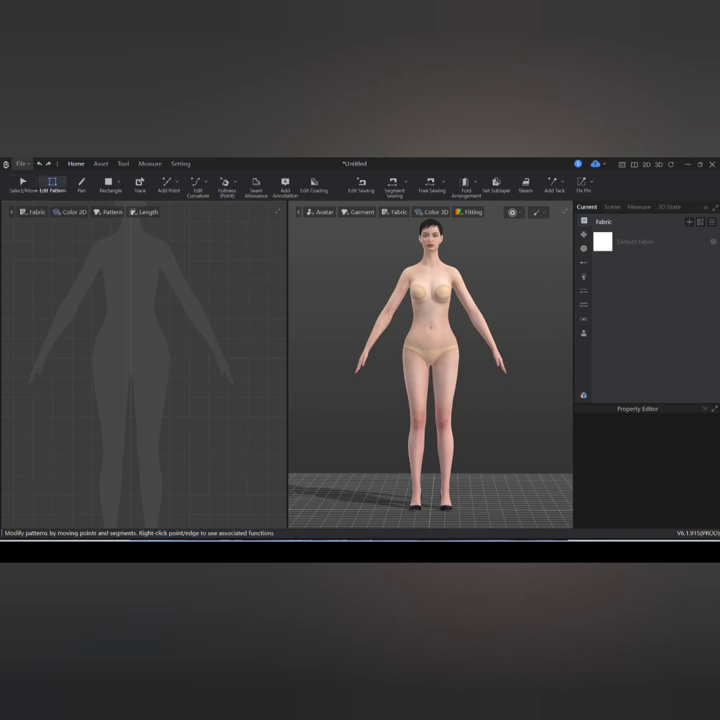
Draw a half skirt panel from the avatar's centre line out to the hip, about 32 in long and 6.6 in wide at the hem.
{"action": "key", "text": "h"}
{"action": "left_click", "coordinate": [131, 319]}
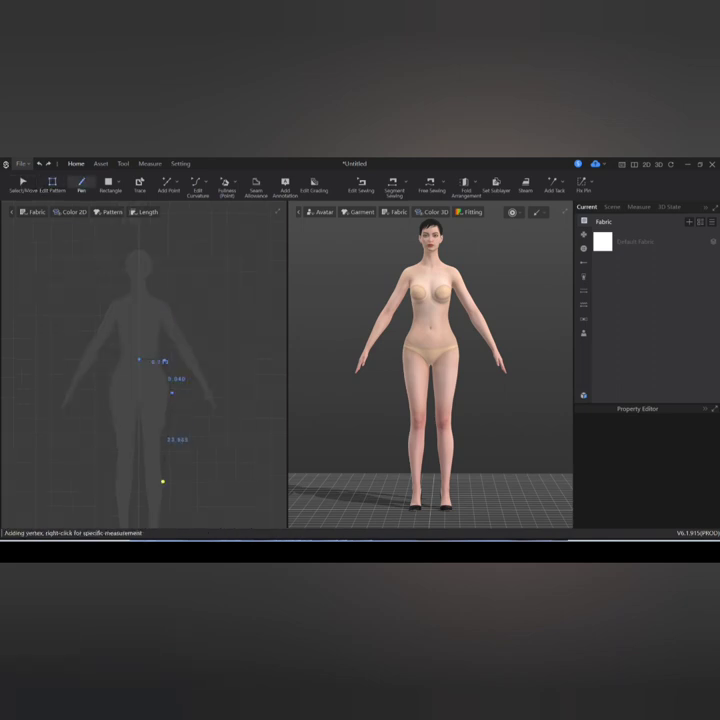
{"action": "scroll", "coordinate": [158, 482], "scroll_direction": "up", "scroll_amount": 2}
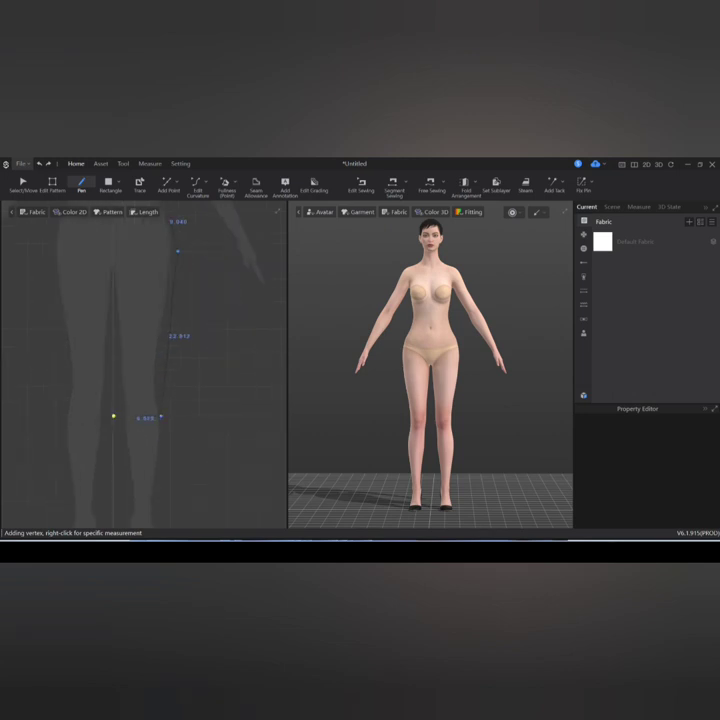
{"action": "left_click", "coordinate": [113, 264]}
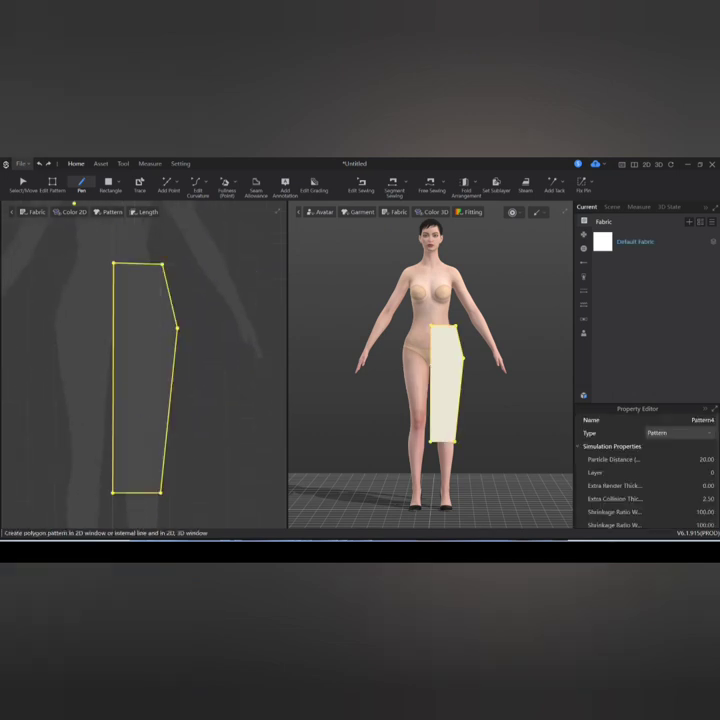
Curve the panel's side edge between waist and hip, and move the side waist corner inward.
{"action": "key", "text": "c"}
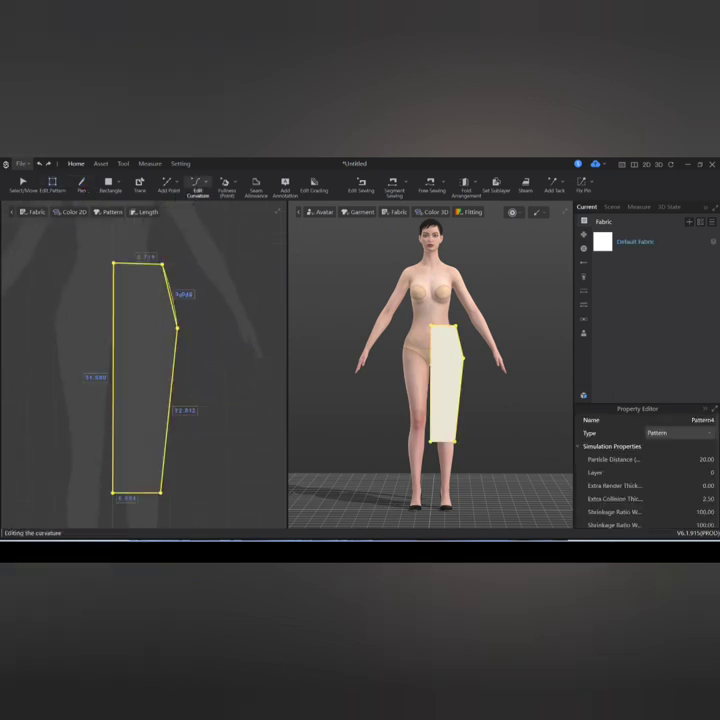
{"action": "key", "text": "z"}
{"action": "scroll", "coordinate": [174, 324], "scroll_direction": "up", "scroll_amount": 5}
{"action": "left_click", "coordinate": [173, 325]}
{"action": "left_click_drag", "start_coordinate": [173, 325], "coordinate": [151, 320]}
{"action": "scroll", "coordinate": [151, 320], "scroll_direction": "down", "scroll_amount": 3}
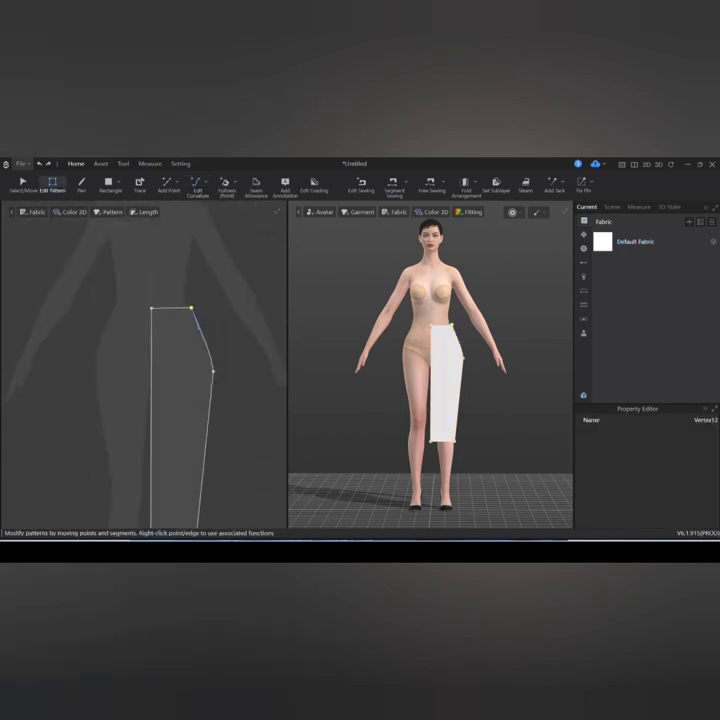
Refine the waist-to-hip curve with its handles so it flows smoothly into the straight side edge.
{"action": "scroll", "coordinate": [208, 364], "scroll_direction": "down", "scroll_amount": 4}
{"action": "key", "text": "Escape"}
{"action": "scroll", "coordinate": [219, 378], "scroll_direction": "up", "scroll_amount": 3}
{"action": "left_click", "coordinate": [200, 348]}
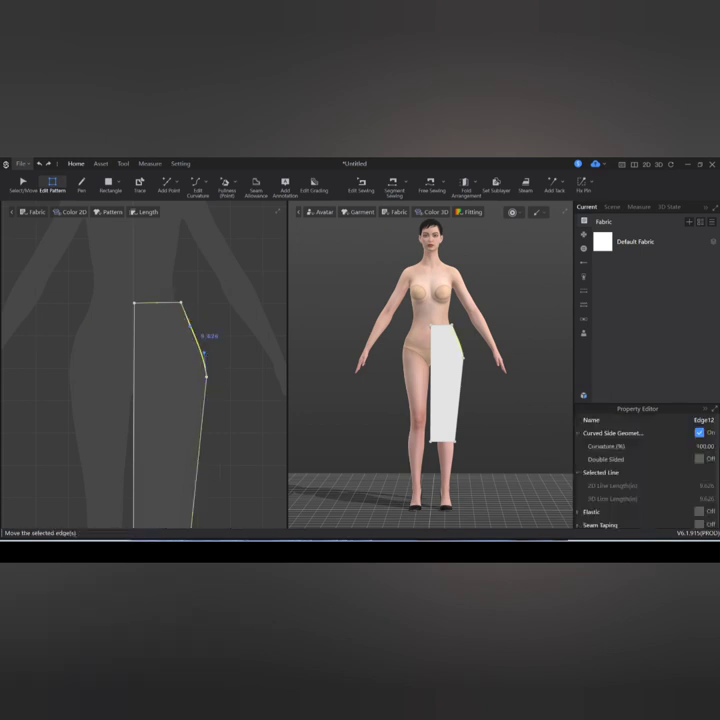
{"action": "scroll", "coordinate": [213, 378], "scroll_direction": "up", "scroll_amount": 5}
{"action": "scroll", "coordinate": [184, 341], "scroll_direction": "down", "scroll_amount": 2}
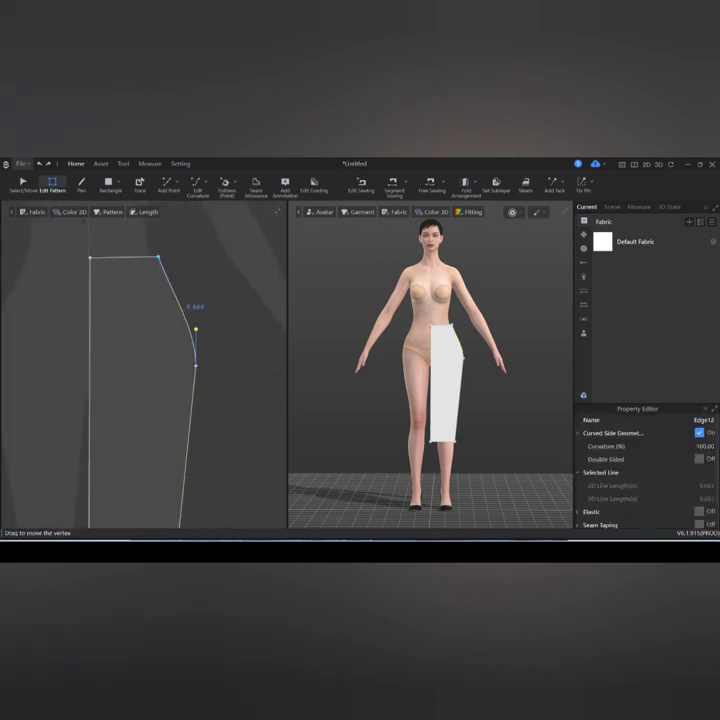
{"action": "left_click", "coordinate": [191, 318]}
{"action": "scroll", "coordinate": [198, 365], "scroll_direction": "down", "scroll_amount": 3}
{"action": "scroll", "coordinate": [198, 365], "scroll_direction": "down", "scroll_amount": 2}
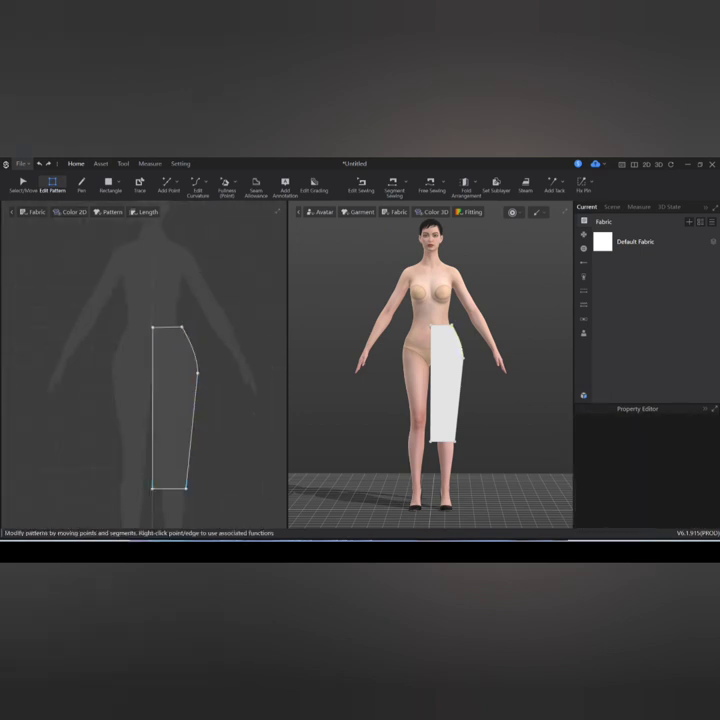
Unfold the half panel symmetrically about its straight centre edge into a full skirt panel.
{"action": "left_click", "coordinate": [153, 399]}
{"action": "right_click", "coordinate": [153, 399]}
{"action": "left_click", "coordinate": [220, 424]}
{"action": "key", "text": "q"}
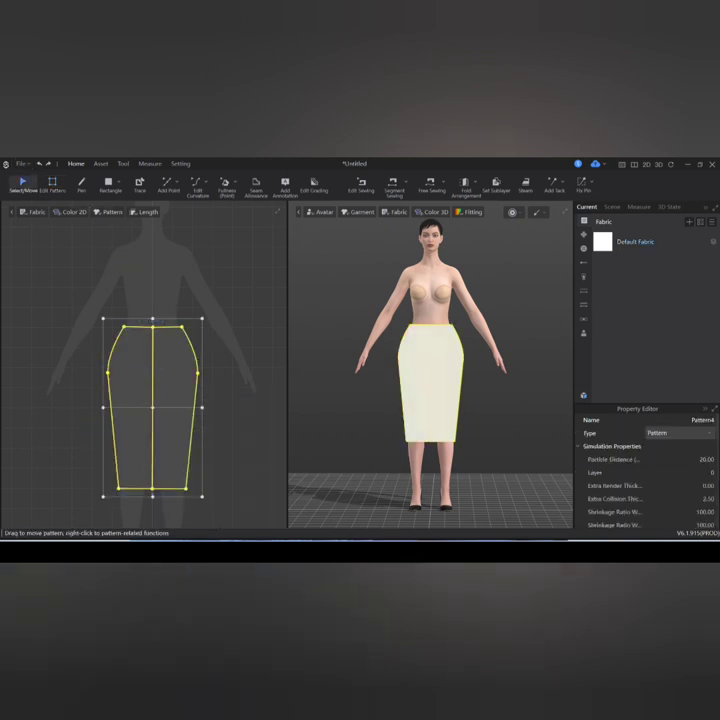
Duplicate the full skirt panel as a linked copy and place it beside the original for the back.
{"action": "right_click", "coordinate": [140, 336]}
{"action": "left_click", "coordinate": [140, 336]}
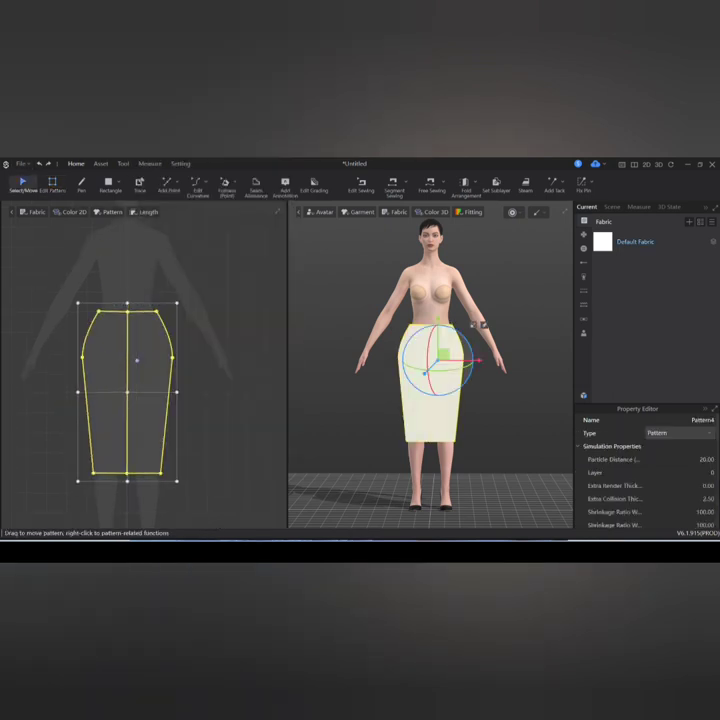
{"action": "scroll", "coordinate": [213, 393], "scroll_direction": "down", "scroll_amount": 3}
{"action": "right_click", "coordinate": [213, 393]}
{"action": "left_click", "coordinate": [235, 399]}
{"action": "left_click", "coordinate": [240, 378]}
{"action": "middle_click_drag", "start_coordinate": [240, 378], "coordinate": [213, 367]}
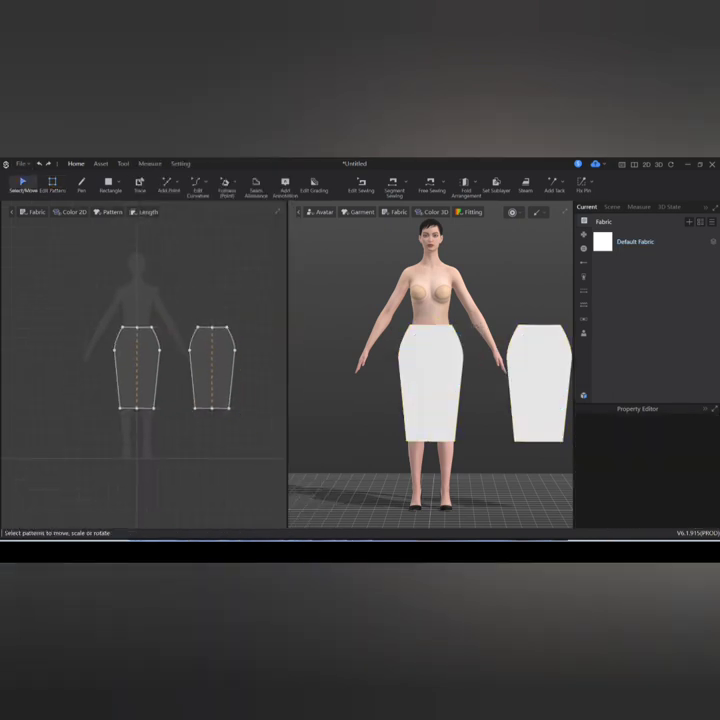
Move the hem edge down to lengthen both skirt panels to about 34 in.
{"action": "key", "text": "z"}
{"action": "scroll", "coordinate": [136, 414], "scroll_direction": "up", "scroll_amount": 3}
{"action": "left_click", "coordinate": [140, 399]}
{"action": "scroll", "coordinate": [180, 420], "scroll_direction": "down", "scroll_amount": 1}
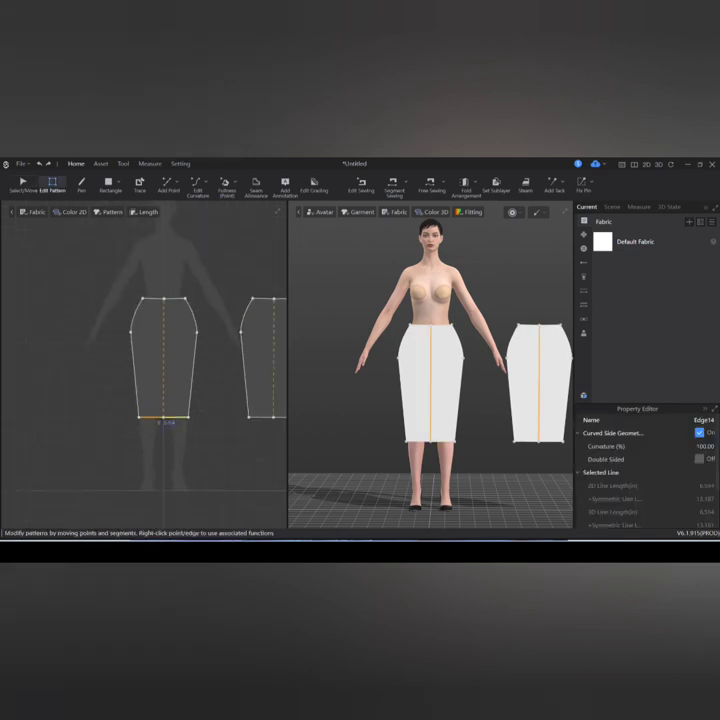
{"action": "left_click_drag", "start_coordinate": [163, 417], "coordinate": [163, 425]}
{"action": "scroll", "coordinate": [34, 375], "scroll_direction": "down", "scroll_amount": 2}
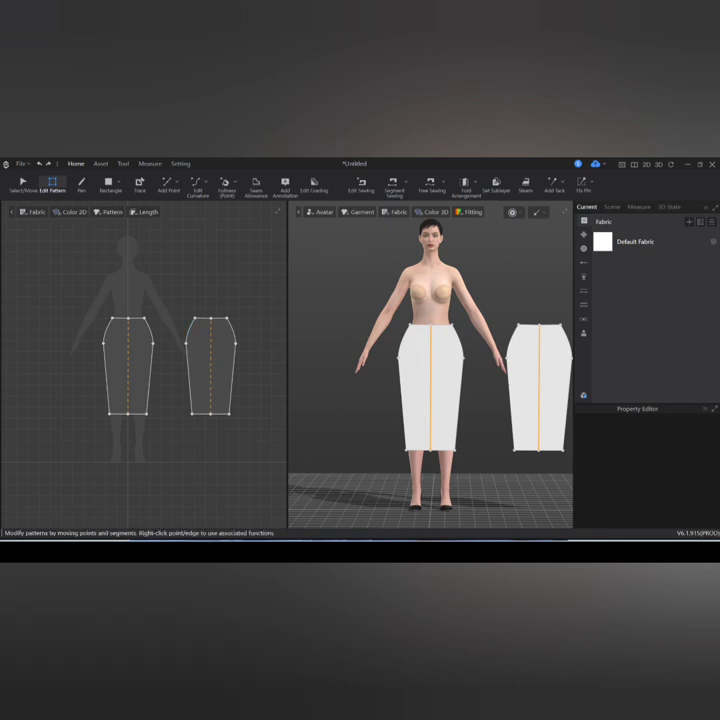
Arrange the copied panel behind the avatar with flat shape at a back centre point, level with the front panel.
{"action": "left_click", "coordinate": [211, 370]}
{"action": "key", "text": "q"}
{"action": "key", "text": "shift+f"}
{"action": "key", "text": "8"}
{"action": "left_click", "coordinate": [352, 330]}
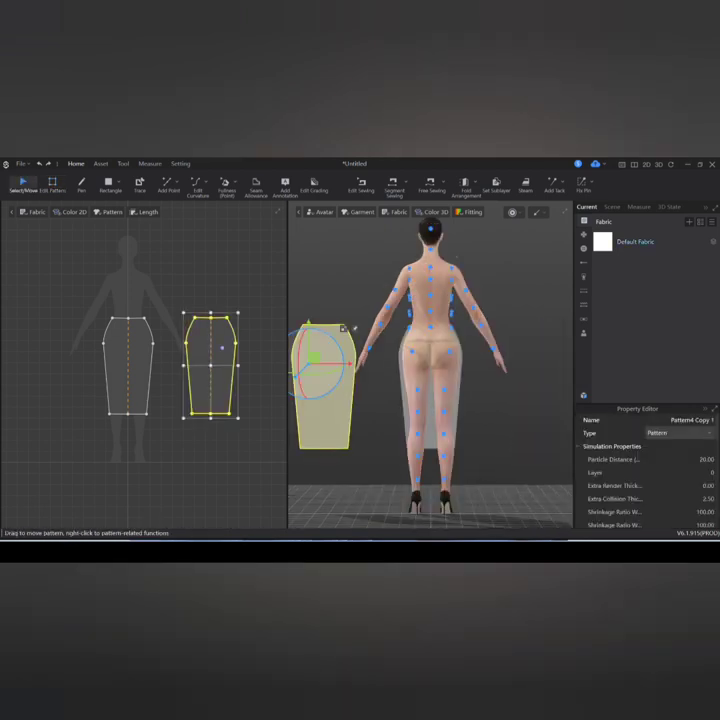
{"action": "left_click_drag", "start_coordinate": [352, 330], "coordinate": [490, 330]}
{"action": "scroll", "coordinate": [645, 470], "scroll_direction": "down", "scroll_amount": 5}
{"action": "left_click", "coordinate": [680, 446]}
{"action": "left_click", "coordinate": [660, 456]}
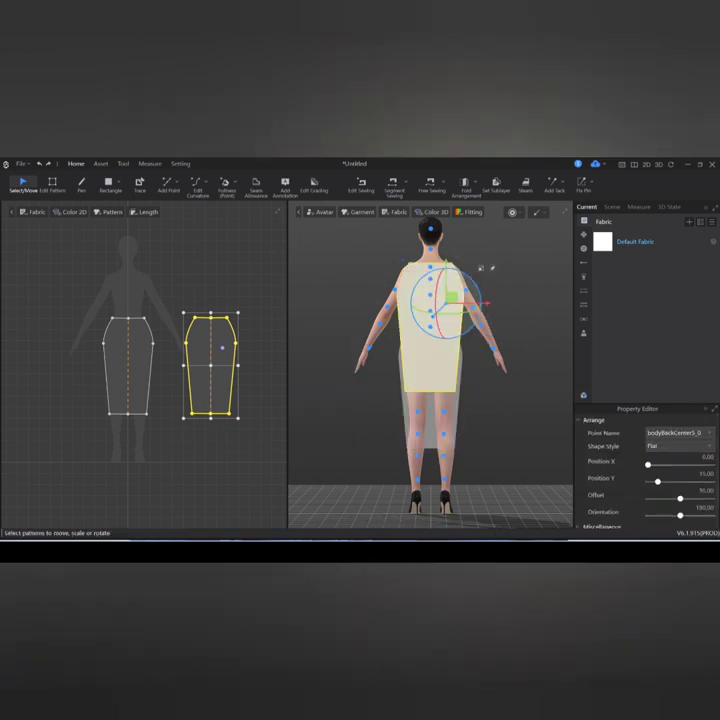
{"action": "key", "text": "ctrl+z"}
{"action": "key", "text": "Escape"}
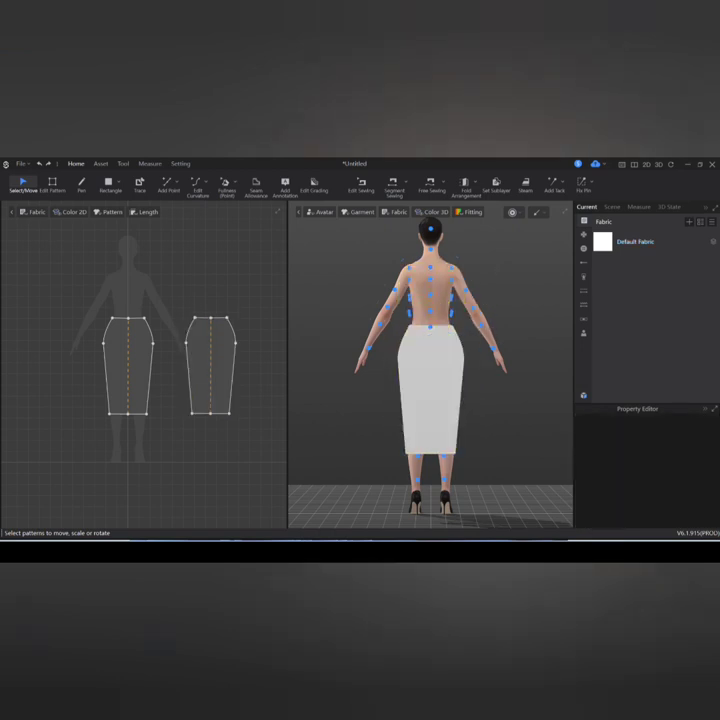
Join the side edges of the front and back panels with free sewing from waist to hem, and simulate the drape.
{"action": "key", "text": "2"}
{"action": "key", "text": "m"}
{"action": "left_click", "coordinate": [143, 318]}
{"action": "left_click", "coordinate": [147, 412]}
{"action": "left_click", "coordinate": [196, 319]}
{"action": "left_click", "coordinate": [189, 412]}
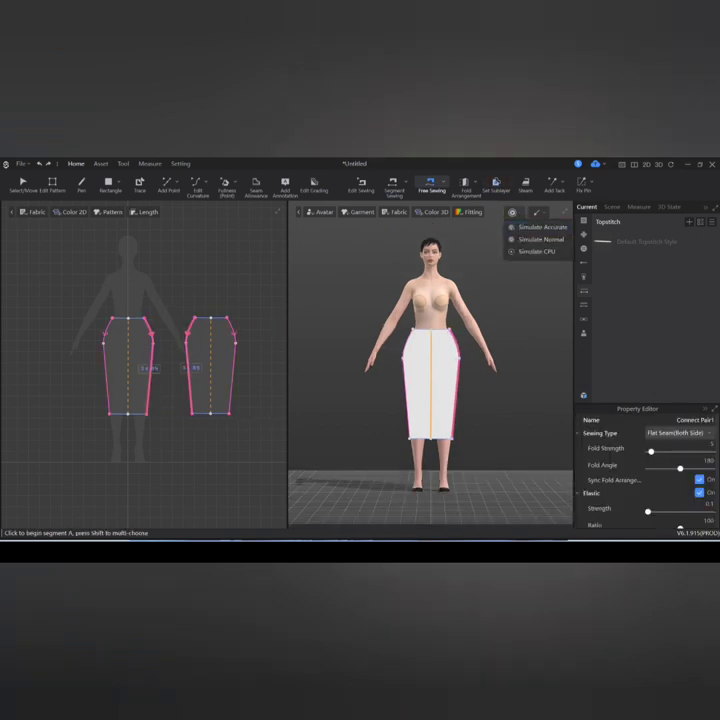
{"action": "left_click", "coordinate": [512, 212]}
{"action": "left_click", "coordinate": [426, 343]}
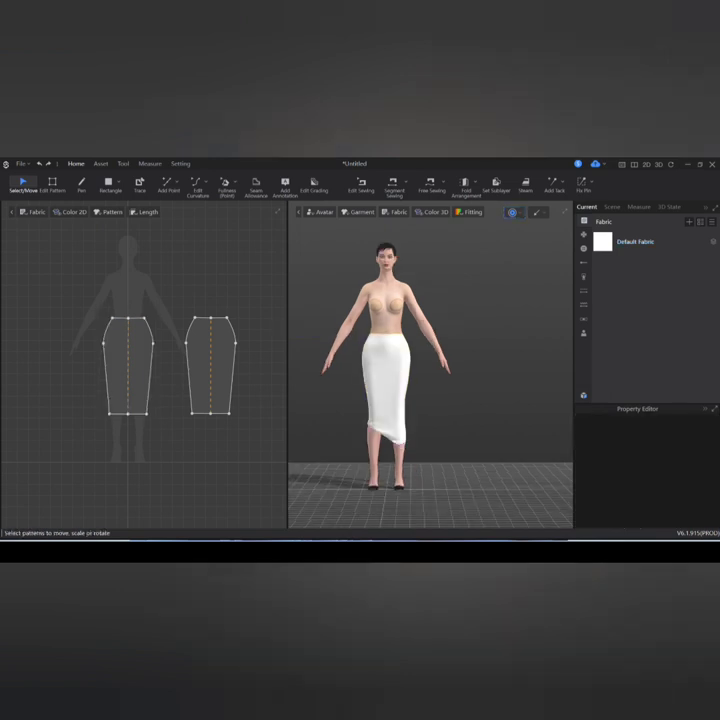
Cancel the back panel's symmetry axis and draw an internal centre line from waist to hem.
{"action": "key", "text": "z"}
{"action": "left_click", "coordinate": [210, 365]}
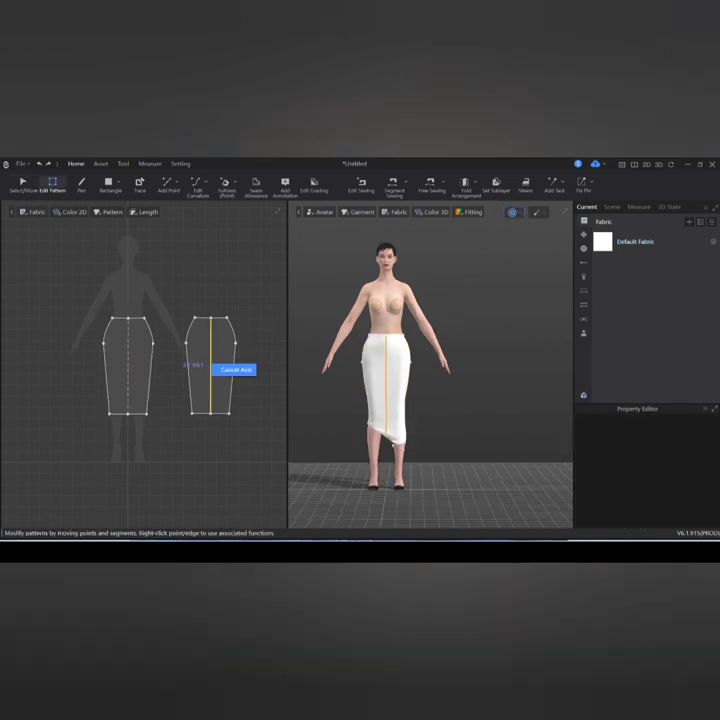
{"action": "key", "text": "d"}
{"action": "scroll", "coordinate": [212, 440], "scroll_direction": "up", "scroll_amount": 5}
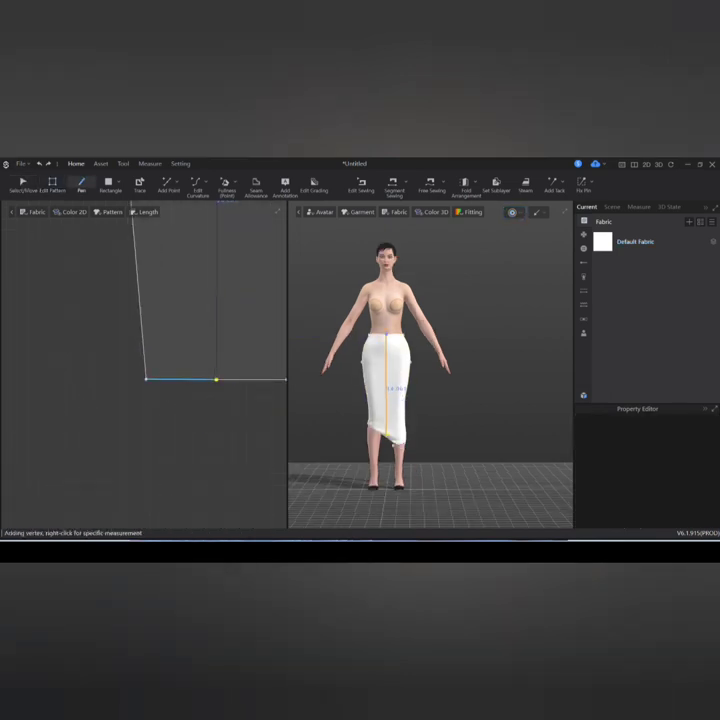
{"action": "scroll", "coordinate": [215, 447], "scroll_direction": "down", "scroll_amount": 4}
Cut and sew the back panel along its internal centre line.
{"action": "key", "text": "z"}
{"action": "right_click", "coordinate": [216, 326]}
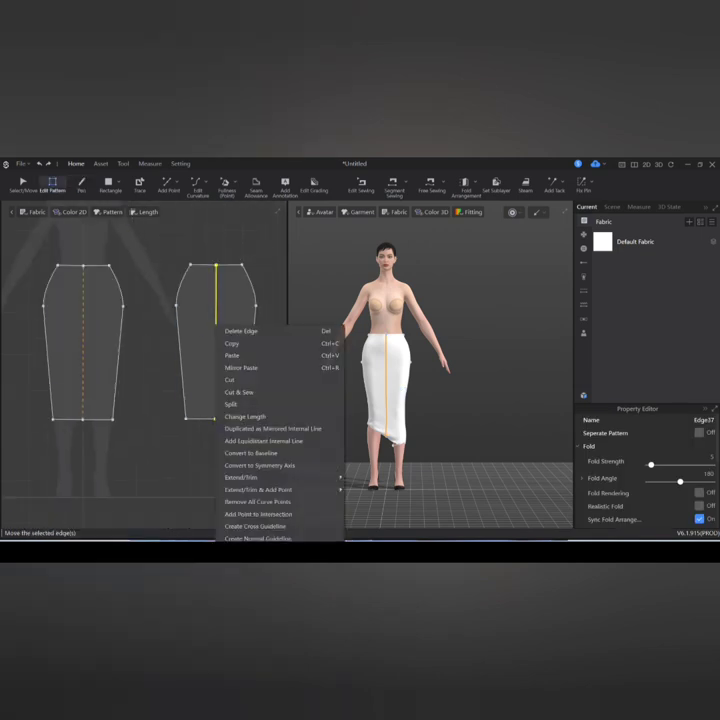
{"action": "left_click", "coordinate": [240, 392]}
Link the two back halves as symmetric patterns.
{"action": "key", "text": "a"}
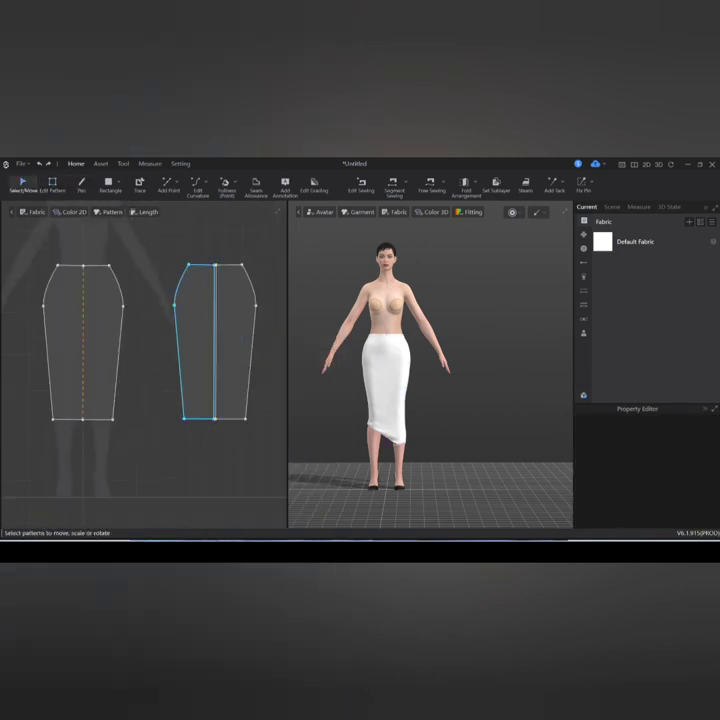
{"action": "left_click", "coordinate": [227, 386]}
{"action": "right_click", "coordinate": [227, 386]}
{"action": "key", "text": "Escape"}
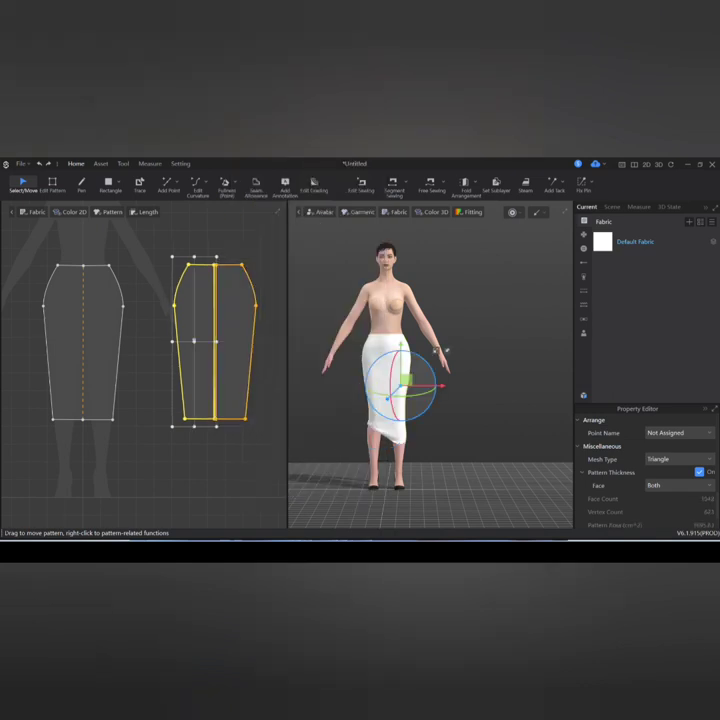
Shorten both sides of the centre-back seam by about 9 in from the hem to leave an open slit.
{"action": "key", "text": "b"}
{"action": "scroll", "coordinate": [150, 350], "scroll_direction": "up", "scroll_amount": 5}
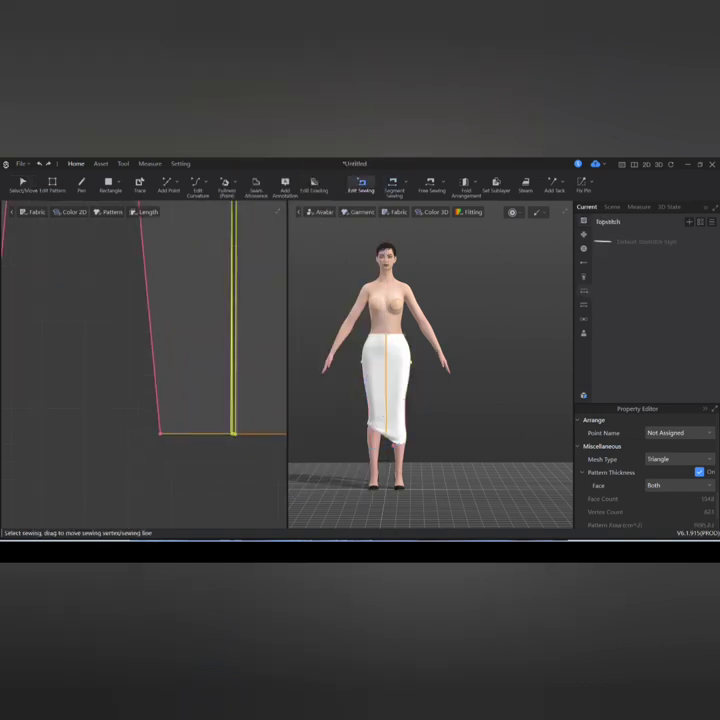
{"action": "left_click_drag", "start_coordinate": [148, 482], "coordinate": [150, 284]}
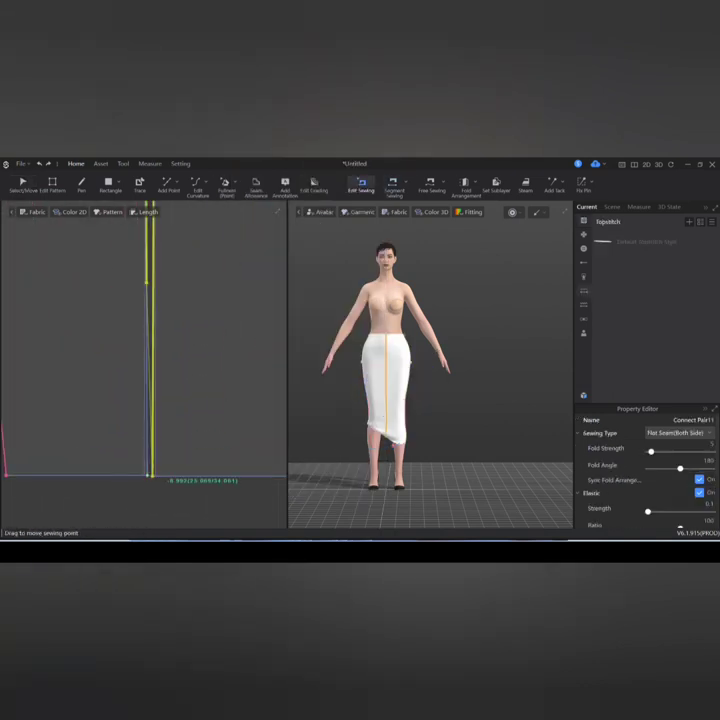
{"action": "scroll", "coordinate": [150, 284], "scroll_direction": "down", "scroll_amount": 3}
{"action": "scroll", "coordinate": [137, 350], "scroll_direction": "up", "scroll_amount": 4}
{"action": "left_click_drag", "start_coordinate": [137, 350], "coordinate": [135, 289]}
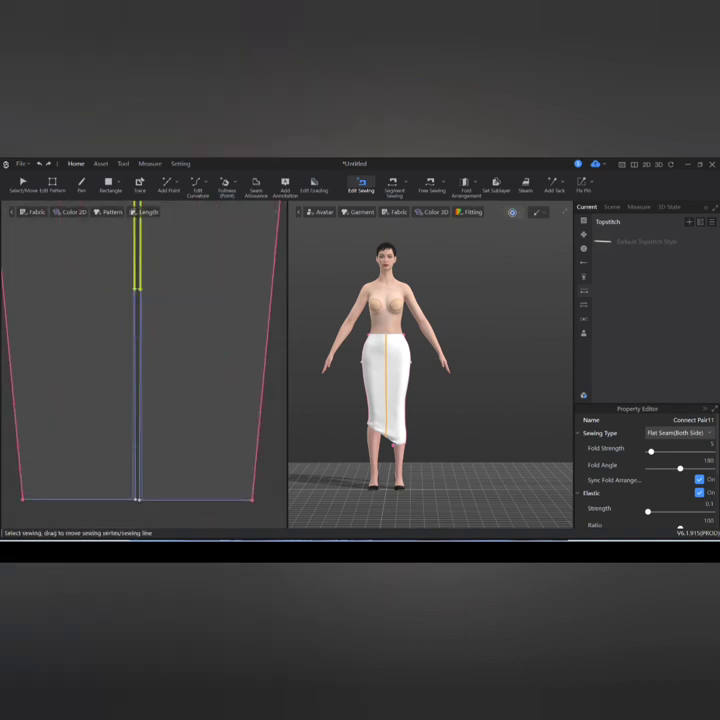
Simulate the skirt and pull the fabric until it hangs evenly on the avatar.
{"action": "key", "text": "a"}
{"action": "key", "text": "space"}
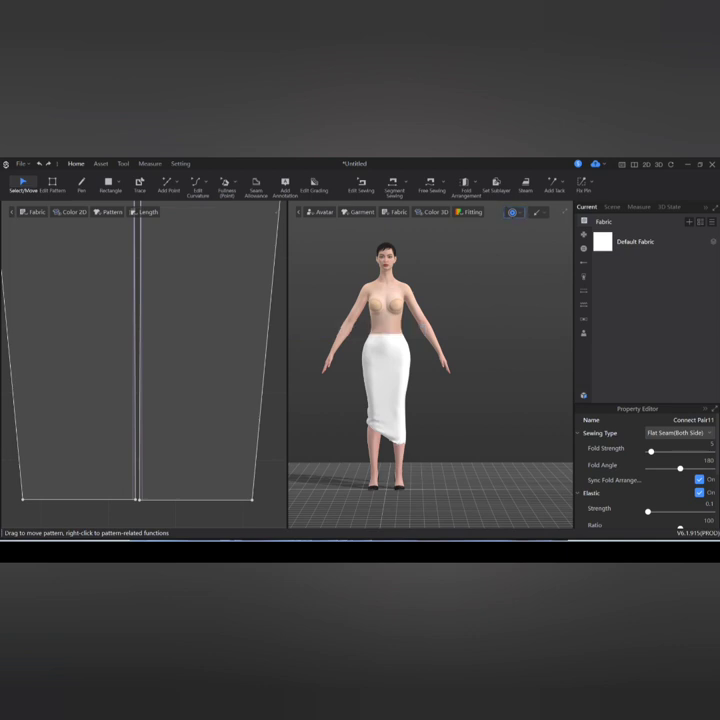
{"action": "left_click", "coordinate": [383, 330]}
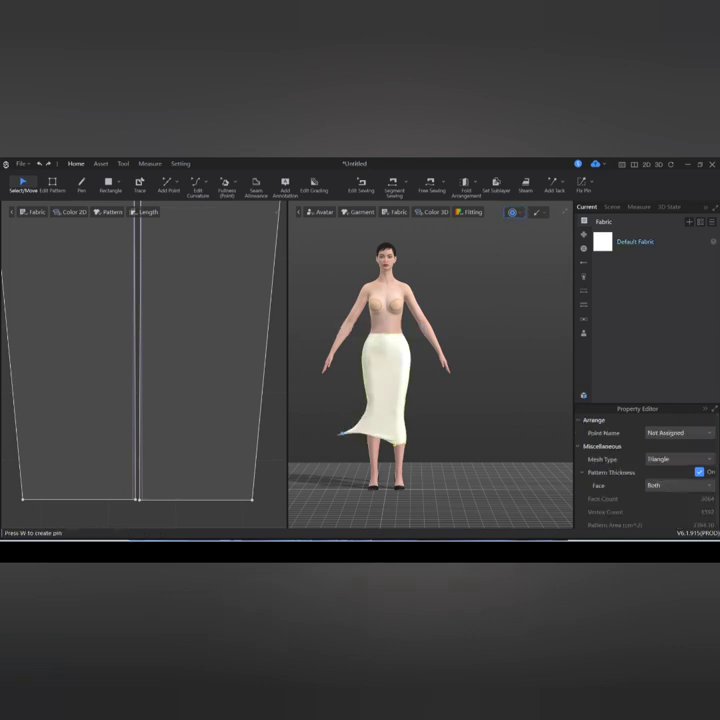
{"action": "left_click_drag", "start_coordinate": [383, 322], "coordinate": [408, 330]}
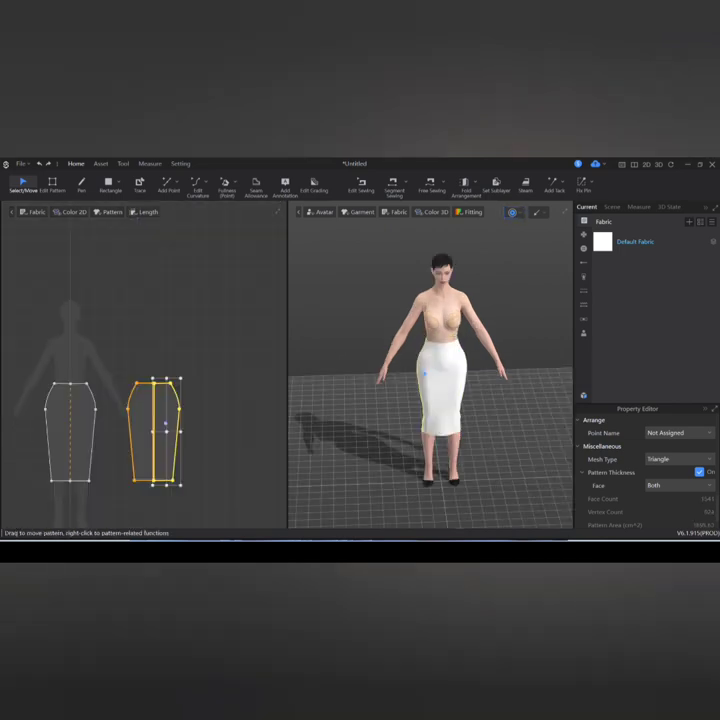
{"action": "key", "text": "Escape"}
Try to add an equidistant internal line 2 in below the front panel's waist edge.
{"action": "key", "text": "z"}
{"action": "scroll", "coordinate": [70, 390], "scroll_direction": "up", "scroll_amount": 5}
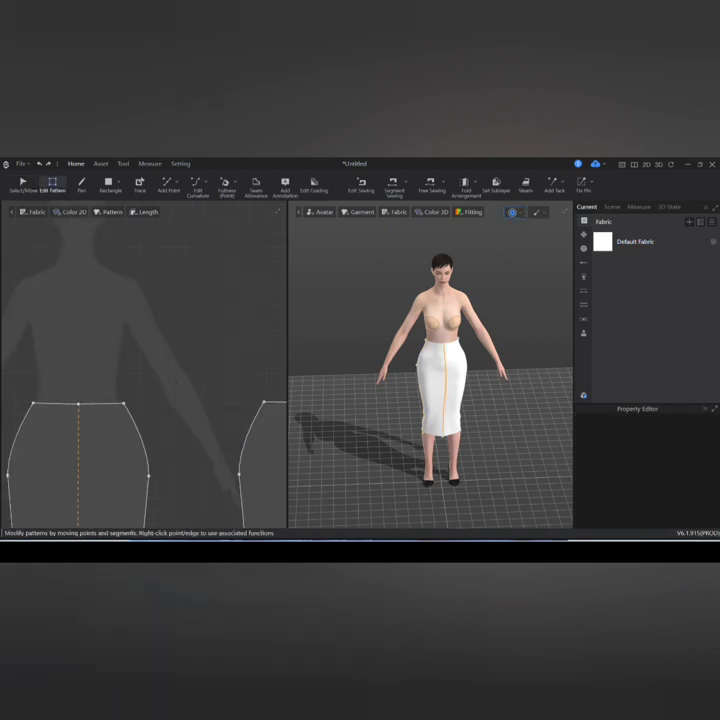
{"action": "left_click", "coordinate": [100, 409]}
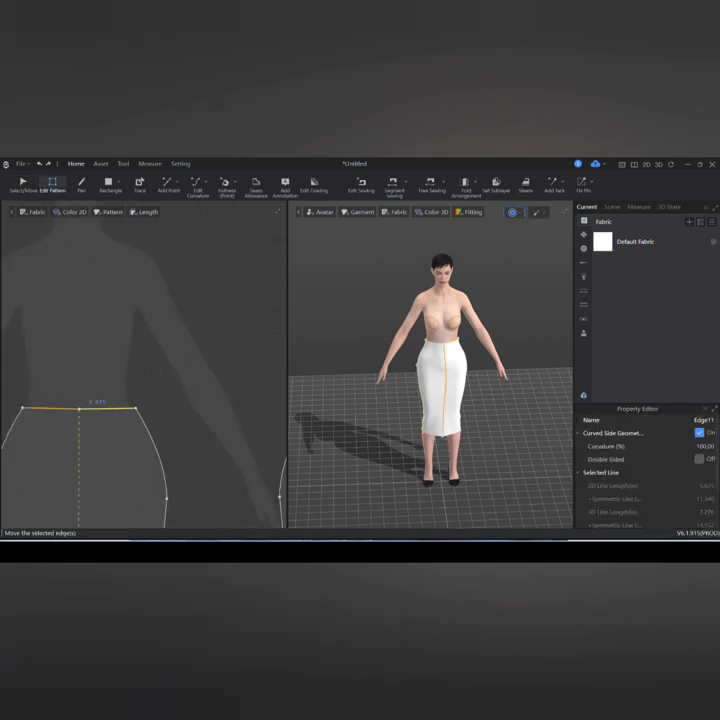
{"action": "right_click", "coordinate": [120, 408]}
{"action": "left_click", "coordinate": [177, 475]}
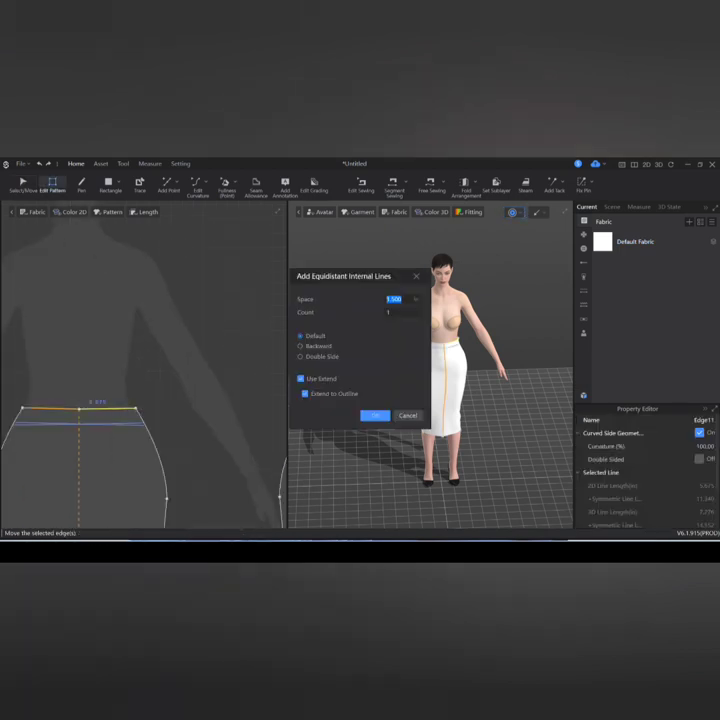
{"action": "type", "text": "2"}
{"action": "key", "text": "Return"}
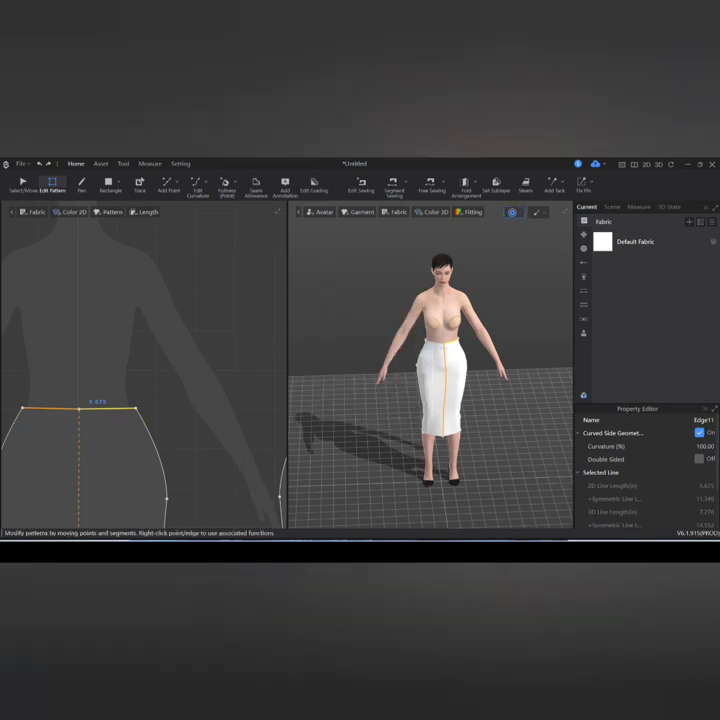
Split the front panel's curved side edge with a point 2 in below the waist corner.
{"action": "key", "text": "x"}
{"action": "right_click", "coordinate": [146, 425]}
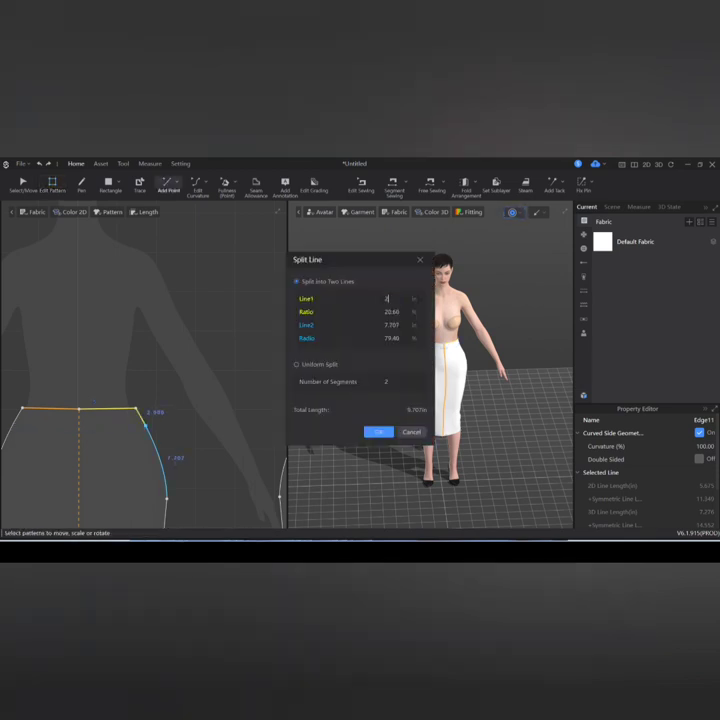
{"action": "key", "text": "Return"}
Draw a straight internal line across the front panel from the side-edge split point to the centre fold.
{"action": "key", "text": "h"}
{"action": "scroll", "coordinate": [141, 429], "scroll_direction": "up", "scroll_amount": 2}
{"action": "left_click", "coordinate": [146, 425]}
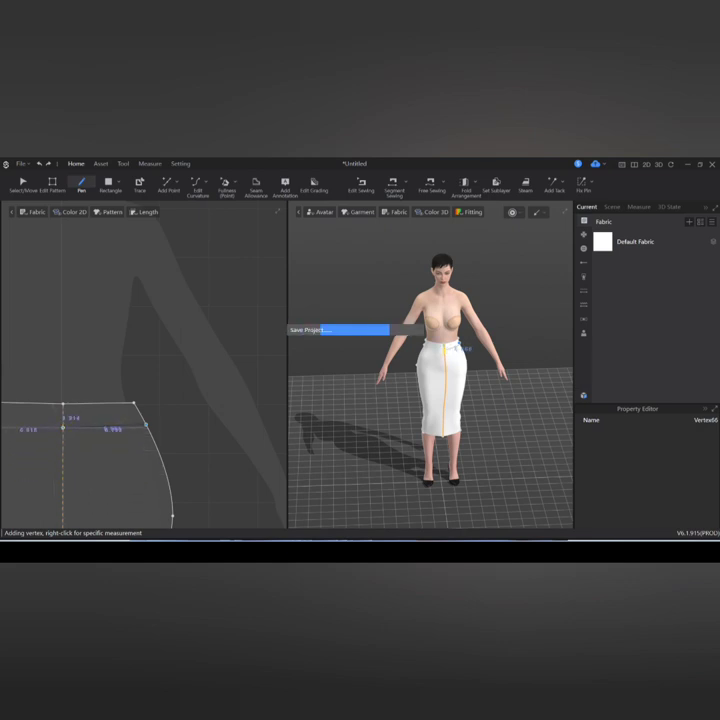
{"action": "double_click", "coordinate": [63, 428]}
{"action": "scroll", "coordinate": [70, 430], "scroll_direction": "down", "scroll_amount": 1}
{"action": "scroll", "coordinate": [430, 350], "scroll_direction": "up", "scroll_amount": 2}
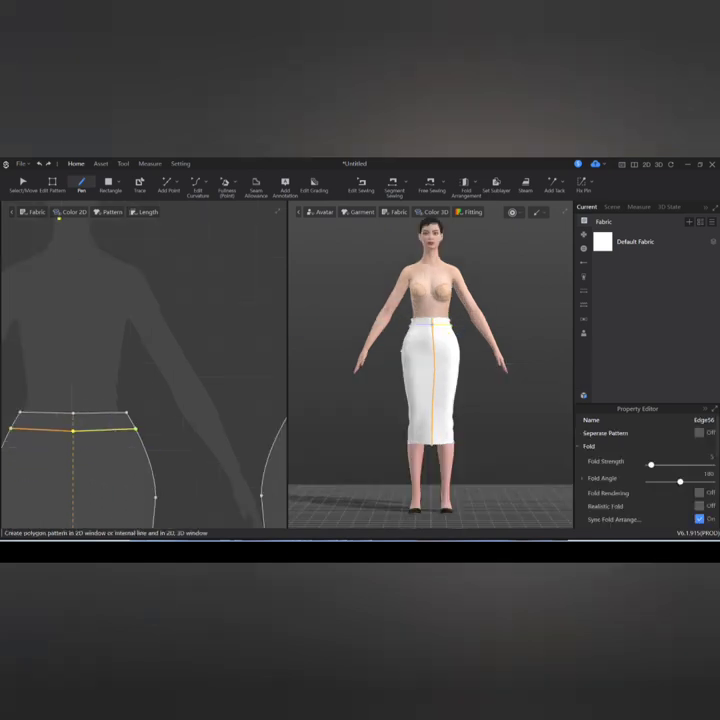
Cut and sew the front panel along the internal line to separate the front waistband.
{"action": "key", "text": "z"}
{"action": "right_click", "coordinate": [104, 430]}
{"action": "left_click", "coordinate": [129, 289]}
Move the front waistband's lower side corner inward and reshape its side edge to run nearly vertical.
{"action": "scroll", "coordinate": [120, 450], "scroll_direction": "up", "scroll_amount": 2}
{"action": "left_click", "coordinate": [141, 390]}
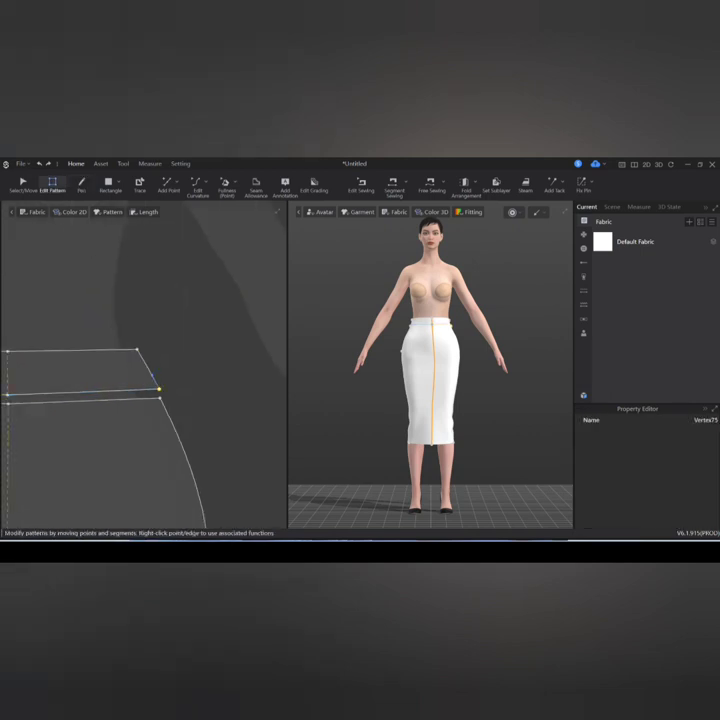
{"action": "left_click_drag", "start_coordinate": [152, 378], "coordinate": [137, 378]}
{"action": "left_click", "coordinate": [138, 372]}
{"action": "left_click", "coordinate": [138, 351]}
{"action": "left_click", "coordinate": [141, 368]}
{"action": "left_click", "coordinate": [141, 390]}
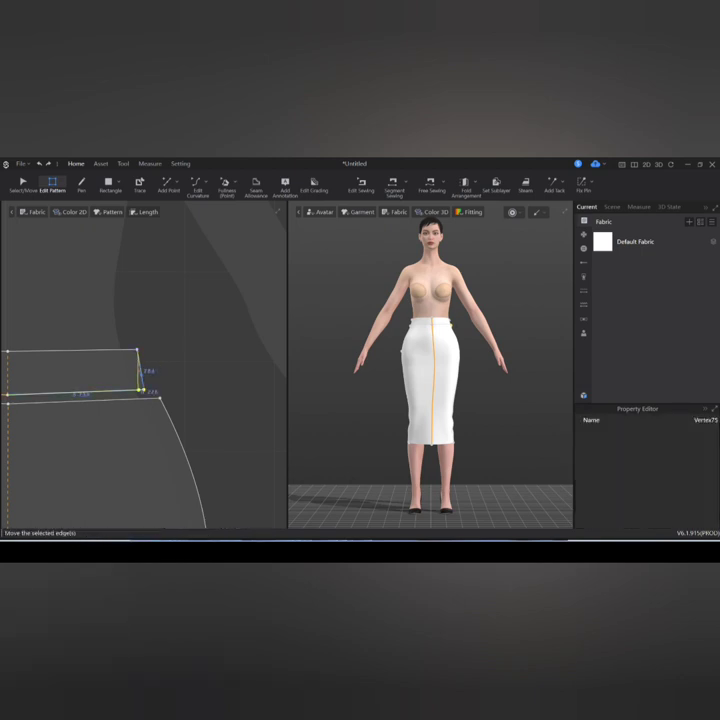
{"action": "left_click", "coordinate": [137, 370]}
{"action": "key", "text": "Escape"}
Add an equidistant internal line 1.5 in below the back panels' waist edges, then cut and sew the panels along it.
{"action": "scroll", "coordinate": [23, 394], "scroll_direction": "down", "scroll_amount": 4}
{"action": "middle_click_drag", "start_coordinate": [210, 381], "coordinate": [170, 384]}
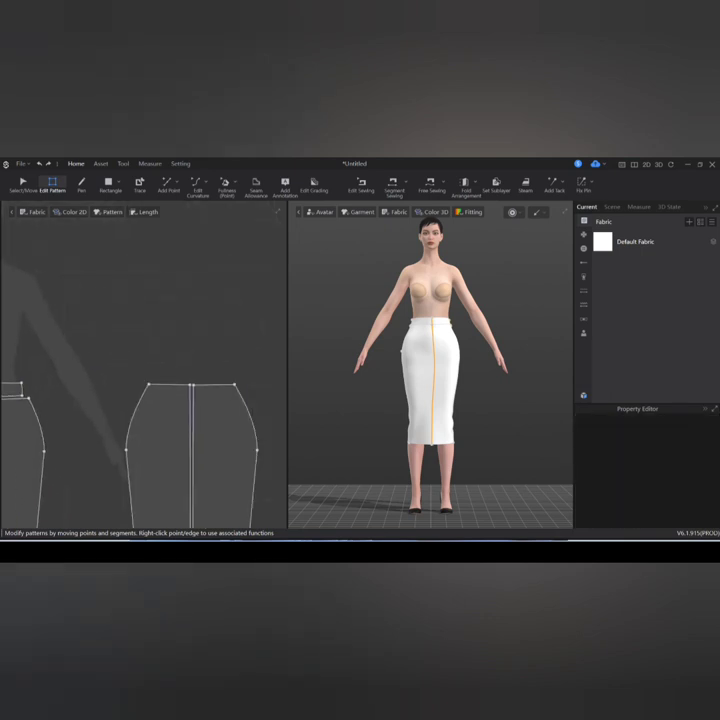
{"action": "right_click", "coordinate": [169, 384]}
{"action": "left_click", "coordinate": [209, 464]}
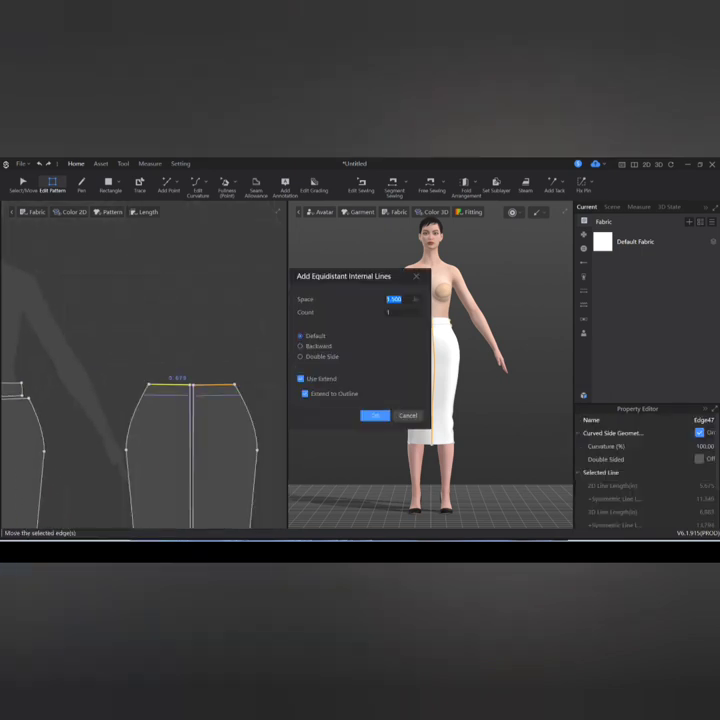
{"action": "key", "text": "Return"}
{"action": "scroll", "coordinate": [171, 390], "scroll_direction": "up", "scroll_amount": 3}
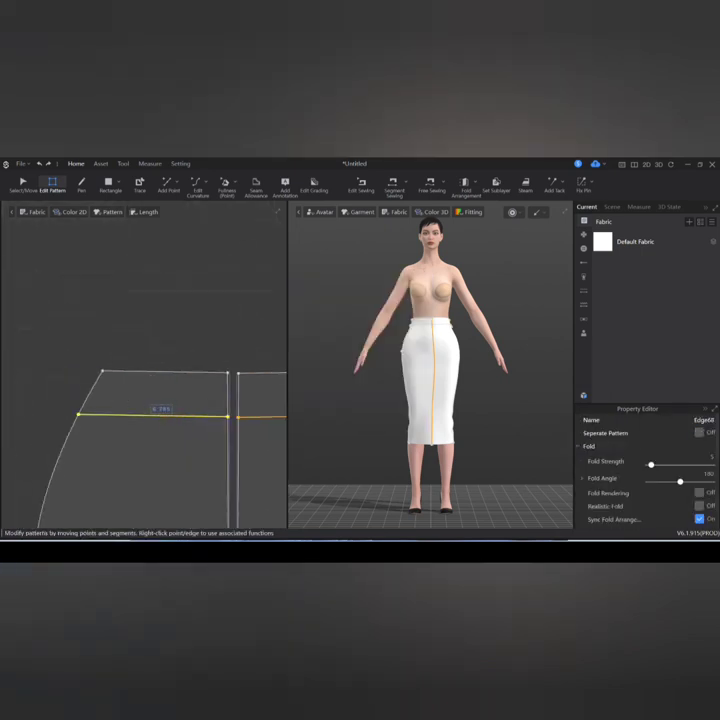
{"action": "right_click", "coordinate": [165, 413]}
{"action": "left_click", "coordinate": [200, 286]}
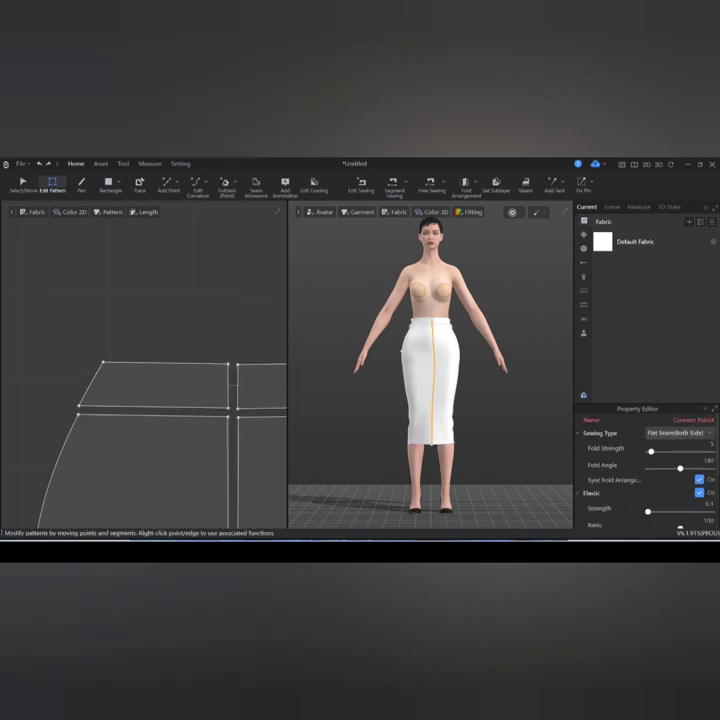
Move the back waistband's lower side corner inward and curve its side edge slightly.
{"action": "left_click", "coordinate": [80, 406]}
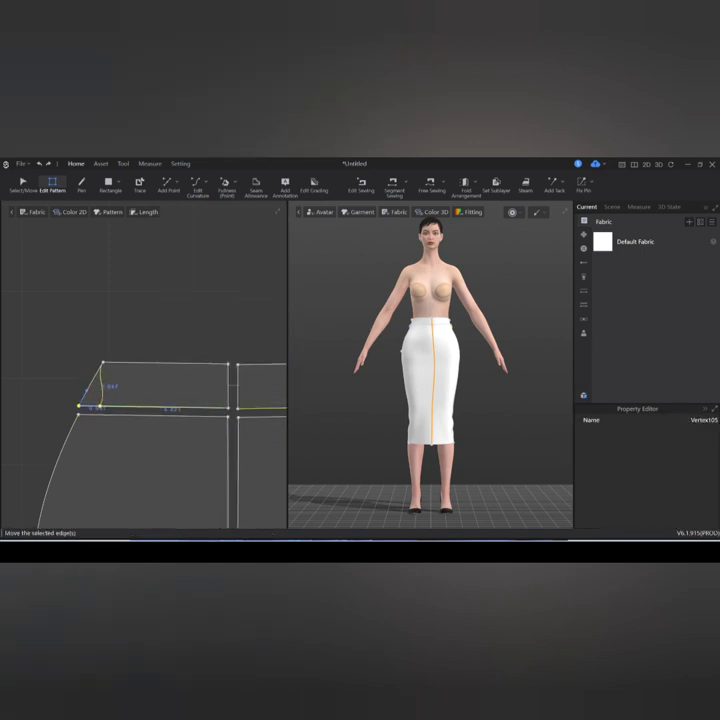
{"action": "left_click", "coordinate": [101, 385]}
{"action": "left_click", "coordinate": [101, 380]}
Simulate the skirt and pull the waistband into place at the avatar's front and back waist.
{"action": "key", "text": "space"}
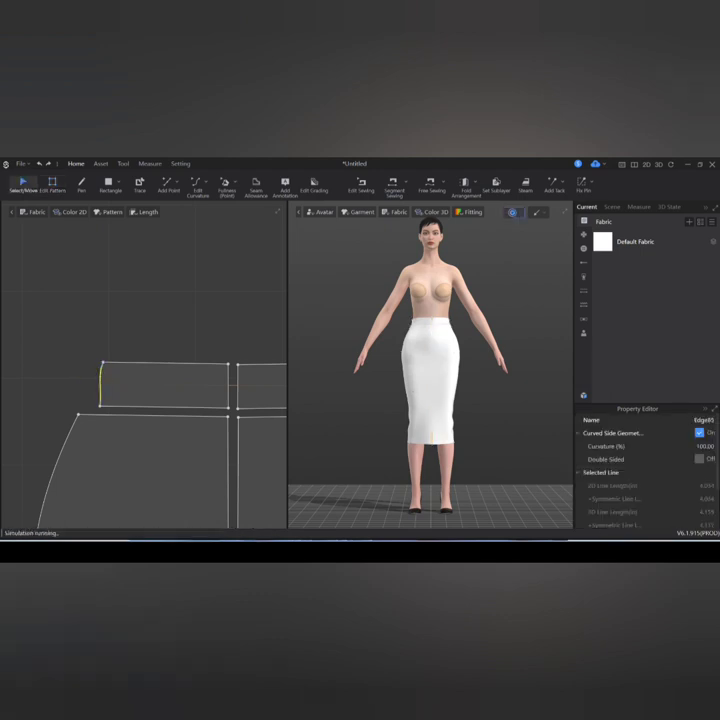
{"action": "left_click", "coordinate": [435, 316]}
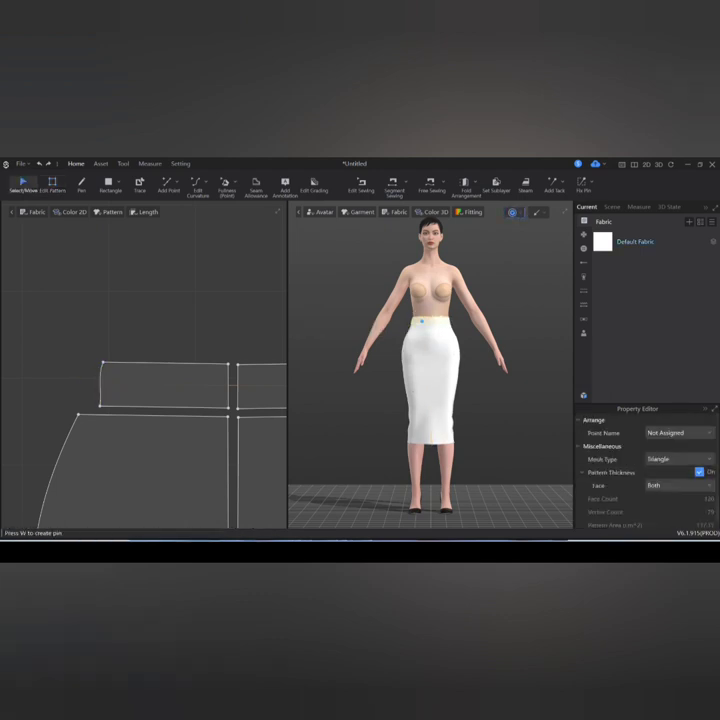
{"action": "key", "text": "8"}
{"action": "left_click", "coordinate": [465, 323]}
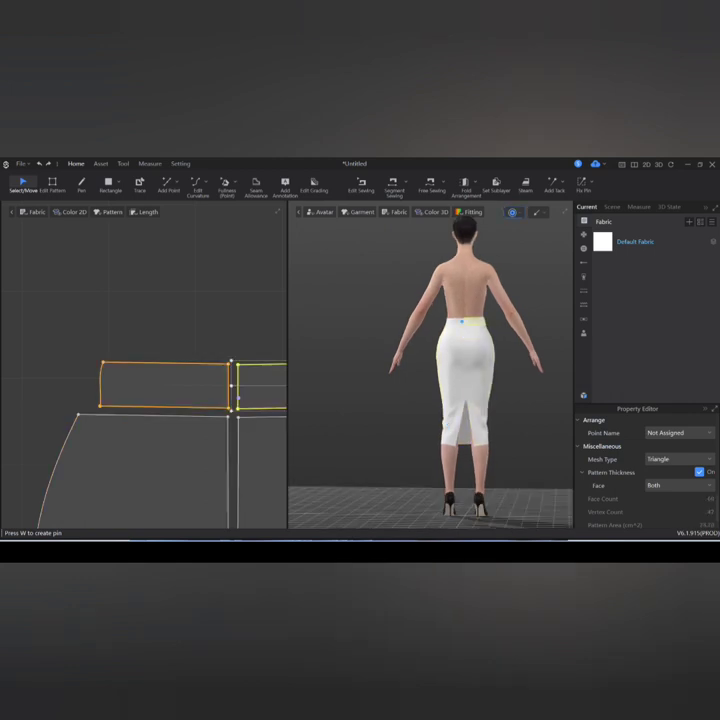
{"action": "key", "text": "Escape"}
{"action": "scroll", "coordinate": [450, 380], "scroll_direction": "up", "scroll_amount": 5}
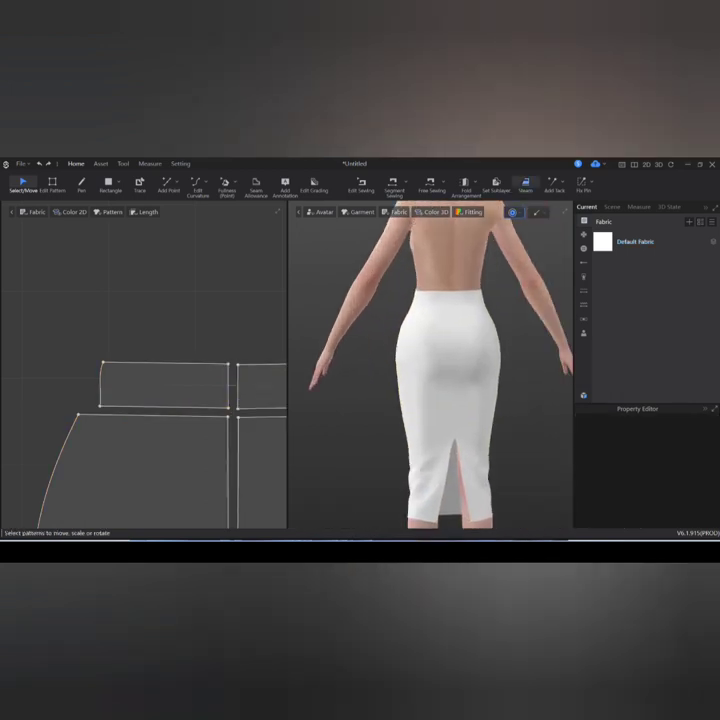
Remove the centre-back waistband seam and shorten both sides of the skirt's centre-back seam from the waist to open a zipper gap.
{"action": "left_click", "coordinate": [362, 183]}
{"action": "left_click", "coordinate": [235, 388]}
{"action": "middle_click_drag", "start_coordinate": [235, 410], "coordinate": [157, 327]}
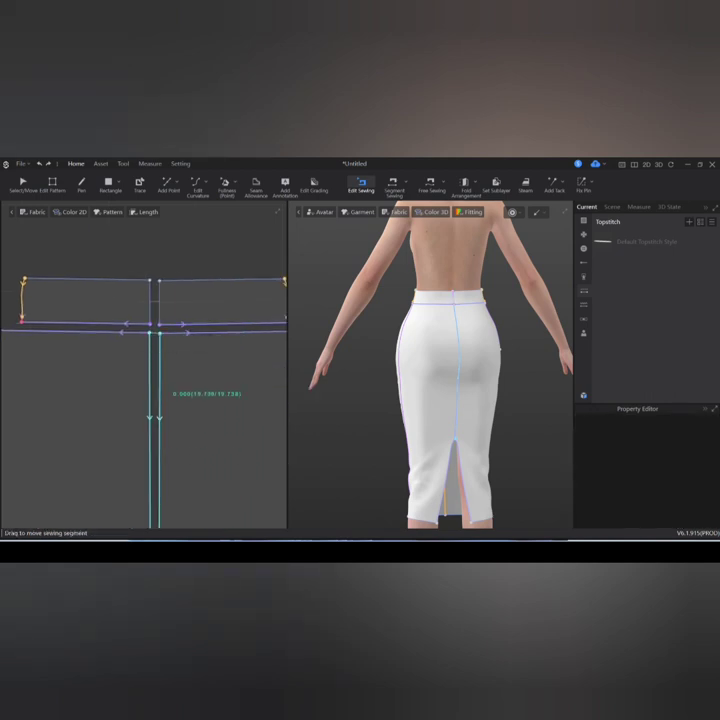
{"action": "right_click", "coordinate": [157, 336]}
{"action": "left_click_drag", "start_coordinate": [157, 336], "coordinate": [158, 470]}
{"action": "middle_click_drag", "start_coordinate": [160, 450], "coordinate": [157, 376]}
{"action": "left_click_drag", "start_coordinate": [150, 264], "coordinate": [150, 402]}
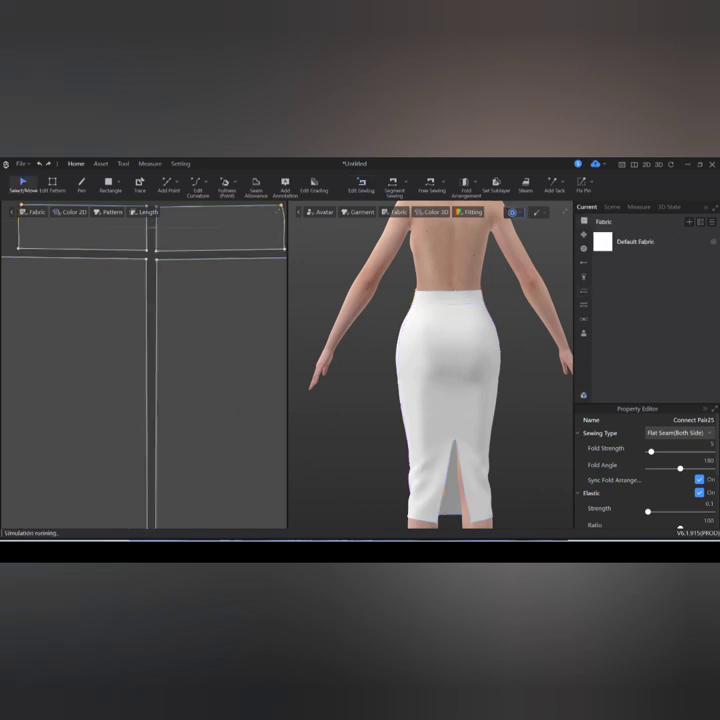
Add a zipper about 8.5 in long along both edges of the centre-back opening and simulate the skirt.
{"action": "left_click", "coordinate": [100, 163]}
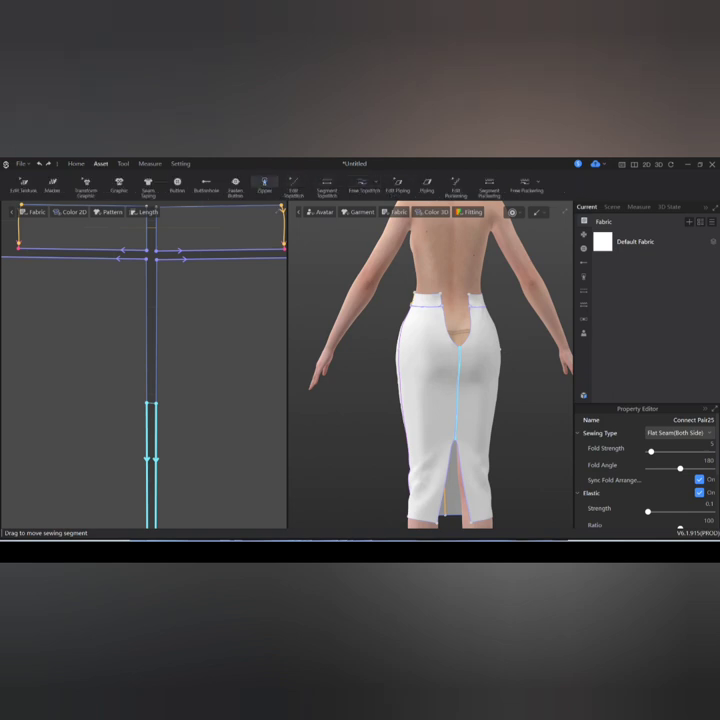
{"action": "left_click", "coordinate": [264, 185]}
{"action": "left_click", "coordinate": [162, 226]}
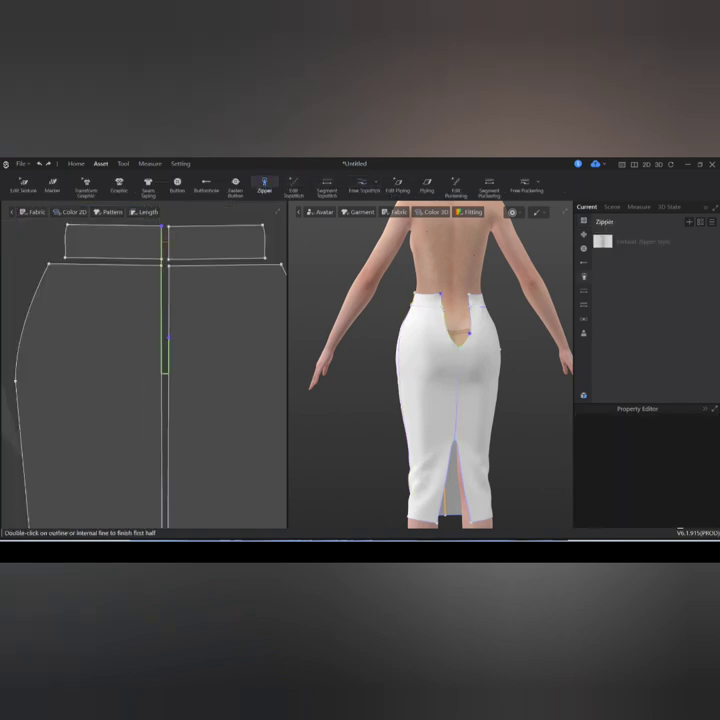
{"action": "double_click", "coordinate": [164, 373]}
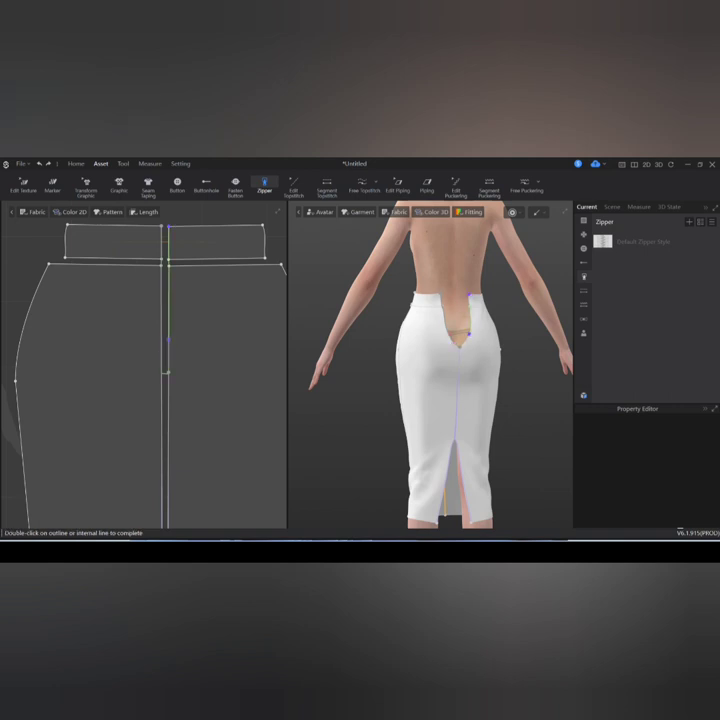
{"action": "double_click", "coordinate": [168, 373]}
{"action": "key", "text": "space"}
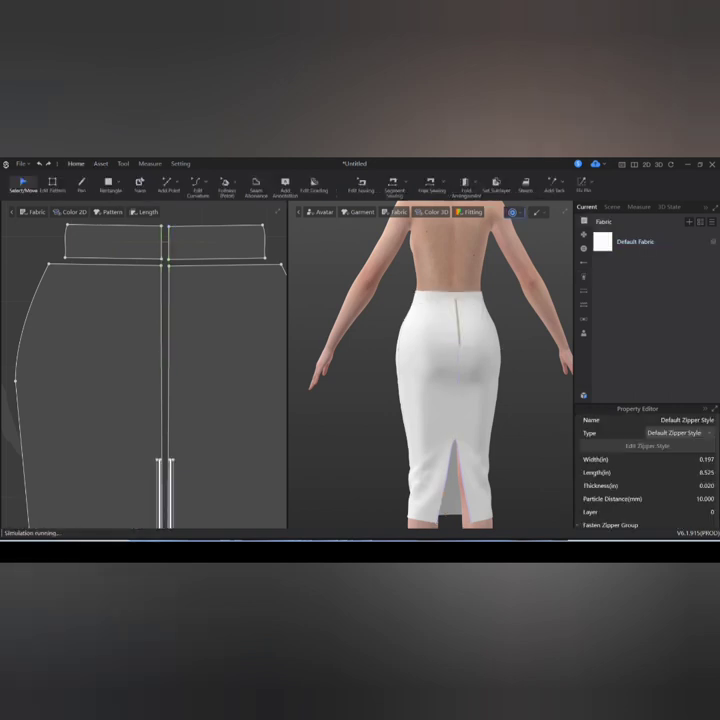
{"action": "key", "text": "2"}
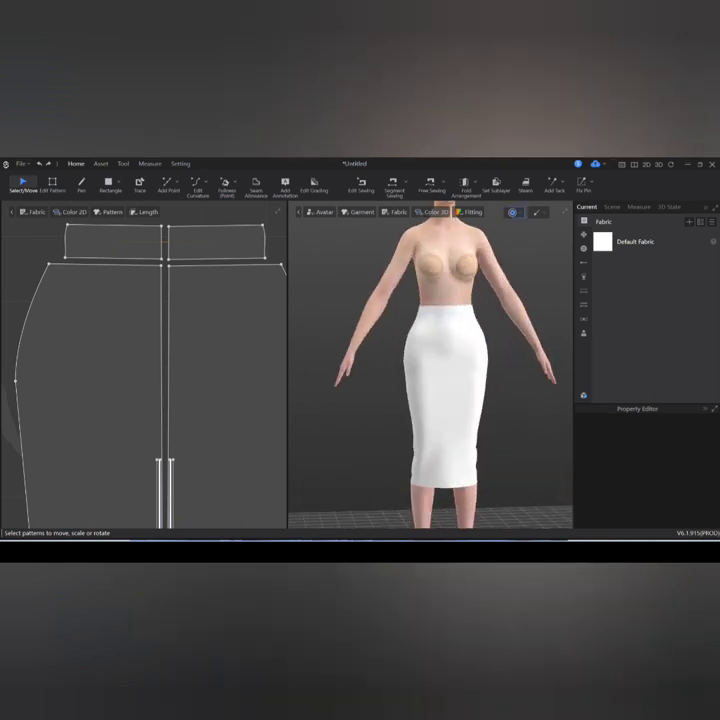
{"action": "scroll", "coordinate": [145, 370], "scroll_direction": "down", "scroll_amount": 5}
{"action": "right_click", "coordinate": [168, 240]}
{"action": "key", "text": "Escape"}
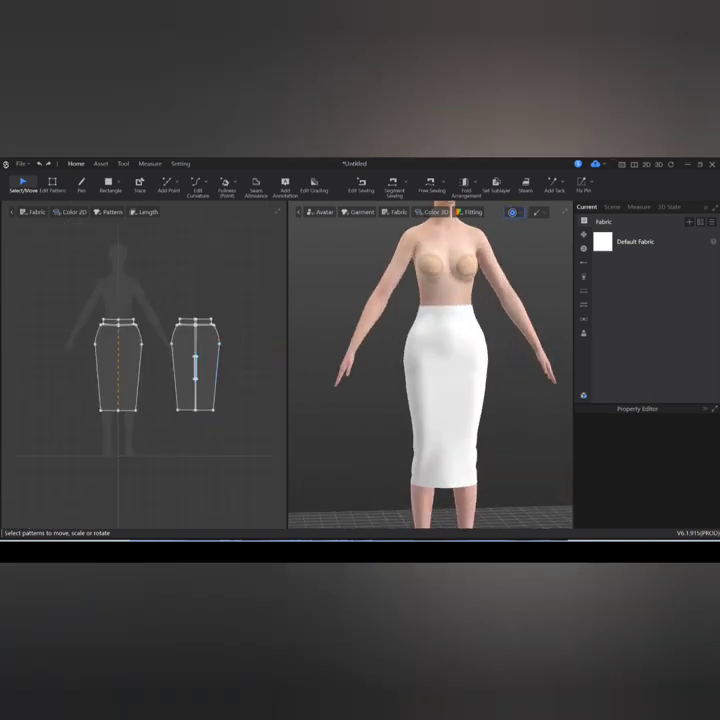
{"action": "key", "text": "z"}
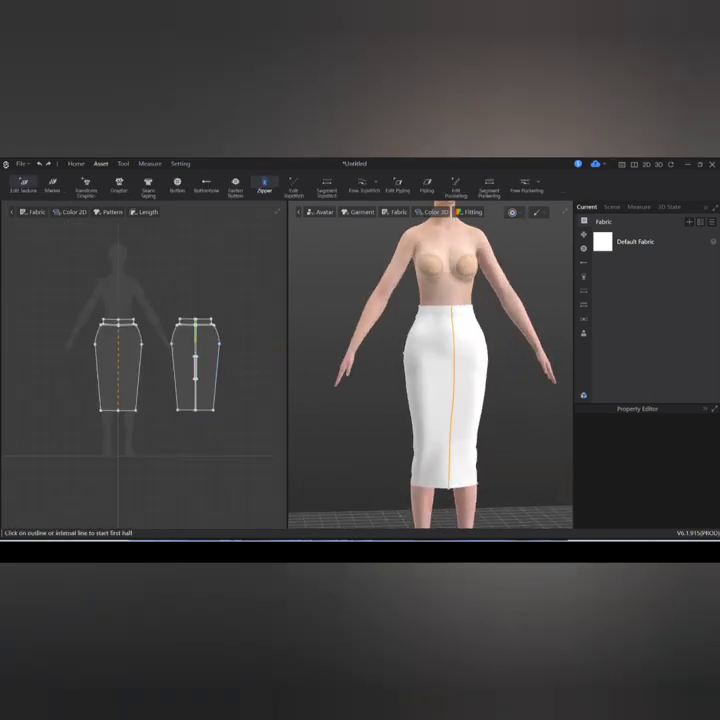
{"action": "key", "text": "Escape"}
{"action": "key", "text": "ctrl+a"}
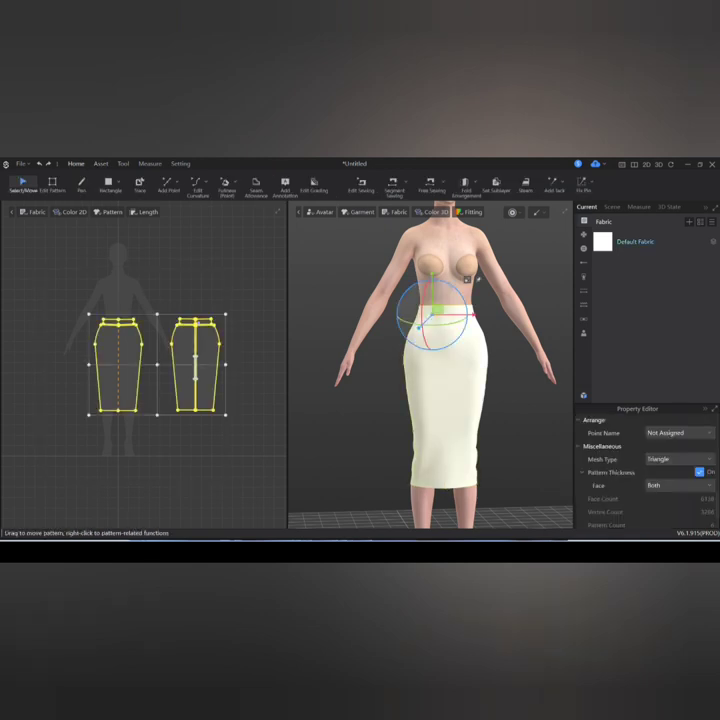
{"action": "key", "text": "Escape"}
Draw a closed six-point half front bodice on the avatar silhouette from the neck to the waist, with a shoulder about 3.3 in long.
{"action": "key", "text": "p"}
{"action": "scroll", "coordinate": [100, 309], "scroll_direction": "up", "scroll_amount": 5}
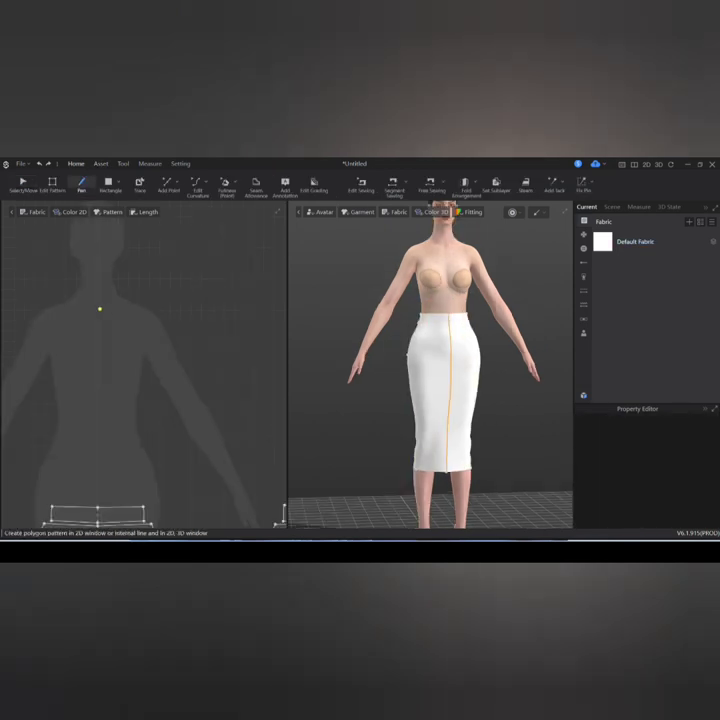
{"action": "left_click", "coordinate": [95, 309]}
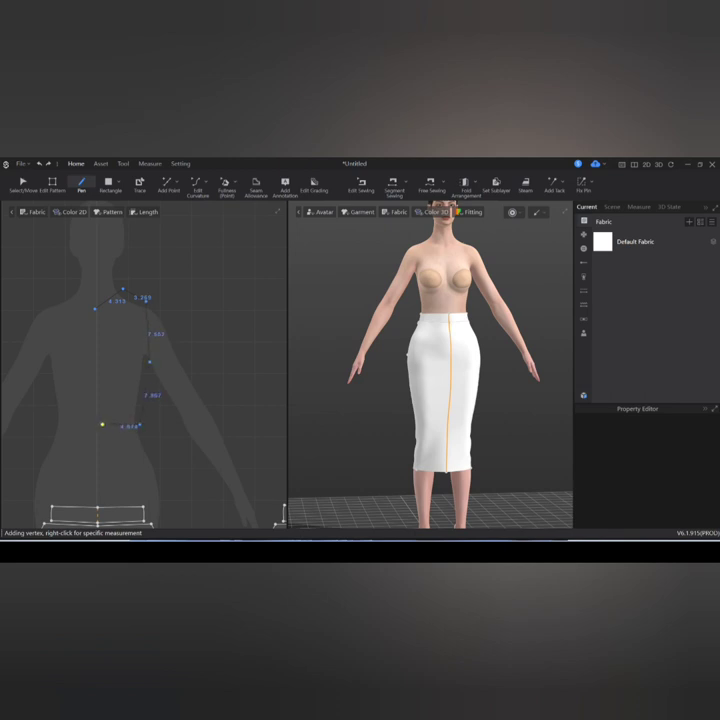
{"action": "scroll", "coordinate": [98, 425], "scroll_direction": "up", "scroll_amount": 3}
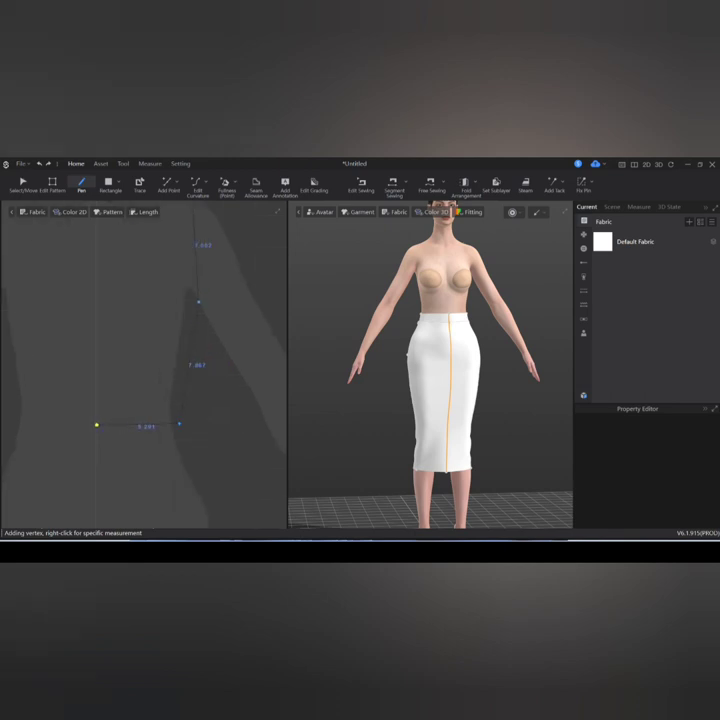
{"action": "scroll", "coordinate": [95, 425], "scroll_direction": "down", "scroll_amount": 3}
{"action": "left_click", "coordinate": [94, 328]}
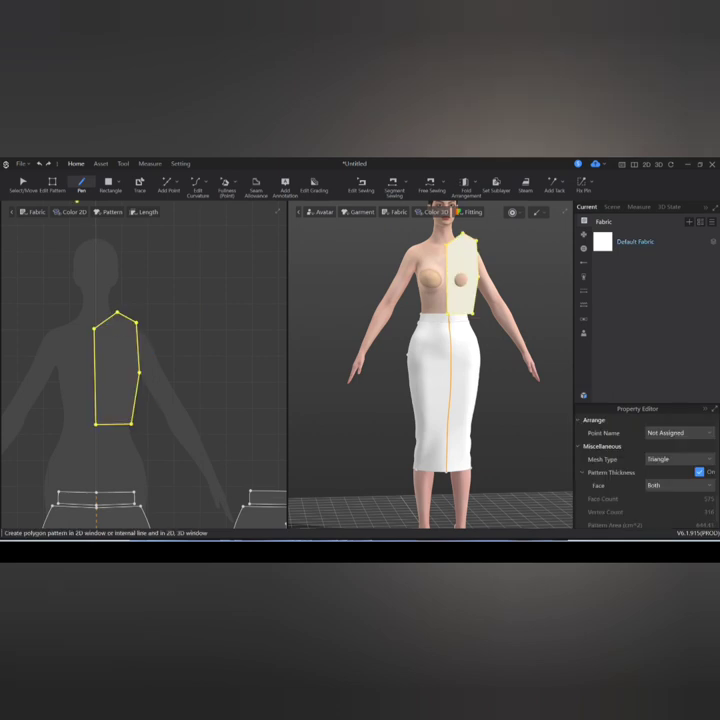
Align the bodice's centre-front neck point vertically with its waist corner and raise the underarm point.
{"action": "key", "text": "z"}
{"action": "scroll", "coordinate": [86, 328], "scroll_direction": "up", "scroll_amount": 3}
{"action": "left_click", "coordinate": [76, 322]}
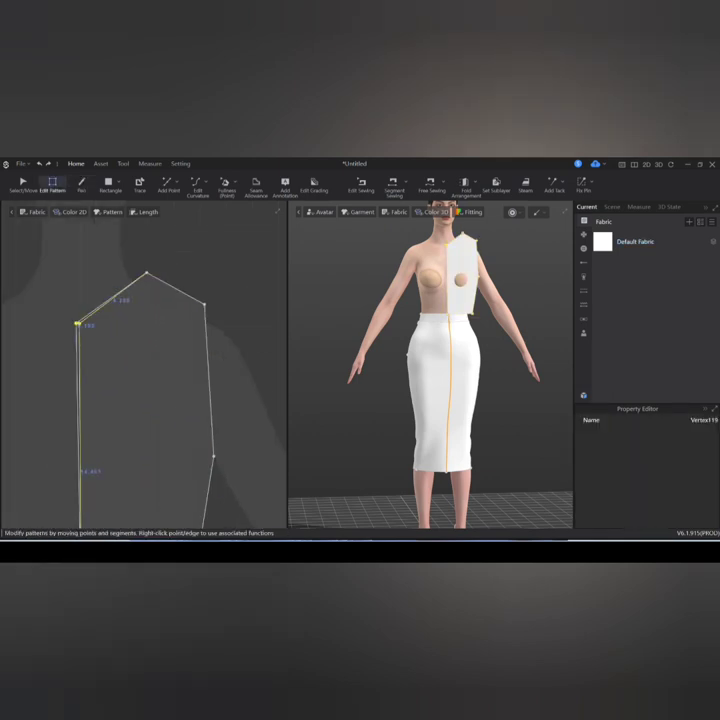
{"action": "scroll", "coordinate": [120, 314], "scroll_direction": "down", "scroll_amount": 3}
{"action": "scroll", "coordinate": [161, 387], "scroll_direction": "up", "scroll_amount": 3}
{"action": "left_click_drag", "start_coordinate": [161, 354], "coordinate": [162, 313]}
{"action": "scroll", "coordinate": [165, 330], "scroll_direction": "down", "scroll_amount": 3}
Curve the half bodice's armhole and neckline edges inward with curve points.
{"action": "key", "text": "v"}
{"action": "scroll", "coordinate": [163, 330], "scroll_direction": "up", "scroll_amount": 3}
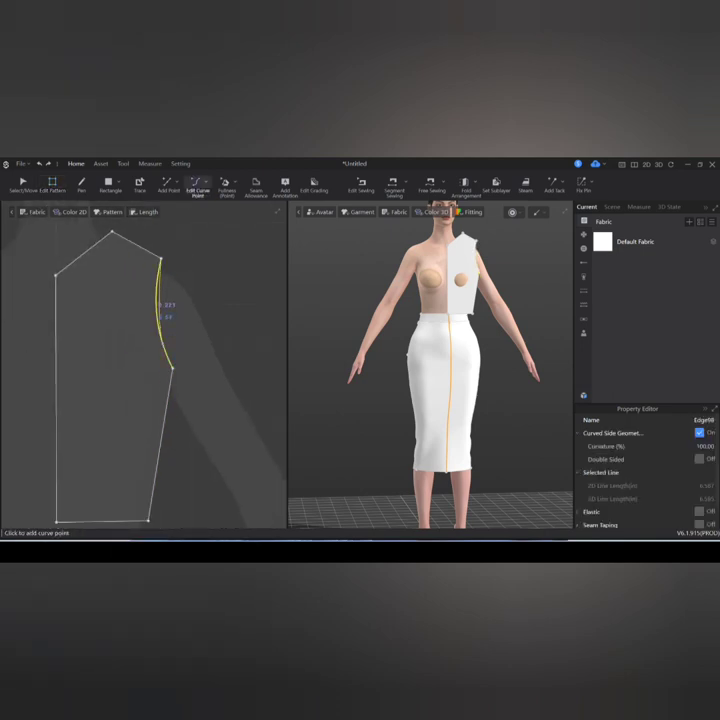
{"action": "left_click_drag", "start_coordinate": [90, 249], "coordinate": [93, 253]}
{"action": "scroll", "coordinate": [125, 309], "scroll_direction": "down", "scroll_amount": 3}
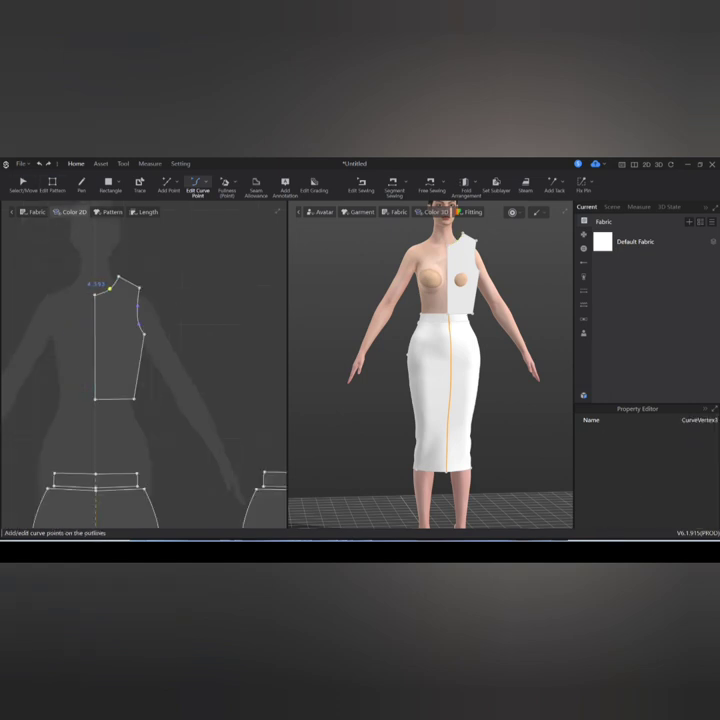
Unfold the half bodice symmetrically across its centre-front edge into a full front panel.
{"action": "key", "text": "z"}
{"action": "right_click", "coordinate": [95, 345]}
{"action": "left_click", "coordinate": [158, 376]}
{"action": "scroll", "coordinate": [186, 369], "scroll_direction": "down", "scroll_amount": 3}
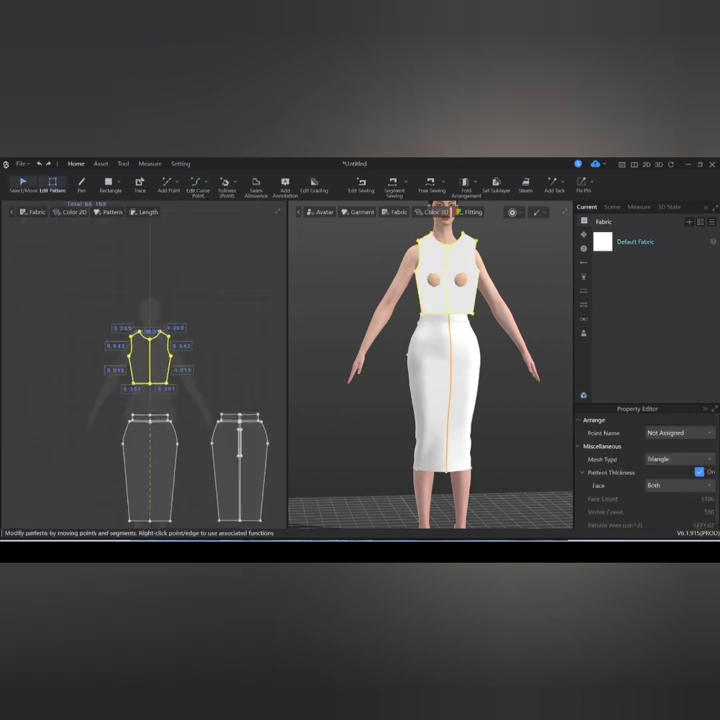
Copy the front bodice panel and paste the duplicate above the back skirt panels as the back bodice.
{"action": "key", "text": "a"}
{"action": "right_click", "coordinate": [156, 355]}
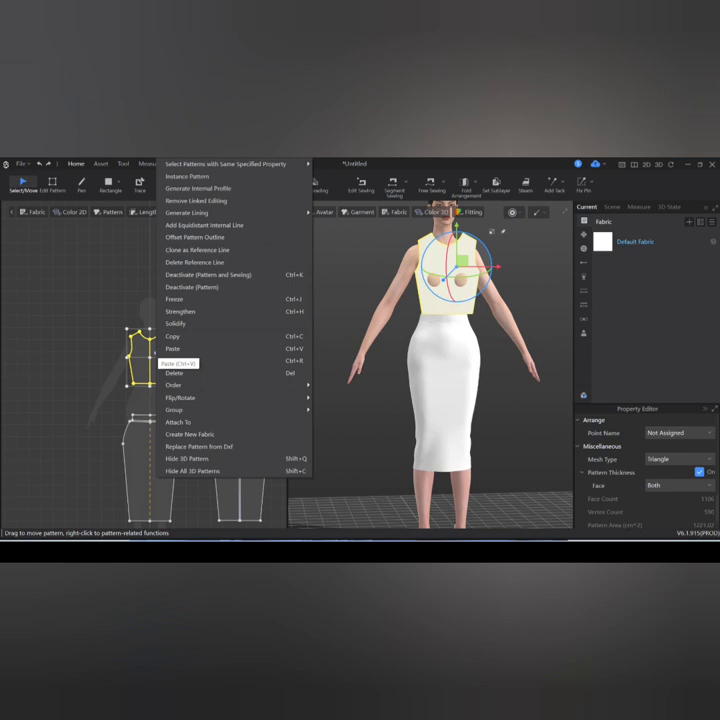
{"action": "left_click", "coordinate": [175, 336]}
{"action": "right_click", "coordinate": [181, 361]}
{"action": "left_click", "coordinate": [191, 364]}
{"action": "left_click", "coordinate": [179, 360]}
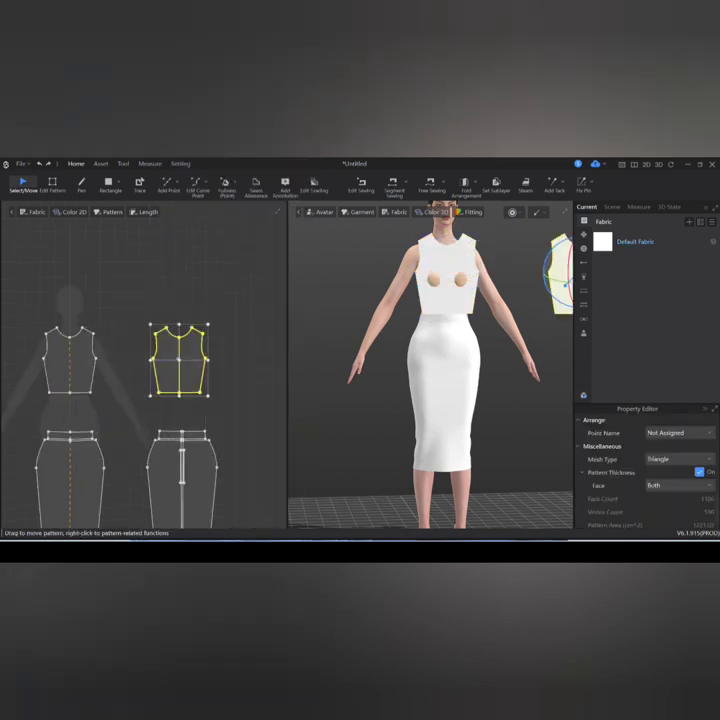
Turn the back bodice's vertical centre line into its symmetry axis.
{"action": "key", "text": "Escape"}
{"action": "key", "text": "z"}
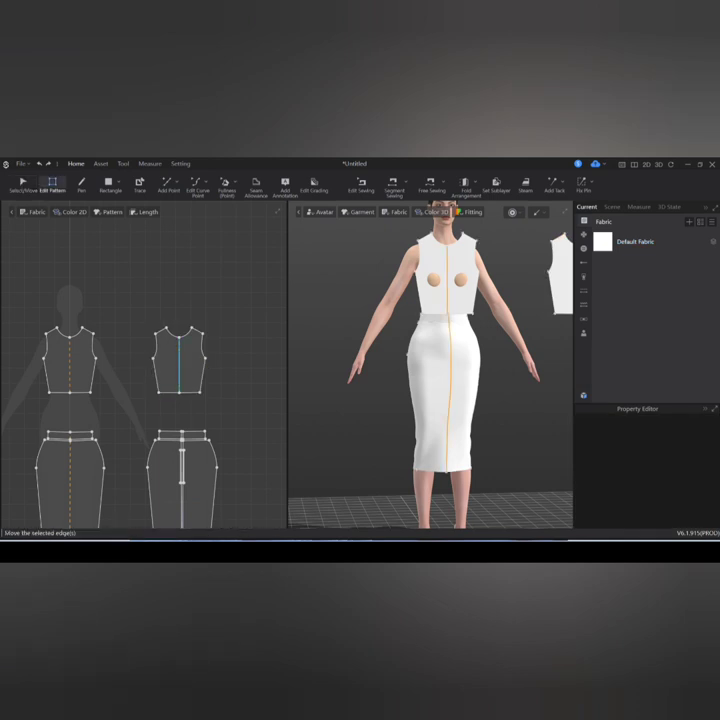
{"action": "scroll", "coordinate": [194, 374], "scroll_direction": "up", "scroll_amount": 2}
{"action": "key", "text": "q"}
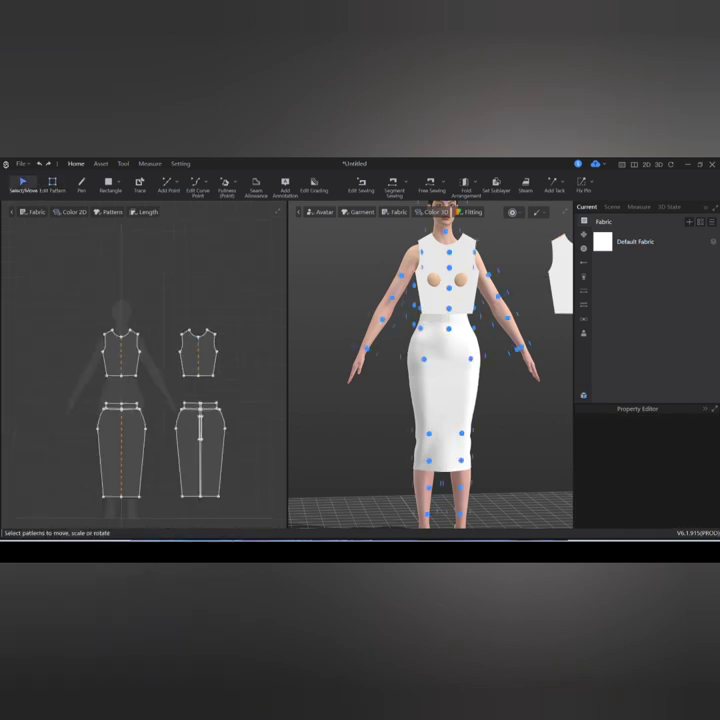
Arrange the back bodice behind the avatar's torso at bodyBackCenter2_0 with the shape style Flat.
{"action": "left_click", "coordinate": [200, 350]}
{"action": "key", "text": "8"}
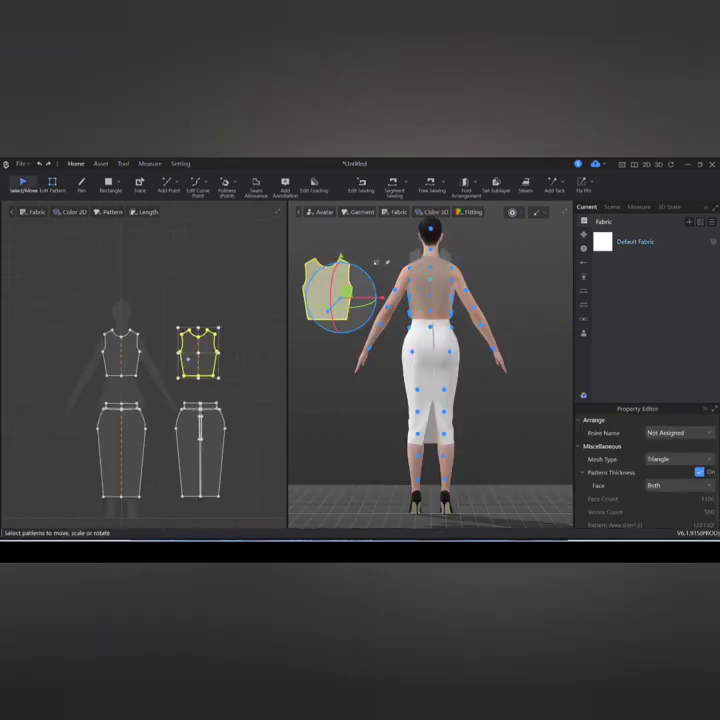
{"action": "left_click", "coordinate": [430, 282]}
{"action": "left_click", "coordinate": [678, 446]}
{"action": "left_click", "coordinate": [660, 455]}
{"action": "left_click_drag", "start_coordinate": [462, 253], "coordinate": [464, 260]}
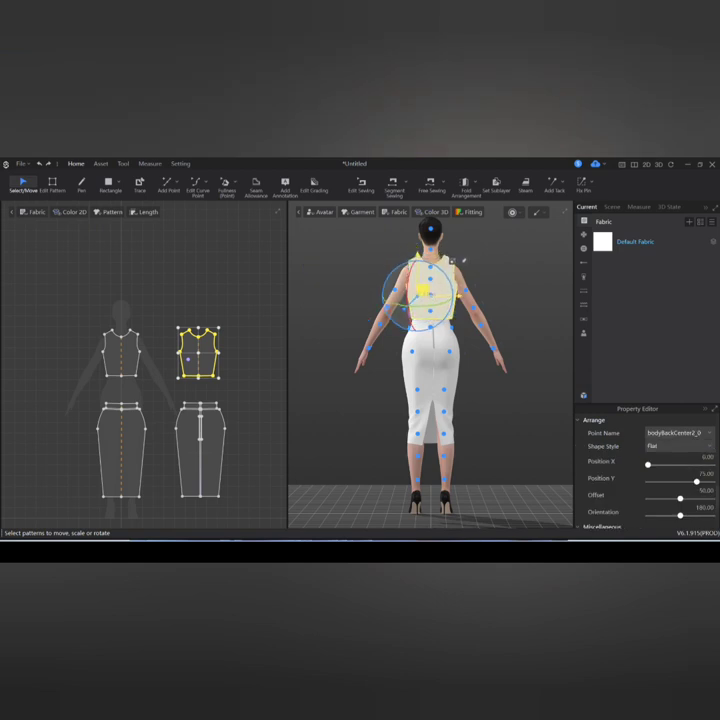
{"action": "key", "text": "space"}
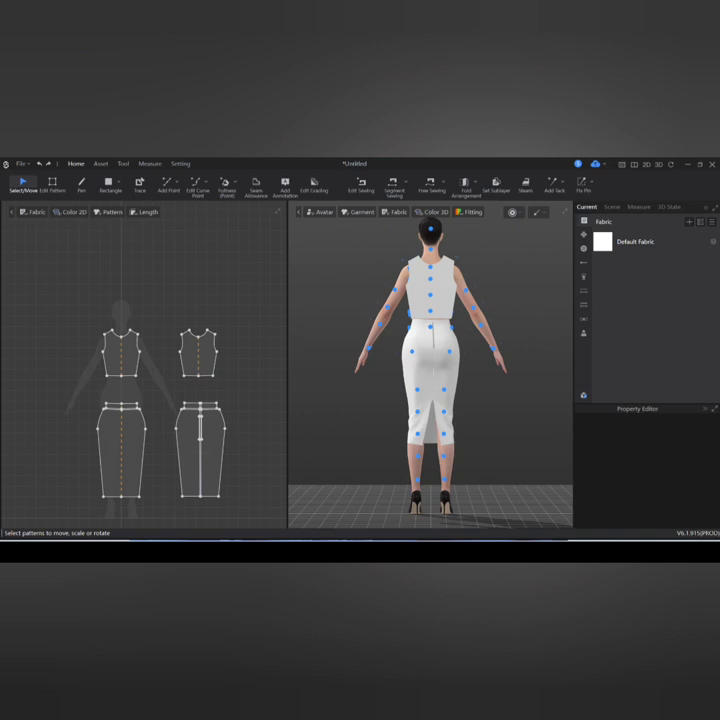
Sew the front bodice to the back bodice along the side seams and the shoulder seams.
{"action": "key", "text": "2"}
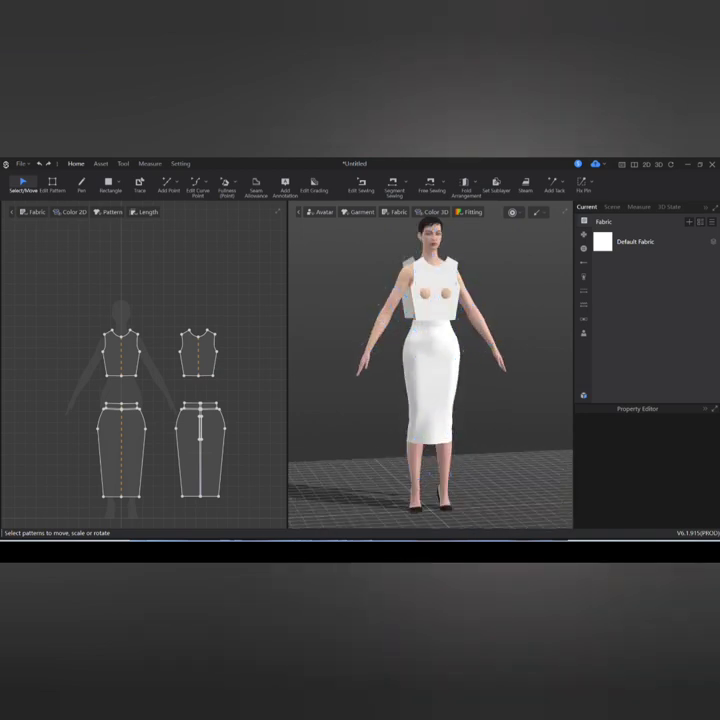
{"action": "left_click", "coordinate": [394, 185]}
{"action": "left_click", "coordinate": [137, 363]}
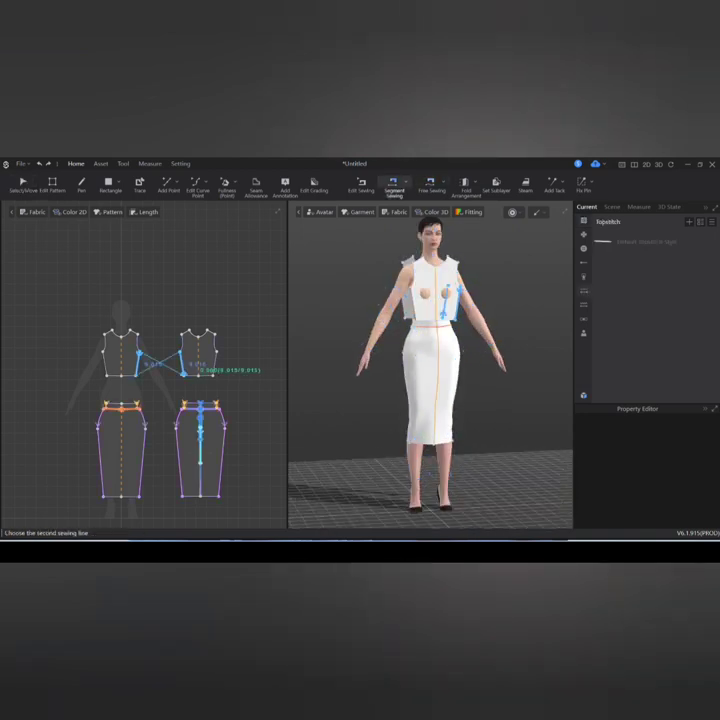
{"action": "left_click", "coordinate": [185, 362]}
{"action": "left_click", "coordinate": [205, 330]}
{"action": "left_click", "coordinate": [133, 330]}
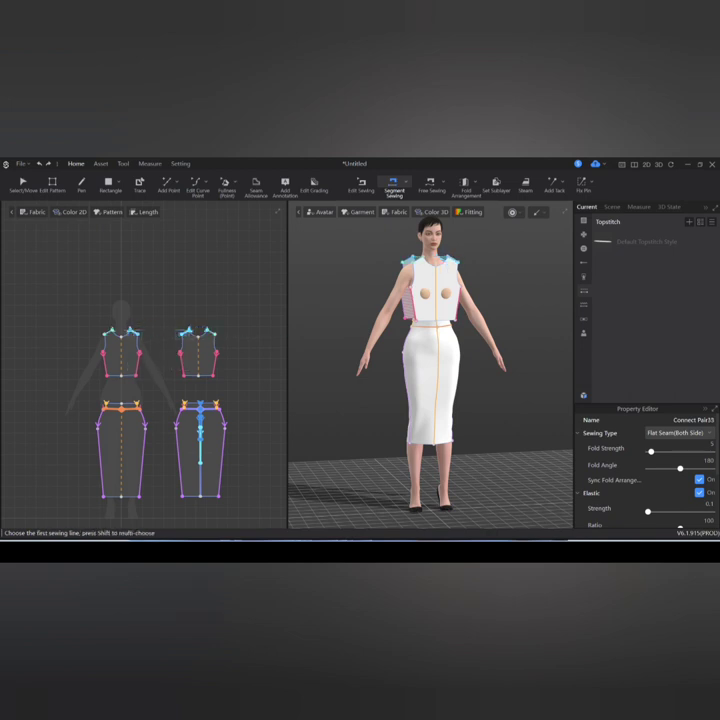
Simulate the sewn bodice on the avatar and pull it into place around the torso.
{"action": "key", "text": "space"}
{"action": "left_click", "coordinate": [115, 345]}
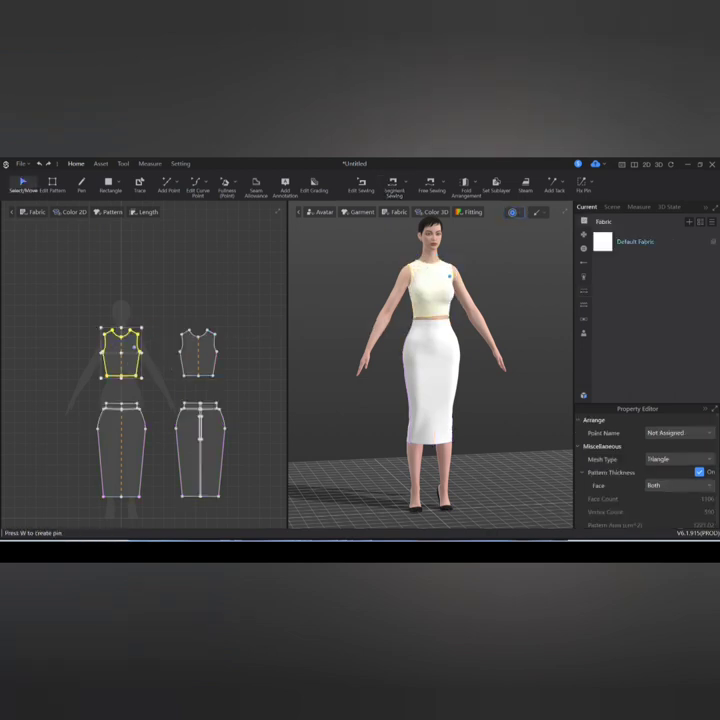
{"action": "scroll", "coordinate": [430, 369], "scroll_direction": "up", "scroll_amount": 2}
{"action": "key", "text": "Escape"}
{"action": "left_click", "coordinate": [431, 312]}
{"action": "key", "text": "Escape"}
{"action": "key", "text": "n"}
Lengthen the front and back bodices by lowering their waist edges, and simulate the drape.
{"action": "key", "text": "z"}
{"action": "left_click", "coordinate": [120, 377]}
{"action": "left_click", "coordinate": [198, 377], "text": "shift"}
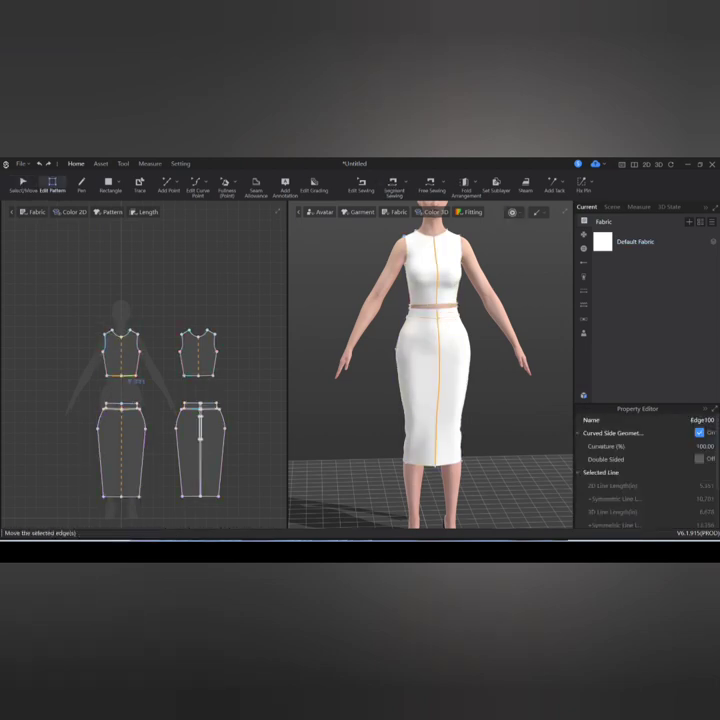
{"action": "scroll", "coordinate": [198, 377], "scroll_direction": "up", "scroll_amount": 3}
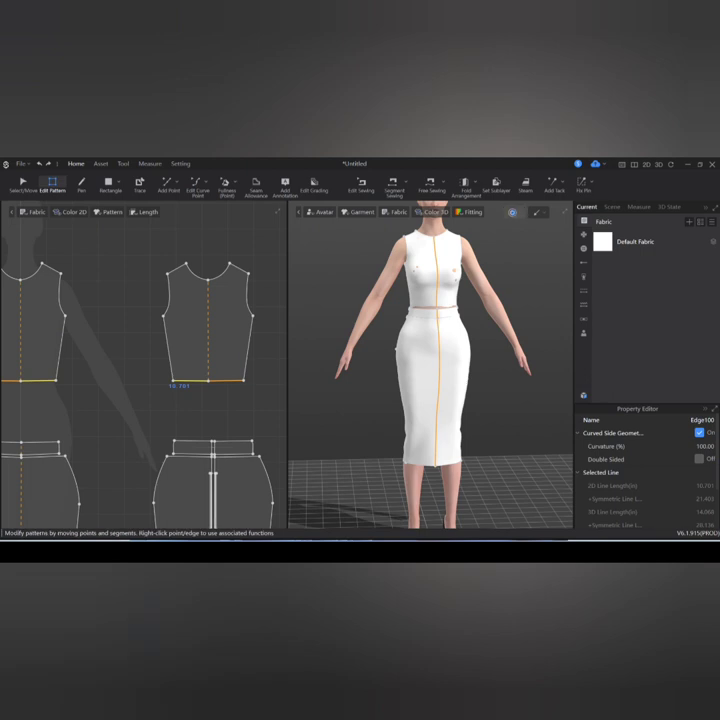
{"action": "left_click", "coordinate": [513, 212]}
{"action": "left_click", "coordinate": [437, 299]}
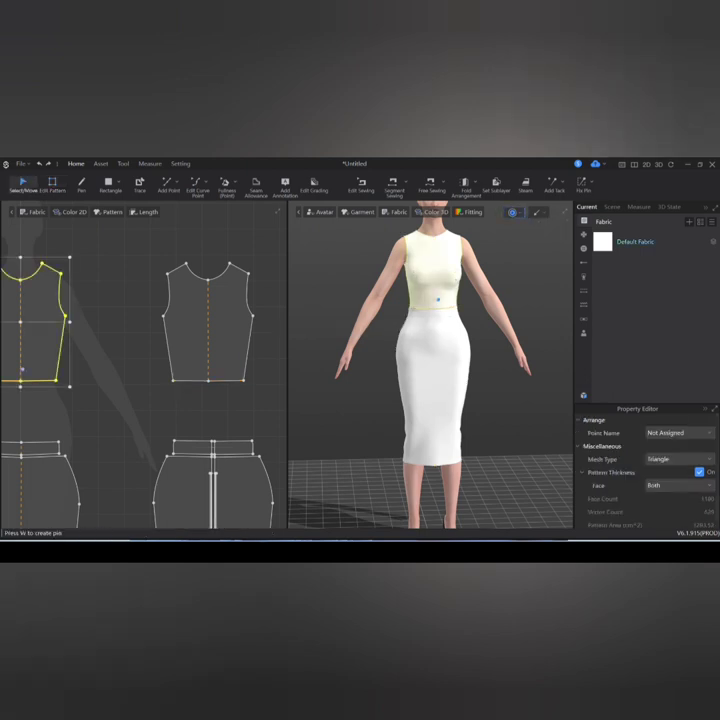
{"action": "key", "text": "Escape"}
{"action": "scroll", "coordinate": [144, 370], "scroll_direction": "down", "scroll_amount": 2}
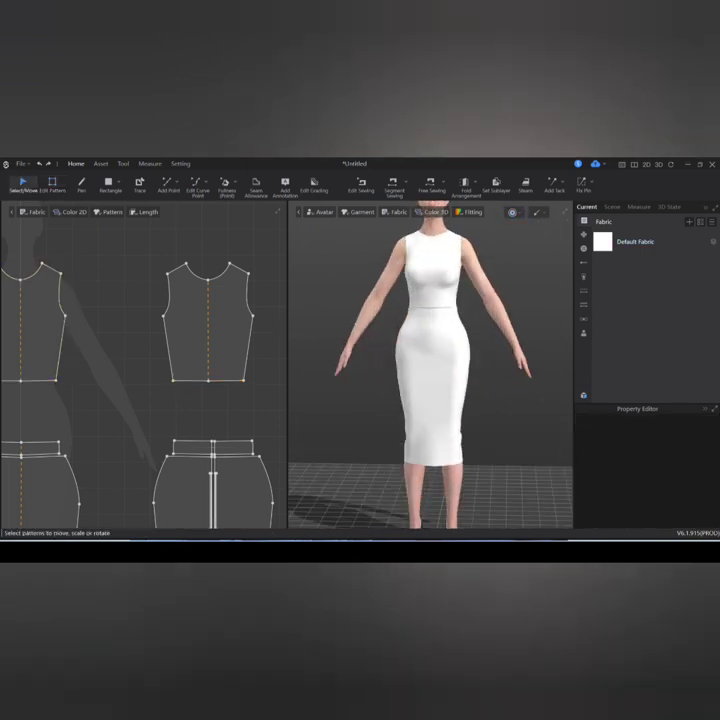
Select both bodice waist edges together and lower them slightly further.
{"action": "key", "text": "z"}
{"action": "scroll", "coordinate": [140, 380], "scroll_direction": "down", "scroll_amount": 1}
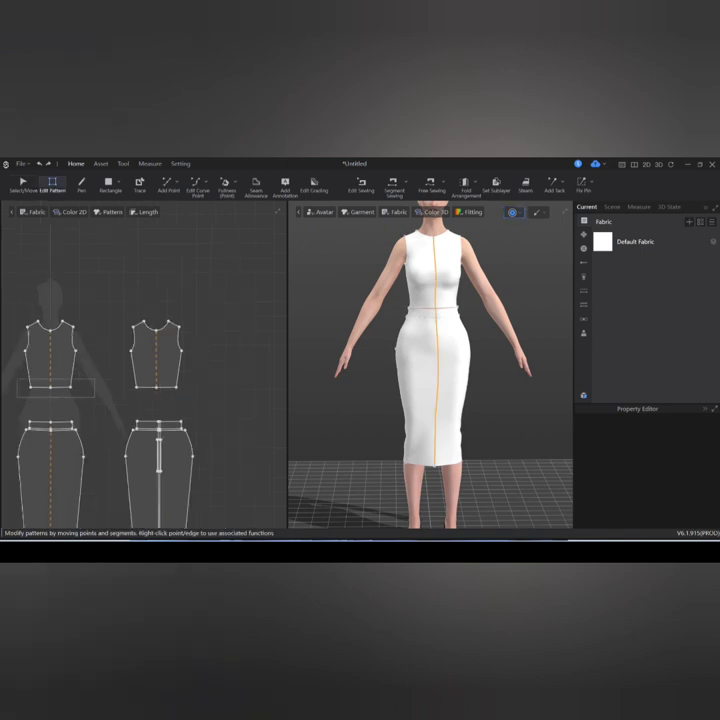
{"action": "left_click_drag", "start_coordinate": [15, 372], "coordinate": [195, 398]}
{"action": "scroll", "coordinate": [149, 387], "scroll_direction": "up", "scroll_amount": 3}
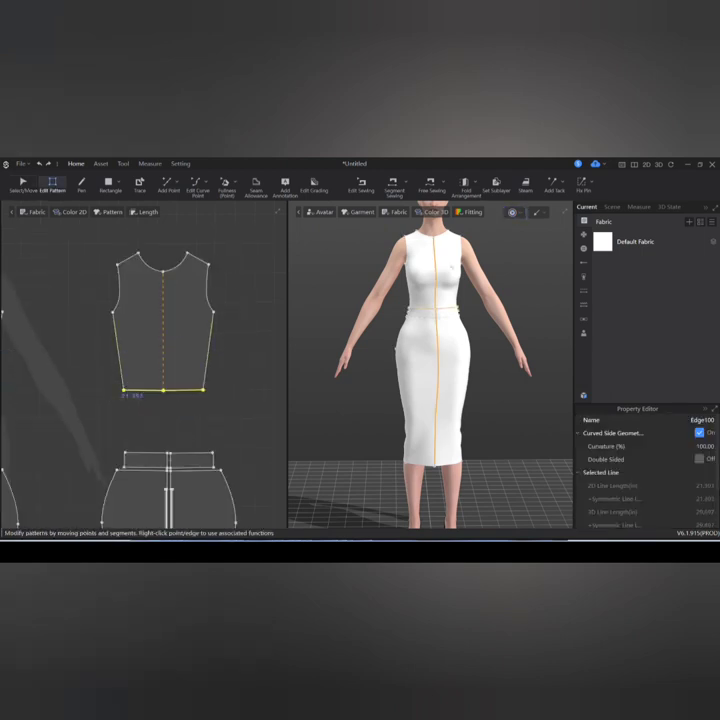
{"action": "key", "text": "Escape"}
{"action": "scroll", "coordinate": [155, 370], "scroll_direction": "down", "scroll_amount": 3}
Deactivate all skirt and waistband patterns and hide them on the avatar.
{"action": "key", "text": "a"}
{"action": "left_click_drag", "start_coordinate": [75, 315], "coordinate": [225, 425]}
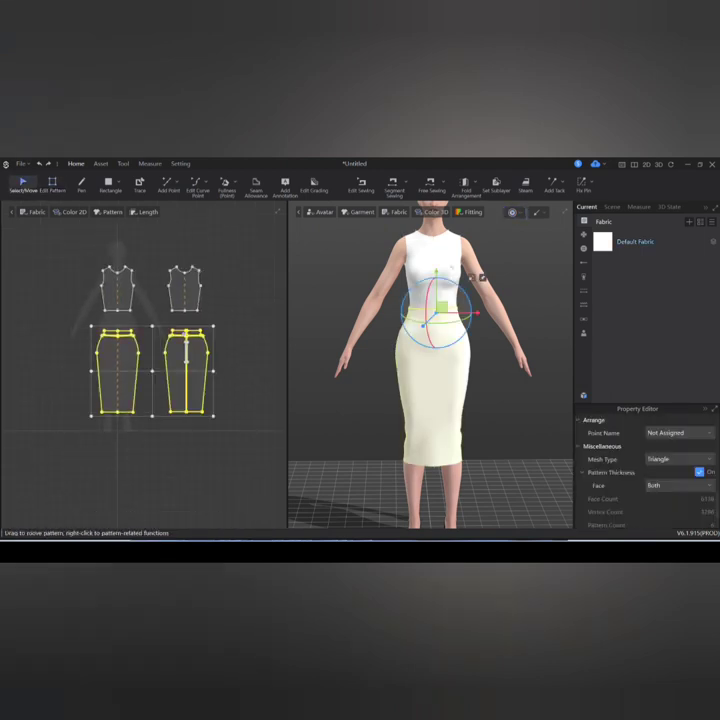
{"action": "right_click", "coordinate": [196, 375]}
{"action": "left_click", "coordinate": [270, 232]}
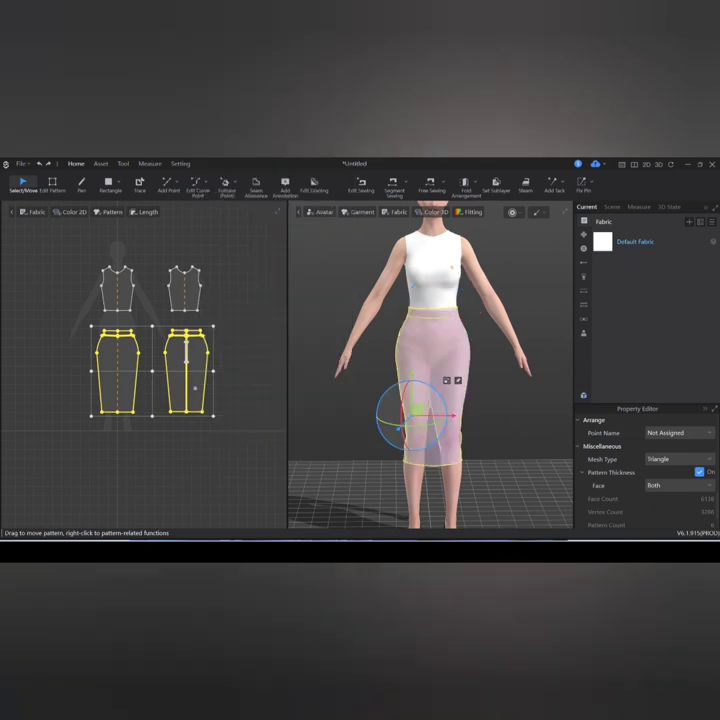
{"action": "right_click", "coordinate": [198, 385]}
{"action": "left_click", "coordinate": [265, 421]}
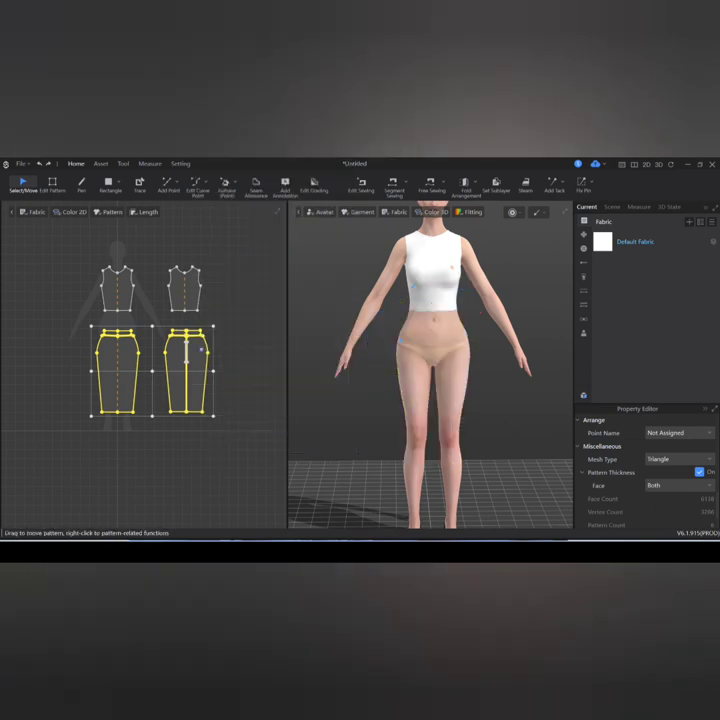
{"action": "key", "text": "space"}
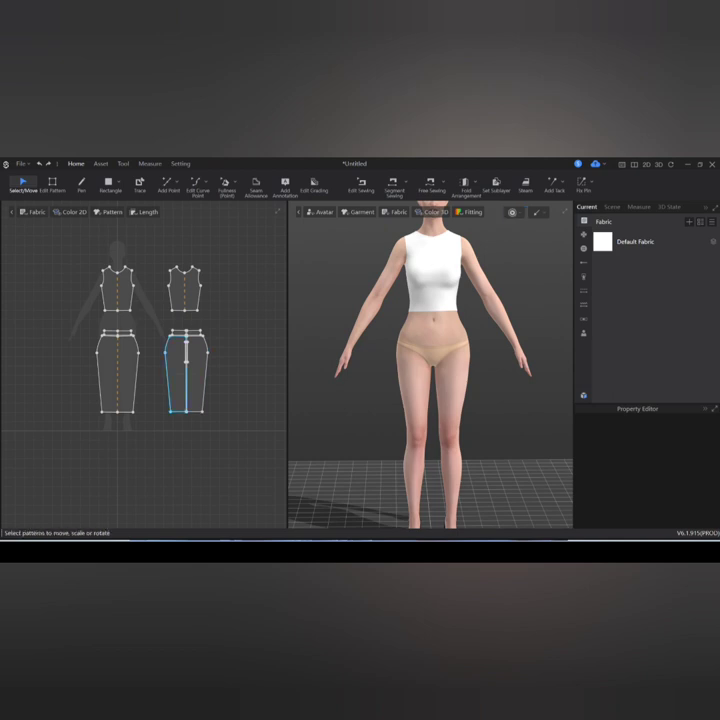
Widen the front and back bodices by moving their underarm points outward, and simulate the fit.
{"action": "scroll", "coordinate": [181, 354], "scroll_direction": "up", "scroll_amount": 3}
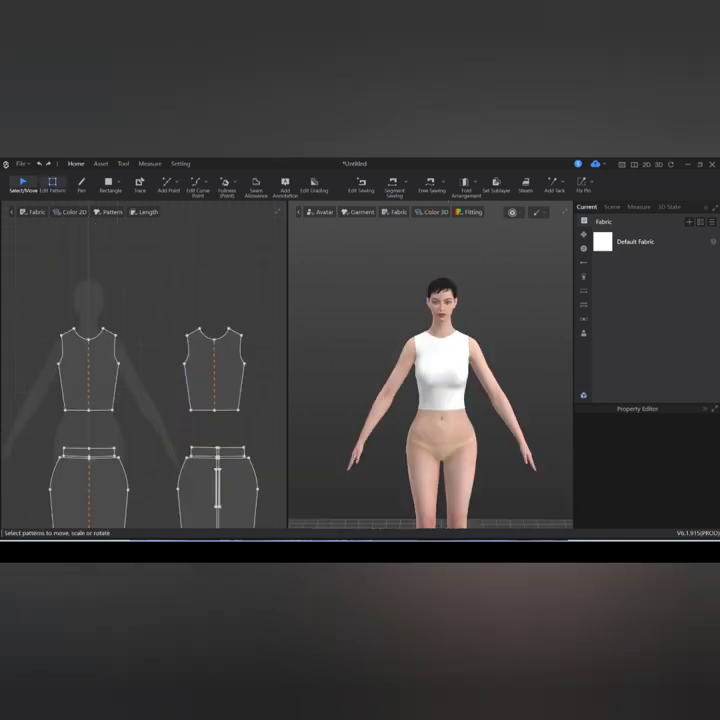
{"action": "key", "text": "z"}
{"action": "left_click", "coordinate": [62, 380]}
{"action": "left_click", "coordinate": [119, 380], "text": "shift"}
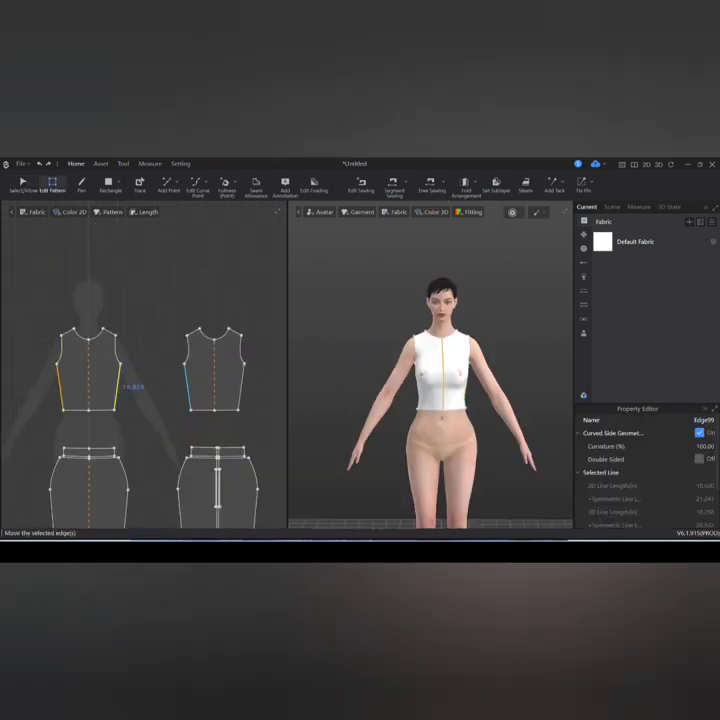
{"action": "scroll", "coordinate": [149, 364], "scroll_direction": "up", "scroll_amount": 1}
{"action": "left_click", "coordinate": [119, 363]}
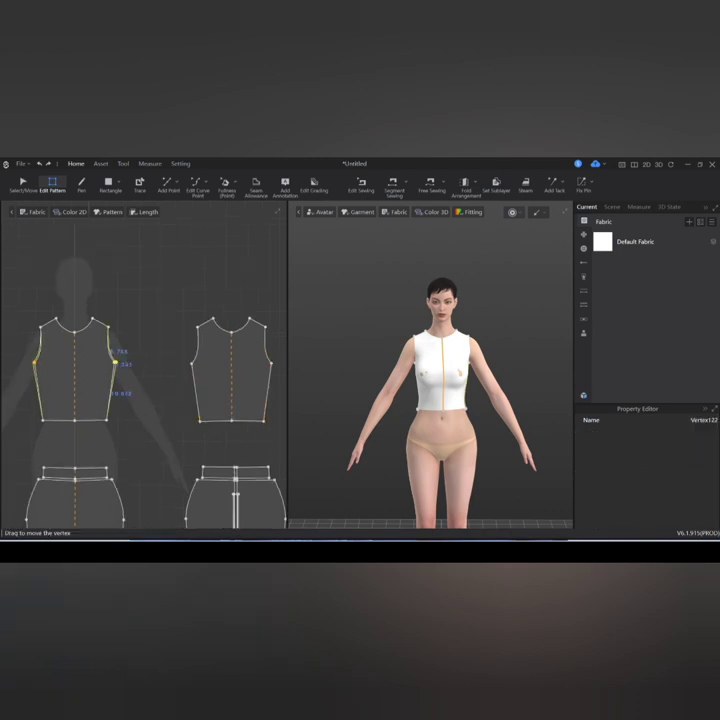
{"action": "left_click", "coordinate": [190, 364]}
{"action": "key", "text": "q"}
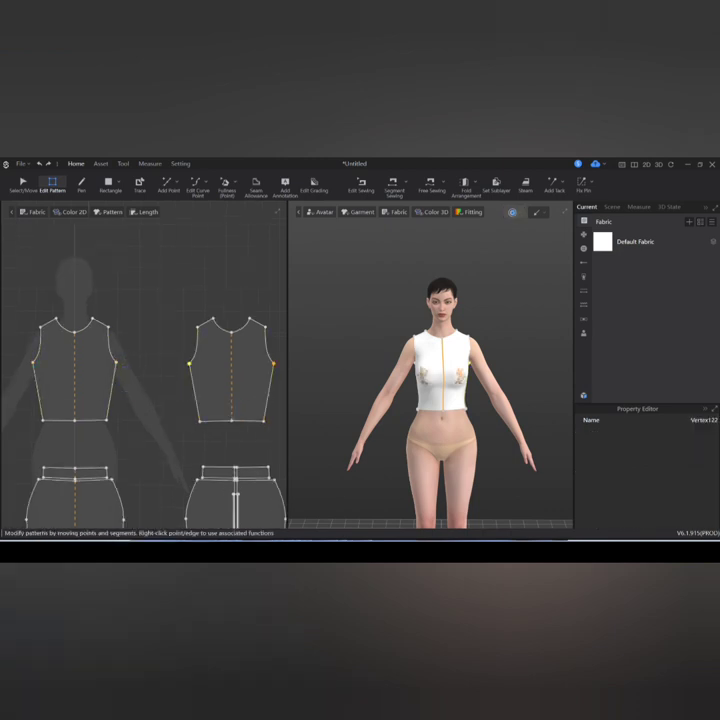
{"action": "key", "text": "space"}
{"action": "key", "text": "space"}
Cancel the front bodice's symmetry axis and draw an internal line from the neckline centre to the waist centre.
{"action": "key", "text": "z"}
{"action": "scroll", "coordinate": [145, 340], "scroll_direction": "up", "scroll_amount": 1}
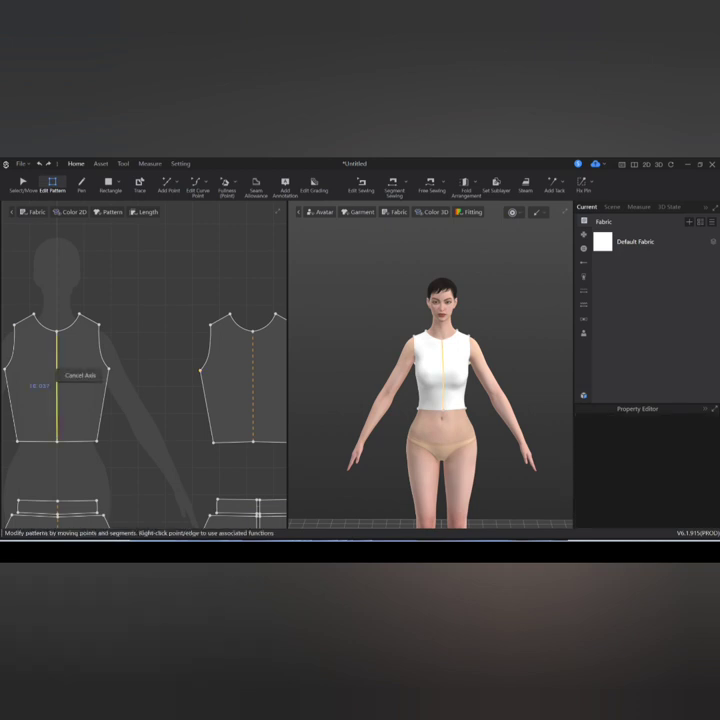
{"action": "key", "text": "d"}
{"action": "left_click", "coordinate": [57, 330]}
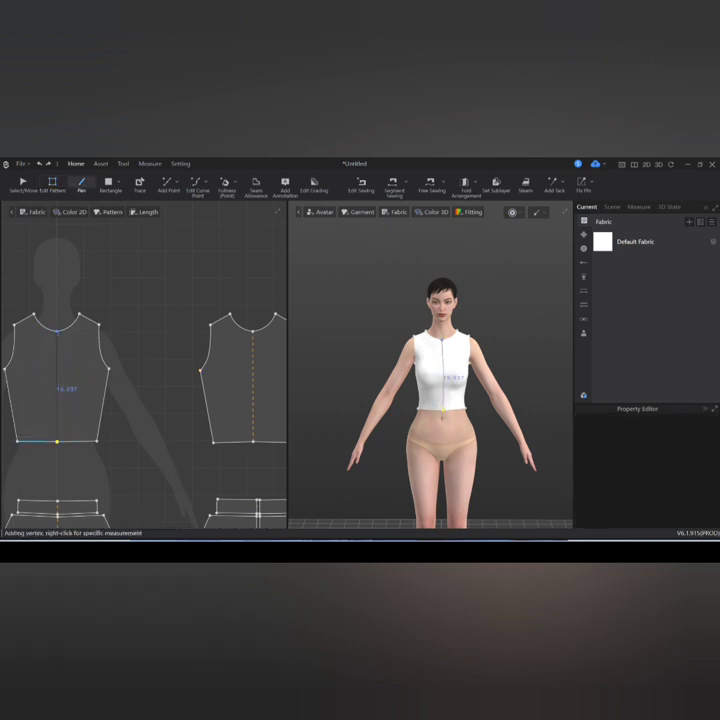
{"action": "double_click", "coordinate": [57, 441]}
Separate the front bodice into two halves along the centre line and move one half sideways to leave a gap.
{"action": "key", "text": "z"}
{"action": "right_click", "coordinate": [58, 378]}
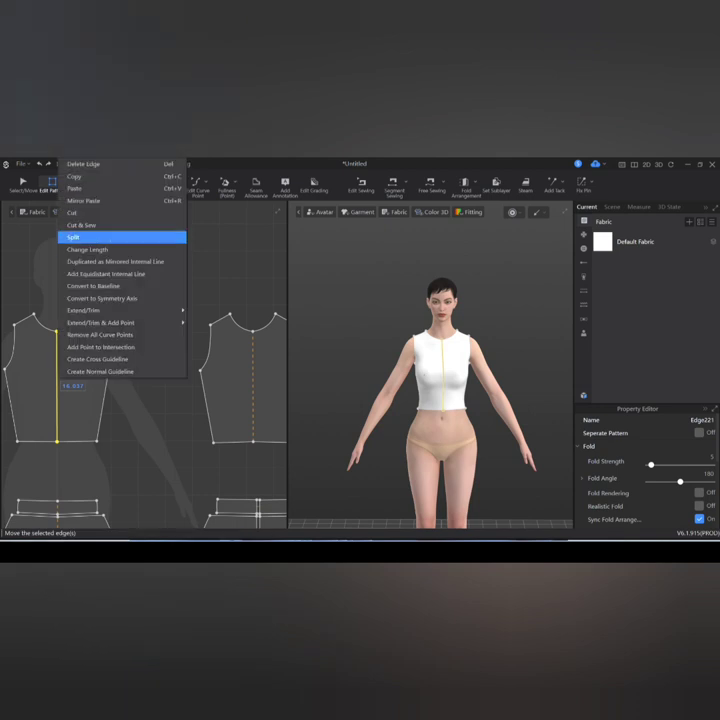
{"action": "left_click", "coordinate": [72, 212]}
{"action": "key", "text": "a"}
{"action": "left_click", "coordinate": [85, 380]}
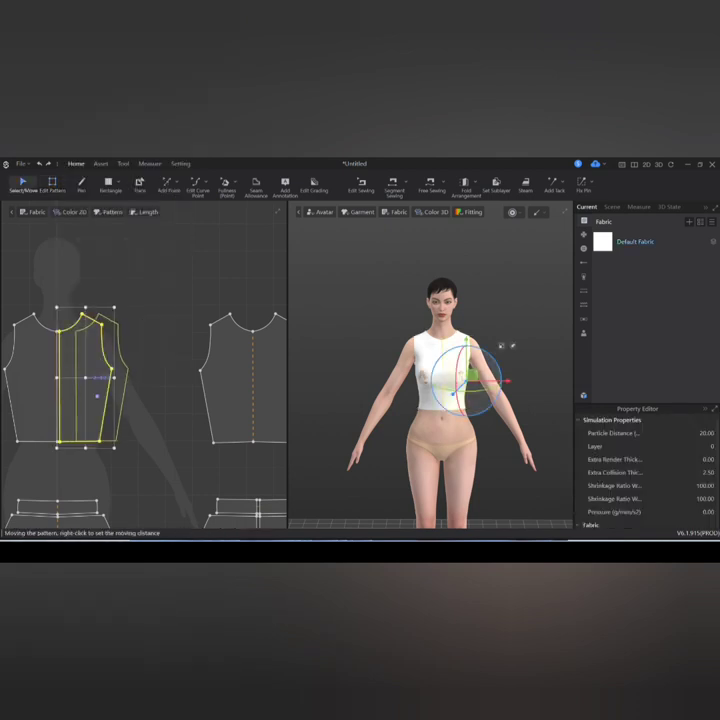
{"action": "left_click_drag", "start_coordinate": [85, 380], "coordinate": [104, 380]}
{"action": "left_click", "coordinate": [170, 290]}
{"action": "scroll", "coordinate": [145, 380], "scroll_direction": "down", "scroll_amount": 2}
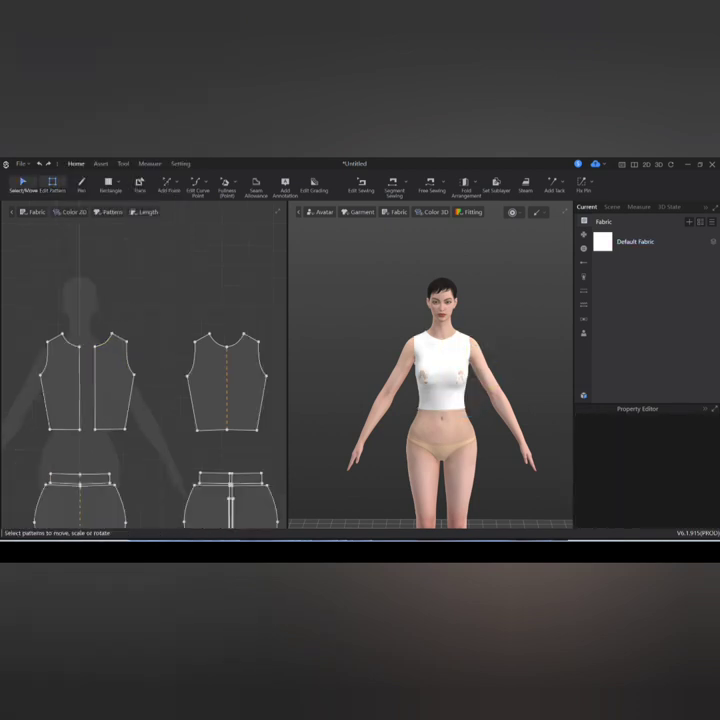
Move the waist corner at the side seam of the separated front half outward by 0.5 in.
{"action": "key", "text": "z"}
{"action": "scroll", "coordinate": [130, 432], "scroll_direction": "up", "scroll_amount": 2}
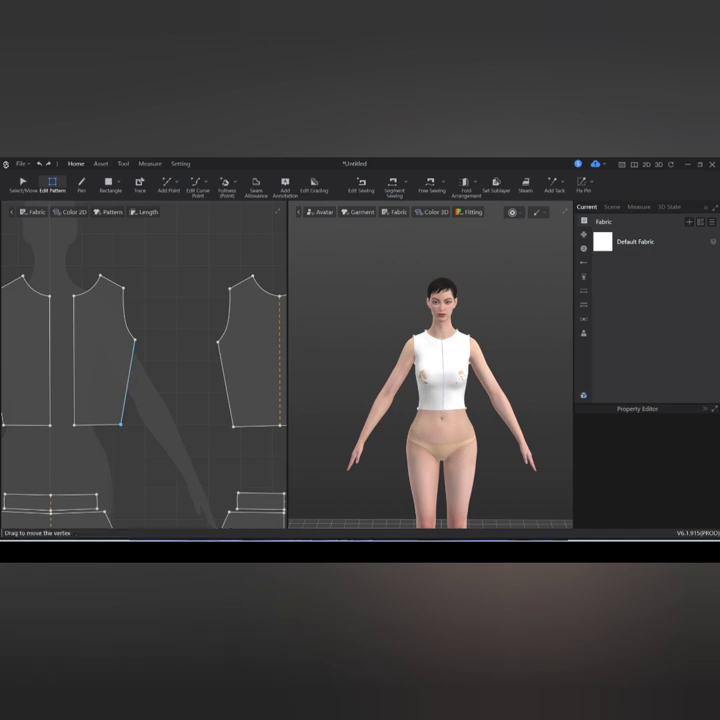
{"action": "left_click_drag", "start_coordinate": [120, 424], "coordinate": [122, 425]}
{"action": "right_click", "coordinate": [122, 425]}
{"action": "type", "text": "0.5"}
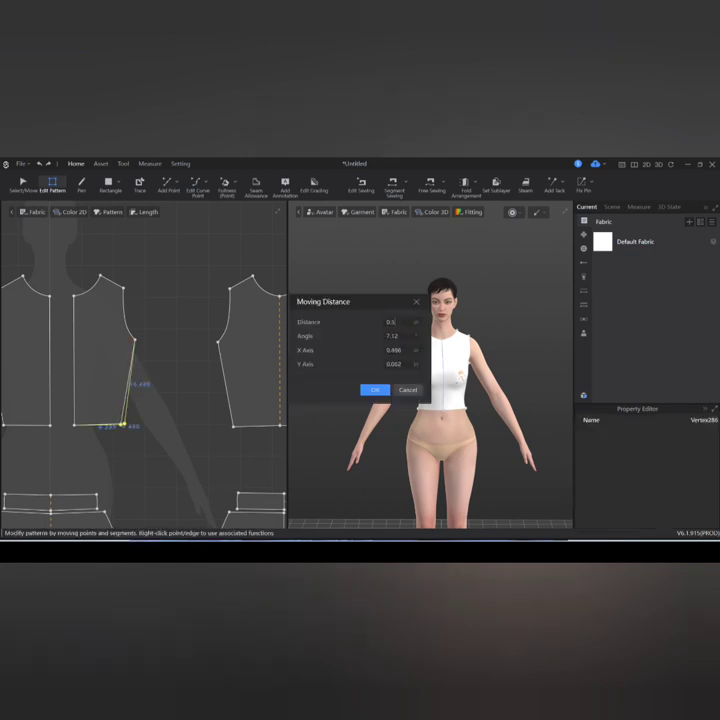
{"action": "key", "text": "Return"}
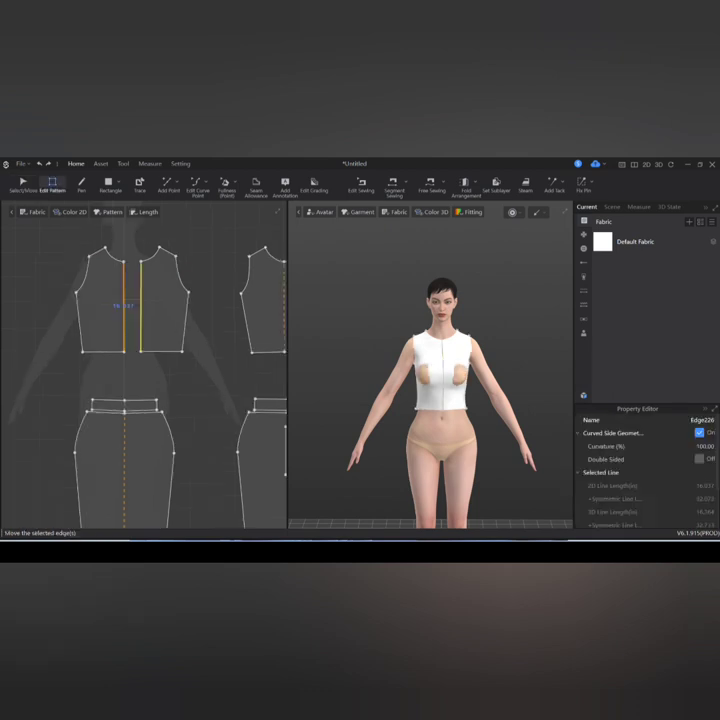
Offset the centre-front edges of both front halves outward by 2 in using Extend and default corners.
{"action": "right_click", "coordinate": [145, 297]}
{"action": "left_click", "coordinate": [200, 379]}
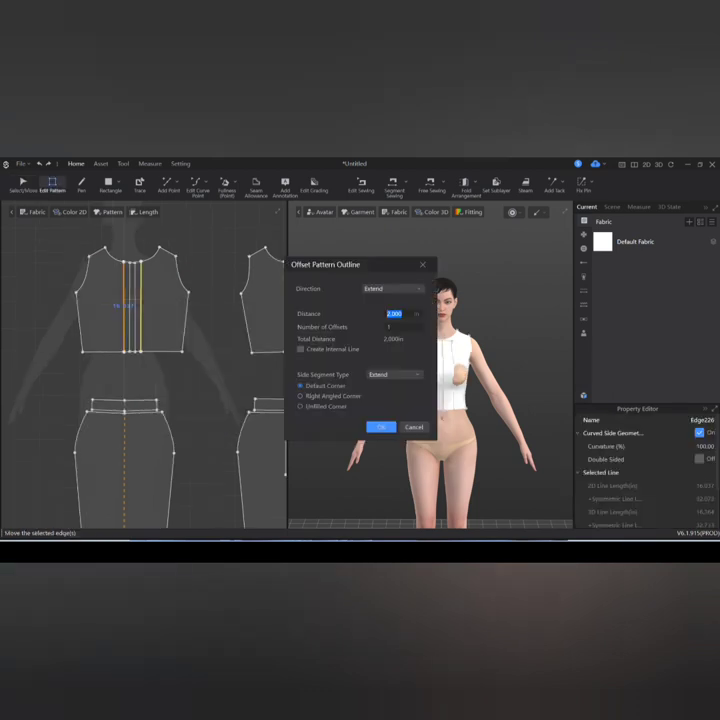
{"action": "key", "text": "Return"}
Move the extended front bodice halves farther apart and select the half beside the avatar's right arm.
{"action": "key", "text": "a"}
{"action": "left_click_drag", "start_coordinate": [110, 300], "coordinate": [86, 298]}
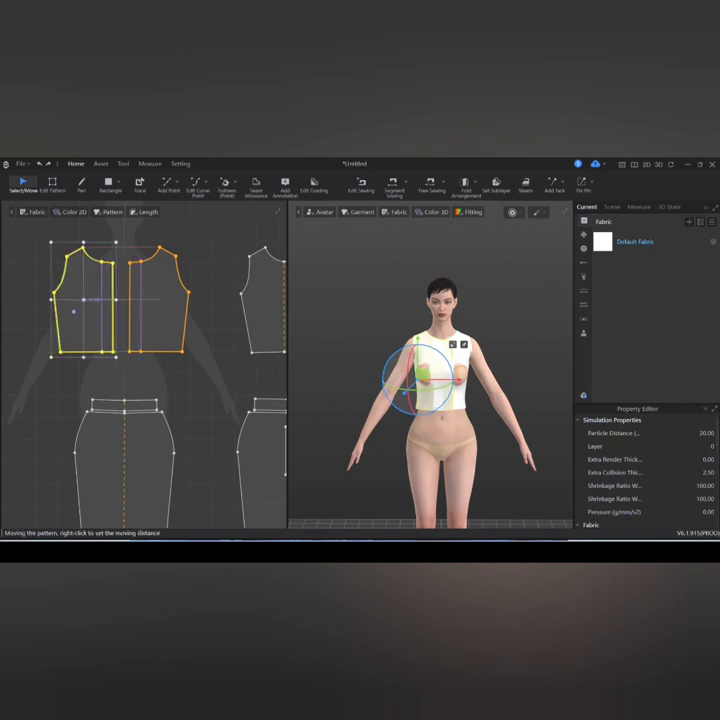
{"action": "key", "text": "Escape"}
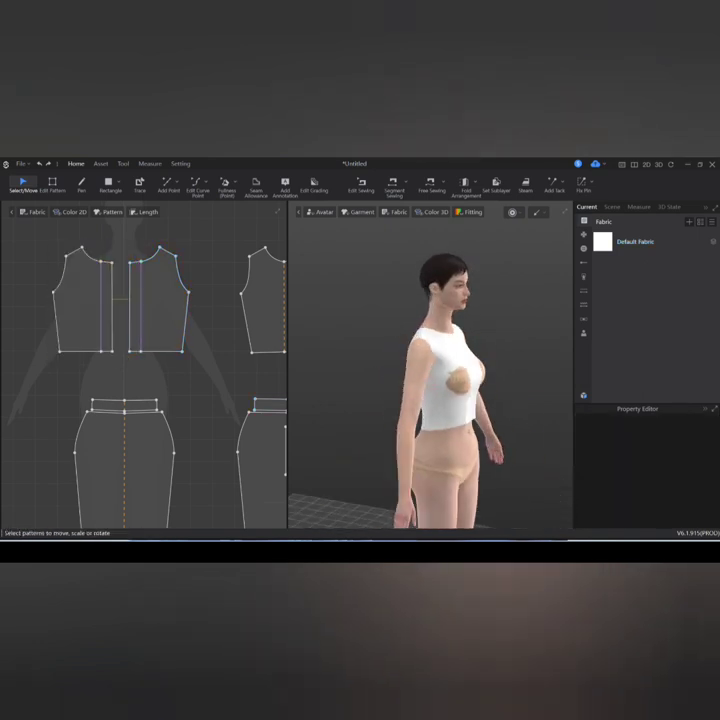
{"action": "left_click", "coordinate": [86, 300]}
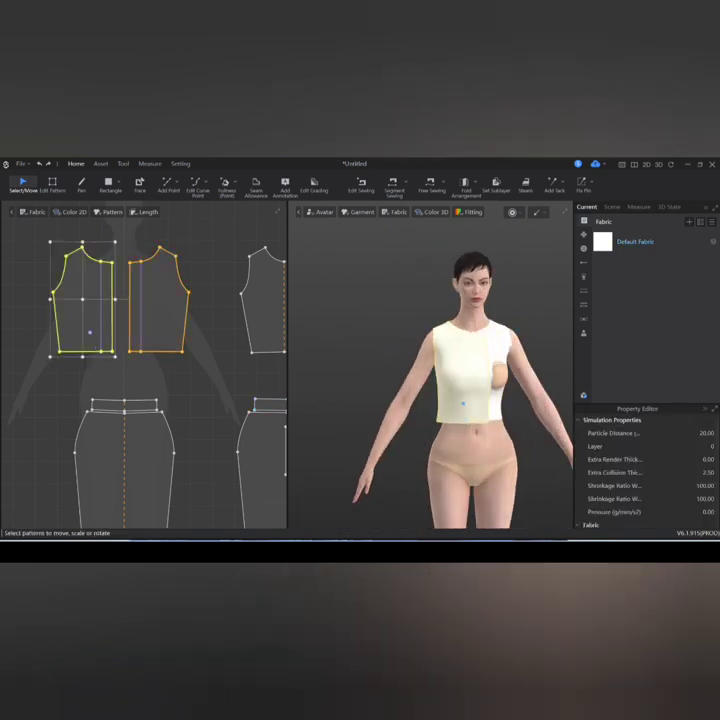
Add a button near the neckline of the front half beside the avatar's left arm, plus six below it at 2 in intervals.
{"action": "key", "text": "Escape"}
{"action": "left_click", "coordinate": [180, 163]}
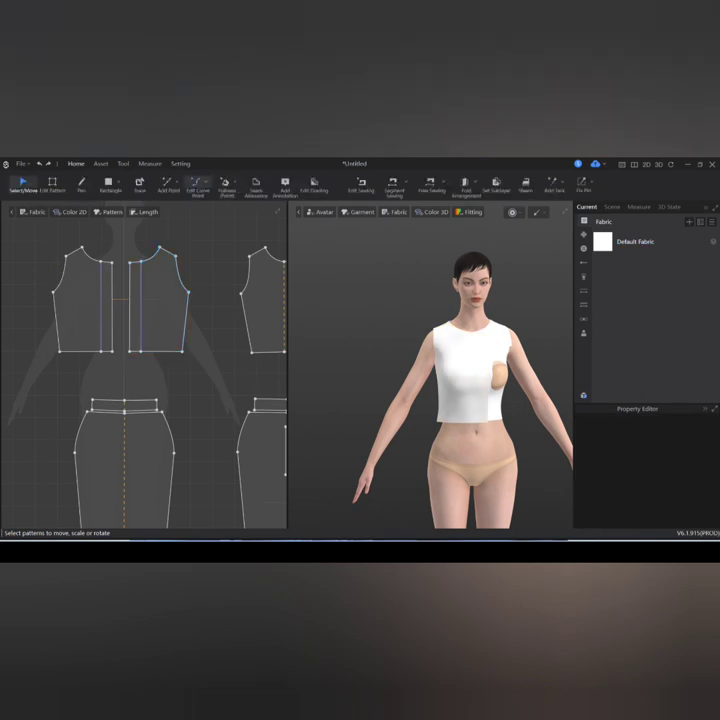
{"action": "left_click", "coordinate": [101, 163]}
{"action": "left_click", "coordinate": [177, 185]}
{"action": "scroll", "coordinate": [136, 266], "scroll_direction": "up", "scroll_amount": 2}
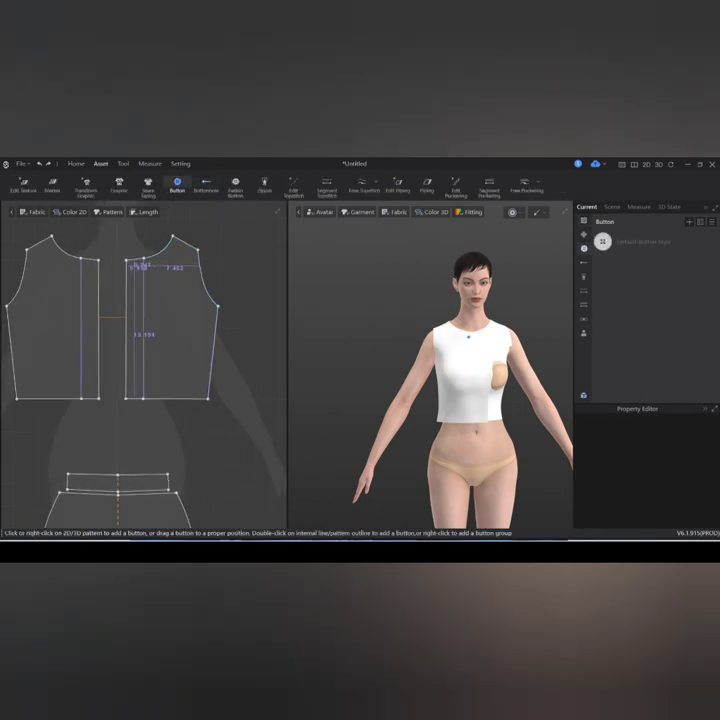
{"action": "left_click", "coordinate": [134, 265]}
{"action": "right_click", "coordinate": [134, 265]}
{"action": "key", "text": "Escape"}
{"action": "right_click", "coordinate": [134, 290]}
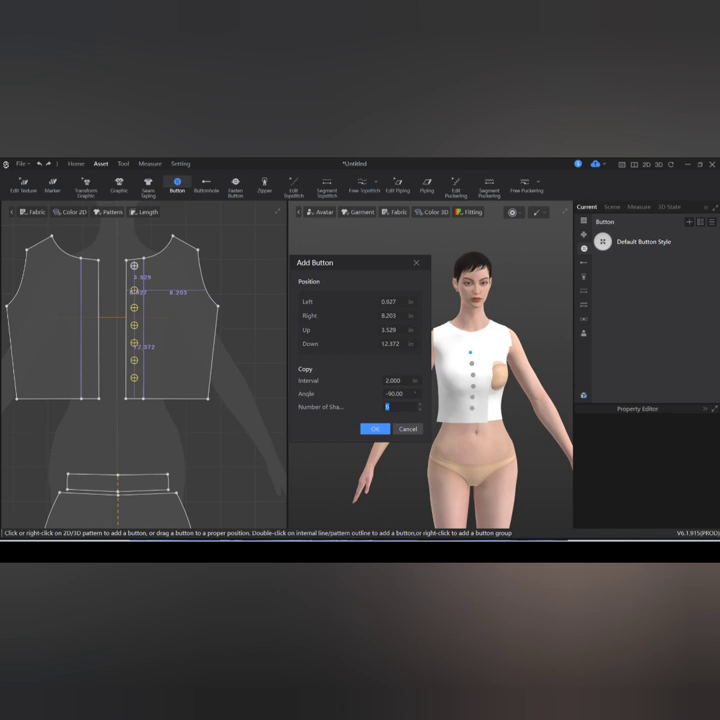
{"action": "key", "text": "Return"}
Select all the front buttons and duplicate them as buttonholes onto the symmetric front half.
{"action": "scroll", "coordinate": [144, 370], "scroll_direction": "down", "scroll_amount": 3}
{"action": "scroll", "coordinate": [106, 343], "scroll_direction": "up", "scroll_amount": 3}
{"action": "left_click_drag", "start_coordinate": [140, 305], "coordinate": [170, 435]}
{"action": "right_click", "coordinate": [158, 268]}
{"action": "left_click", "coordinate": [236, 347]}
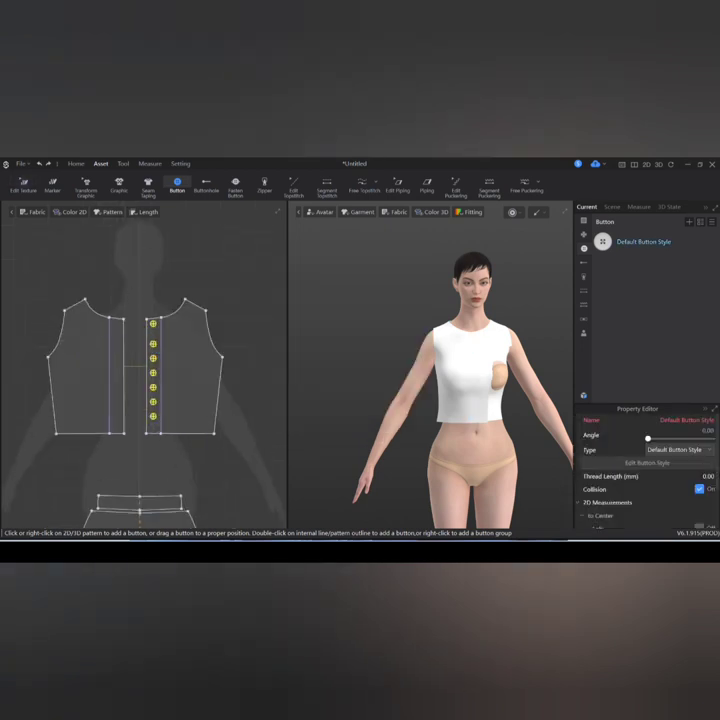
Fasten the whole column of buttons to the matching buttonholes on the opposite front half.
{"action": "left_click", "coordinate": [235, 185]}
{"action": "left_click_drag", "start_coordinate": [145, 312], "coordinate": [163, 432]}
{"action": "left_click", "coordinate": [117, 323]}
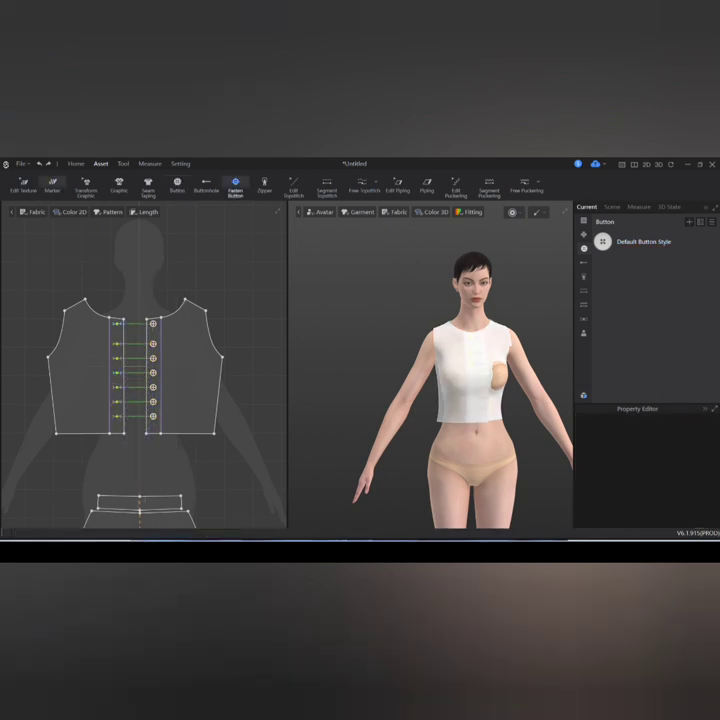
Harden the front and back bodice patterns and run the simulation to close the buttoned front.
{"action": "key", "text": "q"}
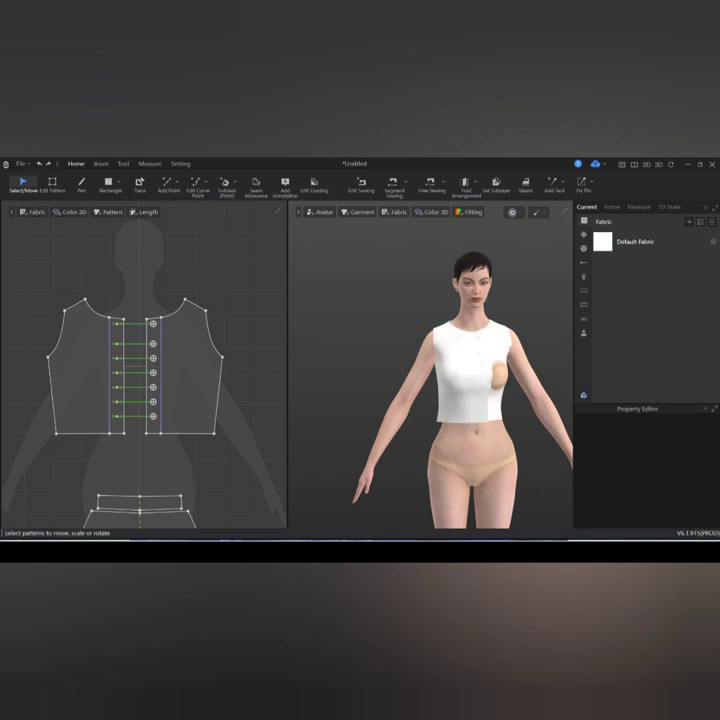
{"action": "scroll", "coordinate": [144, 370], "scroll_direction": "down", "scroll_amount": 2}
{"action": "left_click_drag", "start_coordinate": [69, 370], "coordinate": [285, 400]}
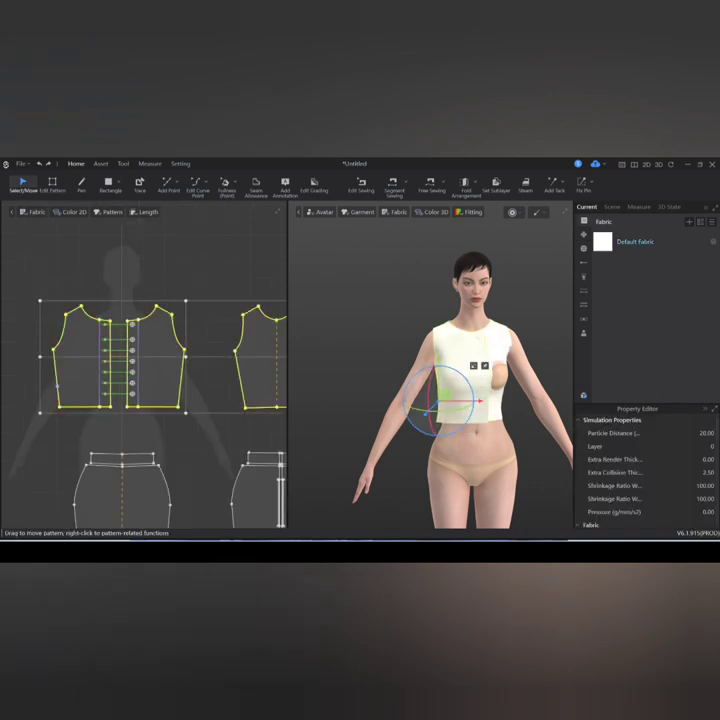
{"action": "right_click", "coordinate": [257, 466]}
{"action": "left_click", "coordinate": [291, 421]}
{"action": "key", "text": "space"}
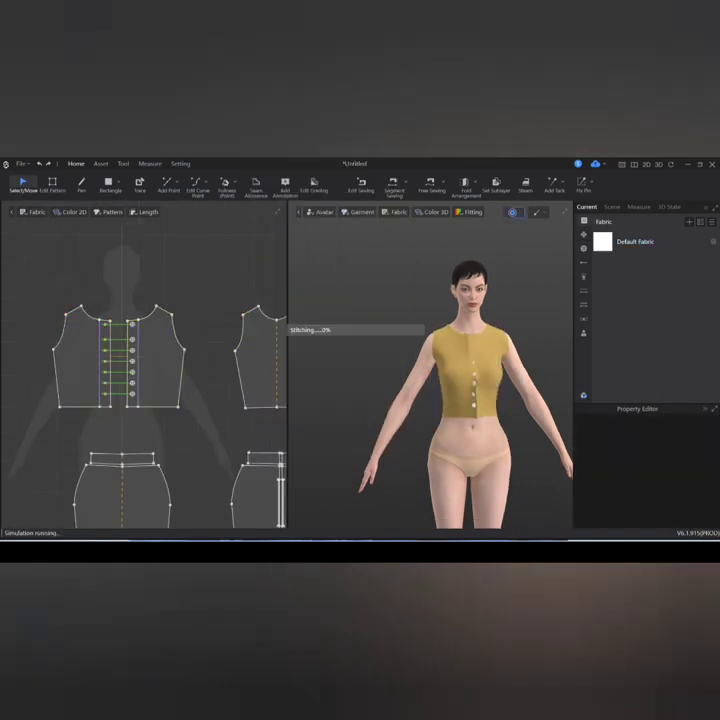
{"action": "key", "text": "space"}
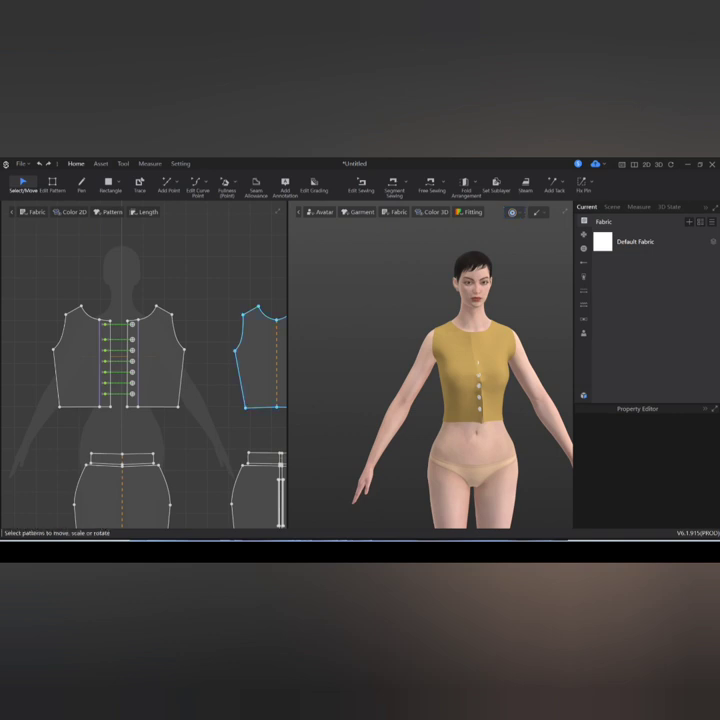
Raise the layer of one front half, set the bodice patterns' particle distance to 13, and simulate.
{"action": "left_click", "coordinate": [470, 380]}
{"action": "mouse_move", "coordinate": [430, 430]}
{"action": "right_mouse_down"}
{"action": "mouse_move", "coordinate": [520, 430]}
{"action": "mouse_move", "coordinate": [430, 430]}
{"action": "right_mouse_up"}
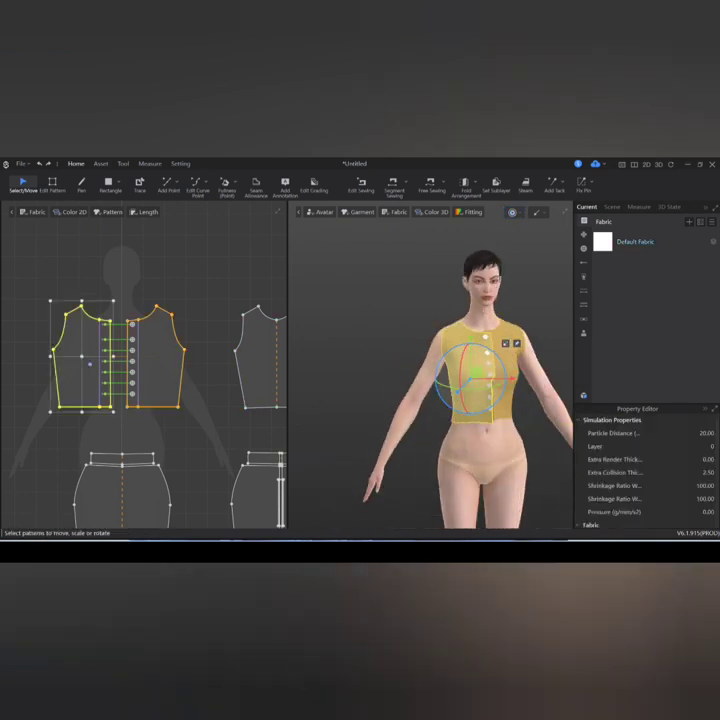
{"action": "left_click", "coordinate": [703, 446]}
{"action": "key", "text": "Return"}
{"action": "key", "text": "Return"}
{"action": "scroll", "coordinate": [145, 370], "scroll_direction": "down", "scroll_amount": 2}
{"action": "left_click_drag", "start_coordinate": [77, 305], "coordinate": [264, 404]}
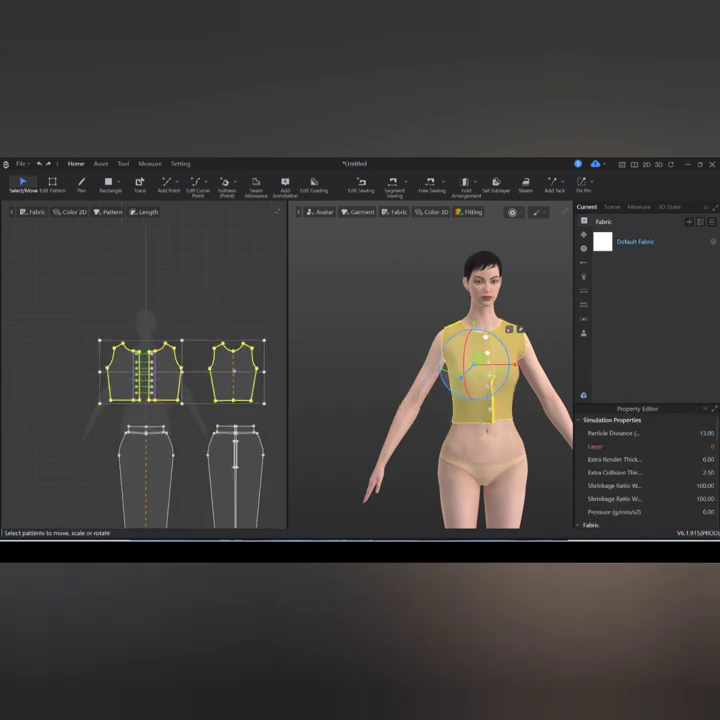
{"action": "key", "text": "space"}
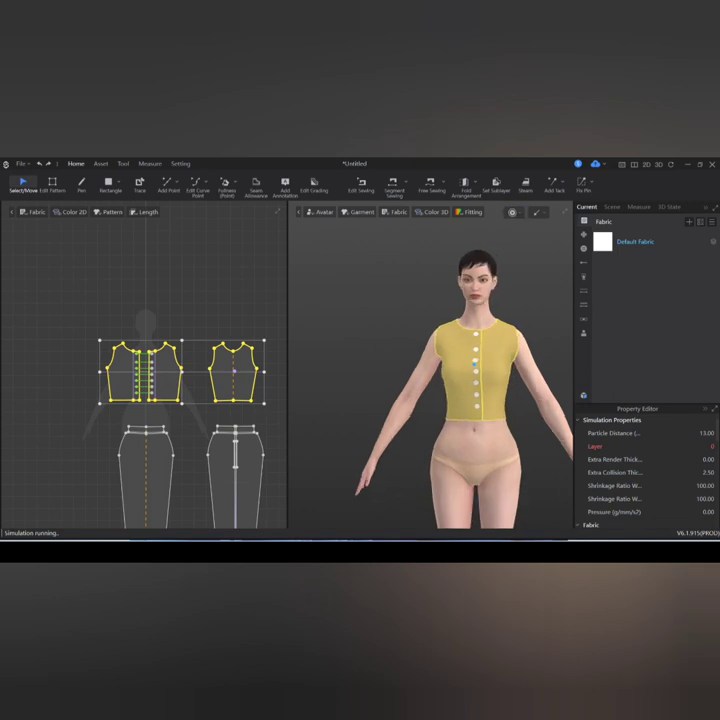
Remove the hardening from the bodice patterns and switch the 3D colour display to plain fabric.
{"action": "right_click", "coordinate": [222, 364]}
{"action": "left_click", "coordinate": [250, 300]}
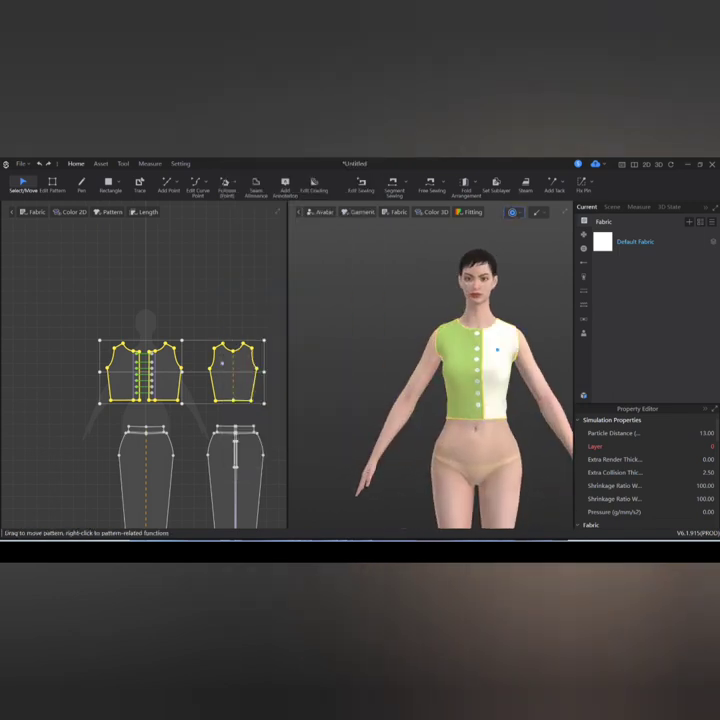
{"action": "key", "text": "Escape"}
{"action": "left_click", "coordinate": [431, 212]}
{"action": "left_click", "coordinate": [442, 227]}
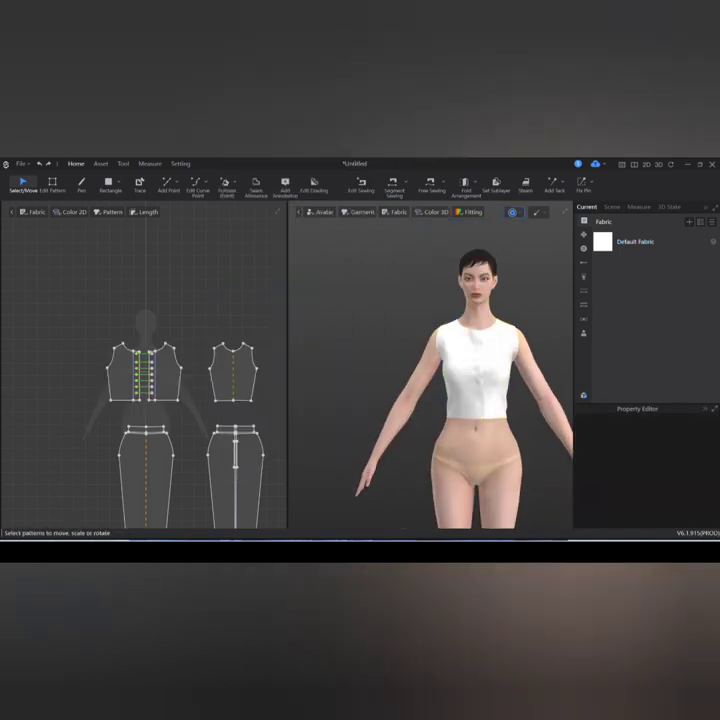
Lower the centre-front neckline corner and the adjoining neckline point symmetrically on both front halves.
{"action": "scroll", "coordinate": [430, 370], "scroll_direction": "up", "scroll_amount": 3}
{"action": "scroll", "coordinate": [430, 370], "scroll_direction": "down", "scroll_amount": 3}
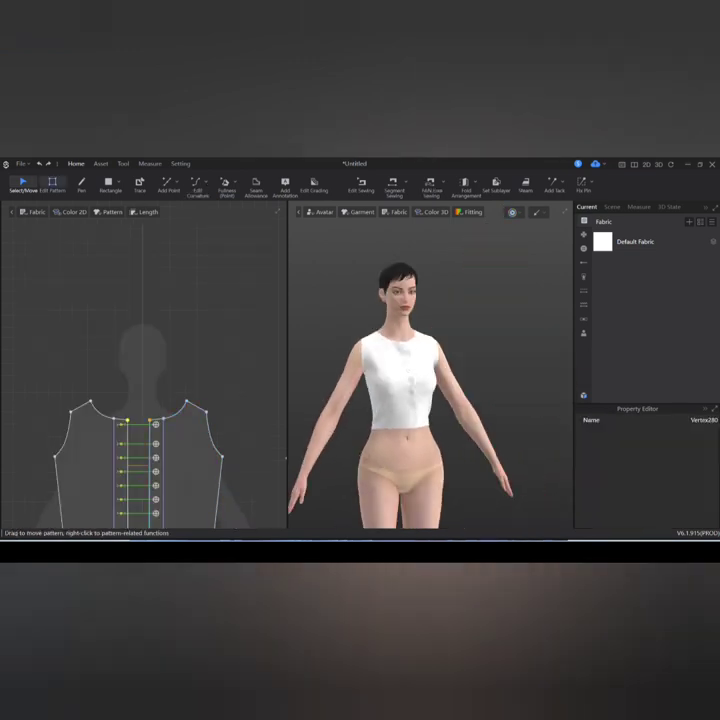
{"action": "key", "text": "z"}
{"action": "scroll", "coordinate": [143, 380], "scroll_direction": "up", "scroll_amount": 3}
{"action": "left_click_drag", "start_coordinate": [122, 365], "coordinate": [135, 392]}
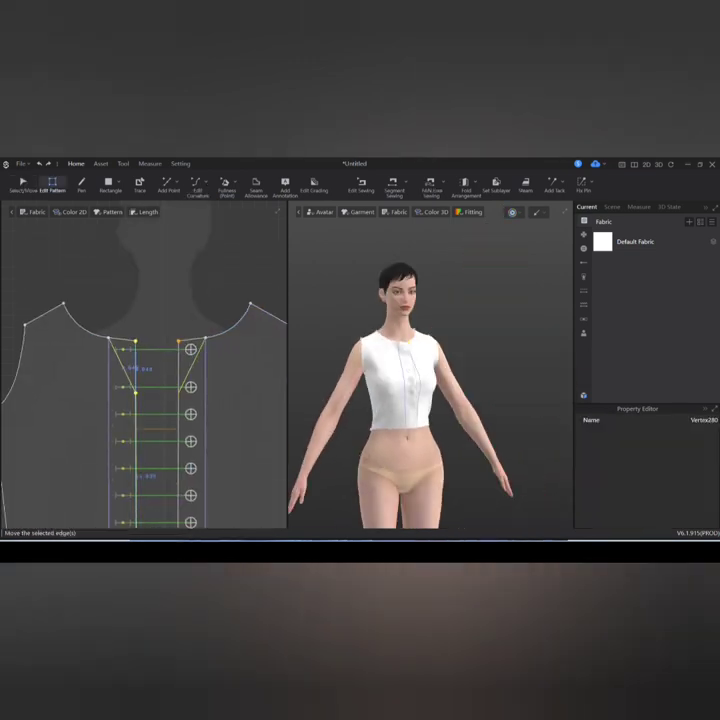
{"action": "left_click", "coordinate": [109, 339]}
{"action": "left_click_drag", "start_coordinate": [109, 339], "coordinate": [107, 379]}
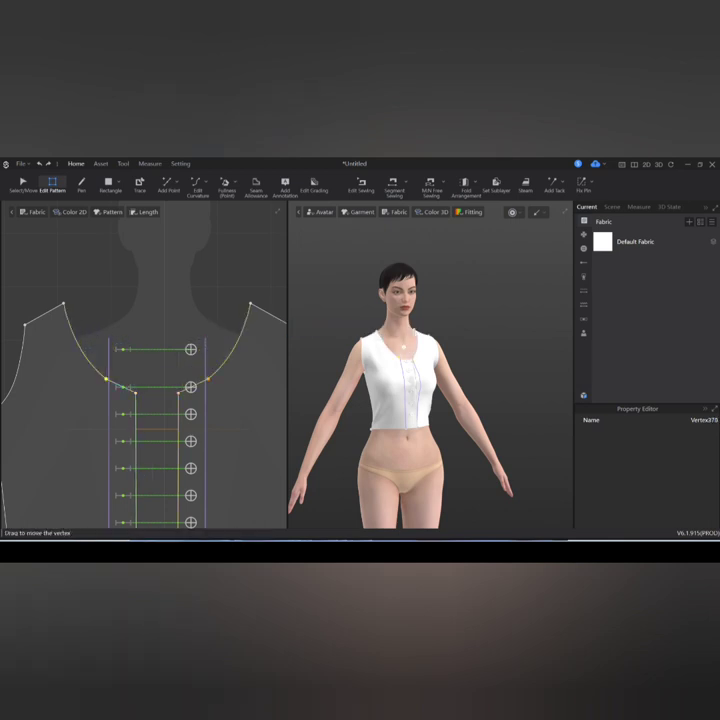
Delete the intermediate neckline point and bend the straight neckline edge into a curve with Edit Curvature.
{"action": "right_click", "coordinate": [109, 382]}
{"action": "key", "text": "Escape"}
{"action": "left_click", "coordinate": [107, 379]}
{"action": "right_click", "coordinate": [107, 380]}
{"action": "left_click", "coordinate": [132, 384]}
{"action": "key", "text": "c"}
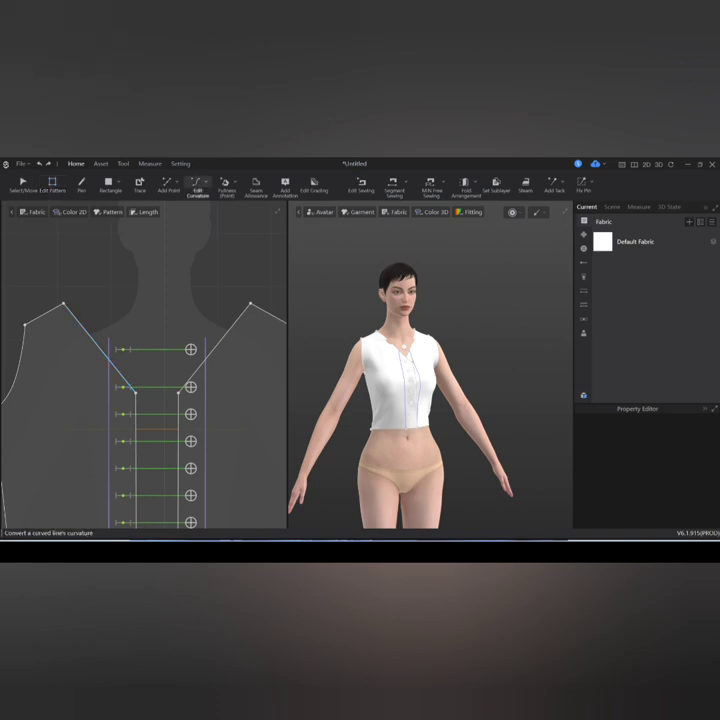
{"action": "left_click", "coordinate": [98, 345]}
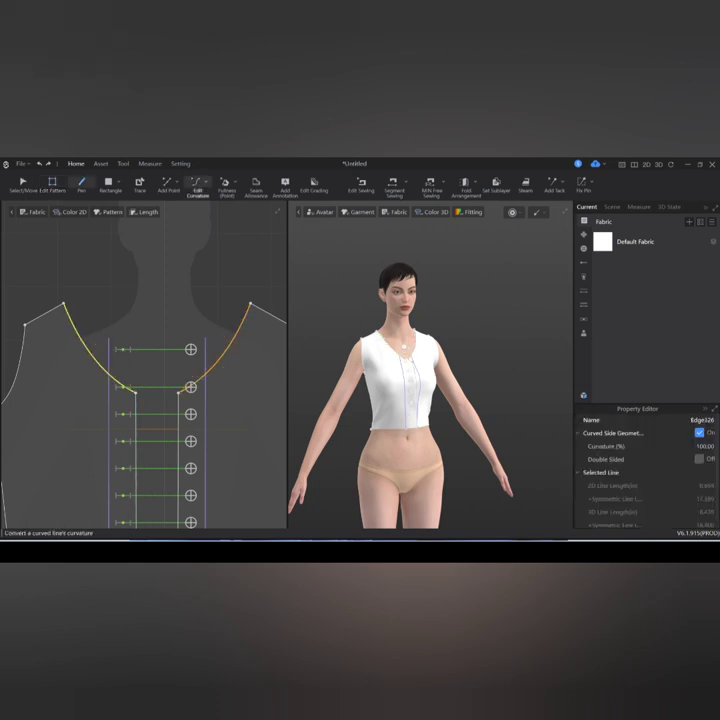
Lower the centre-front neckline corner further down the front edge to deepen the V-neck.
{"action": "key", "text": "z"}
{"action": "left_click_drag", "start_coordinate": [135, 391], "coordinate": [135, 409]}
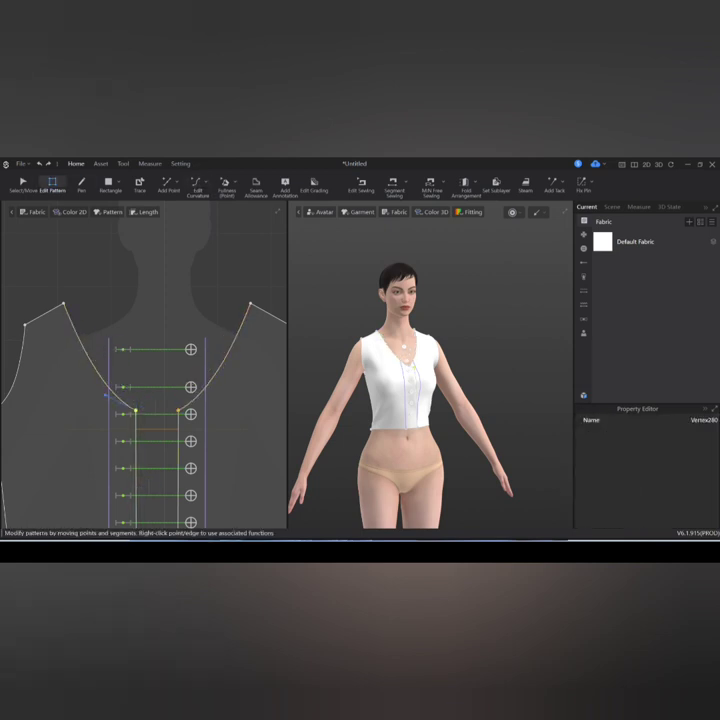
{"action": "left_click", "coordinate": [106, 395]}
Delete the two buttons and two buttonholes lying above the lowered neckline.
{"action": "key", "text": "b"}
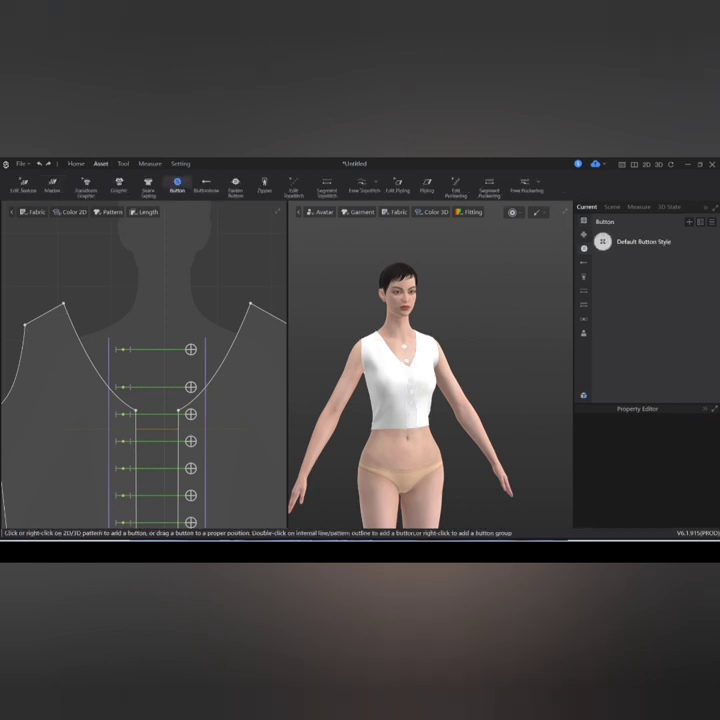
{"action": "left_click_drag", "start_coordinate": [194, 395], "coordinate": [192, 390]}
{"action": "right_click", "coordinate": [190, 386]}
{"action": "left_click", "coordinate": [230, 430]}
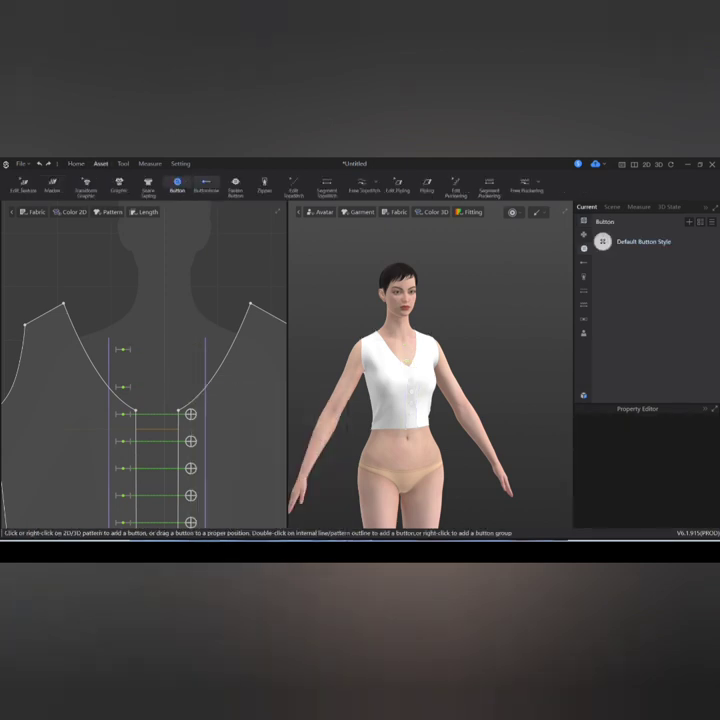
{"action": "key", "text": "shift+b"}
{"action": "left_click_drag", "start_coordinate": [137, 295], "coordinate": [108, 395]}
{"action": "right_click", "coordinate": [116, 389]}
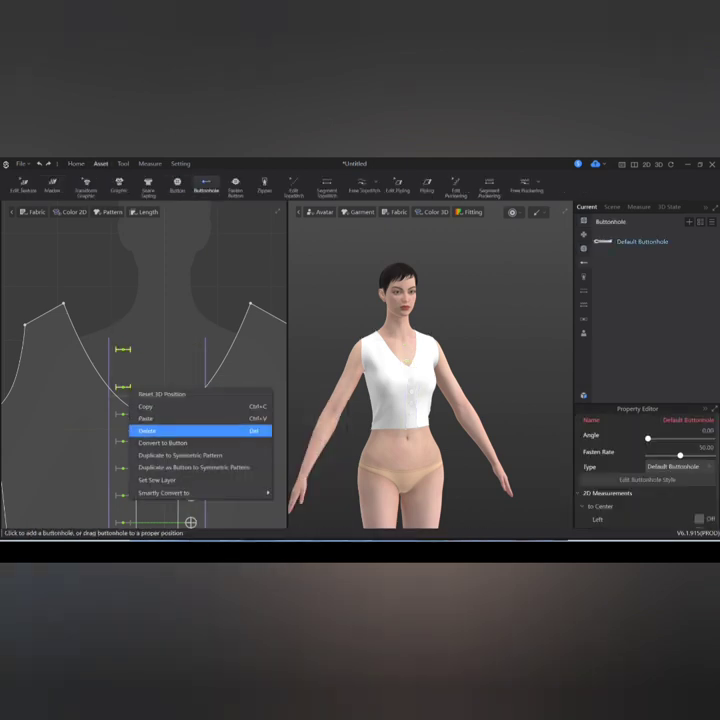
{"action": "left_click", "coordinate": [140, 429]}
Delete the vertical internal lines beside the centre-front opening on both front halves.
{"action": "left_click", "coordinate": [123, 163]}
{"action": "left_click", "coordinate": [180, 163]}
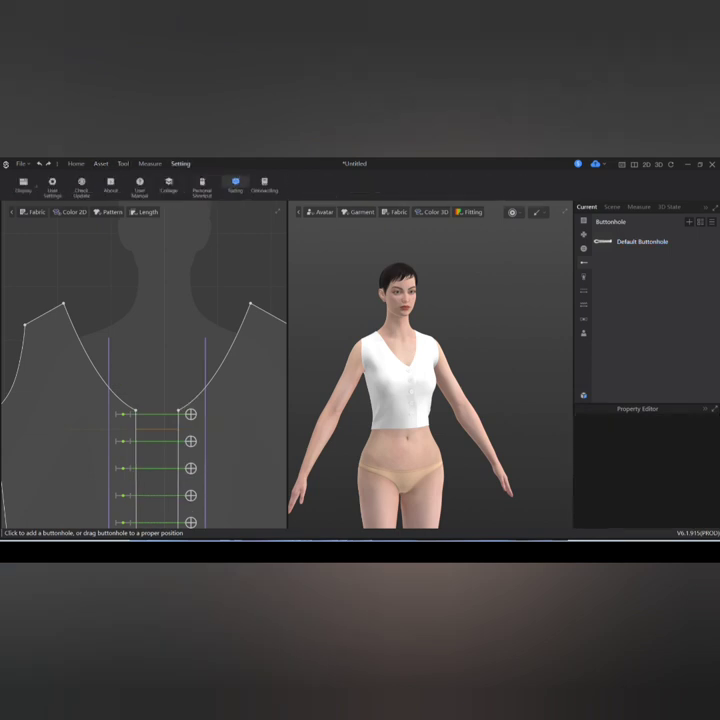
{"action": "left_click", "coordinate": [76, 163]}
{"action": "left_click", "coordinate": [140, 183]}
{"action": "left_click", "coordinate": [205, 360]}
{"action": "left_click", "coordinate": [109, 360]}
{"action": "right_click", "coordinate": [109, 356]}
{"action": "left_click", "coordinate": [121, 407]}
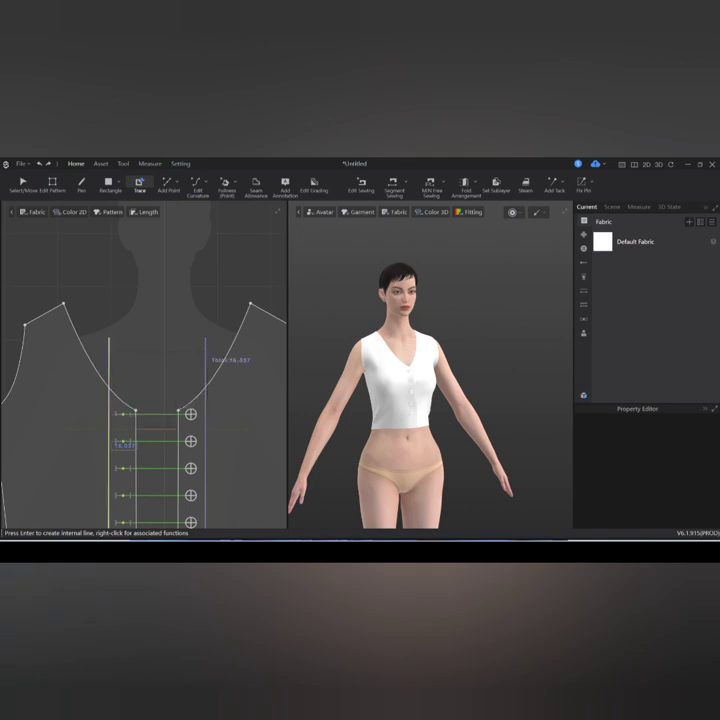
{"action": "key", "text": "Escape"}
{"action": "left_click", "coordinate": [205, 400]}
{"action": "key", "text": "Escape"}
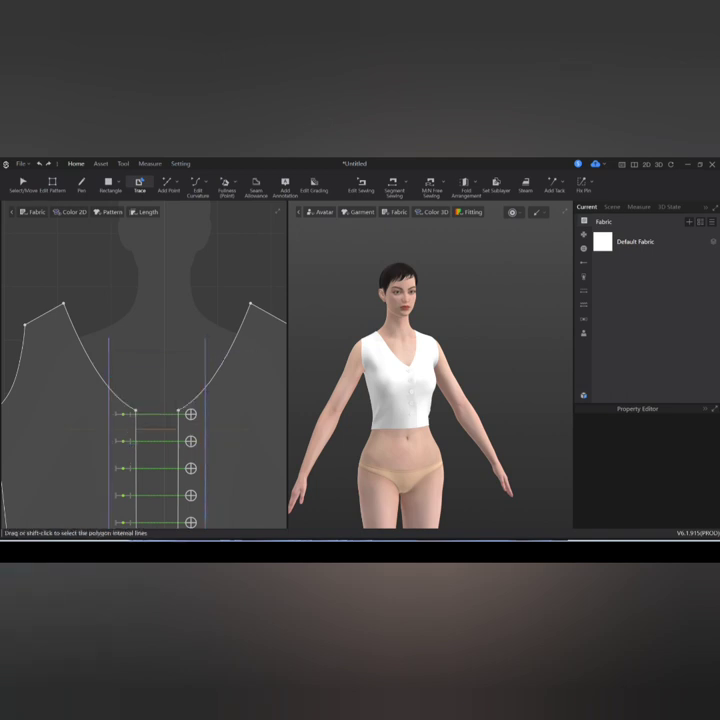
{"action": "scroll", "coordinate": [155, 400], "scroll_direction": "down", "scroll_amount": 4}
{"action": "scroll", "coordinate": [155, 400], "scroll_direction": "up", "scroll_amount": 4}
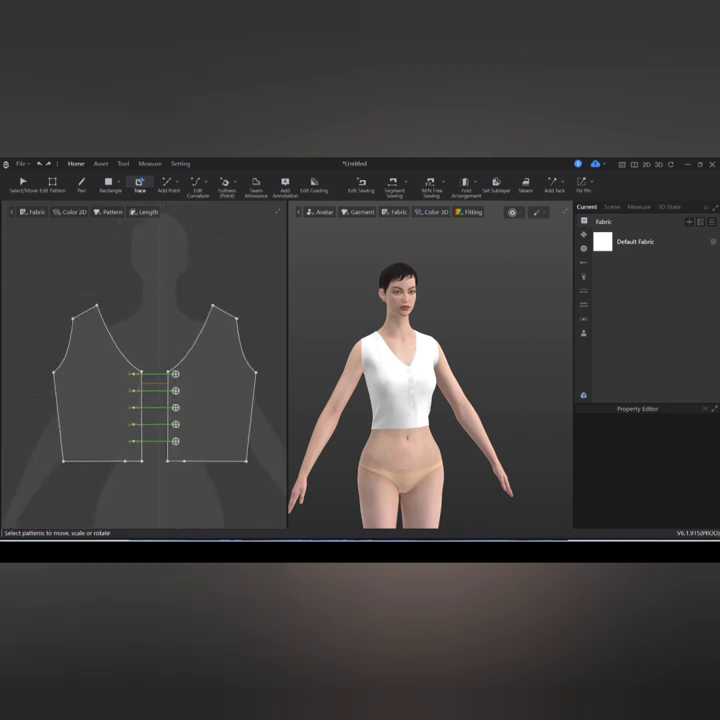
Turn on seam taping for the curved neckline edges of both front halves.
{"action": "scroll", "coordinate": [155, 400], "scroll_direction": "down", "scroll_amount": 2}
{"action": "scroll", "coordinate": [155, 400], "scroll_direction": "down", "scroll_amount": 2}
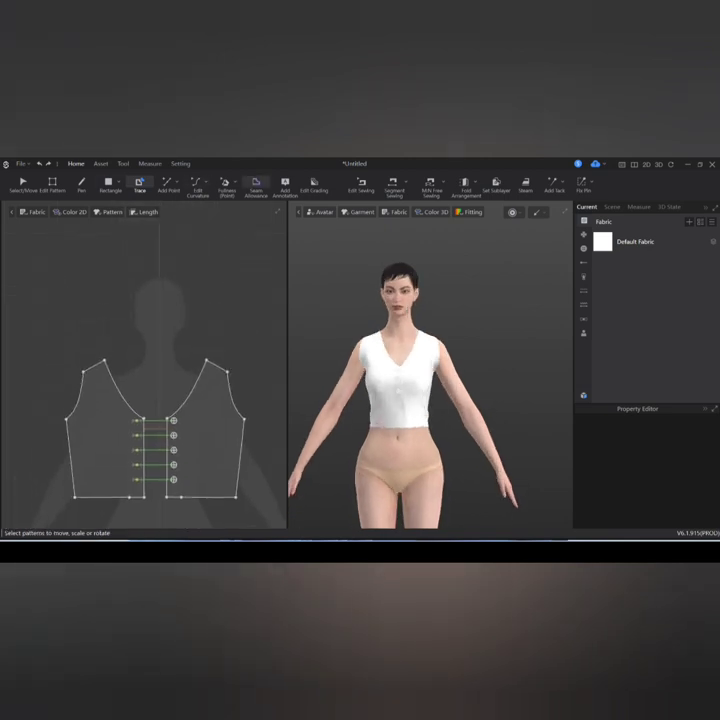
{"action": "key", "text": "z"}
{"action": "left_click", "coordinate": [124, 398]}
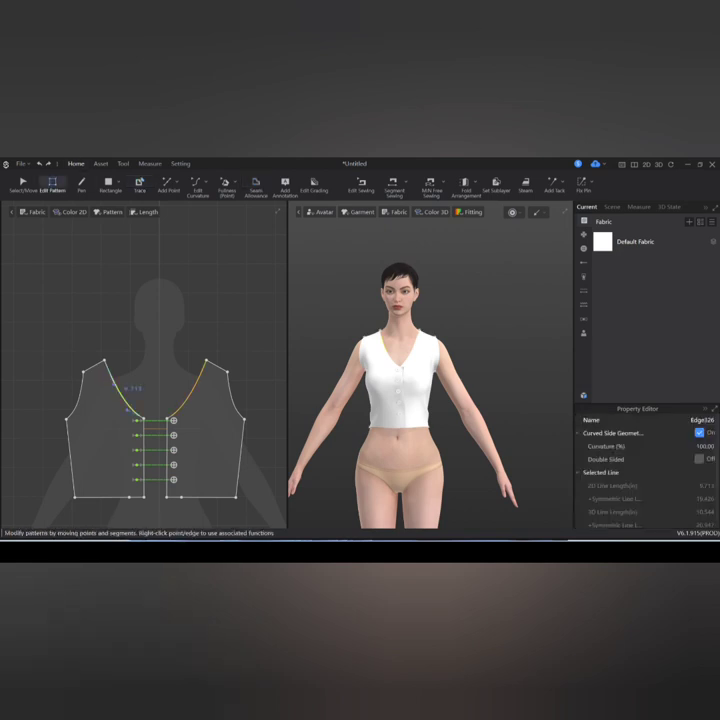
{"action": "left_click", "coordinate": [698, 497]}
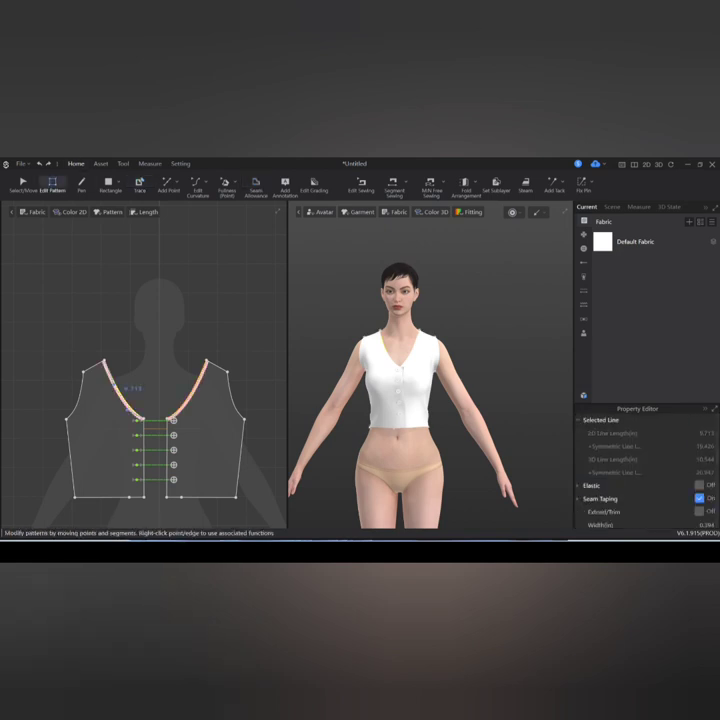
{"action": "left_click", "coordinate": [119, 182]}
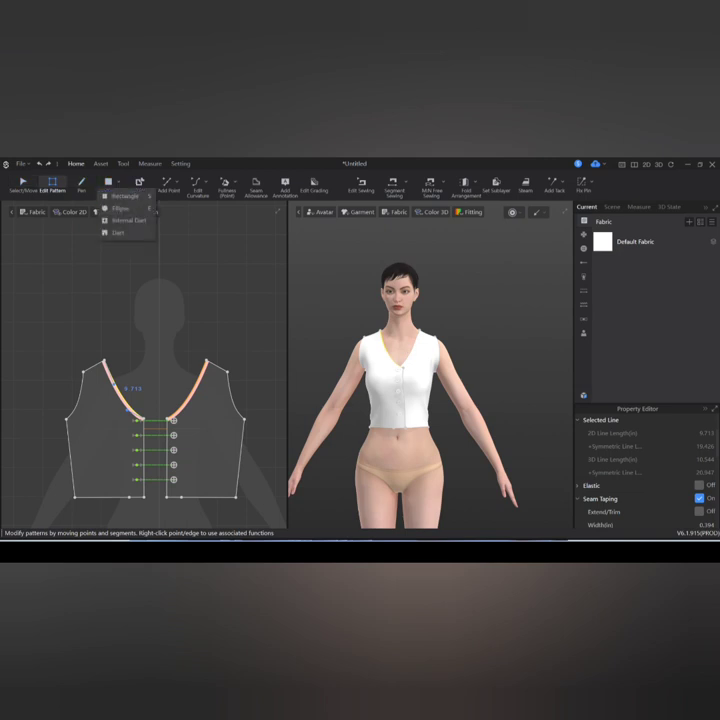
{"action": "left_click", "coordinate": [120, 195]}
{"action": "left_click_drag", "start_coordinate": [107, 290], "coordinate": [160, 309]}
{"action": "key", "text": "ctrl+z"}
Measure the front and back neckline edges together and create a shallow rectangle pattern 14.106 in wide above the front bodice.
{"action": "key", "text": "z"}
{"action": "scroll", "coordinate": [145, 380], "scroll_direction": "down", "scroll_amount": 4}
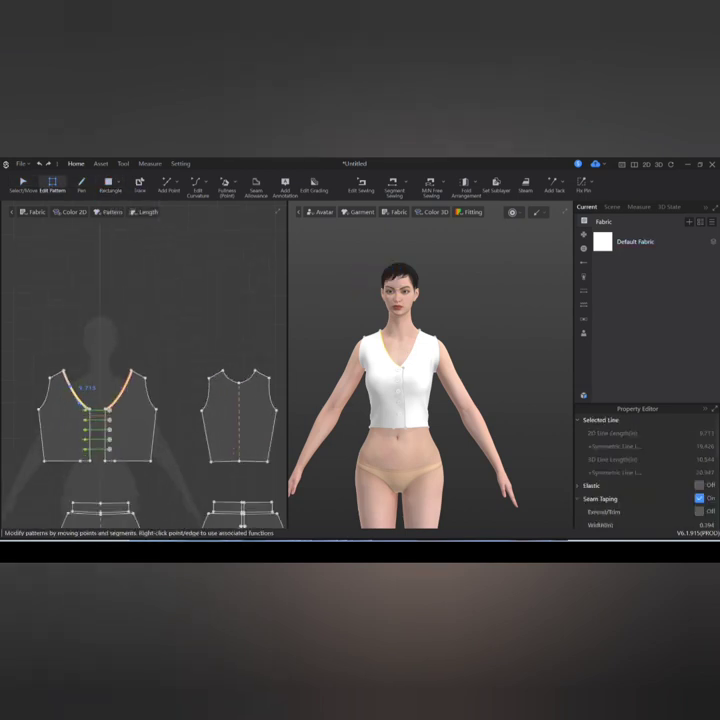
{"action": "left_click", "coordinate": [76, 386], "text": "shift"}
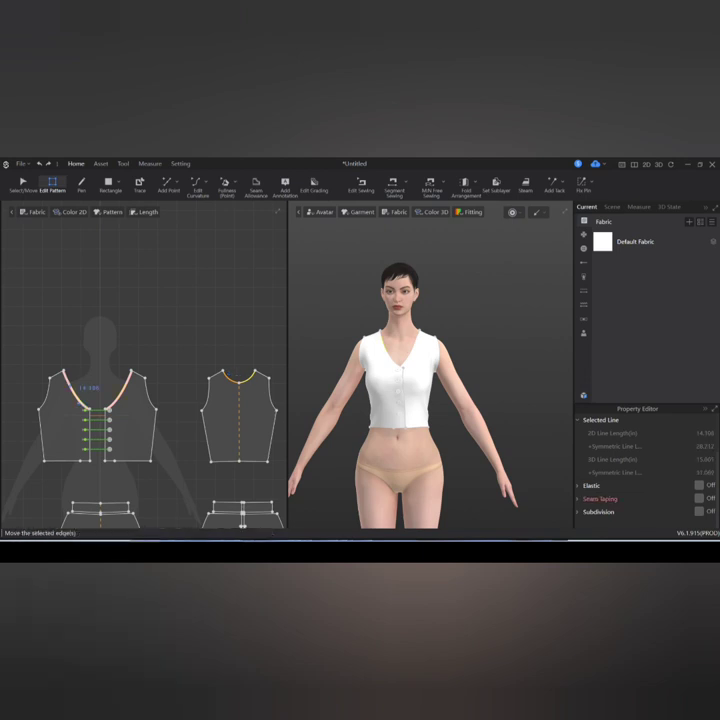
{"action": "key", "text": "r"}
{"action": "left_click", "coordinate": [92, 283]}
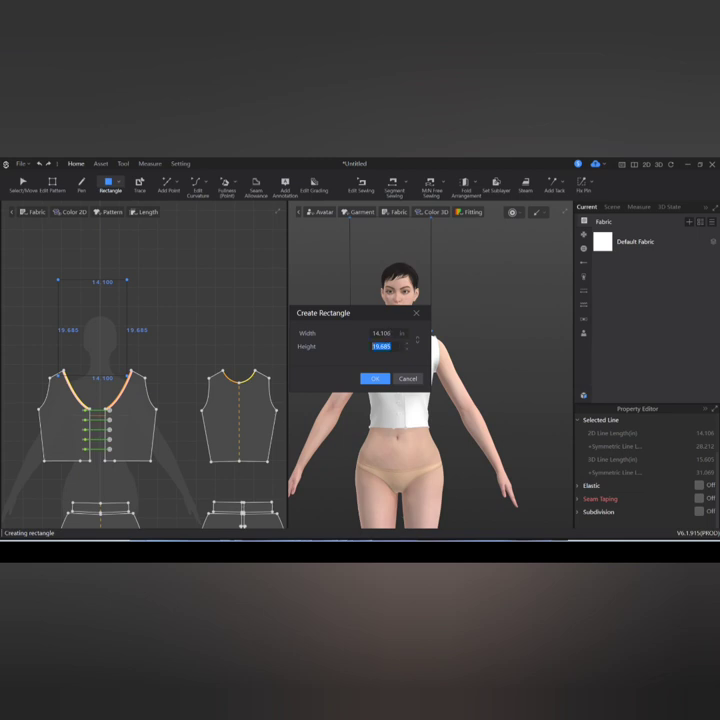
{"action": "key", "text": "Return"}
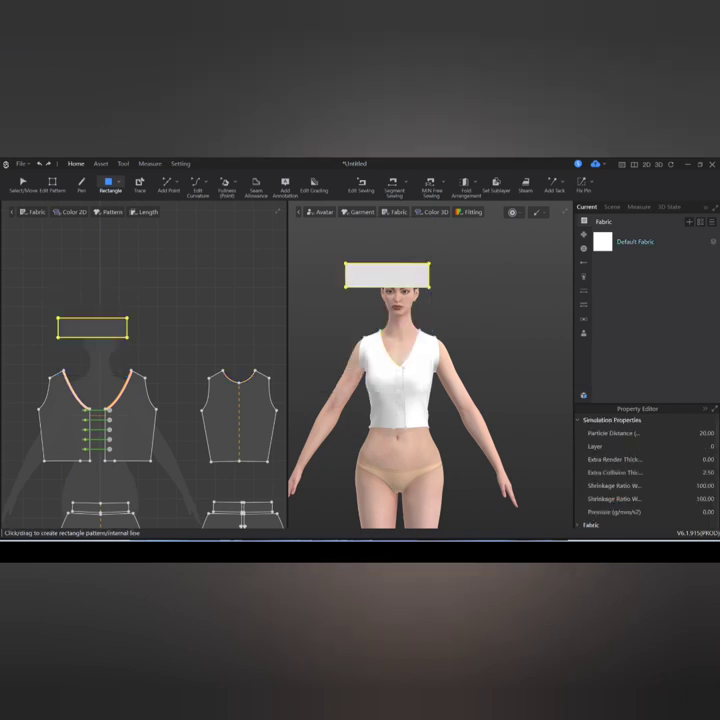
Delete the new rectangle's upper-left corner point and bend the resulting slanted edge into an outward curve.
{"action": "key", "text": "z"}
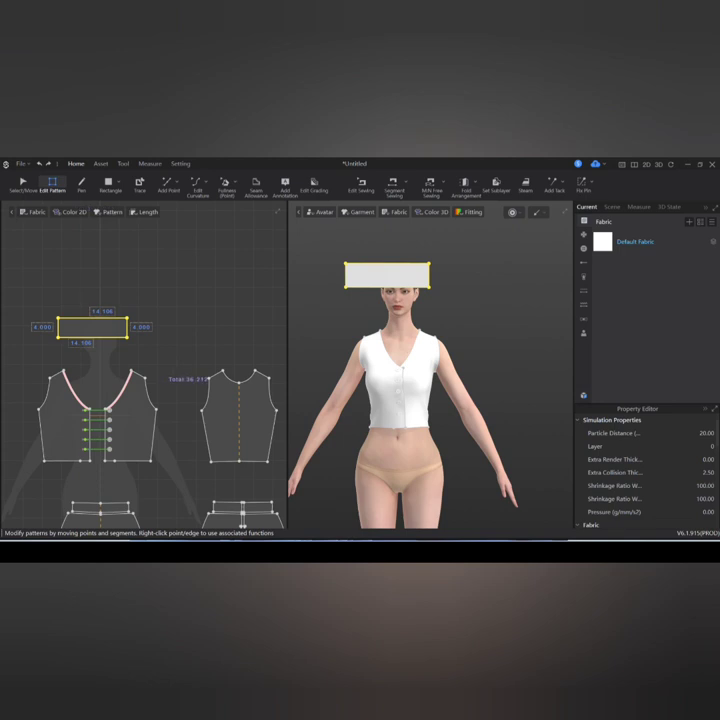
{"action": "right_click", "coordinate": [58, 319]}
{"action": "left_click", "coordinate": [83, 324]}
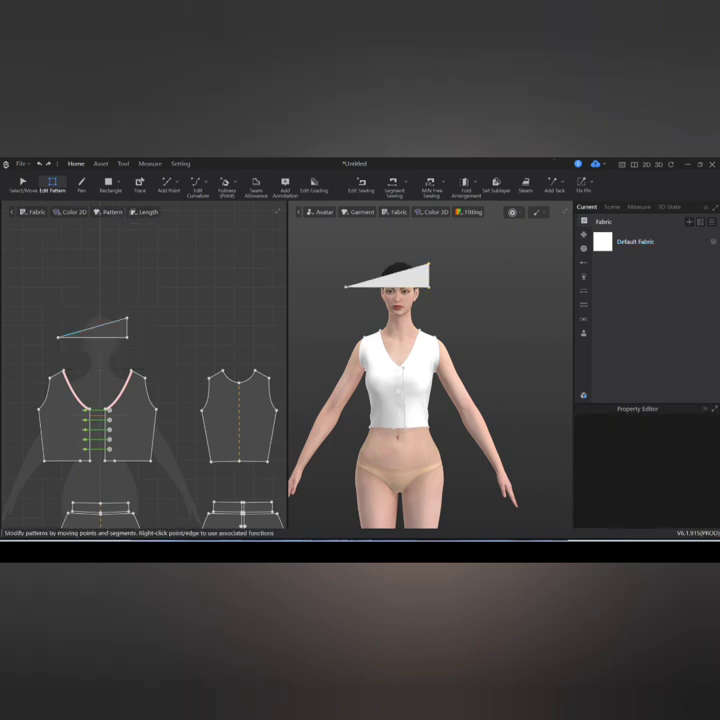
{"action": "key", "text": "c"}
{"action": "left_click", "coordinate": [92, 328]}
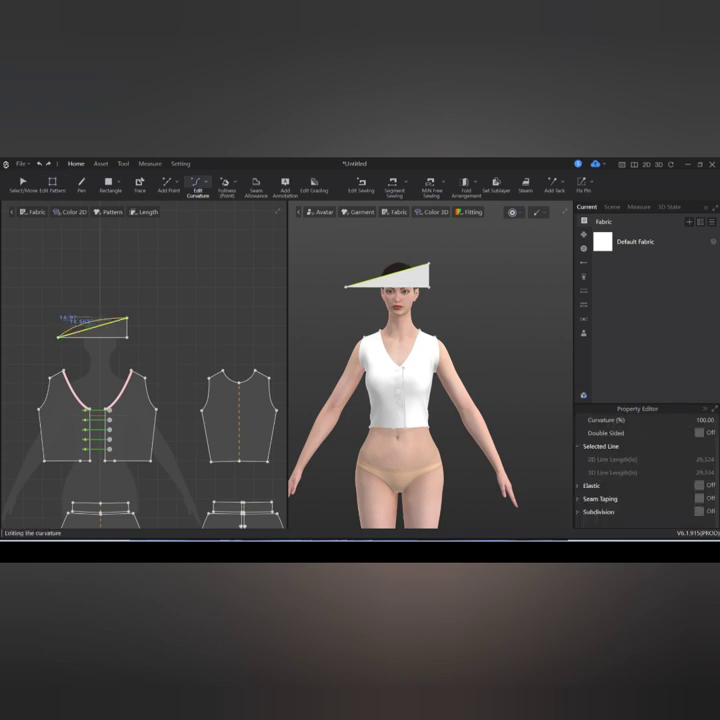
{"action": "left_click_drag", "start_coordinate": [92, 328], "coordinate": [88, 320]}
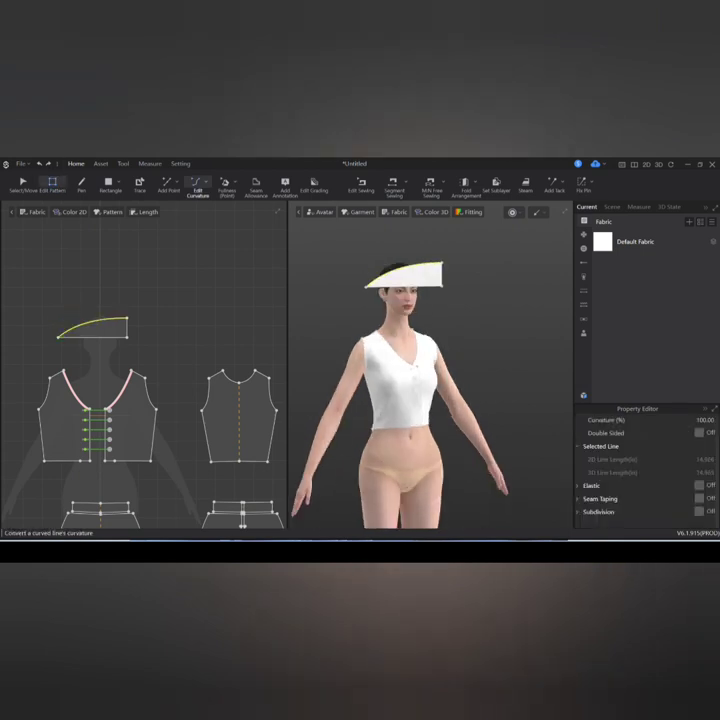
Unfold the collar half symmetrically across its straight right edge and place the full collar behind the avatar's neck.
{"action": "key", "text": "z"}
{"action": "right_click", "coordinate": [129, 323]}
{"action": "left_click", "coordinate": [174, 357]}
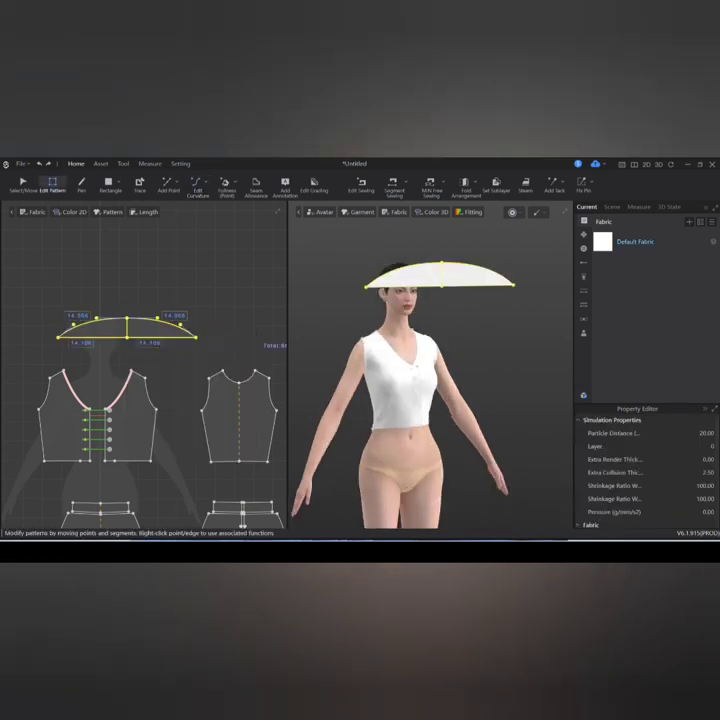
{"action": "key", "text": "a"}
{"action": "key", "text": "6"}
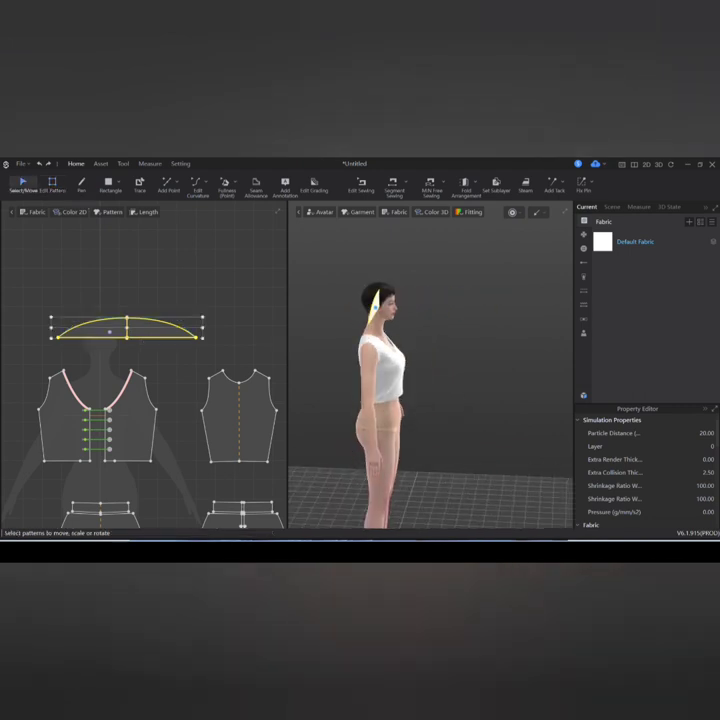
{"action": "key", "text": "2"}
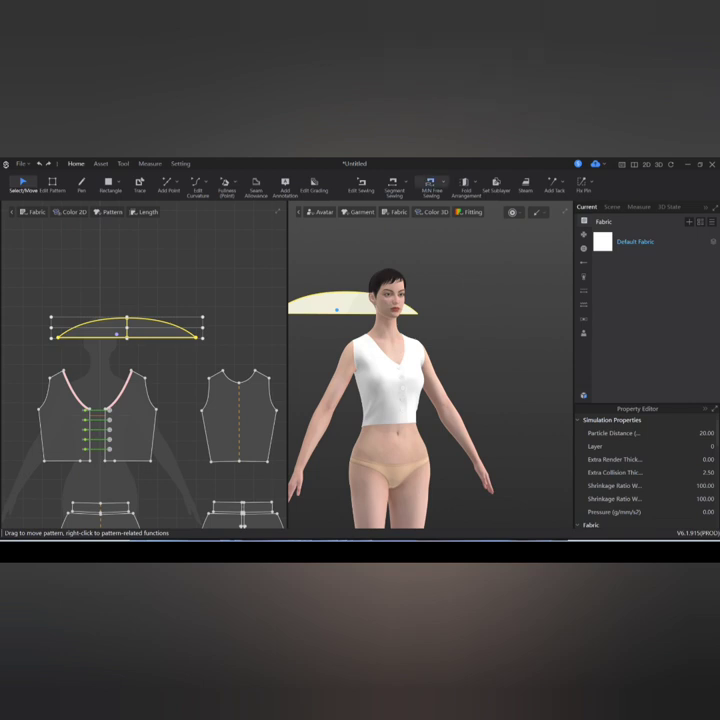
Sew the collar's straight lower edge to the back and front necklines with M:N Free Sewing.
{"action": "left_click", "coordinate": [430, 184]}
{"action": "left_click", "coordinate": [127, 337]}
{"action": "left_click", "coordinate": [58, 338]}
{"action": "key", "text": "Return"}
{"action": "left_click", "coordinate": [239, 375]}
{"action": "left_click", "coordinate": [222, 372]}
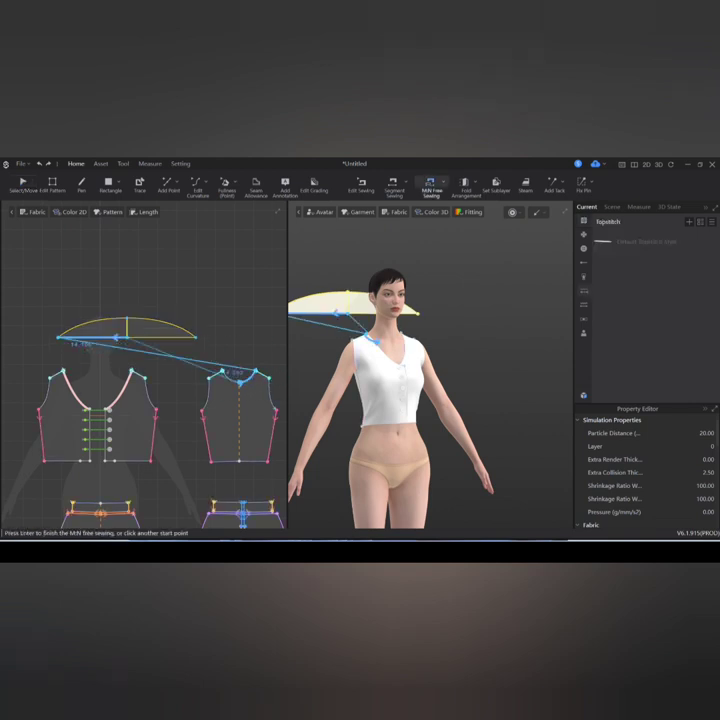
{"action": "left_click", "coordinate": [110, 408]}
{"action": "key", "text": "Return"}
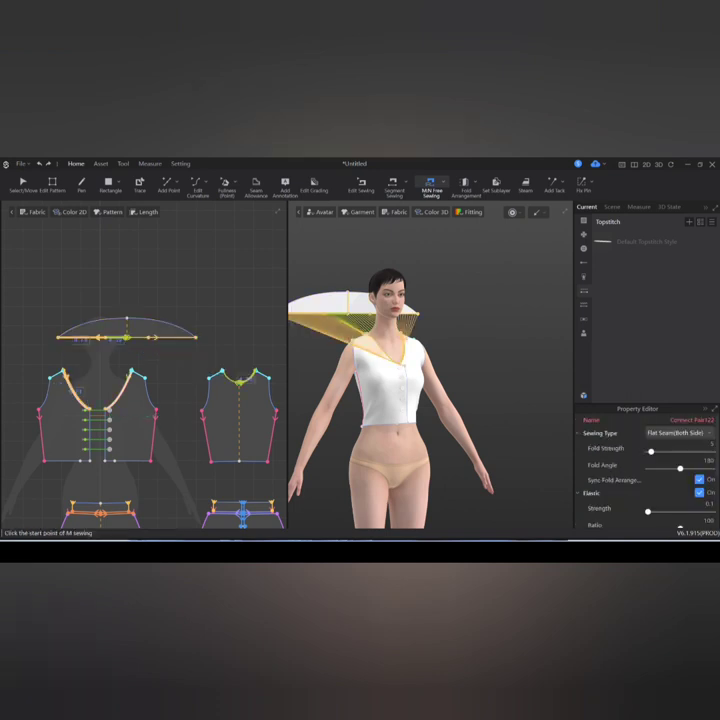
Set the collar's particle distance to 5 and simulate the garment.
{"action": "key", "text": "a"}
{"action": "left_click", "coordinate": [130, 330]}
{"action": "right_click", "coordinate": [148, 330]}
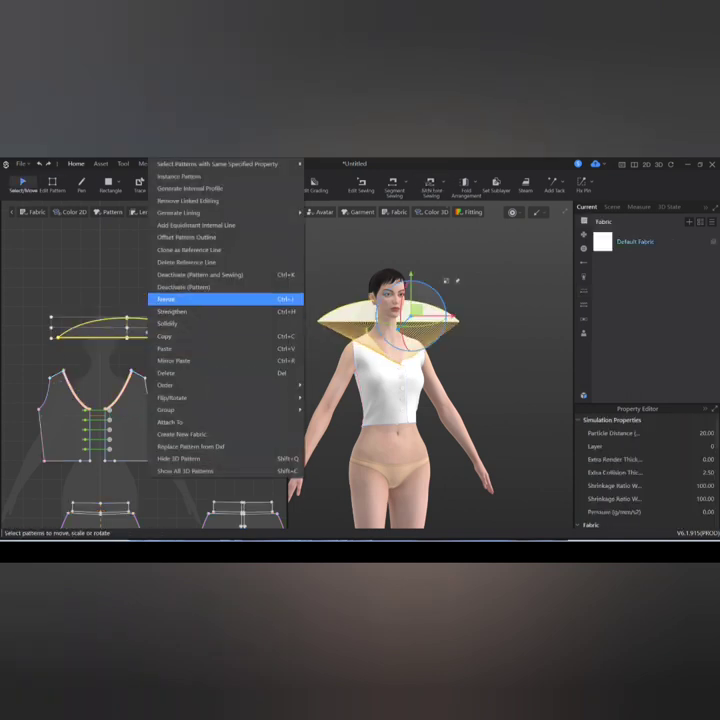
{"action": "key", "text": "Escape"}
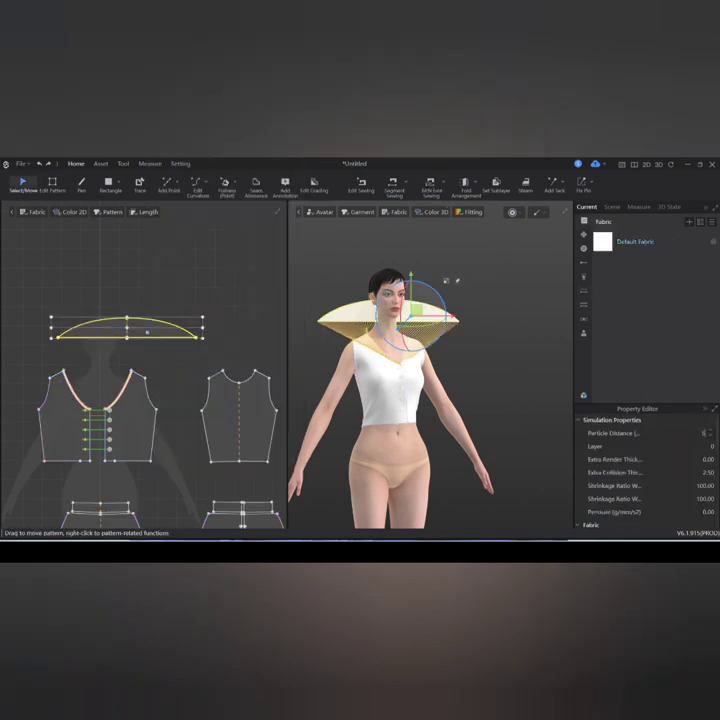
{"action": "type", "text": "9"}
{"action": "key", "text": "Return"}
{"action": "key", "text": "space"}
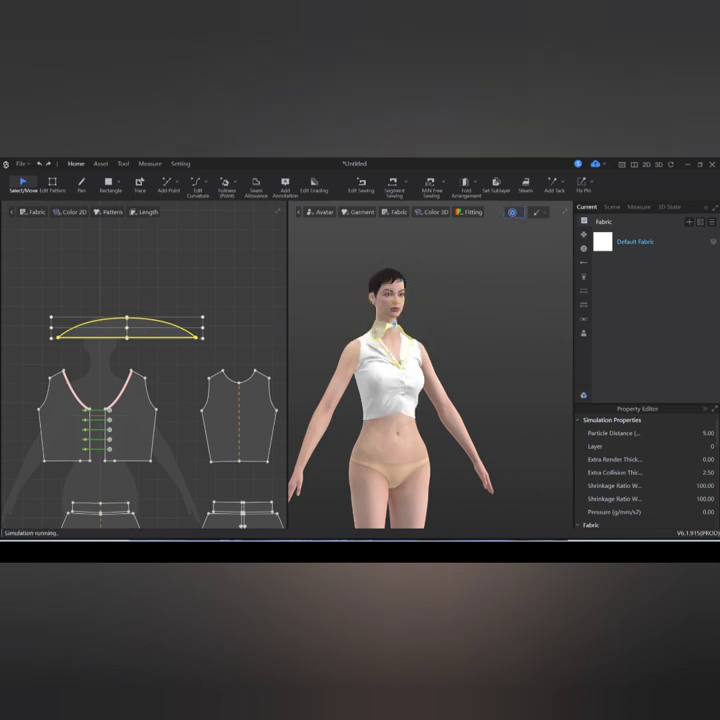
Reposition the unsimulated collar behind the neck and simulate it onto the bodice neckline.
{"action": "left_click", "coordinate": [127, 328]}
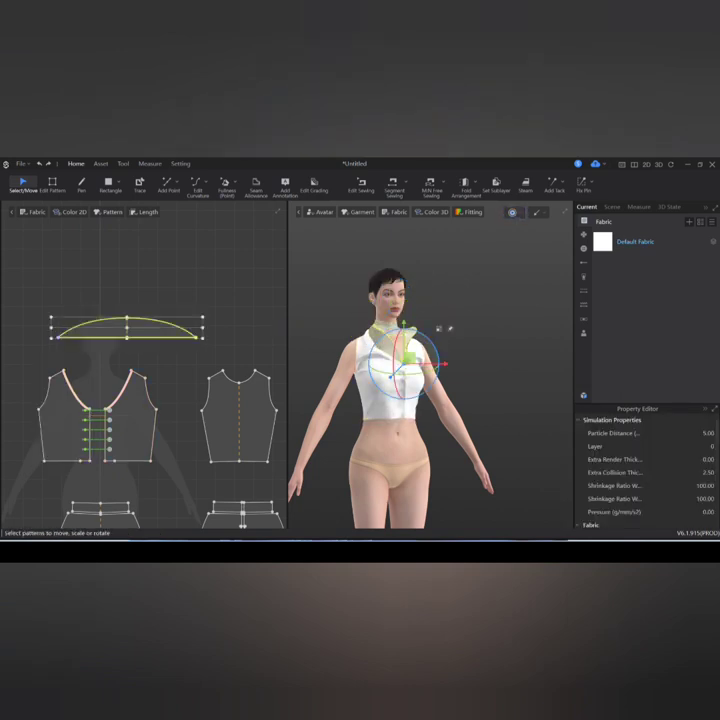
{"action": "scroll", "coordinate": [140, 400], "scroll_direction": "down", "scroll_amount": 2}
{"action": "left_click_drag", "start_coordinate": [72, 354], "coordinate": [252, 432]}
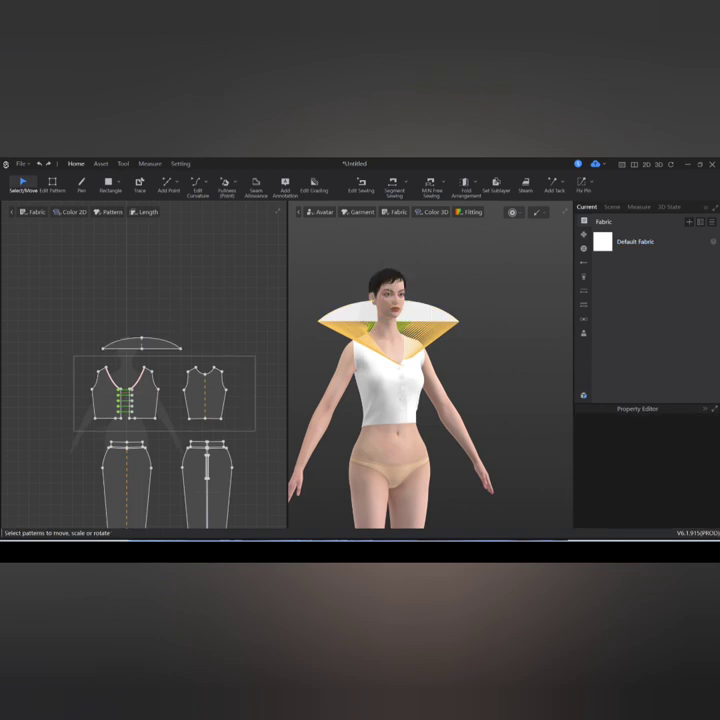
{"action": "right_click", "coordinate": [215, 395]}
{"action": "key", "text": "Escape"}
{"action": "key", "text": "6"}
{"action": "left_click", "coordinate": [134, 343]}
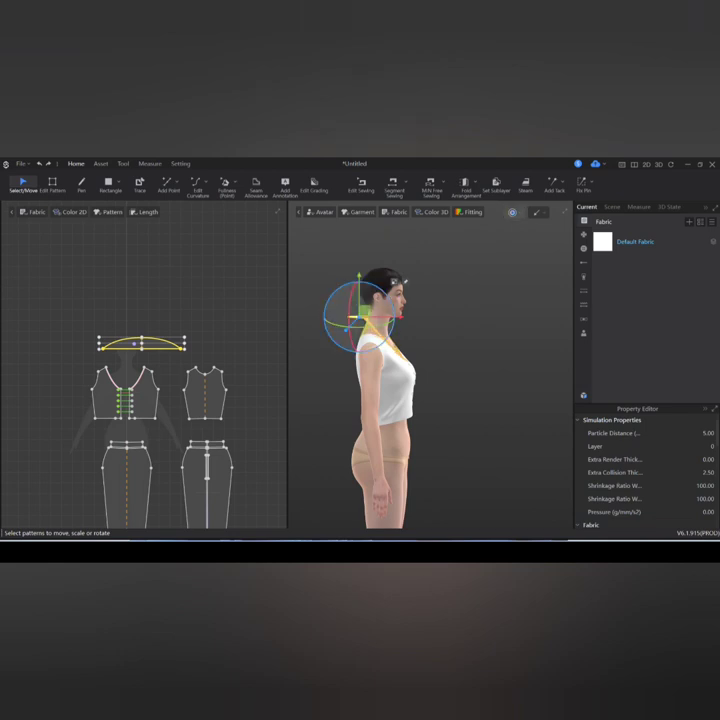
{"action": "key", "text": "2"}
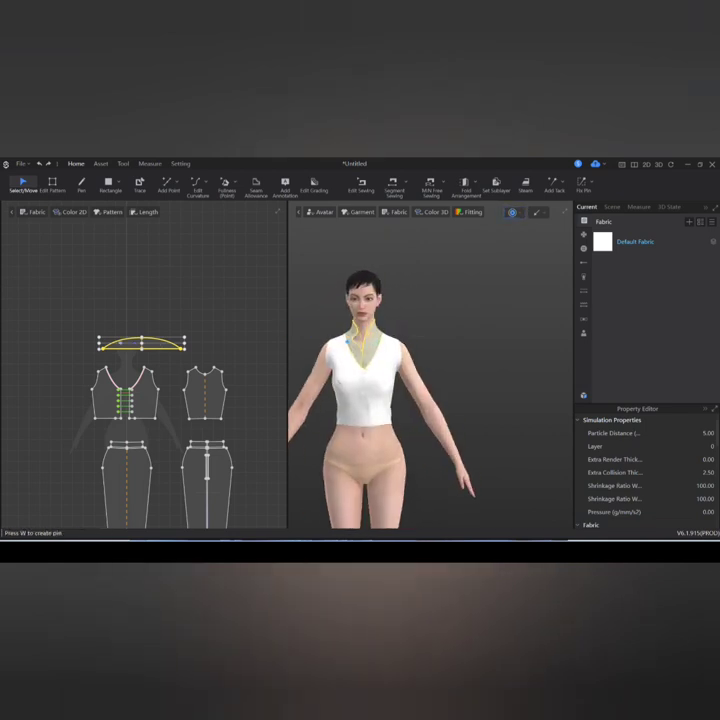
{"action": "key", "text": "Escape"}
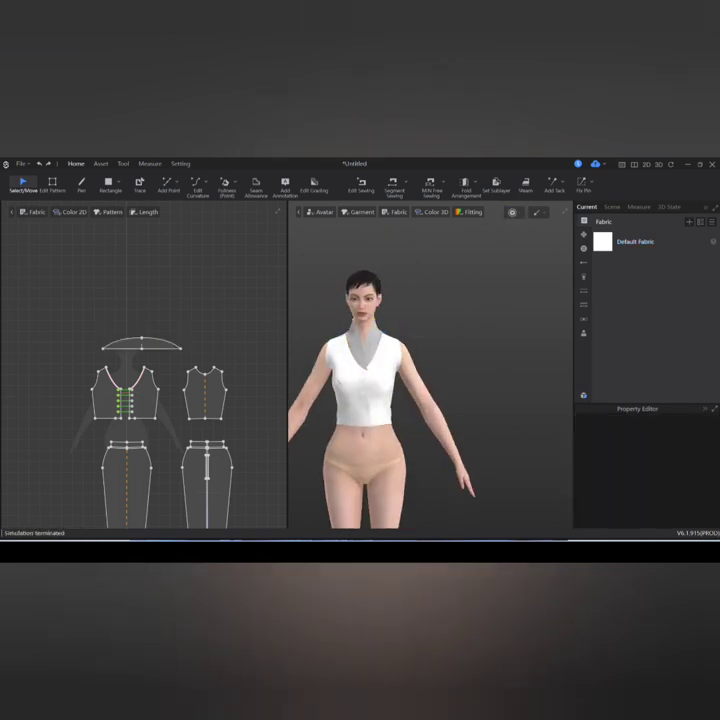
Draw an internal line across the right half of the collar from the centre line to the curved outer edge.
{"action": "key", "text": "p"}
{"action": "scroll", "coordinate": [158, 352], "scroll_direction": "up", "scroll_amount": 5}
{"action": "left_click", "coordinate": [109, 312]}
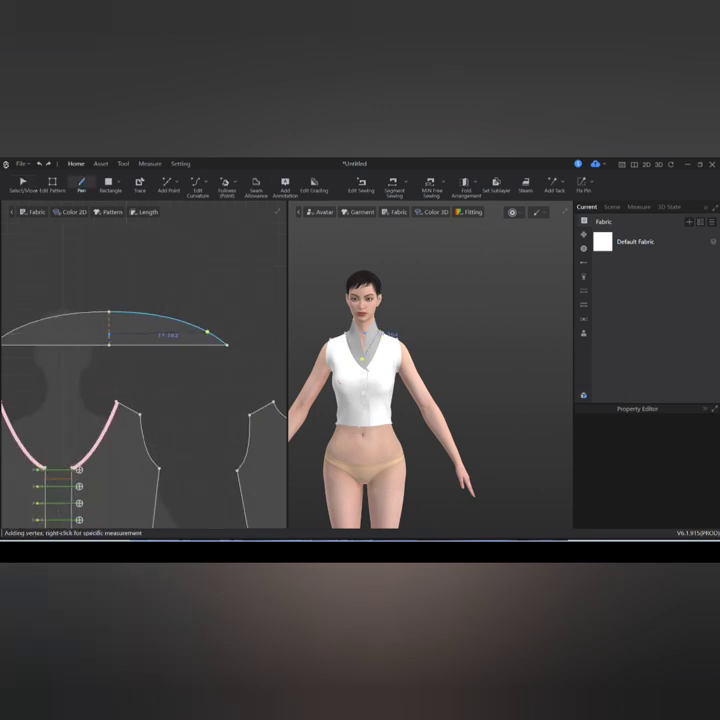
{"action": "double_click", "coordinate": [215, 338]}
Shift the internal line's centre point upward, move its outer end onto the collar's corner, and curve the line gently.
{"action": "key", "text": "z"}
{"action": "scroll", "coordinate": [225, 345], "scroll_direction": "up", "scroll_amount": 3}
{"action": "left_click_drag", "start_coordinate": [52, 344], "coordinate": [52, 329]}
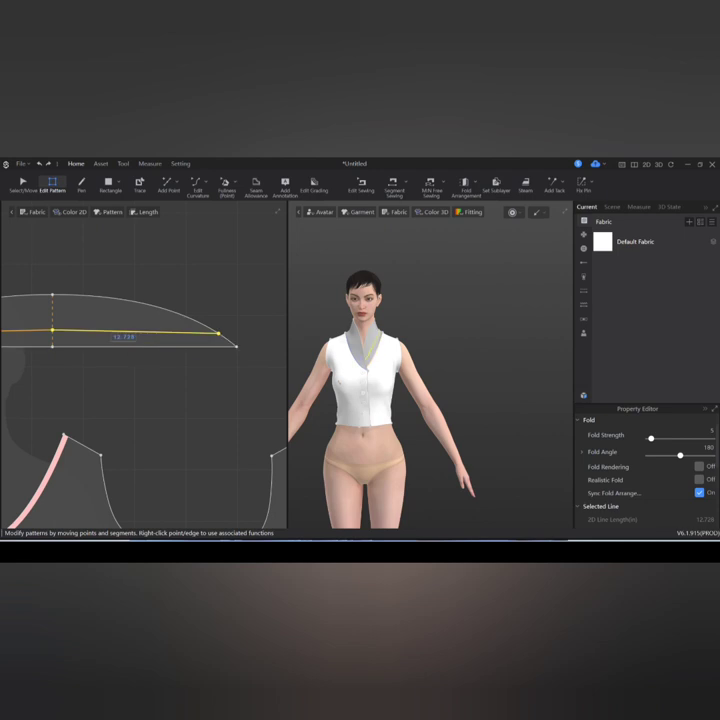
{"action": "left_click", "coordinate": [236, 346]}
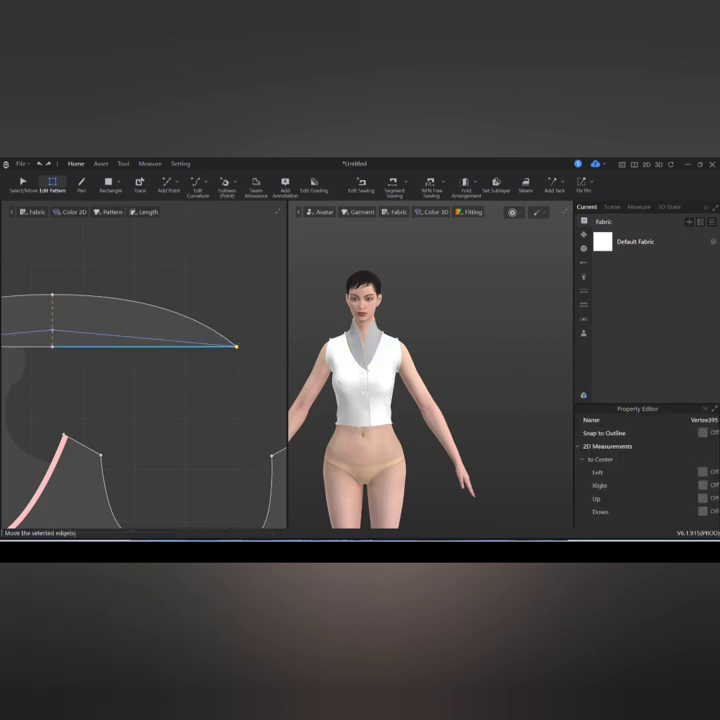
{"action": "key", "text": "c"}
{"action": "left_click", "coordinate": [140, 338]}
Raise the centre point of the back bodice's neckline and reshape the neckline curve to a shallower arc.
{"action": "right_click_drag", "start_coordinate": [380, 400], "coordinate": [510, 400]}
{"action": "scroll", "coordinate": [140, 400], "scroll_direction": "down", "scroll_amount": 3}
{"action": "key", "text": "a"}
{"action": "right_click_drag", "start_coordinate": [250, 450], "coordinate": [170, 405]}
{"action": "scroll", "coordinate": [110, 430], "scroll_direction": "up", "scroll_amount": 3}
{"action": "left_click", "coordinate": [103, 383]}
{"action": "left_click_drag", "start_coordinate": [103, 383], "coordinate": [103, 362]}
{"action": "key", "text": "v"}
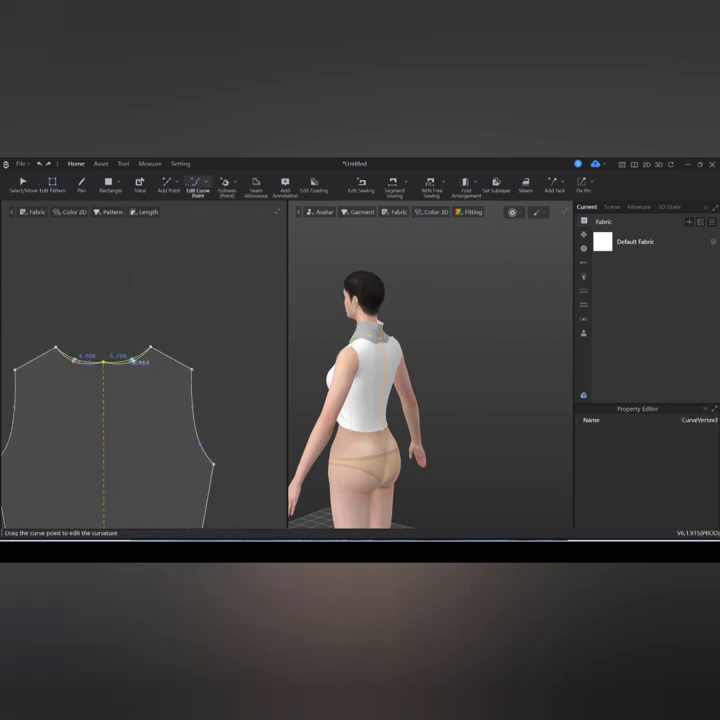
Raise the back neckline's centre point further, adjust its curve points, and fine-tune the centre height.
{"action": "key", "text": "a"}
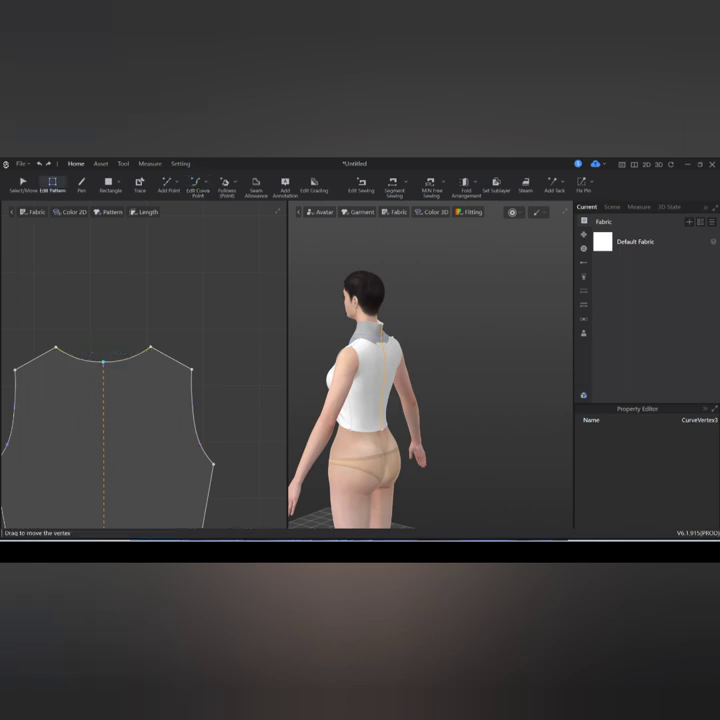
{"action": "left_click", "coordinate": [103, 356]}
{"action": "key", "text": "v"}
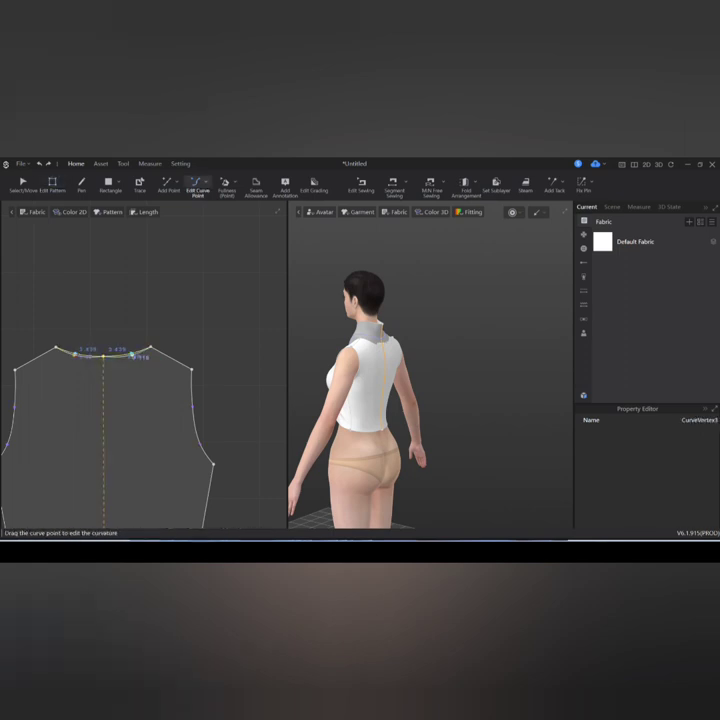
{"action": "scroll", "coordinate": [133, 355], "scroll_direction": "down", "scroll_amount": 3}
{"action": "scroll", "coordinate": [133, 355], "scroll_direction": "up", "scroll_amount": 4}
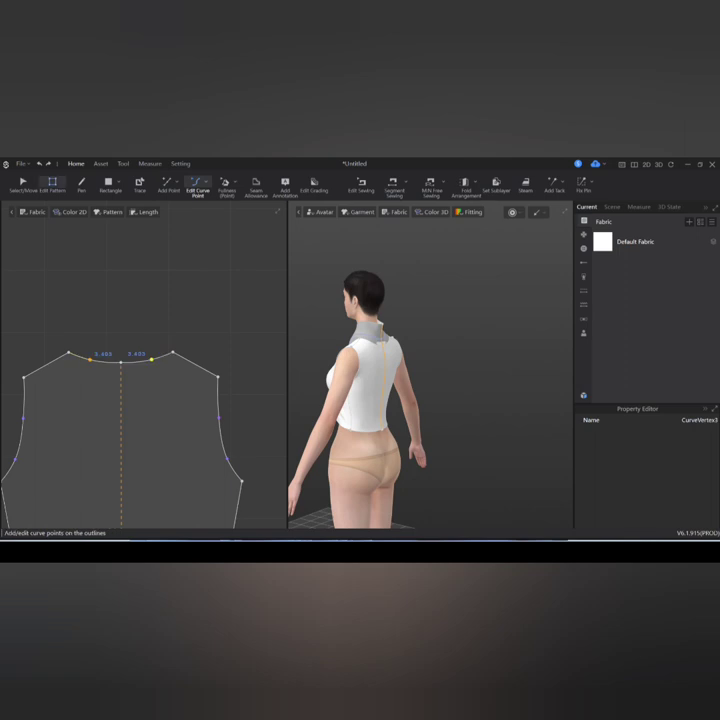
{"action": "key", "text": "a"}
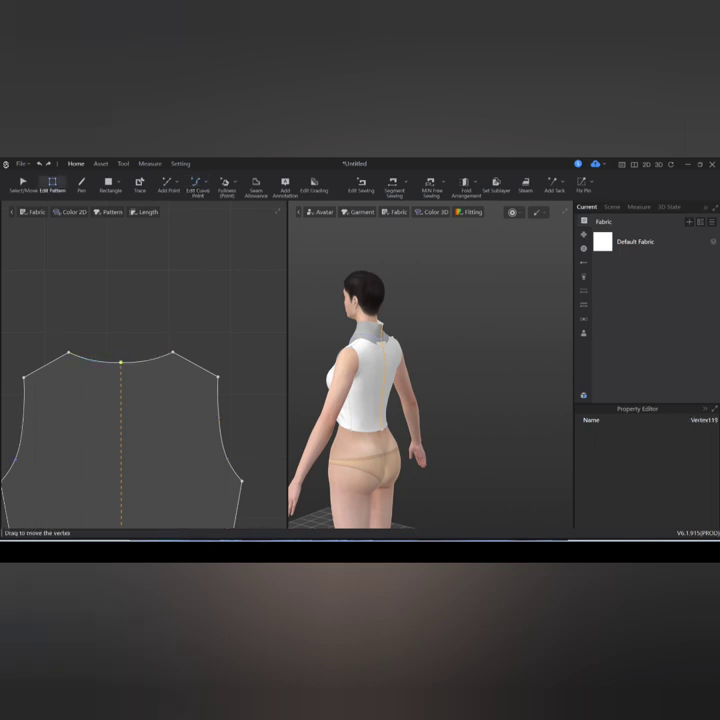
{"action": "scroll", "coordinate": [121, 362], "scroll_direction": "up", "scroll_amount": 3}
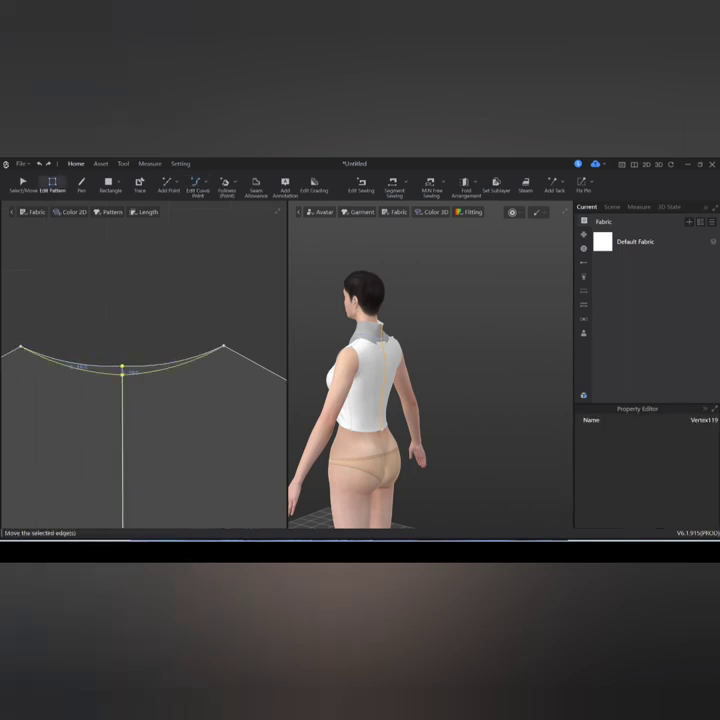
Raise the centre point of the collar's curved internal fold line and simulate the garment.
{"action": "scroll", "coordinate": [121, 362], "scroll_direction": "down", "scroll_amount": 4}
{"action": "scroll", "coordinate": [133, 367], "scroll_direction": "down", "scroll_amount": 3}
{"action": "scroll", "coordinate": [60, 335], "scroll_direction": "up", "scroll_amount": 4}
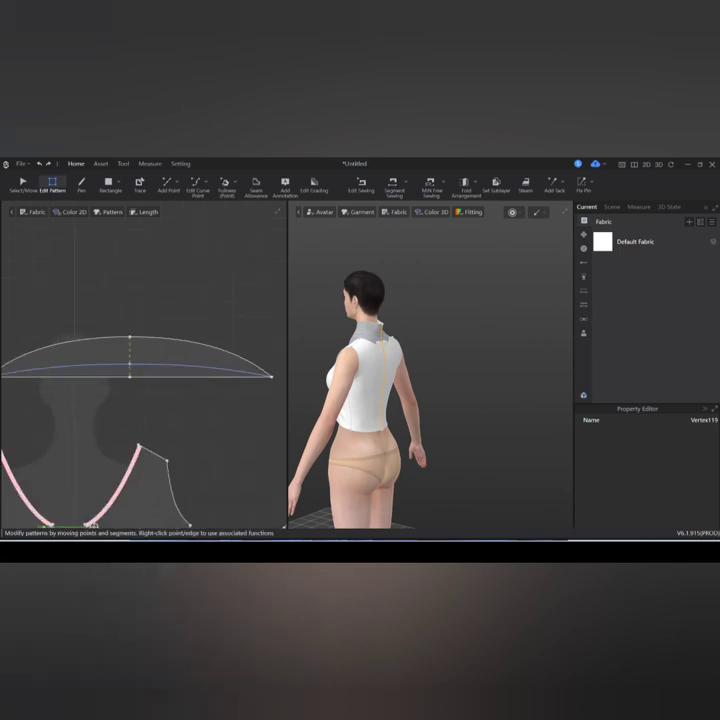
{"action": "left_click", "coordinate": [130, 368]}
{"action": "left_click", "coordinate": [150, 290]}
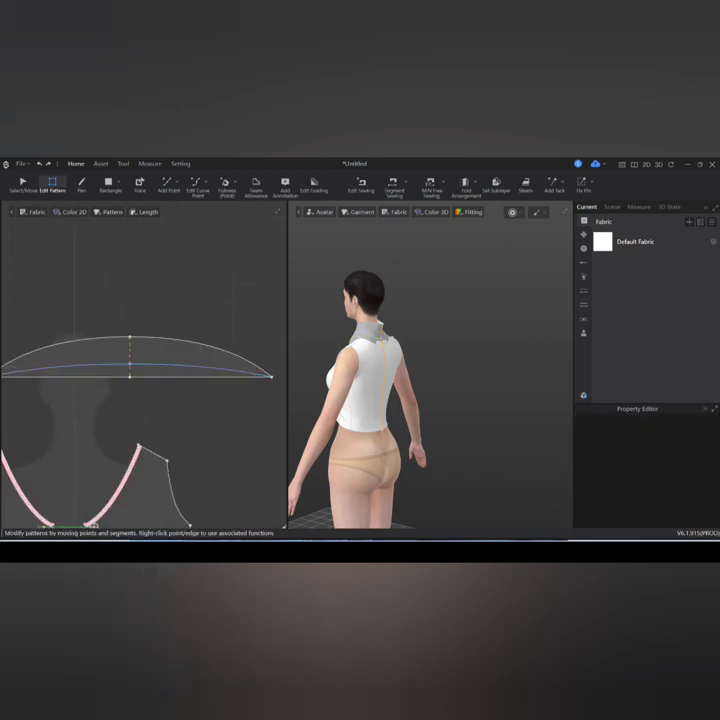
{"action": "scroll", "coordinate": [200, 357], "scroll_direction": "up", "scroll_amount": 2}
{"action": "left_click", "coordinate": [201, 357]}
{"action": "left_click", "coordinate": [215, 366]}
{"action": "key", "text": "Escape"}
{"action": "left_click", "coordinate": [100, 346]}
{"action": "scroll", "coordinate": [150, 380], "scroll_direction": "down", "scroll_amount": 2}
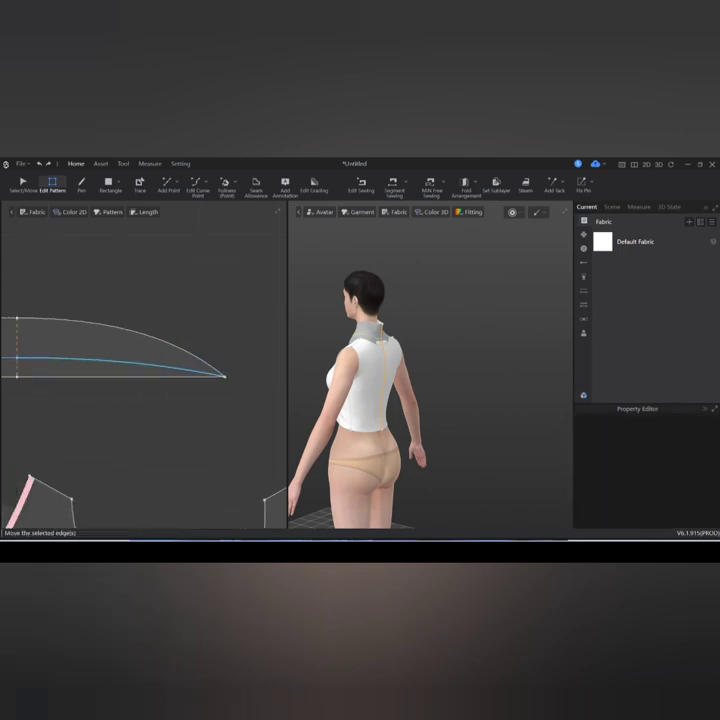
{"action": "left_click", "coordinate": [20, 352]}
{"action": "left_click", "coordinate": [45, 369]}
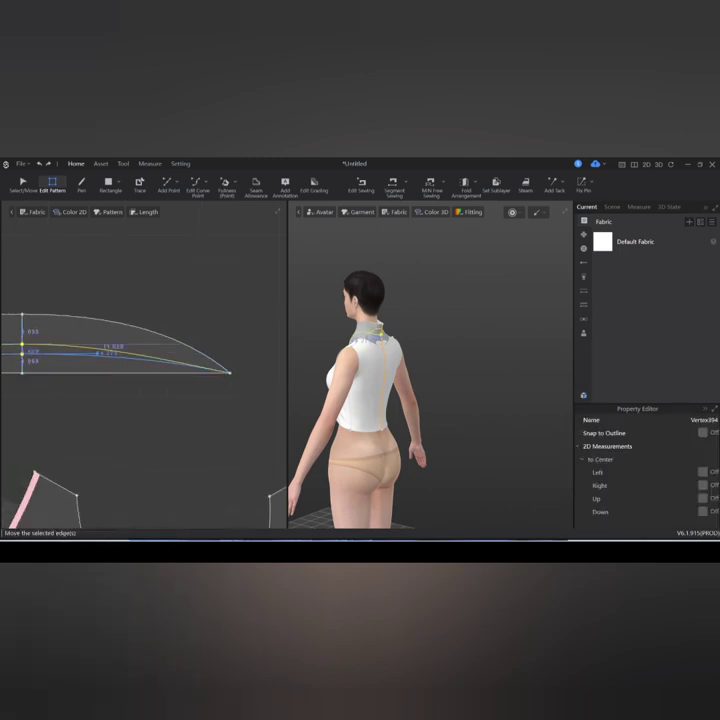
{"action": "left_click_drag", "start_coordinate": [22, 345], "coordinate": [22, 343]}
{"action": "key", "text": "space"}
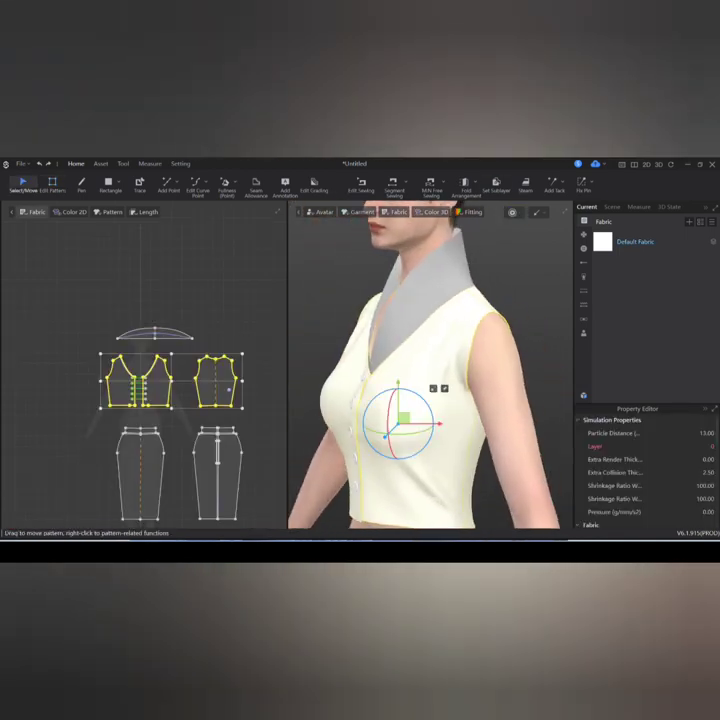
Fold the upper collar outward along its internal line with Fold Arrangement and simulate the garment.
{"action": "key", "text": "z"}
{"action": "key", "text": "shift+f"}
{"action": "left_click_drag", "start_coordinate": [455, 265], "coordinate": [468, 300]}
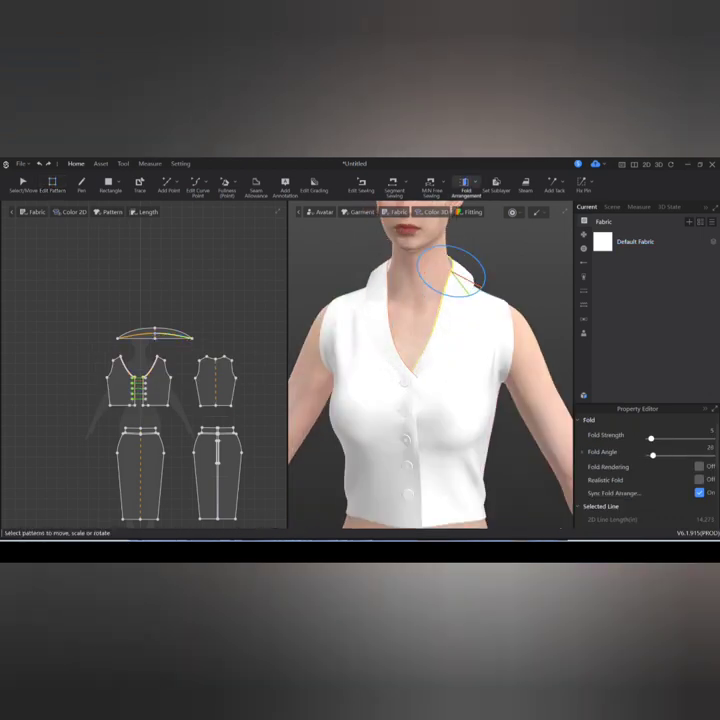
{"action": "key", "text": "q"}
{"action": "key", "text": "space"}
Select the folded collar and examine how it drapes over the bodice from the front and side.
{"action": "mouse_move", "coordinate": [430, 370]}
{"action": "right_mouse_down"}
{"action": "mouse_move", "coordinate": [520, 370]}
{"action": "mouse_move", "coordinate": [430, 370]}
{"action": "right_mouse_up"}
{"action": "scroll", "coordinate": [80, 390], "scroll_direction": "up", "scroll_amount": 3}
{"action": "left_click", "coordinate": [97, 318]}
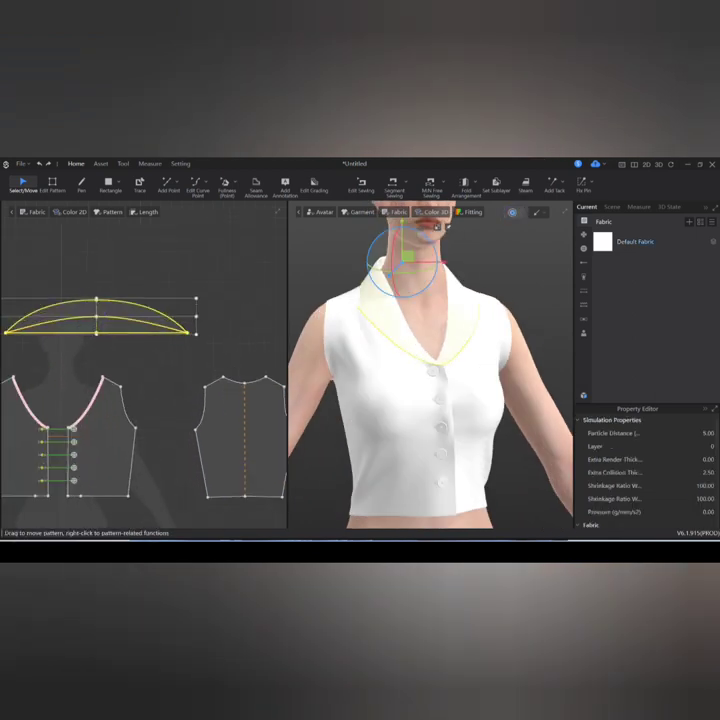
{"action": "scroll", "coordinate": [430, 370], "scroll_direction": "down", "scroll_amount": 2}
{"action": "mouse_move", "coordinate": [430, 370]}
{"action": "right_mouse_down"}
{"action": "mouse_move", "coordinate": [520, 370]}
{"action": "mouse_move", "coordinate": [430, 370]}
{"action": "right_mouse_up"}
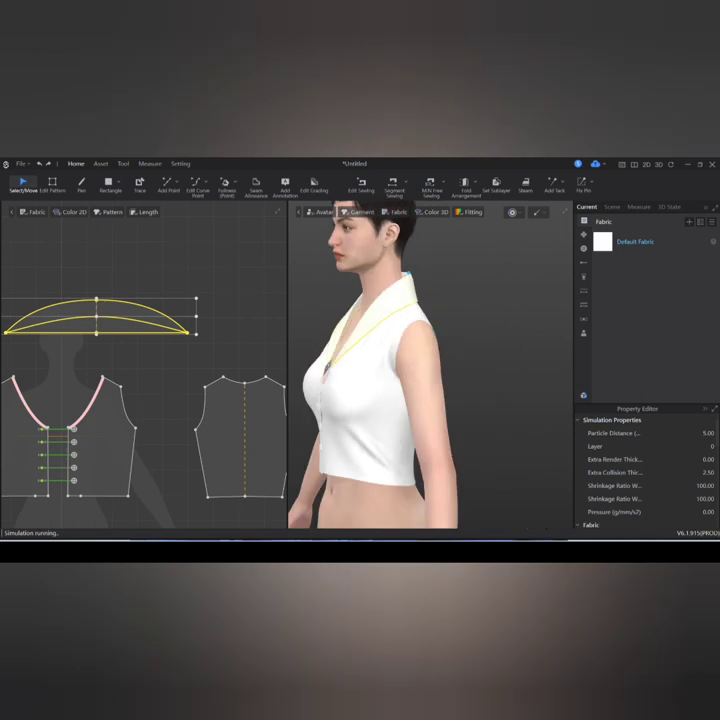
{"action": "scroll", "coordinate": [430, 370], "scroll_direction": "down", "scroll_amount": 2}
{"action": "scroll", "coordinate": [162, 261], "scroll_direction": "down", "scroll_amount": 2}
{"action": "key", "text": "z"}
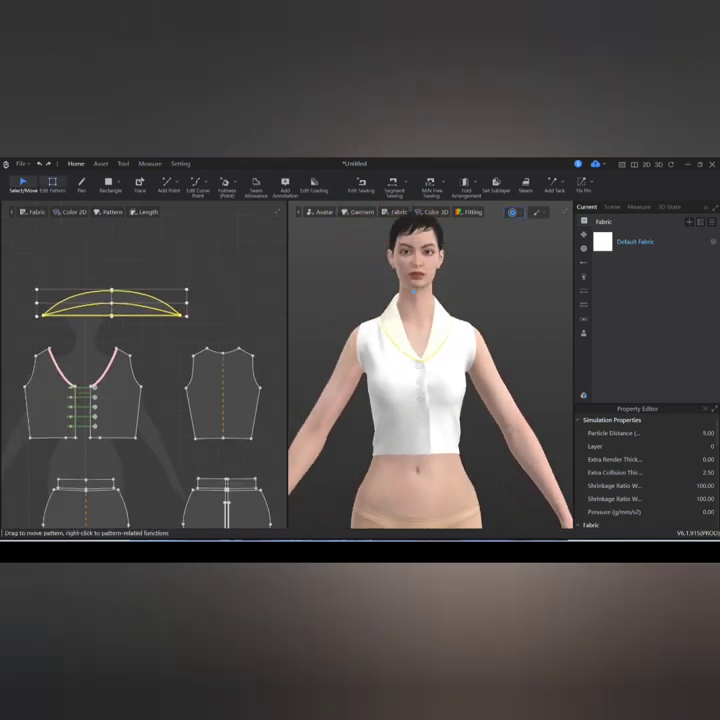
Add a fully stitched dart 6.937 in deep and 1 in wide to the front bodice hem and simulate the garment.
{"action": "scroll", "coordinate": [137, 420], "scroll_direction": "up", "scroll_amount": 2}
{"action": "key", "text": "Escape"}
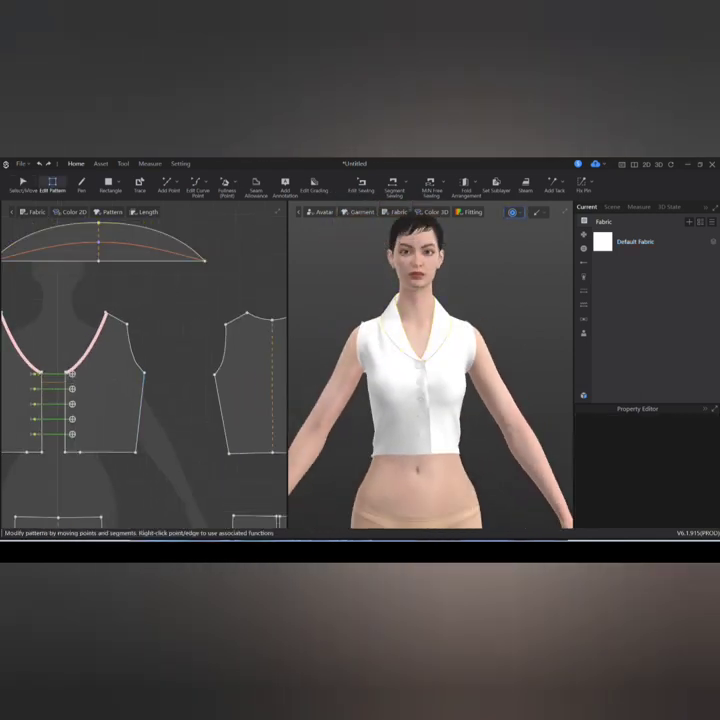
{"action": "left_click", "coordinate": [119, 183]}
{"action": "left_click", "coordinate": [125, 220]}
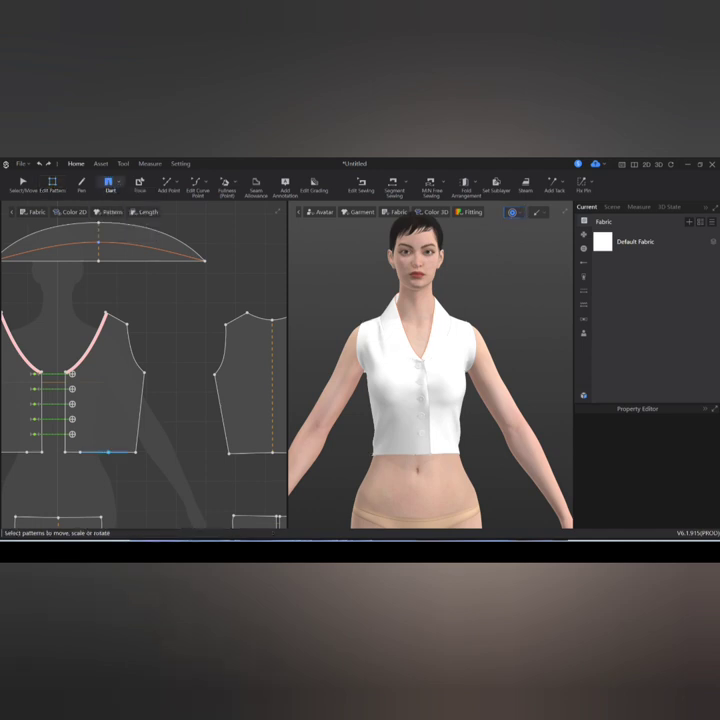
{"action": "left_click", "coordinate": [463, 183]}
{"action": "left_click", "coordinate": [105, 452]}
{"action": "mouse_move", "coordinate": [394, 263]}
{"action": "left_mouse_down"}
{"action": "mouse_move", "coordinate": [381, 214]}
{"action": "mouse_move", "coordinate": [401, 245]}
{"action": "left_mouse_up"}
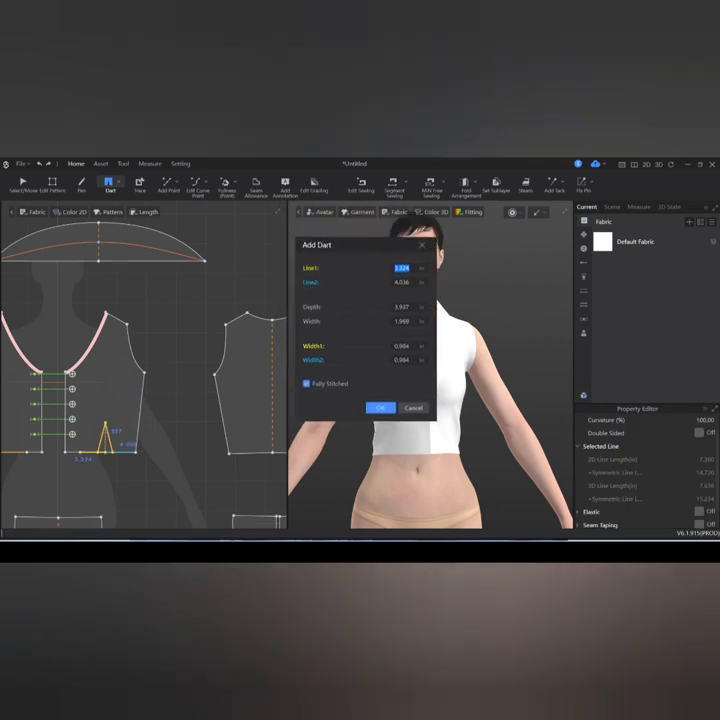
{"action": "key", "text": "Tab"}
{"action": "key", "text": "Down"}
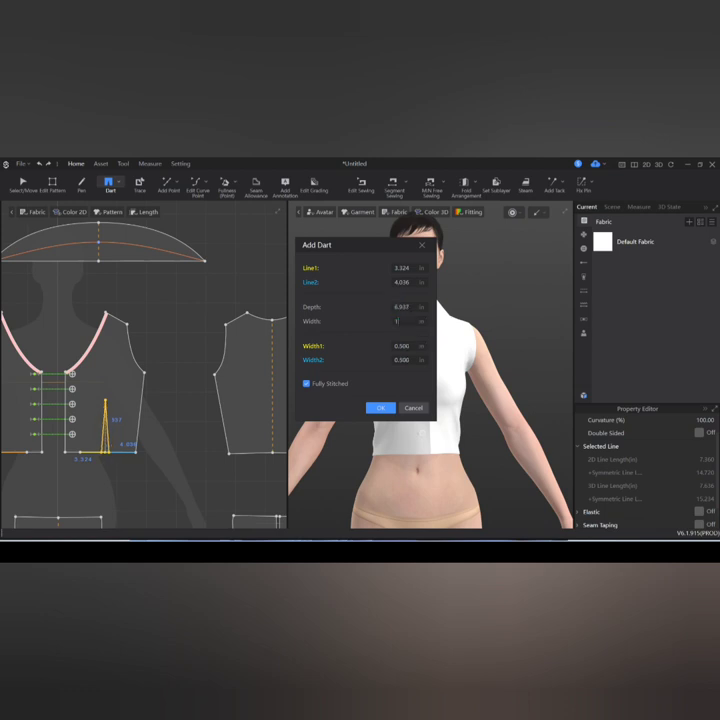
{"action": "key", "text": "Return"}
{"action": "right_click_drag", "start_coordinate": [200, 400], "coordinate": [147, 388]}
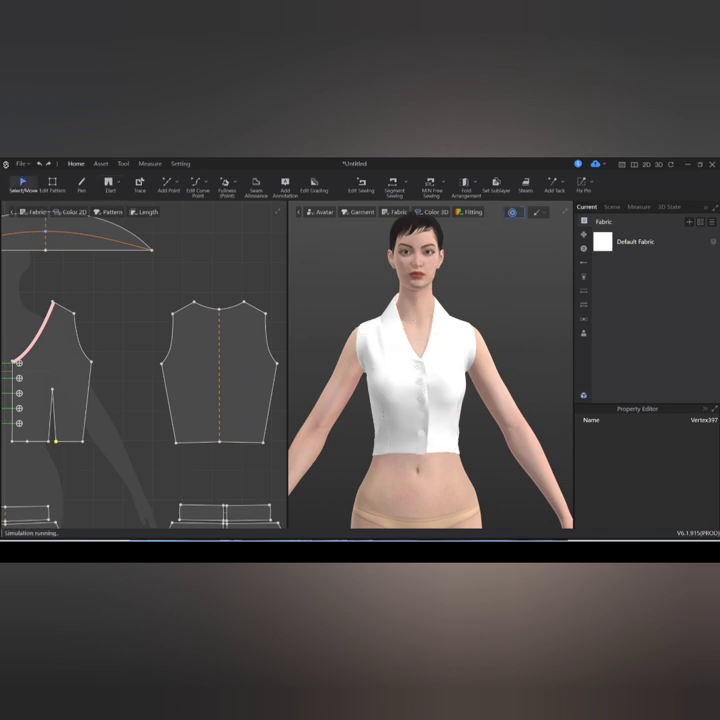
{"action": "key", "text": "space"}
Add mirrored darts 7.937 in deep and 1 in wide to the back bodice hem and simulate the garment.
{"action": "double_click", "coordinate": [198, 413]}
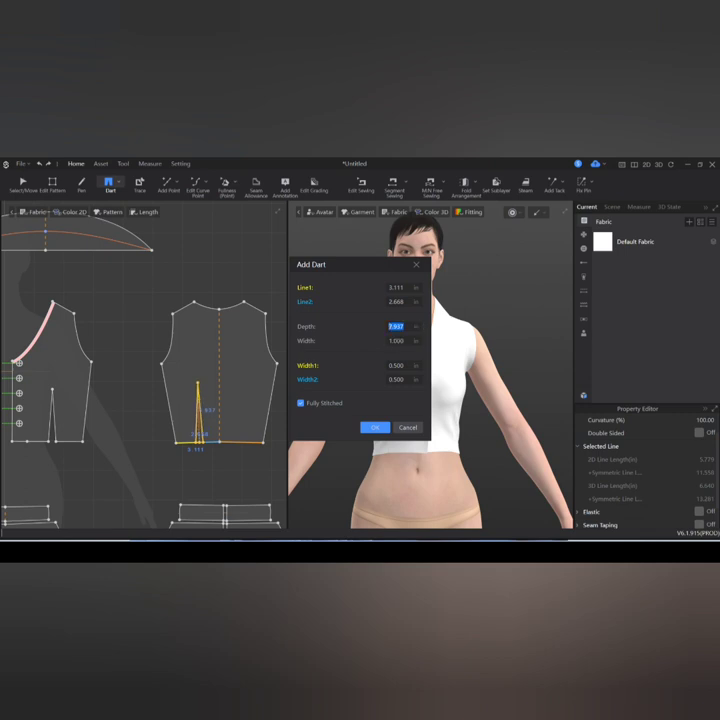
{"action": "key", "text": "Return"}
{"action": "key", "text": "8"}
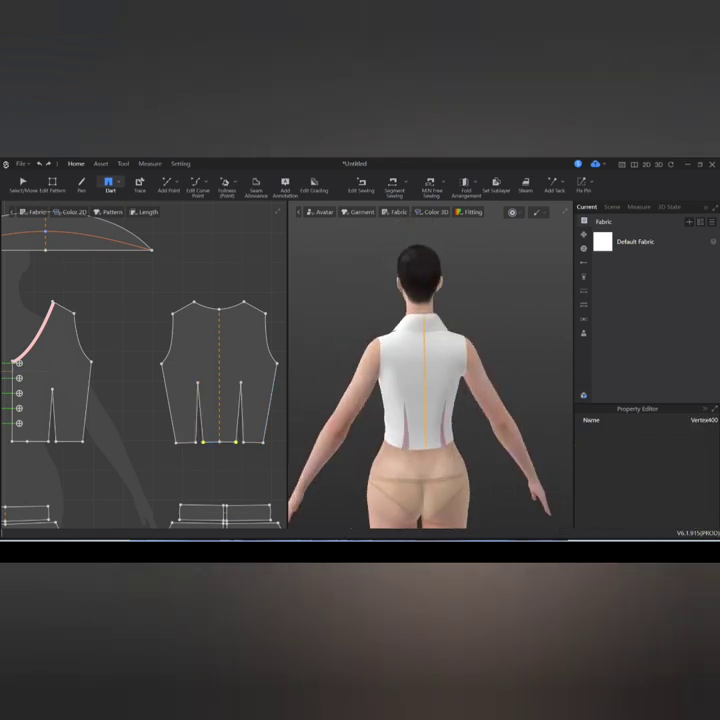
{"action": "key", "text": "a"}
{"action": "left_click", "coordinate": [220, 394]}
{"action": "key", "text": "Escape"}
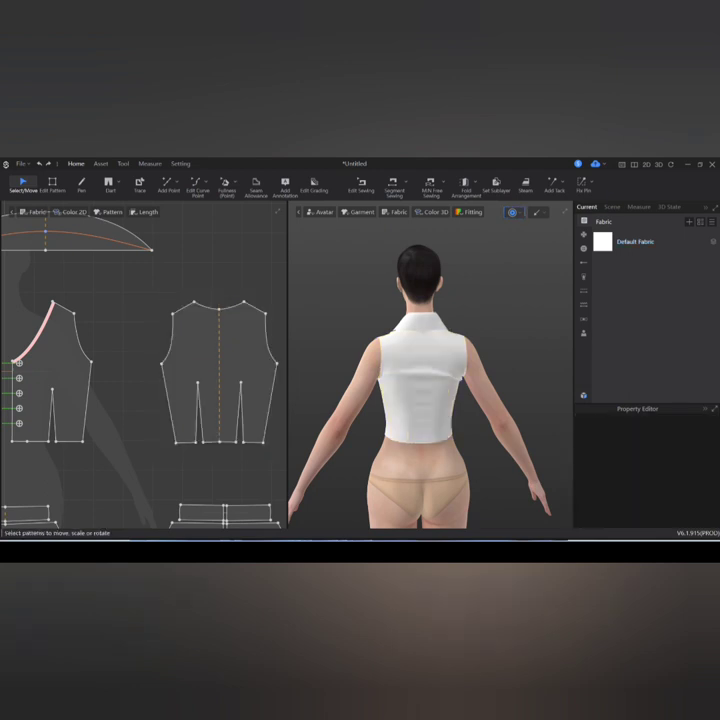
{"action": "key", "text": "6"}
{"action": "left_click", "coordinate": [193, 430]}
{"action": "key", "text": "Escape"}
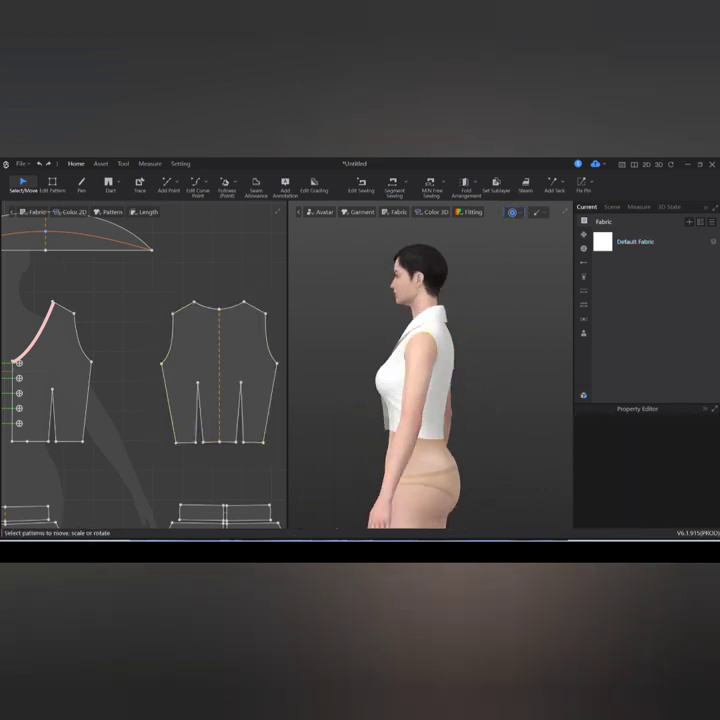
Reshape the back bodice hem by raising its centre point slightly and adjusting the points beside the dart.
{"action": "key", "text": "z"}
{"action": "left_click", "coordinate": [219, 440]}
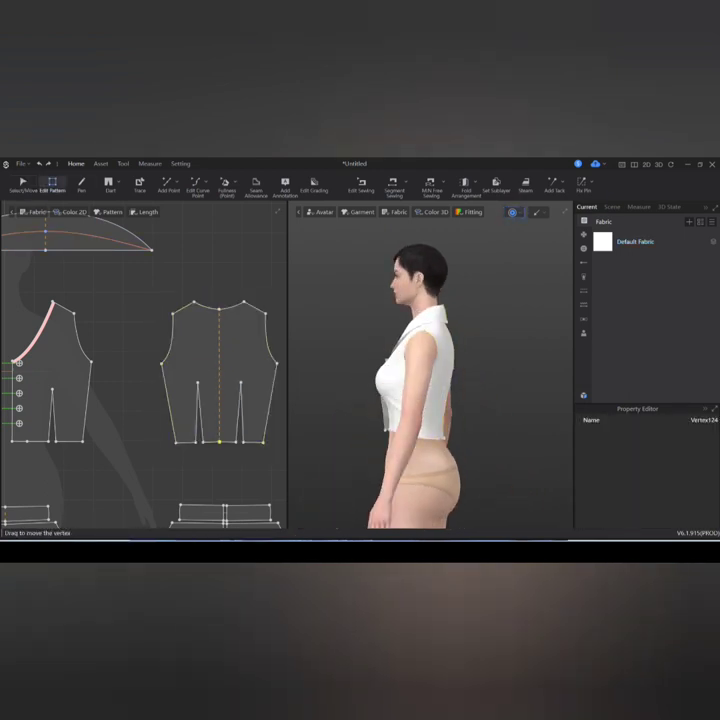
{"action": "scroll", "coordinate": [219, 440], "scroll_direction": "up", "scroll_amount": 5}
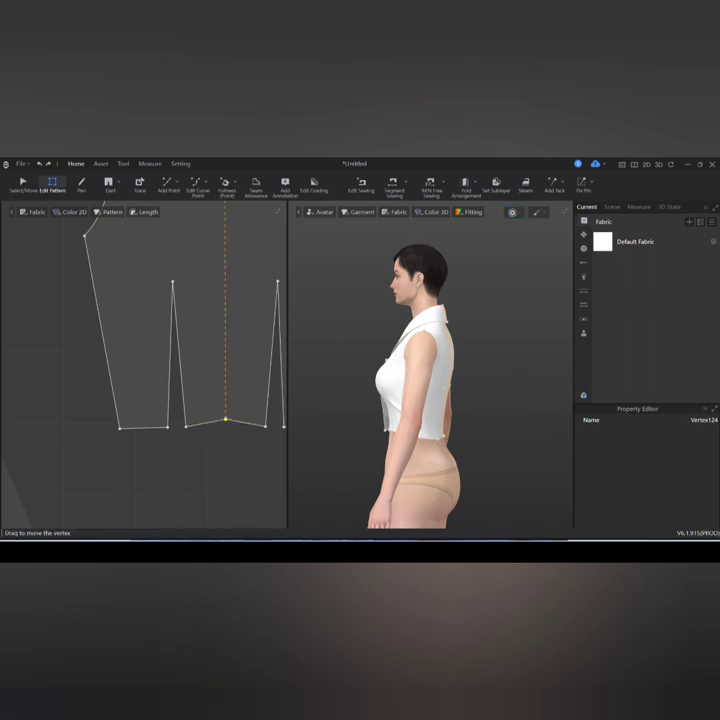
{"action": "scroll", "coordinate": [170, 437], "scroll_direction": "down", "scroll_amount": 2}
{"action": "left_click", "coordinate": [150, 431]}
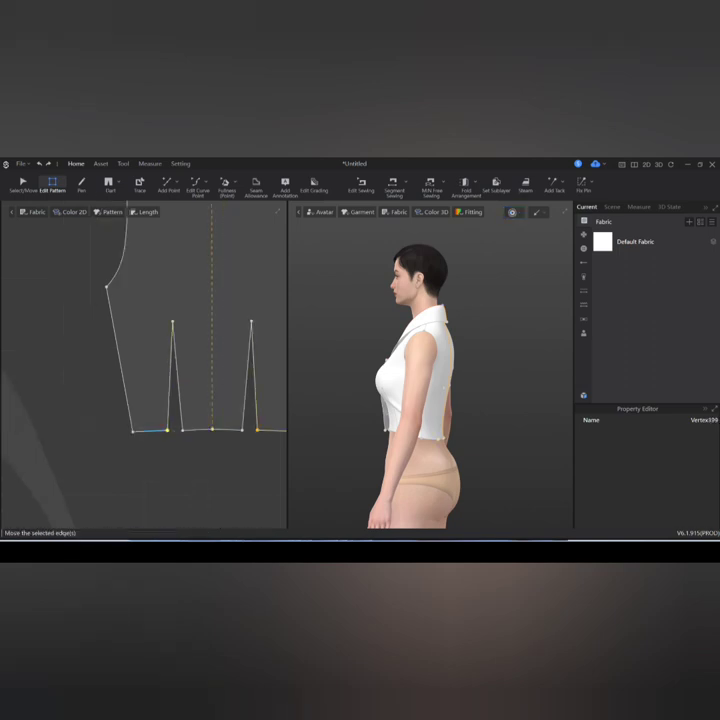
{"action": "left_click_drag", "start_coordinate": [150, 431], "coordinate": [145, 431]}
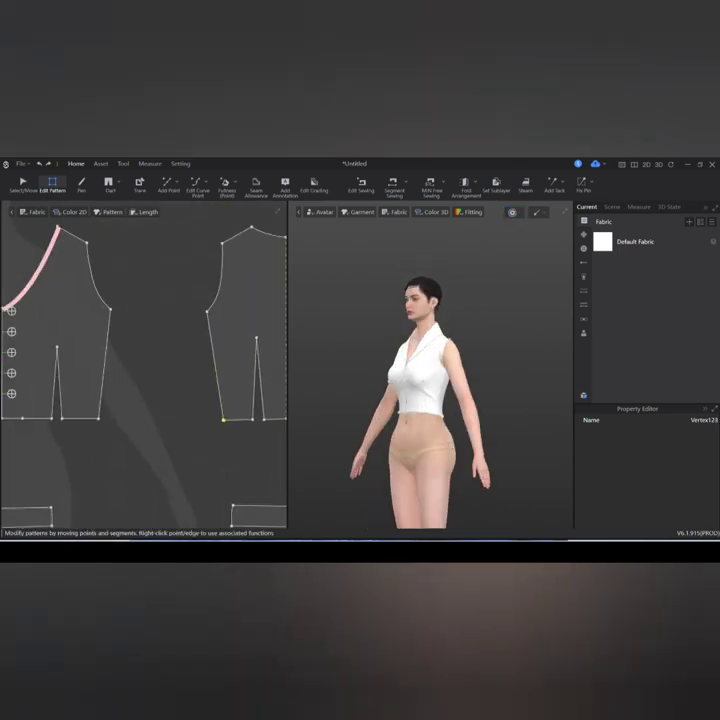
Widen the front bodice dart by moving its outer leg's hem point outward, and simulate the garment.
{"action": "scroll", "coordinate": [140, 300], "scroll_direction": "up", "scroll_amount": 5}
{"action": "left_click", "coordinate": [75, 305]}
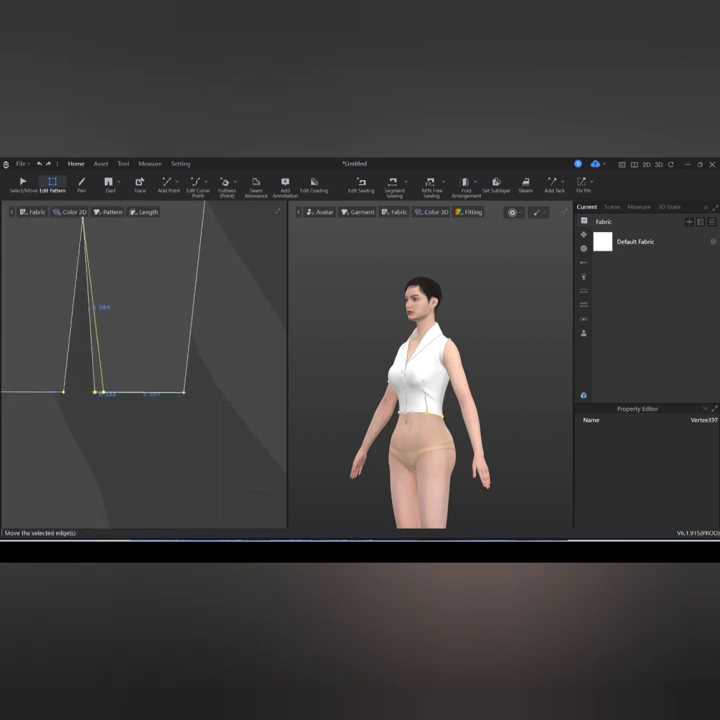
{"action": "scroll", "coordinate": [140, 300], "scroll_direction": "down", "scroll_amount": 3}
{"action": "key", "text": "a"}
{"action": "left_click", "coordinate": [91, 357]}
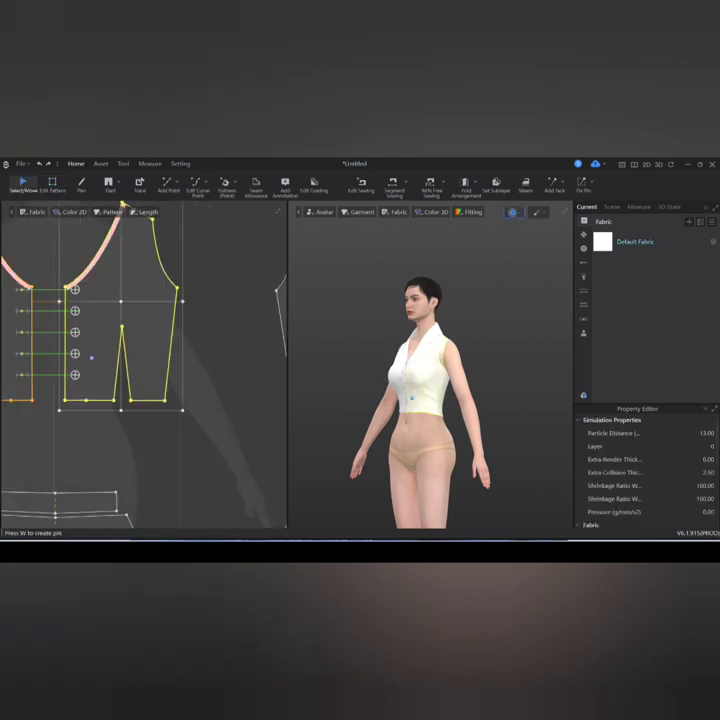
Raise the front dart's tip slightly, simulate the garment and check the bodice fit up close.
{"action": "key", "text": "2"}
{"action": "left_click", "coordinate": [21, 391]}
{"action": "key", "text": "Escape"}
{"action": "key", "text": "z"}
{"action": "left_click", "coordinate": [120, 320]}
{"action": "key", "text": "space"}
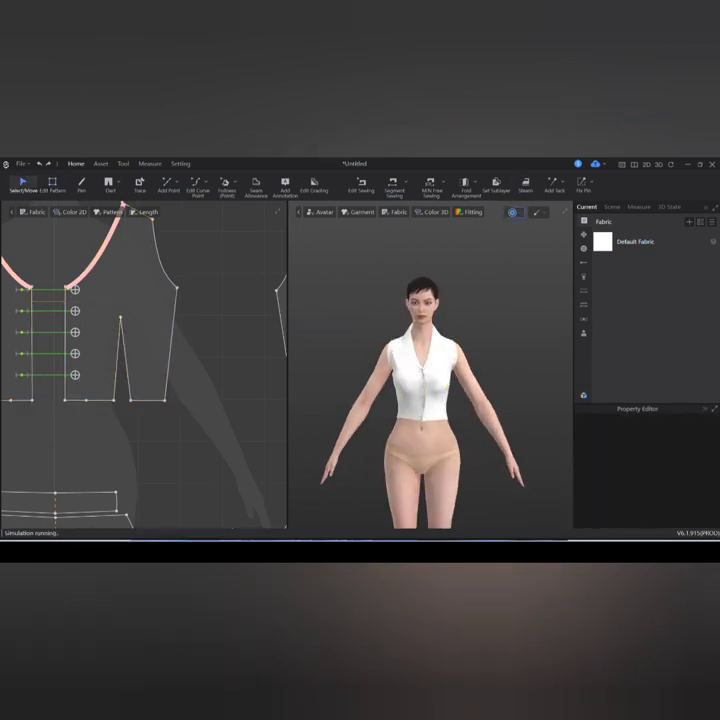
{"action": "scroll", "coordinate": [430, 365], "scroll_direction": "up", "scroll_amount": 4}
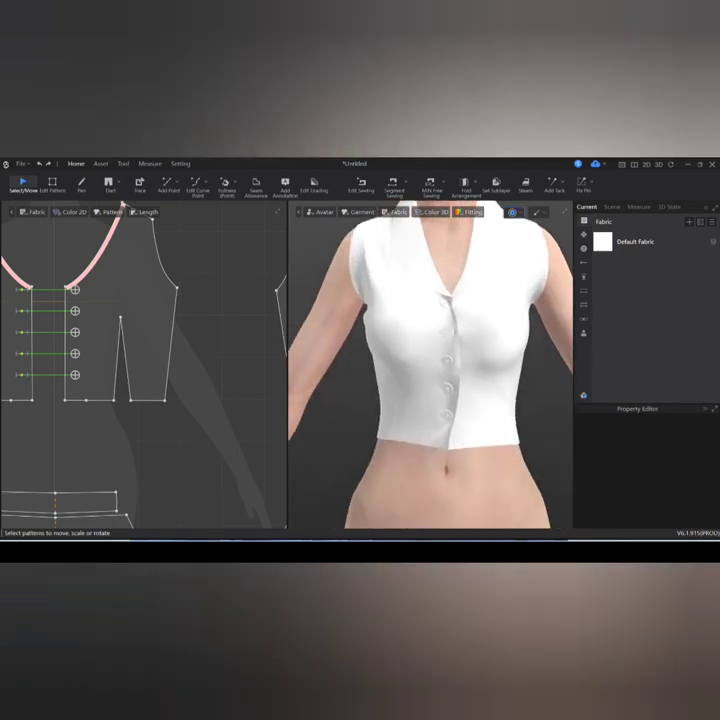
{"action": "scroll", "coordinate": [430, 365], "scroll_direction": "down", "scroll_amount": 2}
{"action": "right_click_drag", "start_coordinate": [430, 365], "coordinate": [570, 365]}
{"action": "scroll", "coordinate": [145, 370], "scroll_direction": "down", "scroll_amount": 5}
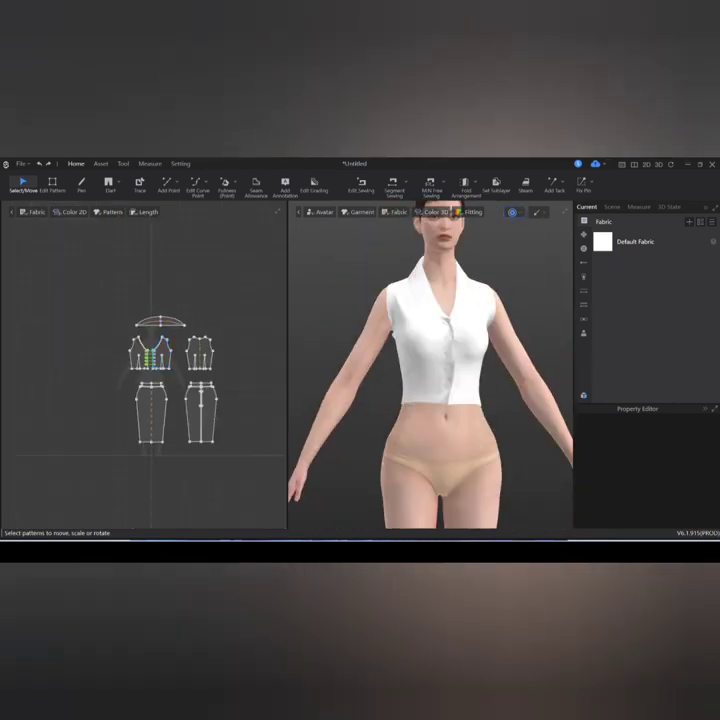
Deactivate the collar and bodice patterns together with their sewing, and adjust the 3D colour display options.
{"action": "left_click_drag", "start_coordinate": [100, 283], "coordinate": [210, 372]}
{"action": "right_click", "coordinate": [210, 372]}
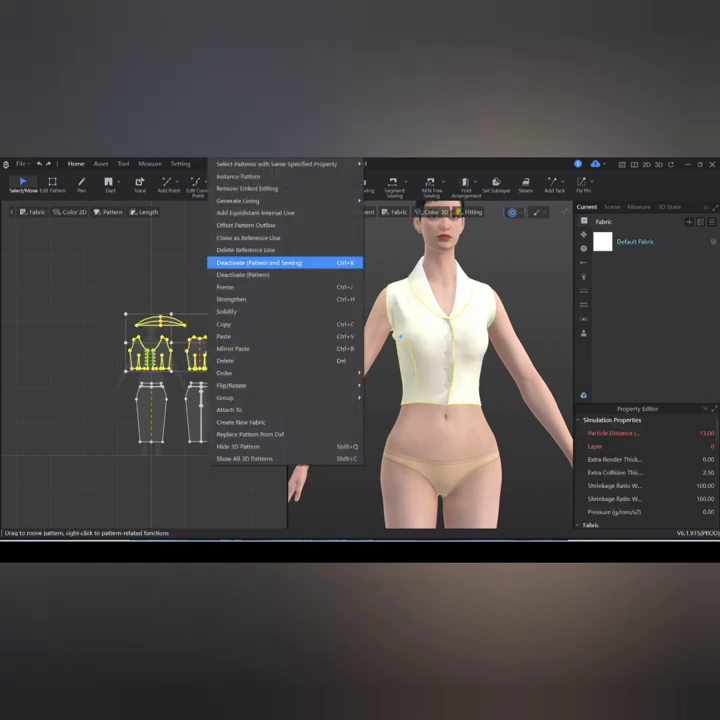
{"action": "left_click", "coordinate": [270, 260]}
{"action": "key", "text": "d"}
{"action": "left_click", "coordinate": [433, 212]}
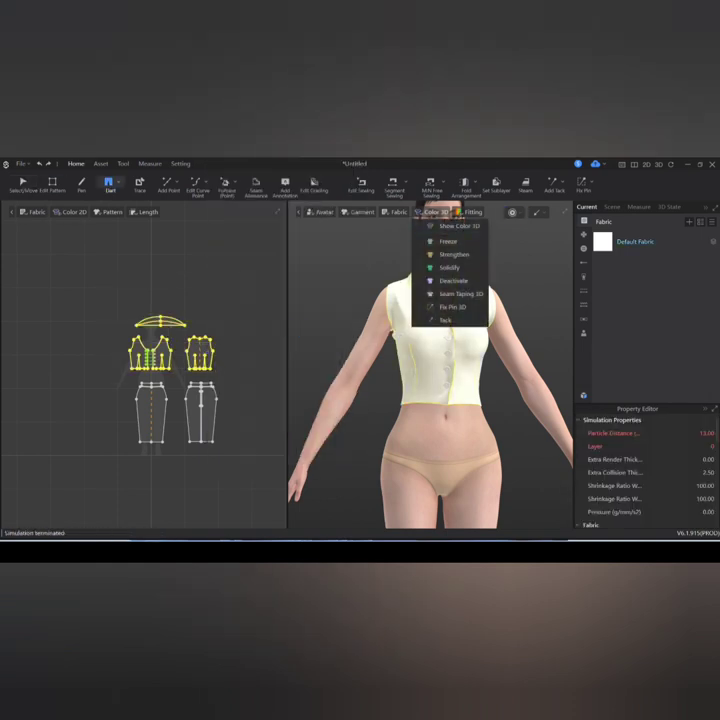
{"action": "left_click", "coordinate": [450, 307]}
Draw a tall rectangular sleeve pattern beside the front bodice and scale it down.
{"action": "left_click", "coordinate": [118, 182]}
{"action": "left_click", "coordinate": [122, 194]}
{"action": "left_click_drag", "start_coordinate": [88, 325], "coordinate": [116, 387]}
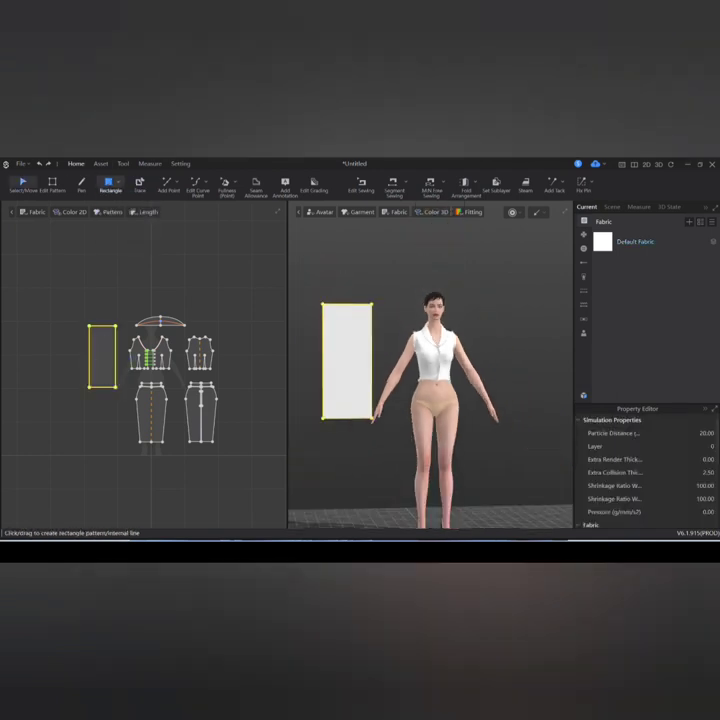
{"action": "scroll", "coordinate": [145, 370], "scroll_direction": "up", "scroll_amount": 3}
{"action": "key", "text": "a"}
{"action": "left_click_drag", "start_coordinate": [64, 305], "coordinate": [114, 352]}
{"action": "key", "text": "Escape"}
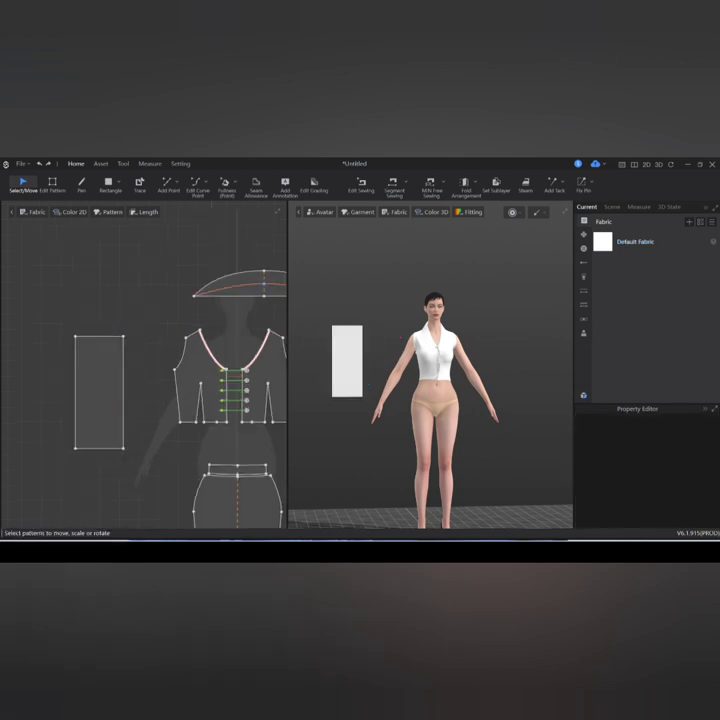
Shape the rectangle's upper edge into a rounded, symmetrical sleeve cap by adding and adjusting curve points.
{"action": "left_click", "coordinate": [197, 185]}
{"action": "scroll", "coordinate": [91, 354], "scroll_direction": "up", "scroll_amount": 3}
{"action": "left_click_drag", "start_coordinate": [104, 328], "coordinate": [141, 337]}
{"action": "scroll", "coordinate": [107, 300], "scroll_direction": "up", "scroll_amount": 2}
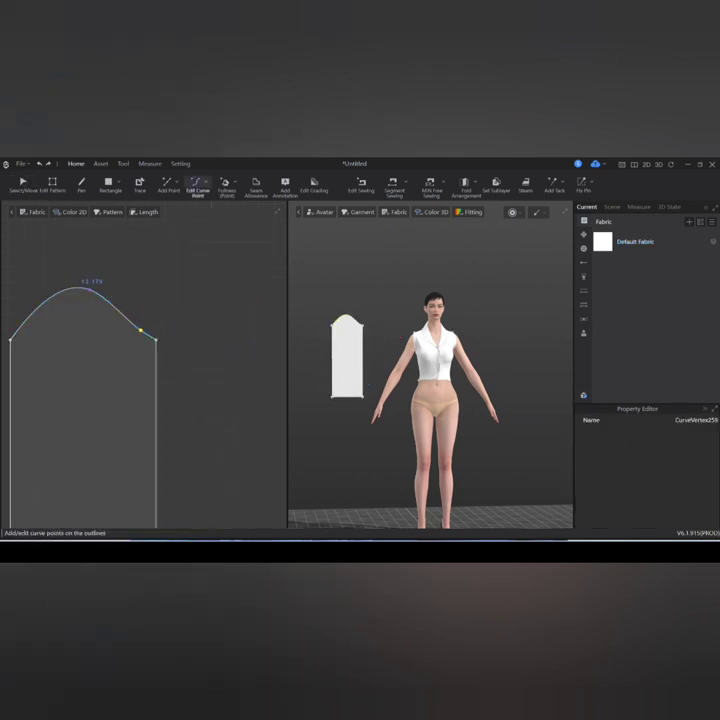
{"action": "left_click", "coordinate": [125, 309]}
{"action": "left_click", "coordinate": [59, 302]}
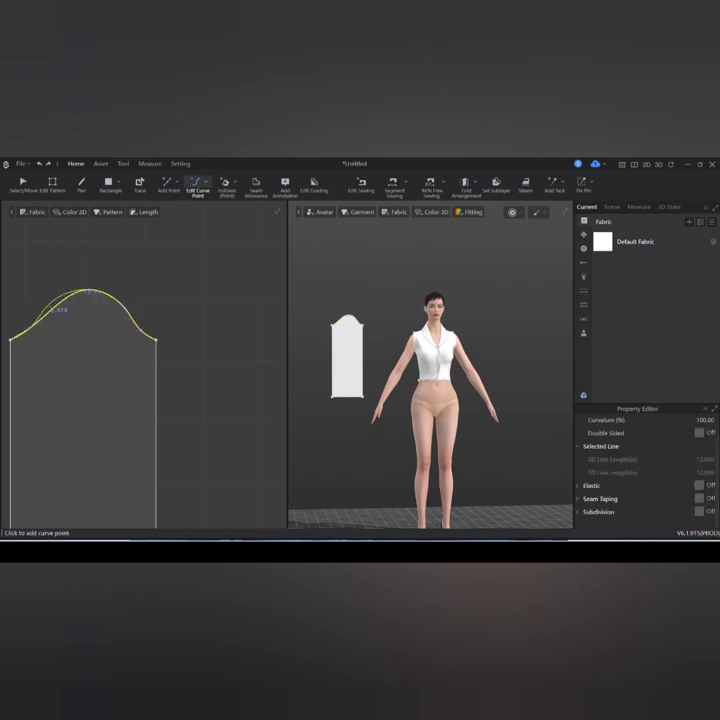
{"action": "scroll", "coordinate": [110, 342], "scroll_direction": "down", "scroll_amount": 3}
{"action": "key", "text": "z"}
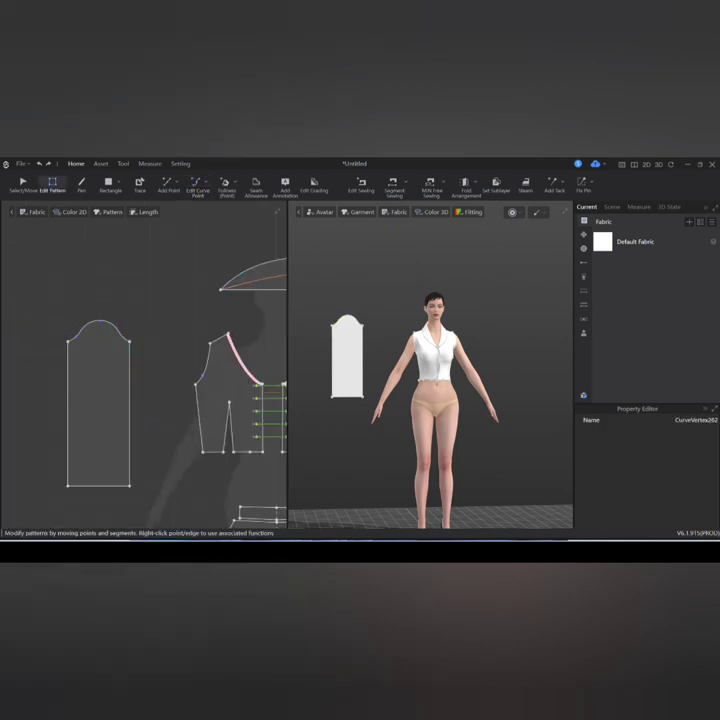
Place the sleeve pattern around the avatar's right arm using the arrangement points.
{"action": "key", "text": "a"}
{"action": "left_click", "coordinate": [100, 420]}
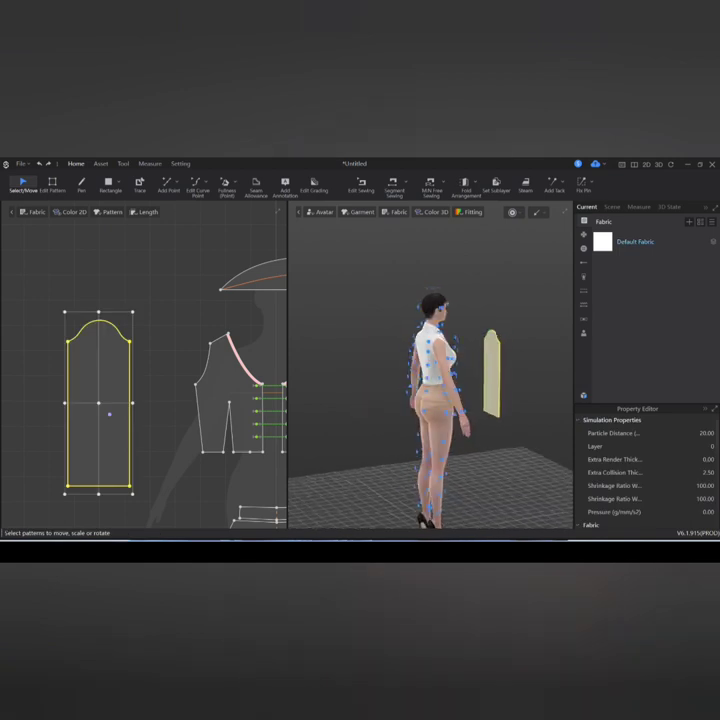
{"action": "key", "text": "Escape"}
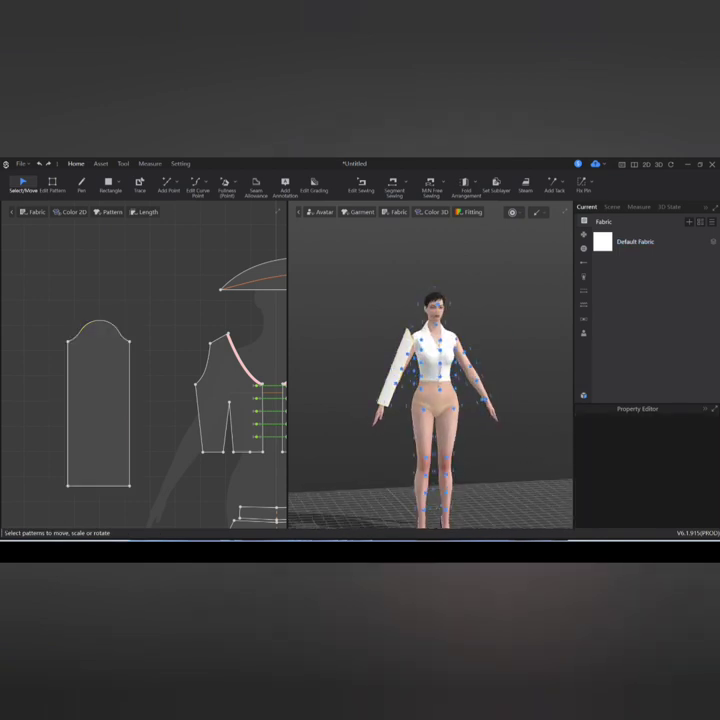
Sew the sleeve cap to the front and back bodice armholes with M:N Free Sewing.
{"action": "left_click", "coordinate": [430, 183]}
{"action": "left_click", "coordinate": [67, 341]}
{"action": "left_click", "coordinate": [130, 342]}
{"action": "scroll", "coordinate": [60, 376], "scroll_direction": "down", "scroll_amount": 2}
{"action": "middle_click_drag", "start_coordinate": [240, 380], "coordinate": [136, 380]}
{"action": "left_click", "coordinate": [210, 381]}
{"action": "scroll", "coordinate": [43, 355], "scroll_direction": "up", "scroll_amount": 3}
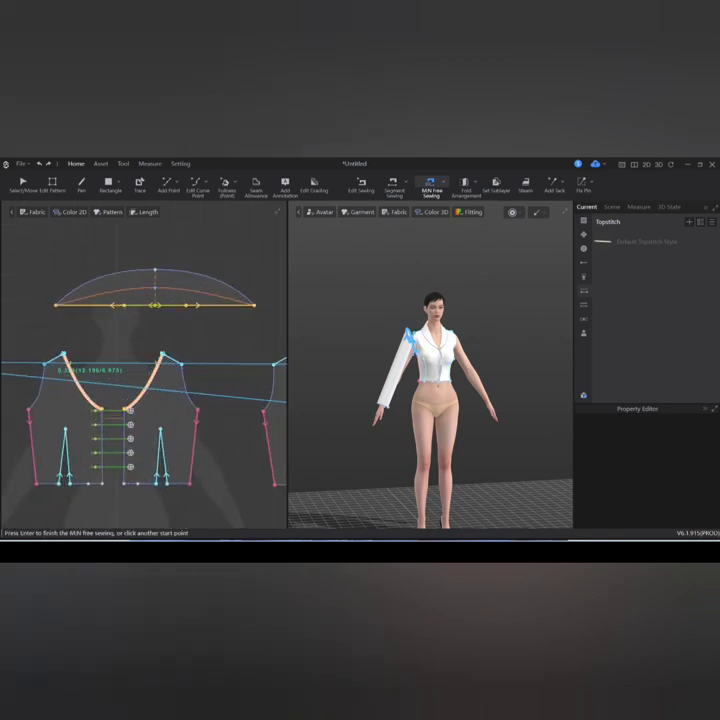
{"action": "key", "text": "Return"}
Widen the sleeve at underarm level by moving its upper corner points outward, and simulate the garment.
{"action": "scroll", "coordinate": [144, 370], "scroll_direction": "down", "scroll_amount": 2}
{"action": "key", "text": "z"}
{"action": "left_click_drag", "start_coordinate": [113, 425], "coordinate": [106, 425]}
{"action": "left_click_drag", "start_coordinate": [181, 425], "coordinate": [188, 425]}
{"action": "key", "text": "a"}
{"action": "key", "text": "space"}
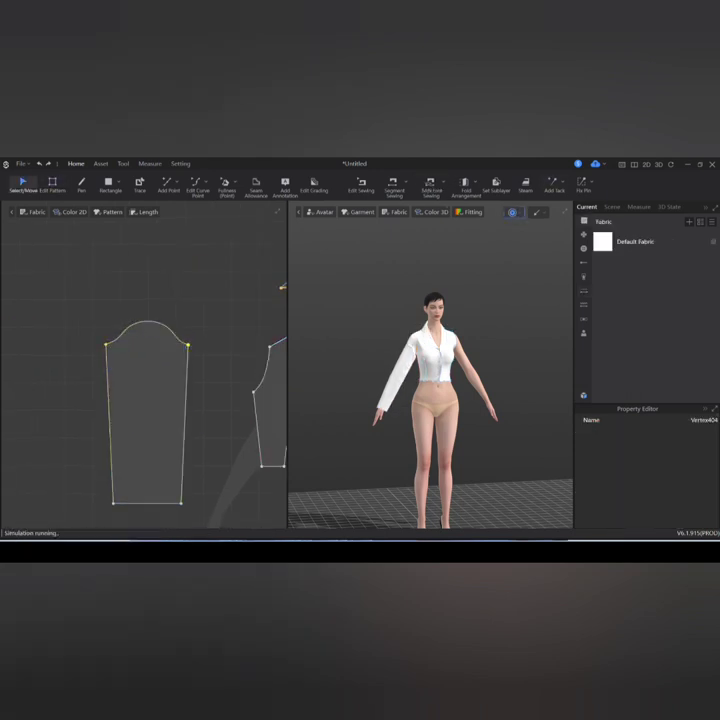
{"action": "key", "text": "z"}
{"action": "scroll", "coordinate": [144, 370], "scroll_direction": "down", "scroll_amount": 3}
Create a symmetrical copy of the sleeve and place it on the opposite side of the bodice patterns.
{"action": "key", "text": "a"}
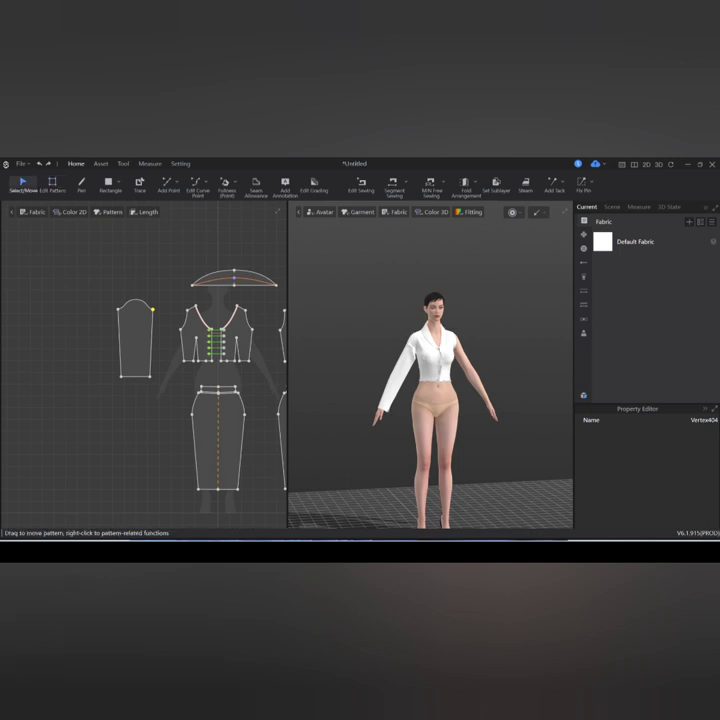
{"action": "scroll", "coordinate": [144, 370], "scroll_direction": "down", "scroll_amount": 1}
{"action": "left_click", "coordinate": [44, 325]}
{"action": "right_click", "coordinate": [44, 325]}
{"action": "left_click", "coordinate": [80, 201]}
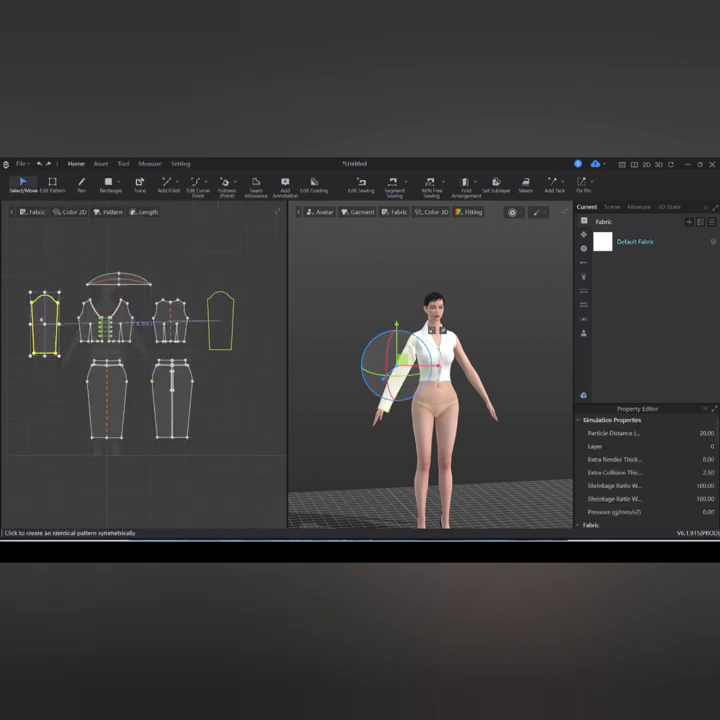
{"action": "left_click", "coordinate": [222, 325]}
Sew each sleeve's long side edges together with Segment Sewing, simulate the garment and save the project.
{"action": "left_click", "coordinate": [394, 184]}
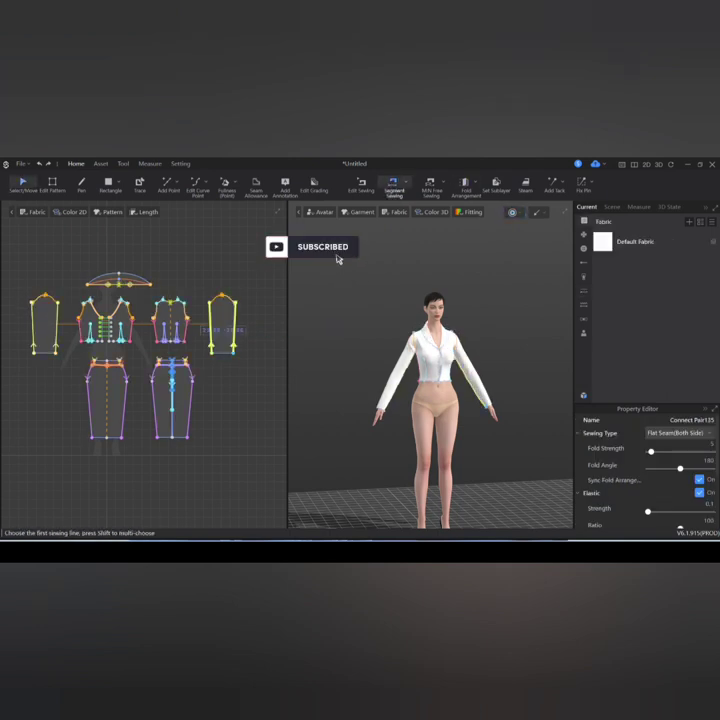
{"action": "key", "text": "Escape"}
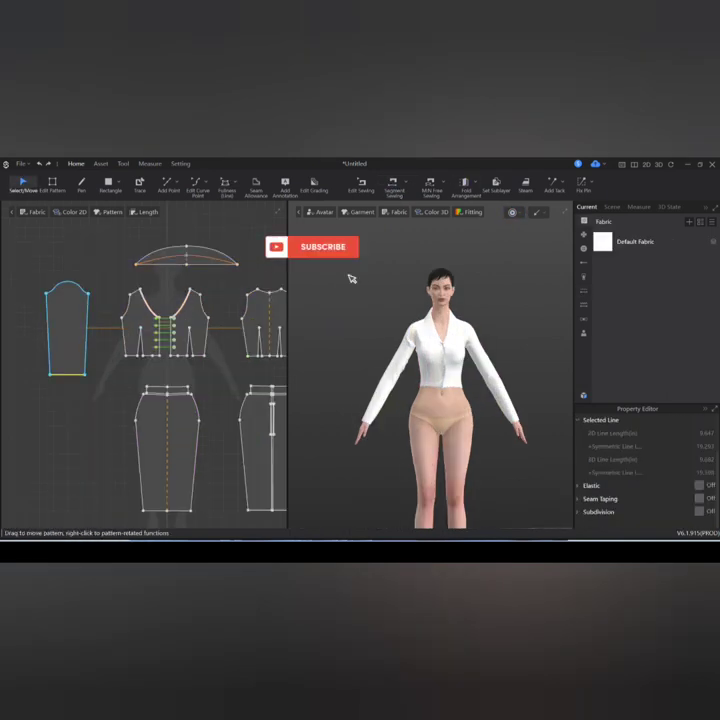
{"action": "key", "text": "Escape"}
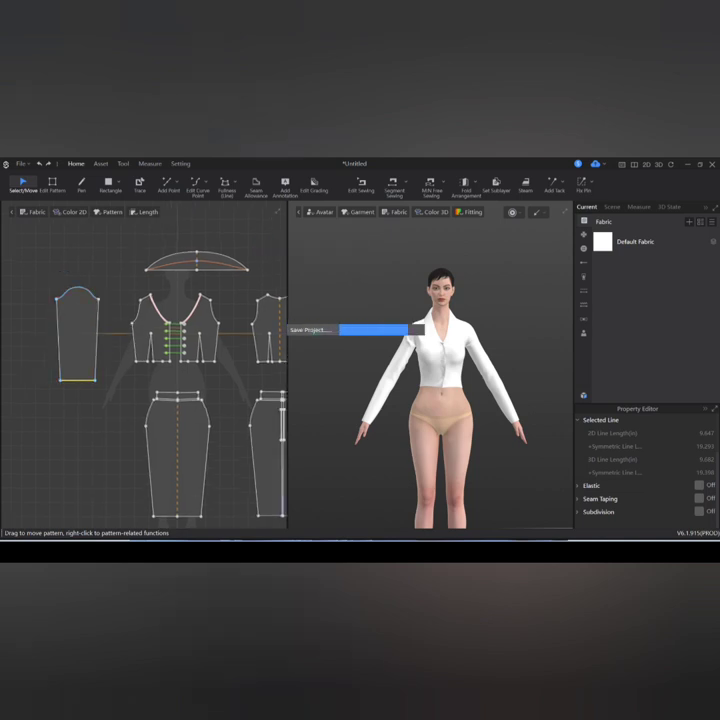
Add an equidistant internal line 5 in above the sleeve hem, then separate the cuff along it with Cut & Sew.
{"action": "key", "text": "z"}
{"action": "left_click", "coordinate": [78, 381]}
{"action": "right_click", "coordinate": [78, 382]}
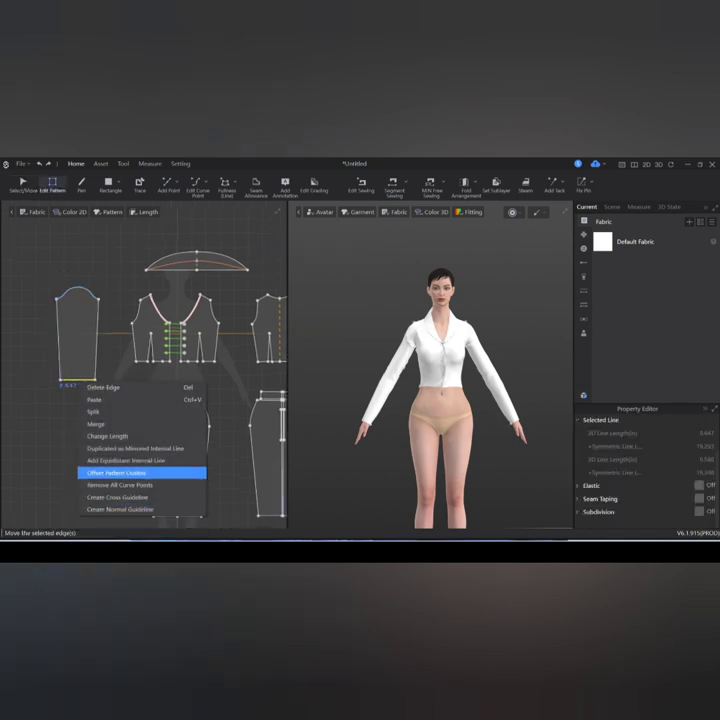
{"action": "left_click", "coordinate": [126, 460]}
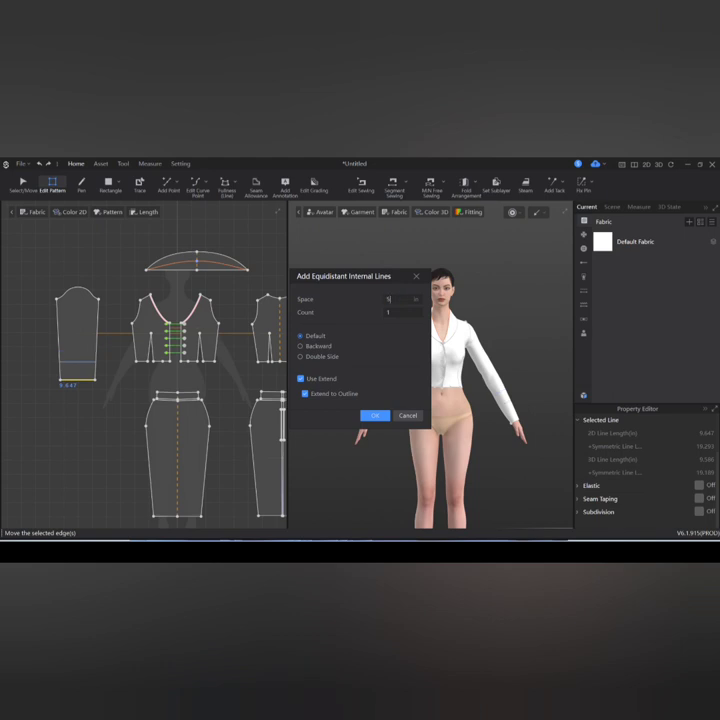
{"action": "left_click", "coordinate": [374, 415]}
{"action": "left_click", "coordinate": [76, 362]}
{"action": "right_click", "coordinate": [76, 362]}
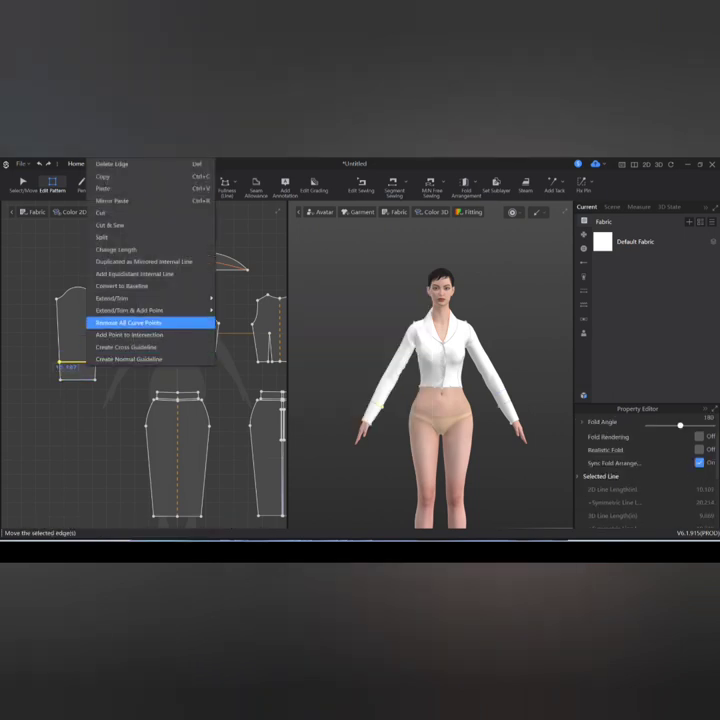
{"action": "left_click", "coordinate": [115, 225]}
Spread the upper sleeve's lower edge by 8 in with Fullness (Point), pivoting from the top of the sleeve cap.
{"action": "scroll", "coordinate": [85, 345], "scroll_direction": "up", "scroll_amount": 2}
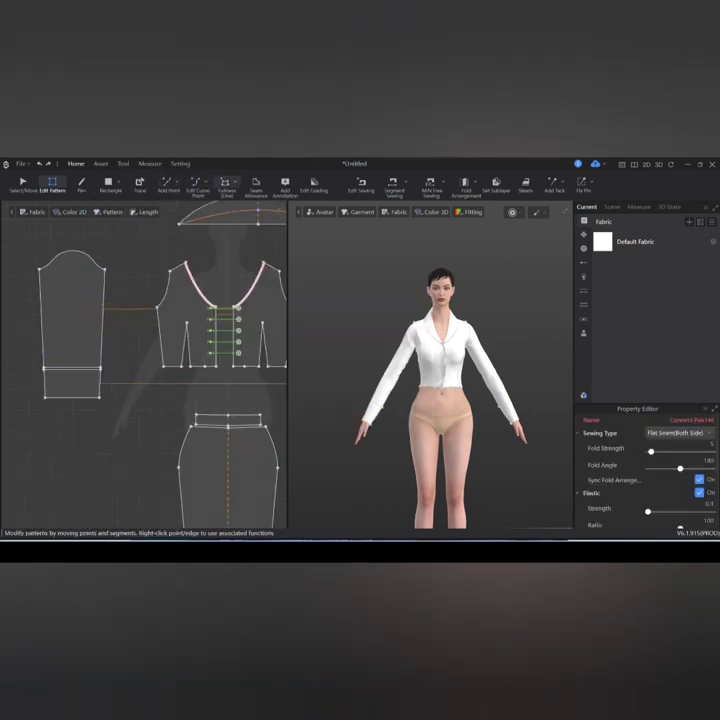
{"action": "left_click", "coordinate": [234, 183]}
{"action": "left_click", "coordinate": [241, 207]}
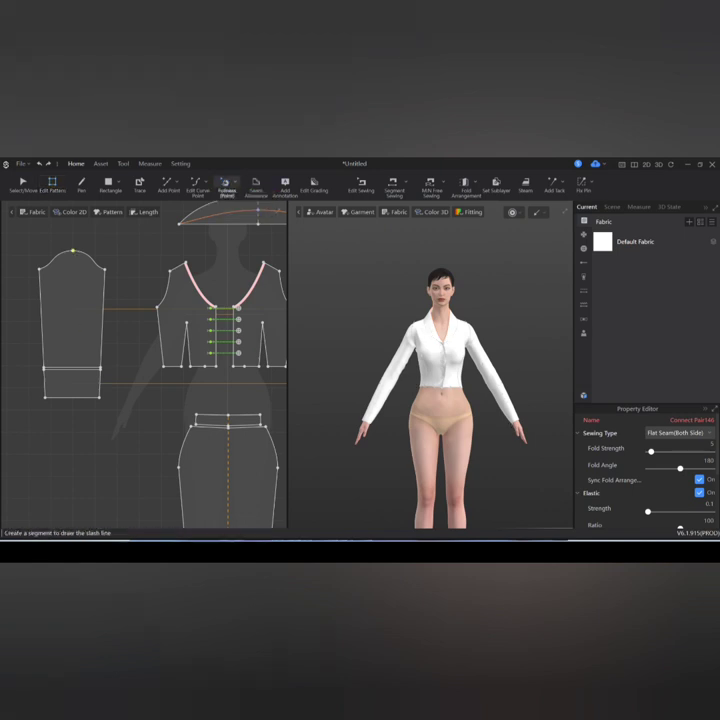
{"action": "left_click", "coordinate": [71, 263]}
{"action": "right_click", "coordinate": [138, 355]}
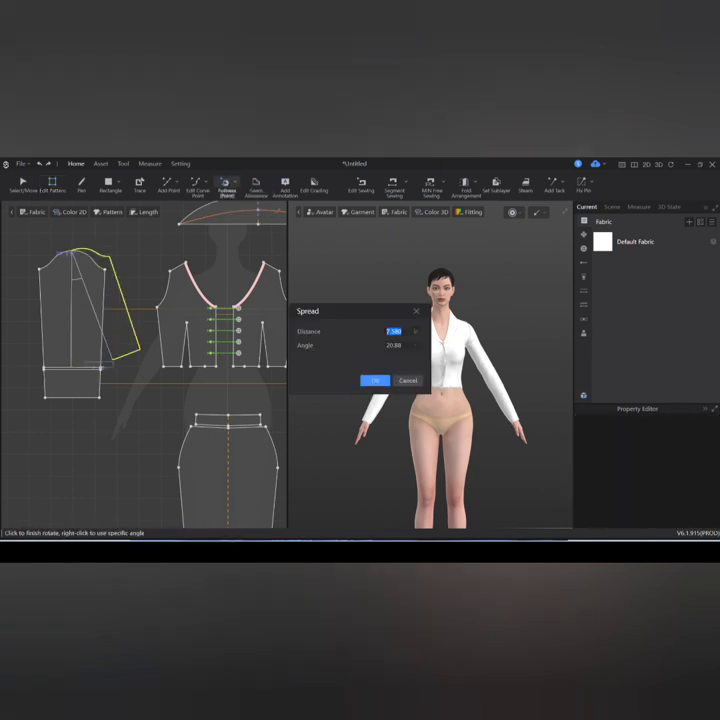
{"action": "type", "text": "8"}
{"action": "key", "text": "Return"}
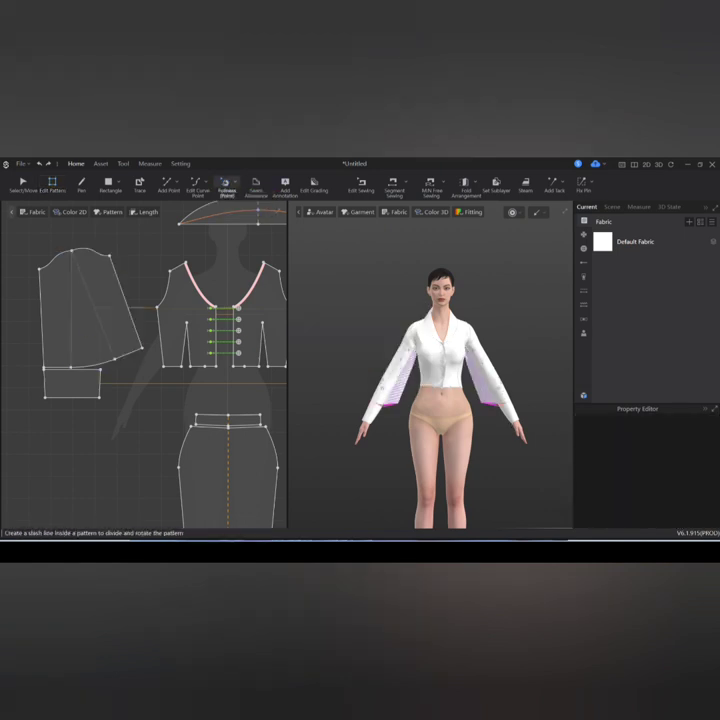
Rotate the flared upper sleeve so it sits upright above the cuff, and simulate the garment.
{"action": "key", "text": "Escape"}
{"action": "left_click", "coordinate": [75, 300]}
{"action": "left_click_drag", "start_coordinate": [32, 246], "coordinate": [64, 258]}
{"action": "key", "text": "space"}
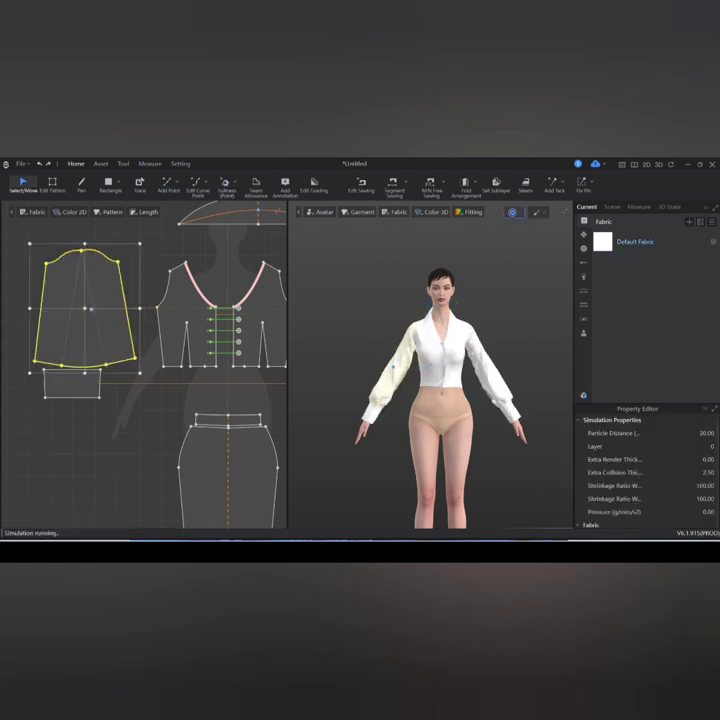
Scale the cuff pattern narrower and simulate its fit around the wrist.
{"action": "left_click", "coordinate": [80, 388]}
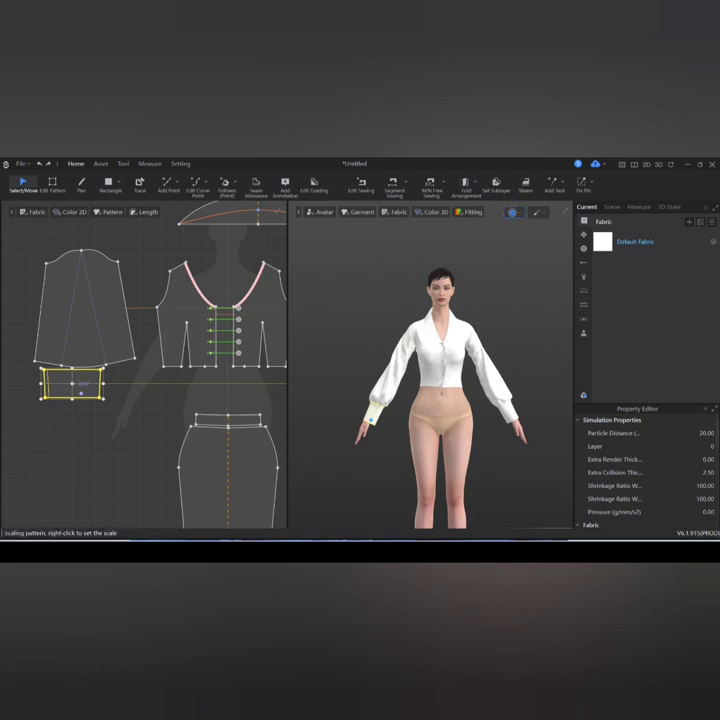
{"action": "key", "text": "space"}
{"action": "key", "text": "space"}
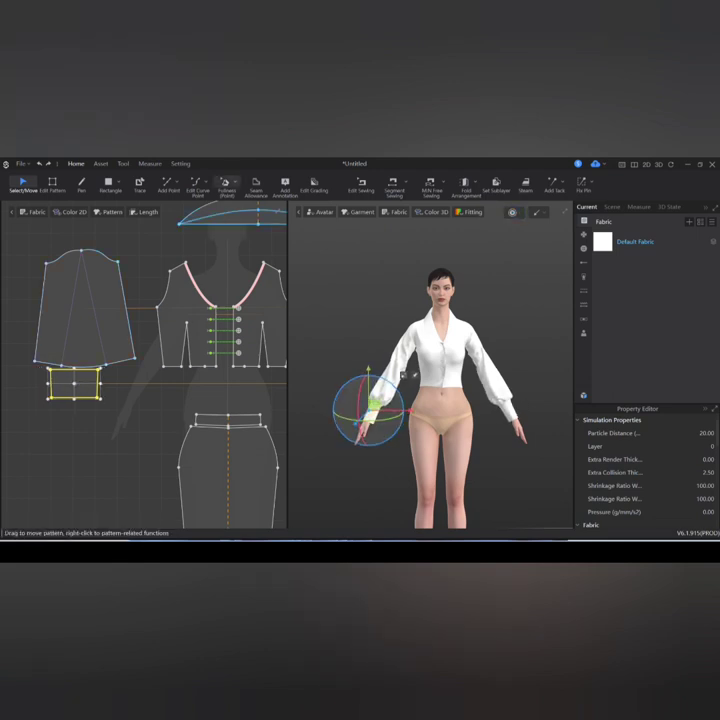
Spread the right side section of the upper sleeve outward from the cap with Fullness (Point).
{"action": "left_click", "coordinate": [225, 184]}
{"action": "left_click", "coordinate": [81, 251]}
{"action": "left_click", "coordinate": [128, 330]}
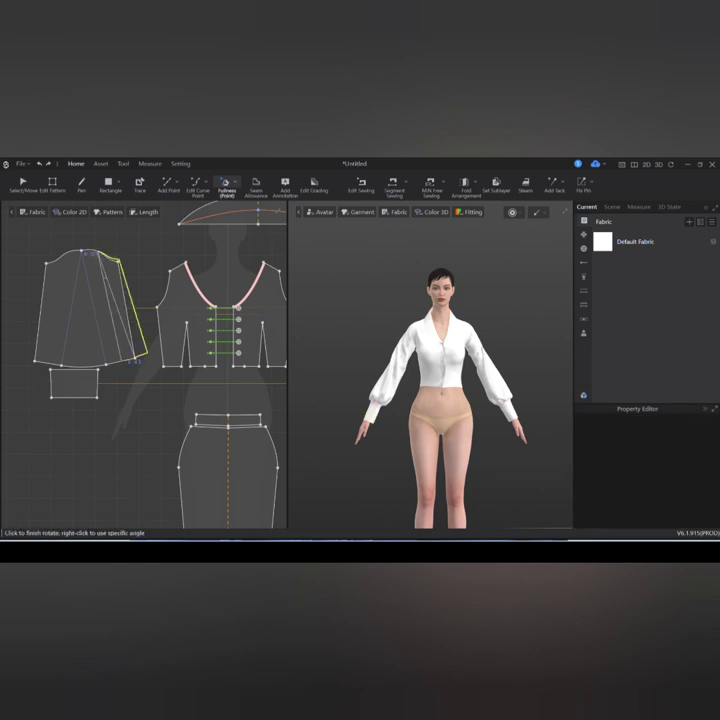
{"action": "right_click", "coordinate": [137, 360]}
{"action": "key", "text": "Return"}
Try to spread the left side section of the upper sleeve outward with Fullness (Point).
{"action": "left_click", "coordinate": [62, 255]}
{"action": "left_click", "coordinate": [40, 362]}
{"action": "left_click", "coordinate": [33, 310]}
{"action": "right_click", "coordinate": [24, 357]}
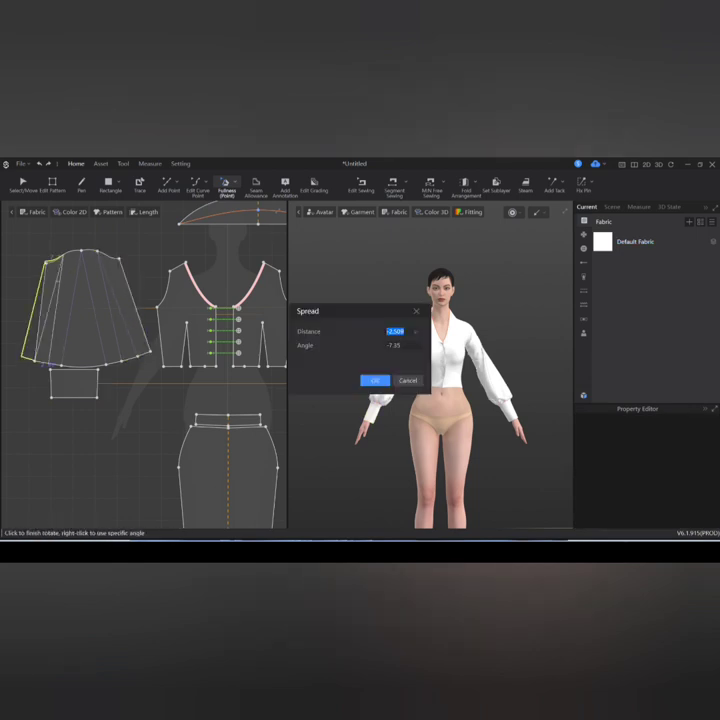
{"action": "key", "text": "Return"}
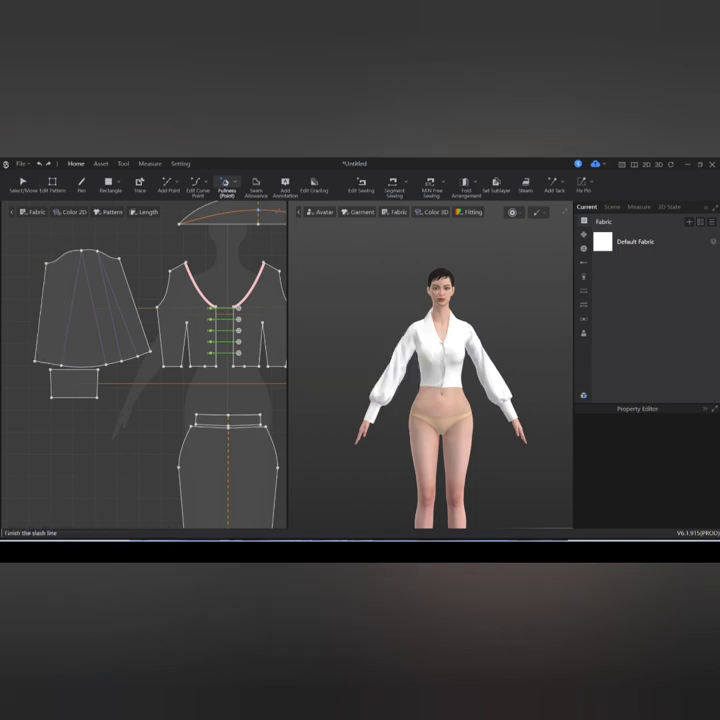
Spread the left side section of the upper sleeve with a new slash line from the cap to the lower edge.
{"action": "left_click", "coordinate": [45, 262]}
{"action": "left_click", "coordinate": [40, 310]}
{"action": "right_click", "coordinate": [60, 258]}
{"action": "type", "text": "1"}
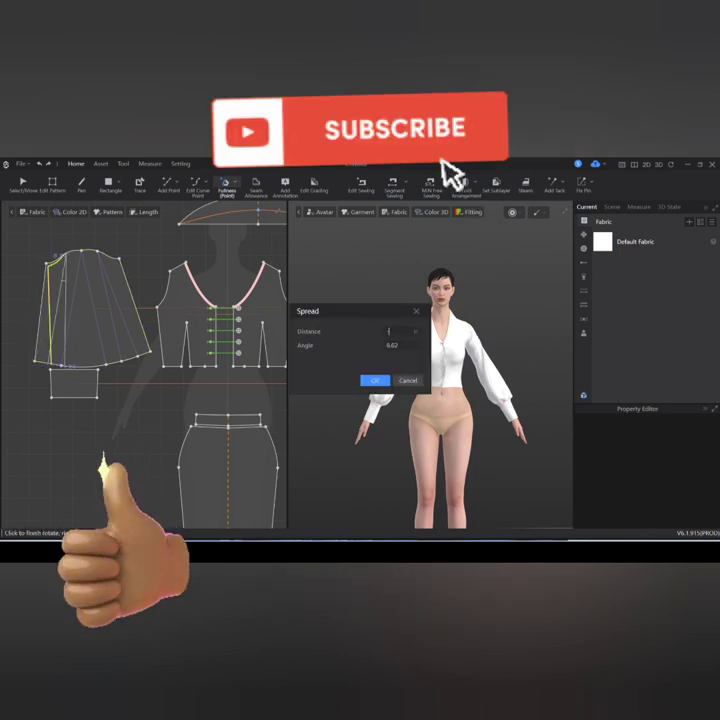
{"action": "key", "text": "Return"}
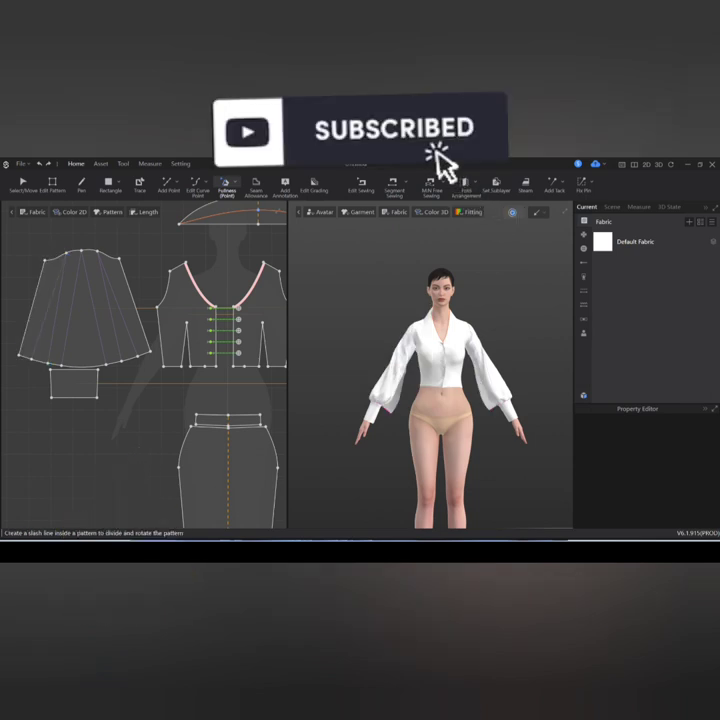
Scale the upper sleeve slightly wider, simulate the garment and check the sleeve from the side.
{"action": "key", "text": "a"}
{"action": "left_click", "coordinate": [107, 336]}
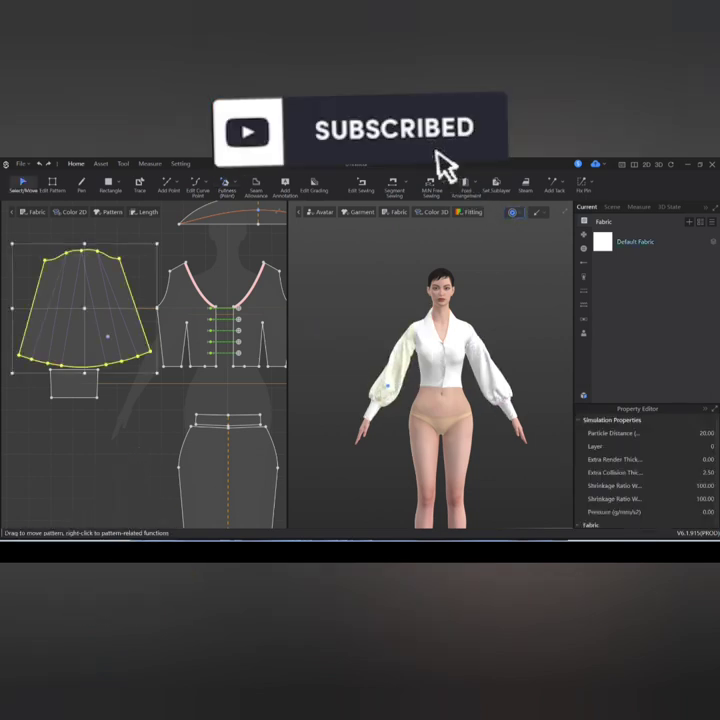
{"action": "key", "text": "space"}
{"action": "key", "text": "6"}
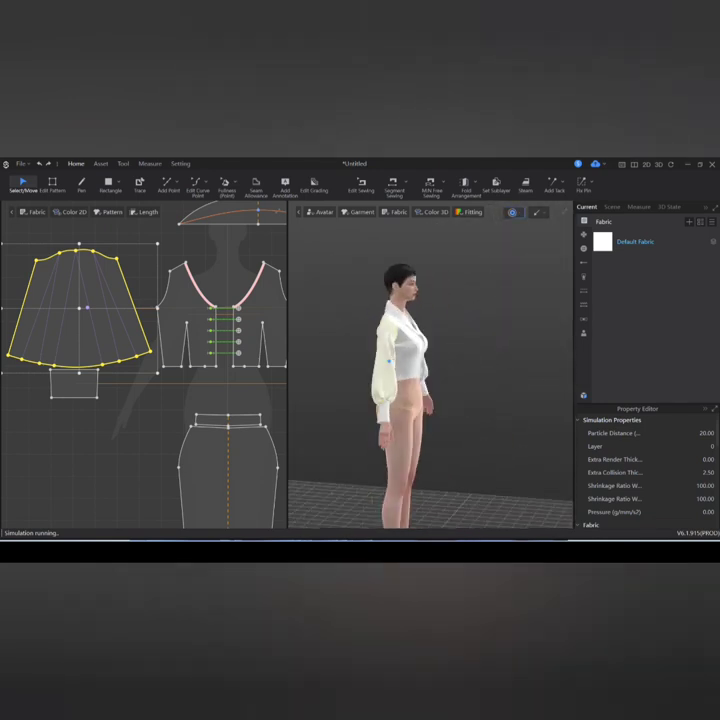
Narrow the cuff pattern slightly further and simulate the garment in front view.
{"action": "scroll", "coordinate": [56, 389], "scroll_direction": "up", "scroll_amount": 3}
{"action": "left_click", "coordinate": [57, 388]}
{"action": "left_click", "coordinate": [83, 381]}
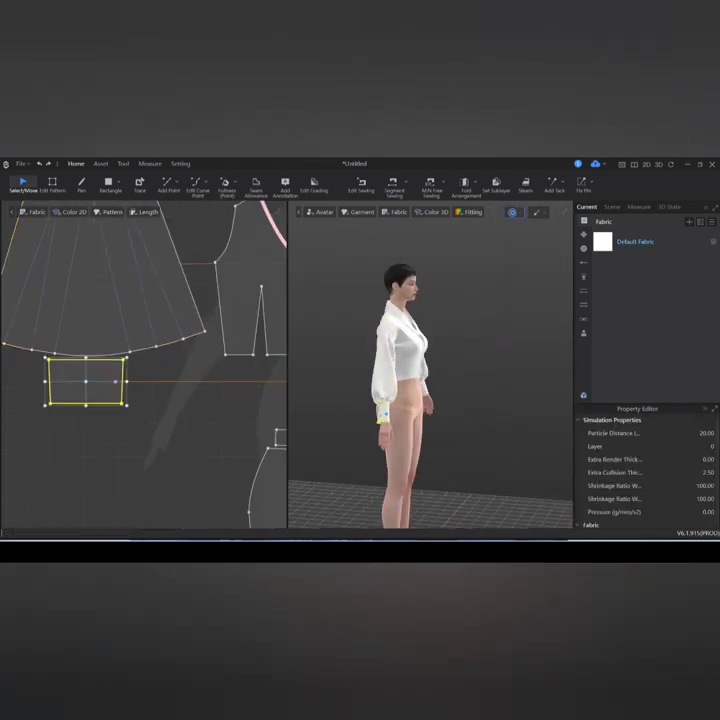
{"action": "key", "text": "space"}
{"action": "key", "text": "2"}
{"action": "key", "text": "space"}
{"action": "scroll", "coordinate": [73, 385], "scroll_direction": "down", "scroll_amount": 3}
{"action": "middle_click_drag", "start_coordinate": [72, 385], "coordinate": [79, 402]}
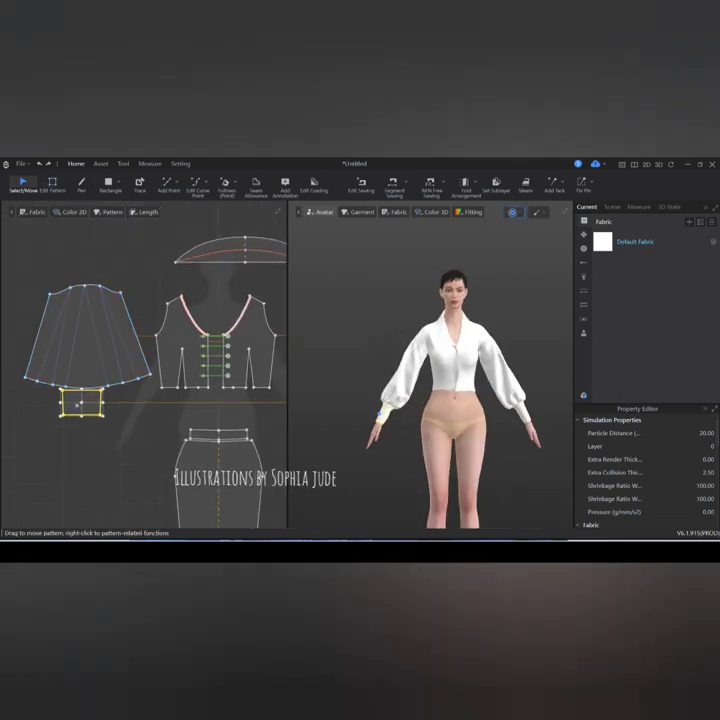
Spread the middle of the upper sleeve by 4 in with Fullness (Point), from the cap's top point to the lower edge.
{"action": "left_click", "coordinate": [226, 185]}
{"action": "left_click", "coordinate": [84, 287]}
{"action": "left_click", "coordinate": [84, 388]}
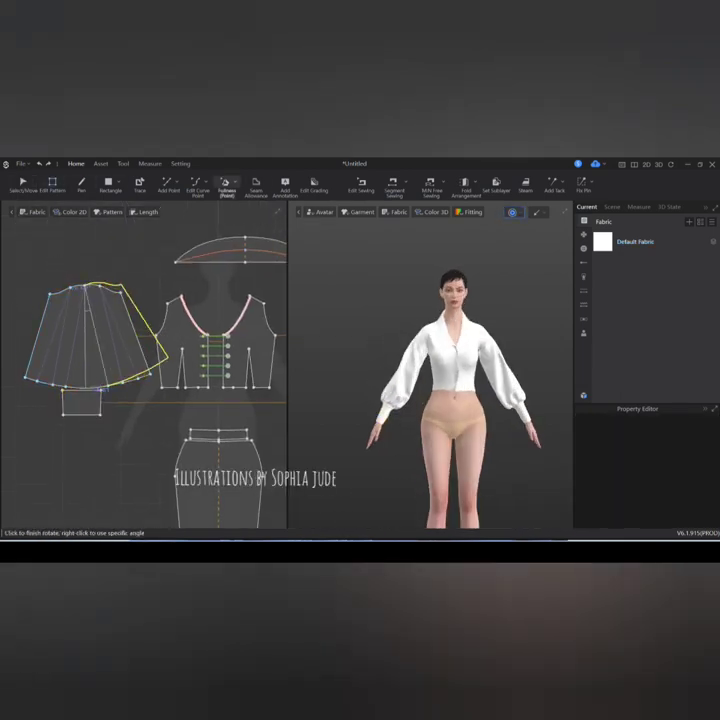
{"action": "right_click", "coordinate": [160, 360]}
{"action": "type", "text": "4"}
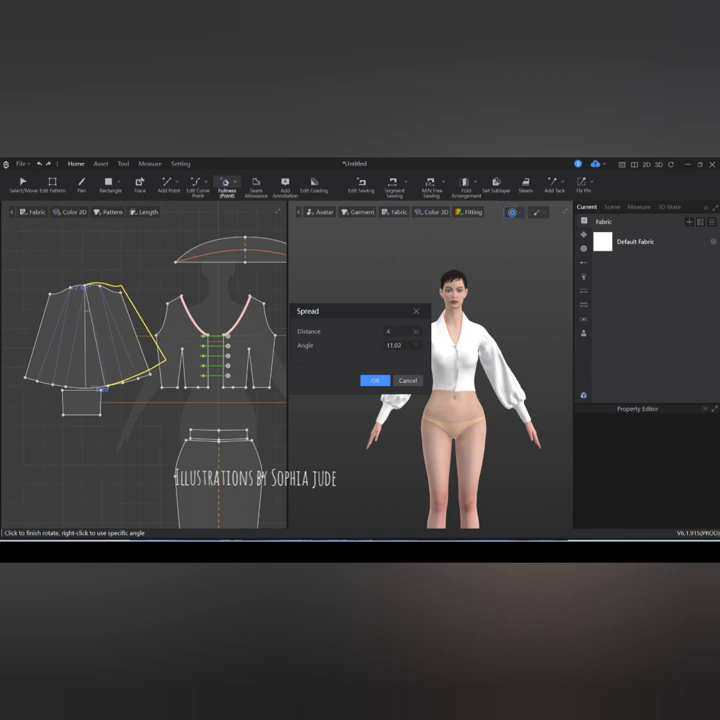
{"action": "key", "text": "Return"}
Rotate the widened upper sleeve level again and simulate the garment.
{"action": "key", "text": "a"}
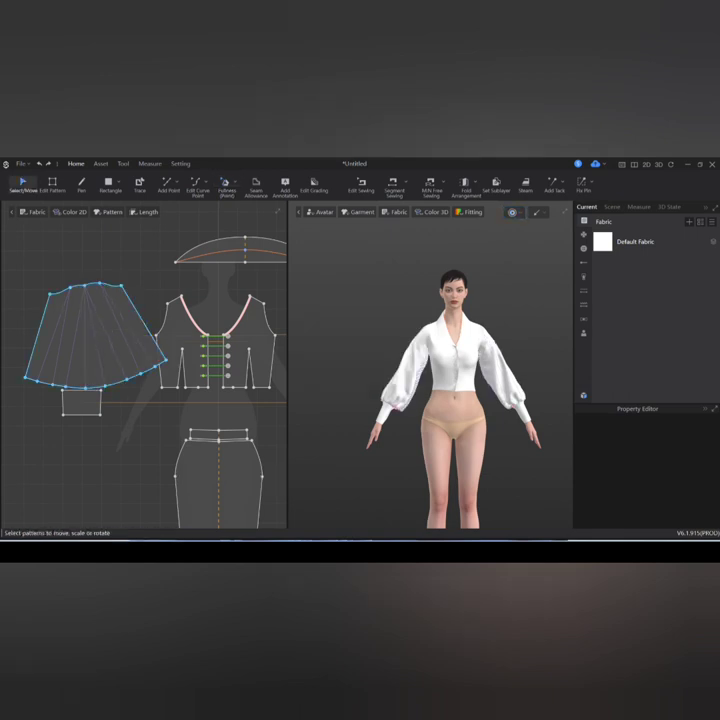
{"action": "left_click", "coordinate": [90, 330]}
{"action": "left_click_drag", "start_coordinate": [18, 278], "coordinate": [30, 275]}
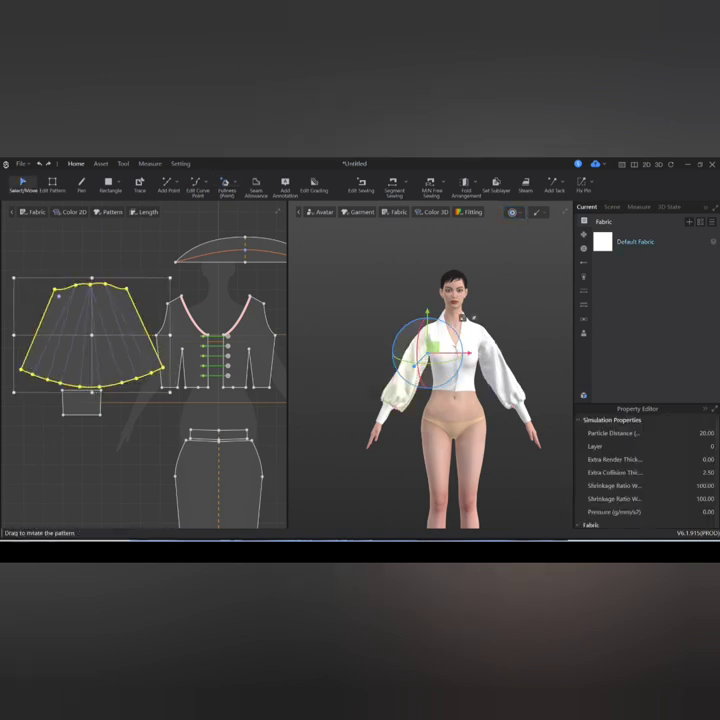
{"action": "key", "text": "space"}
Move the sleeve and cuff patterns clear of the bodice, leaving a gap between the upper sleeve and its cuff.
{"action": "scroll", "coordinate": [145, 380], "scroll_direction": "down", "scroll_amount": 3}
{"action": "left_click_drag", "start_coordinate": [128, 385], "coordinate": [84, 385]}
{"action": "middle_click_drag", "start_coordinate": [272, 365], "coordinate": [180, 365]}
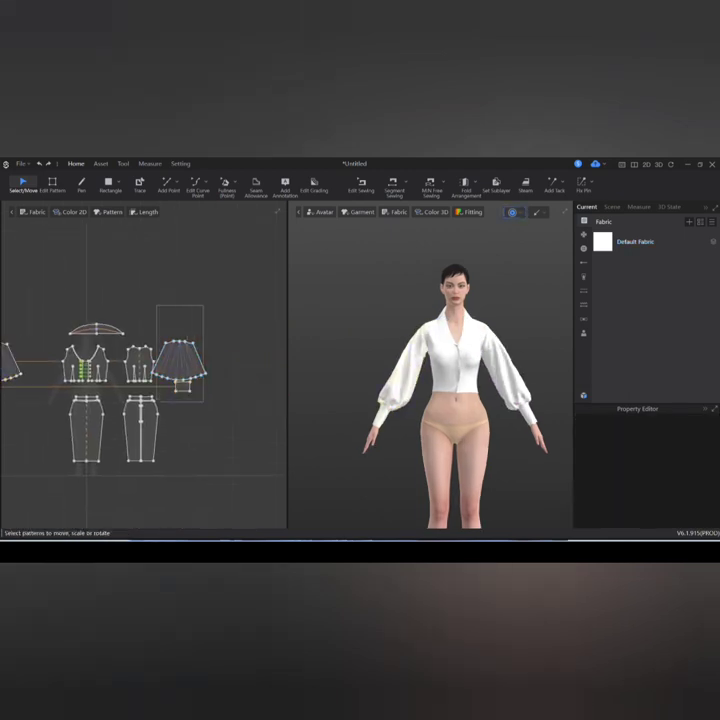
{"action": "left_click", "coordinate": [180, 365]}
{"action": "left_click_drag", "start_coordinate": [180, 365], "coordinate": [202, 365]}
{"action": "left_click", "coordinate": [205, 470]}
{"action": "middle_click_drag", "start_coordinate": [205, 494], "coordinate": [212, 463]}
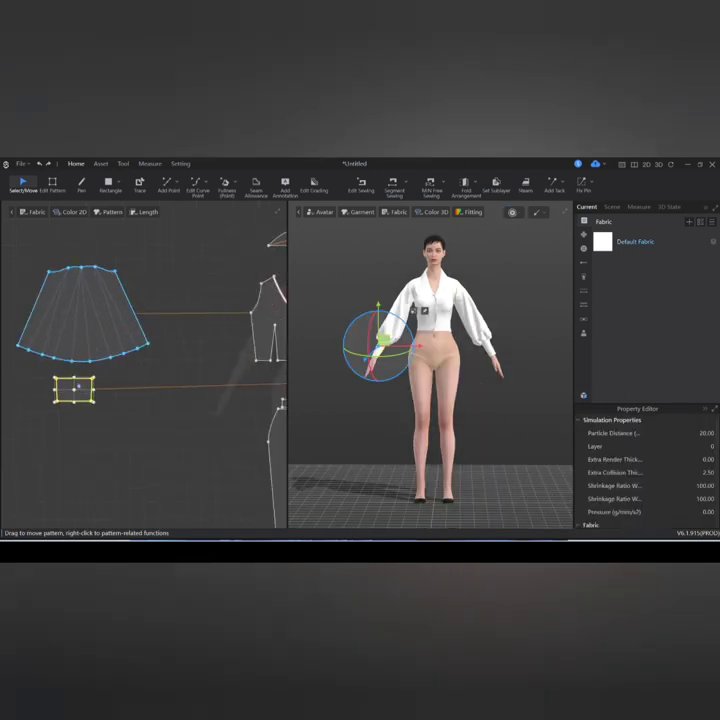
{"action": "key", "text": "Escape"}
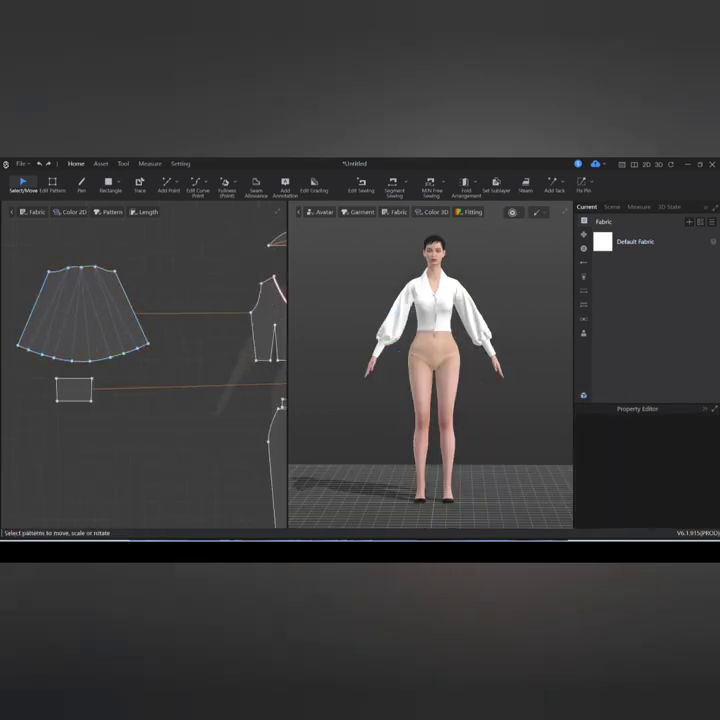
{"action": "key", "text": "z"}
{"action": "left_click", "coordinate": [138, 348]}
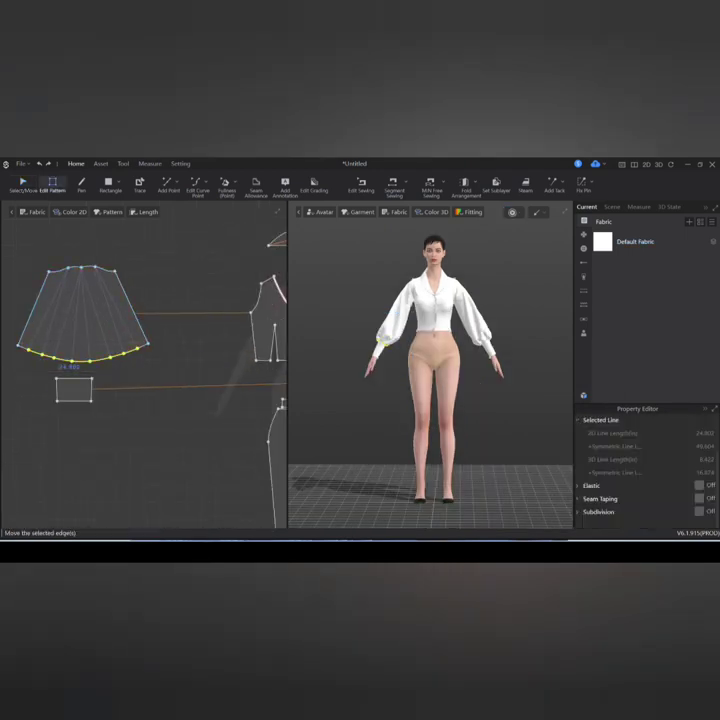
{"action": "right_click", "coordinate": [138, 348]}
{"action": "key", "text": "Escape"}
{"action": "left_click", "coordinate": [35, 352]}
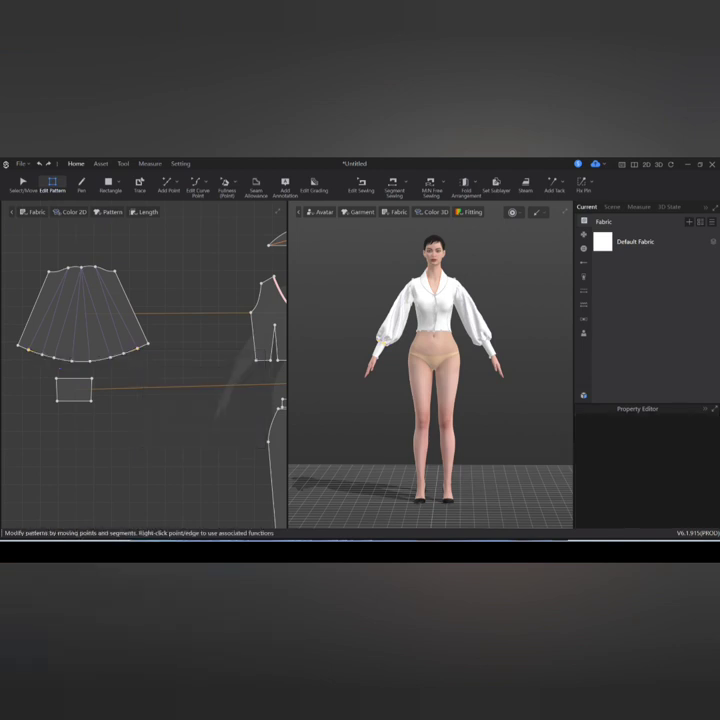
Convert the intermediate points along the upper sleeve's lower edge to curve points, and bow that edge downward with Edit Curvature.
{"action": "scroll", "coordinate": [35, 352], "scroll_direction": "up", "scroll_amount": 2}
{"action": "left_click", "coordinate": [22, 345]}
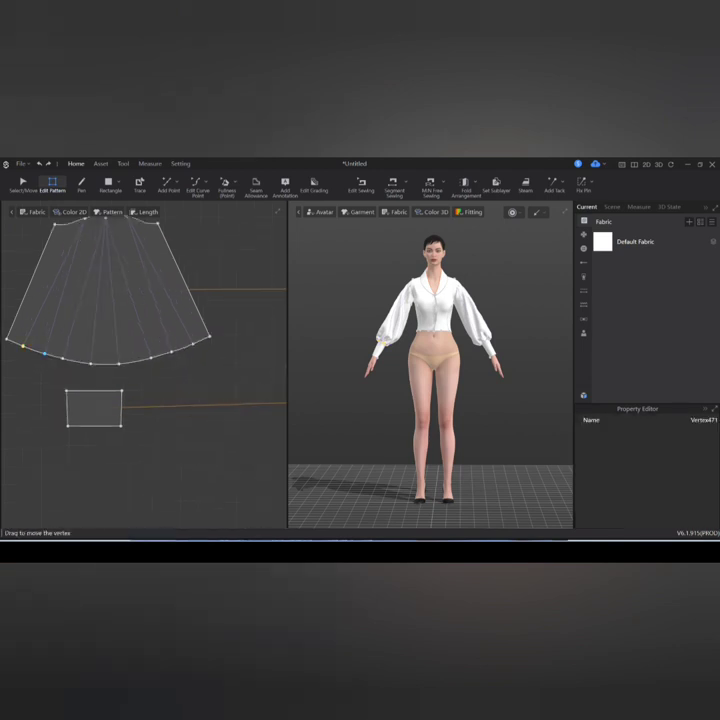
{"action": "left_click", "coordinate": [63, 358], "text": "shift"}
{"action": "left_click", "coordinate": [119, 364], "text": "shift"}
{"action": "left_click", "coordinate": [151, 357], "text": "shift"}
{"action": "left_click", "coordinate": [172, 350], "text": "shift"}
{"action": "right_click", "coordinate": [193, 344]}
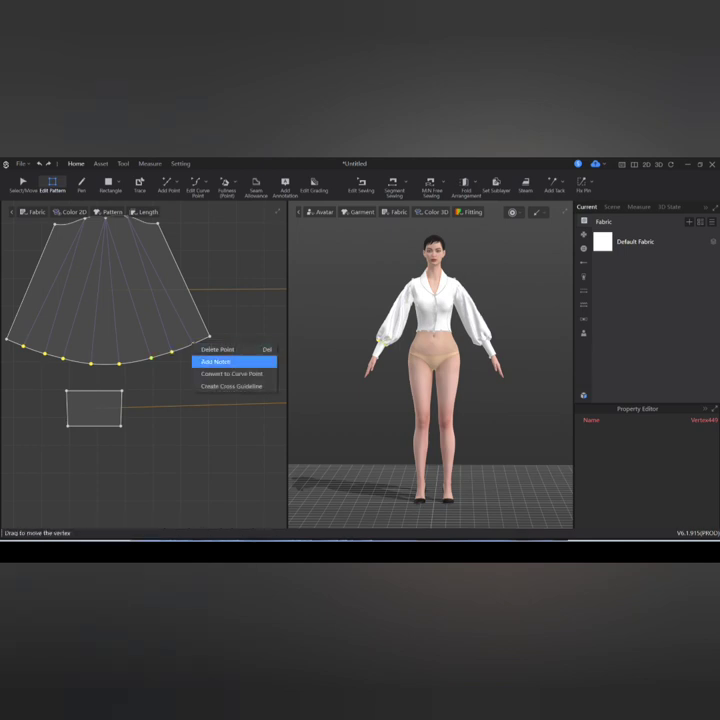
{"action": "left_click", "coordinate": [230, 373]}
{"action": "scroll", "coordinate": [196, 390], "scroll_direction": "down", "scroll_amount": 2}
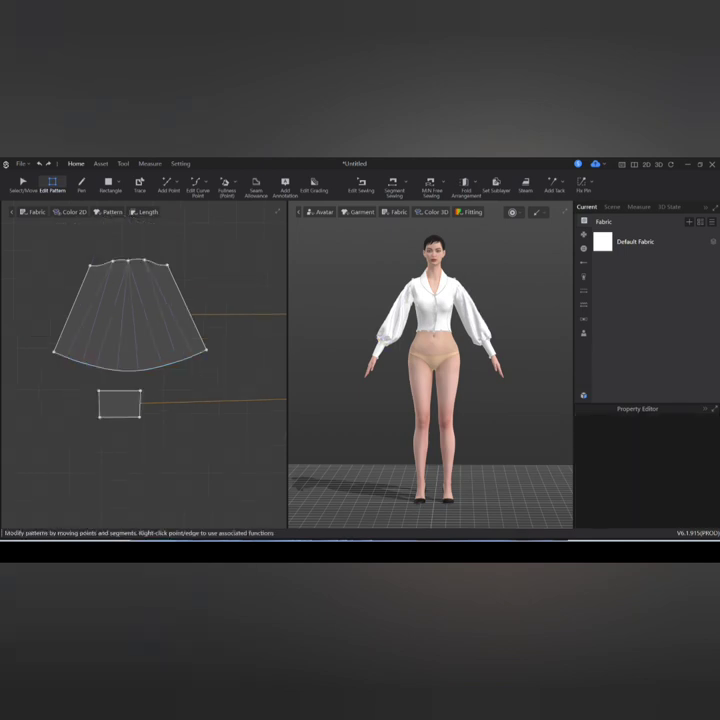
{"action": "key", "text": "c"}
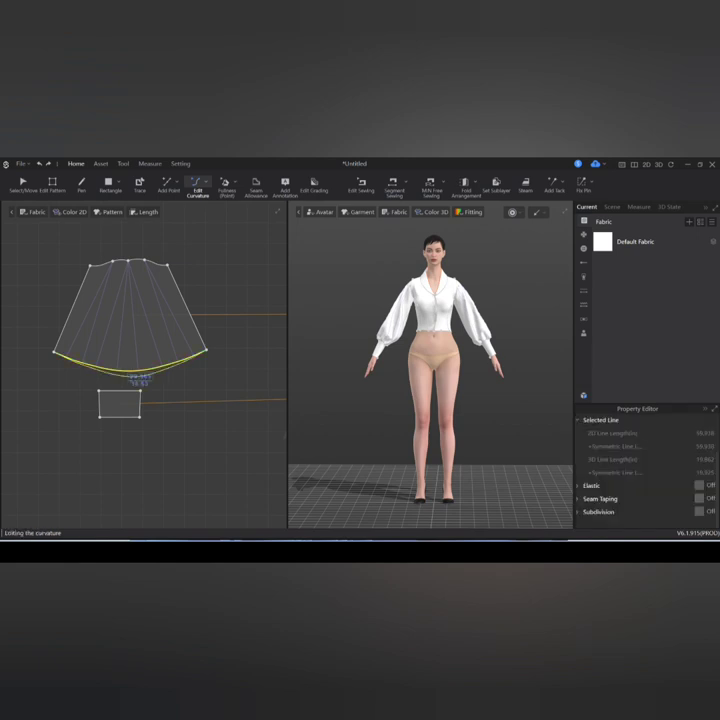
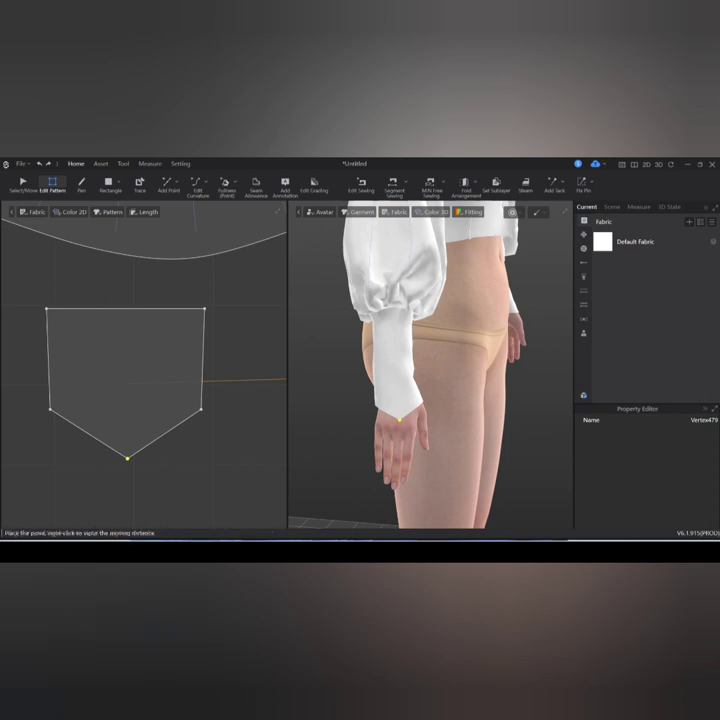
Move the middle point of the cuff's pointed lower edge further down, simulate the garment and select the cuff for pattern editing.
{"action": "left_click_drag", "start_coordinate": [127, 458], "coordinate": [127, 480]}
{"action": "key", "text": "space"}
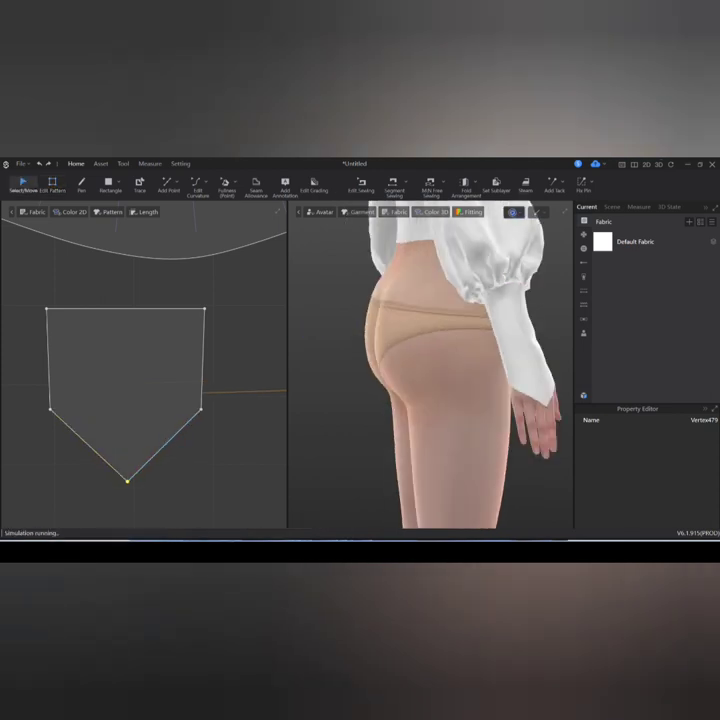
{"action": "left_click", "coordinate": [113, 451]}
{"action": "key", "text": "z"}
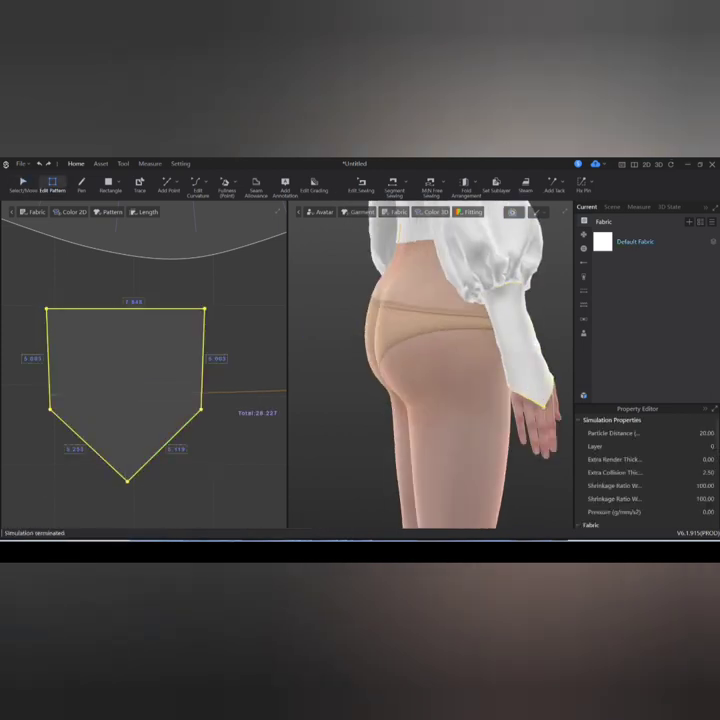
Draw a very narrow vertical rectangular strip just below the pointed cuff as a finger-loop pattern.
{"action": "right_click_drag", "start_coordinate": [113, 451], "coordinate": [113, 381]}
{"action": "scroll", "coordinate": [113, 381], "scroll_direction": "down", "scroll_amount": 3}
{"action": "key", "text": "s"}
{"action": "scroll", "coordinate": [108, 406], "scroll_direction": "down", "scroll_amount": 2}
{"action": "left_click_drag", "start_coordinate": [110, 408], "coordinate": [114, 410]}
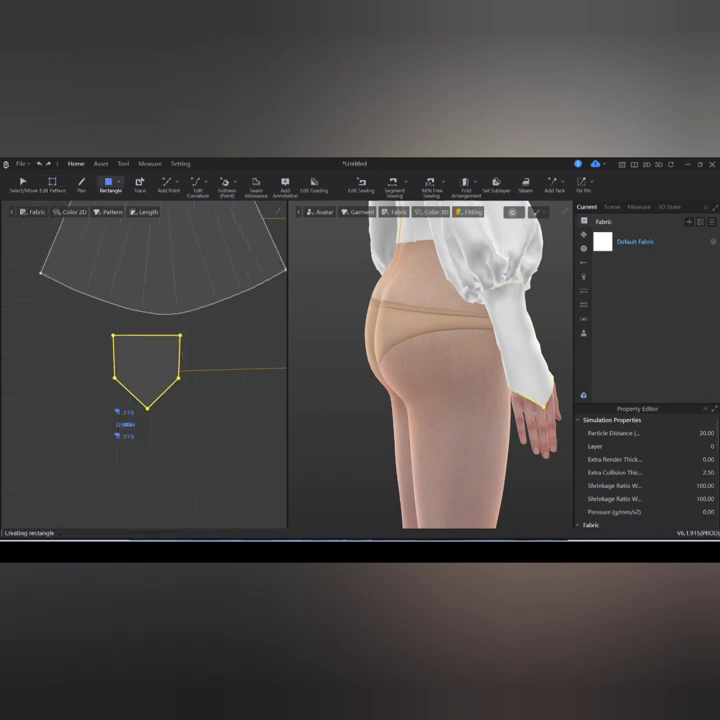
{"action": "left_click_drag", "start_coordinate": [118, 480], "coordinate": [119, 482]}
{"action": "scroll", "coordinate": [161, 482], "scroll_direction": "down", "scroll_amount": 3}
{"action": "scroll", "coordinate": [430, 400], "scroll_direction": "down", "scroll_amount": 5}
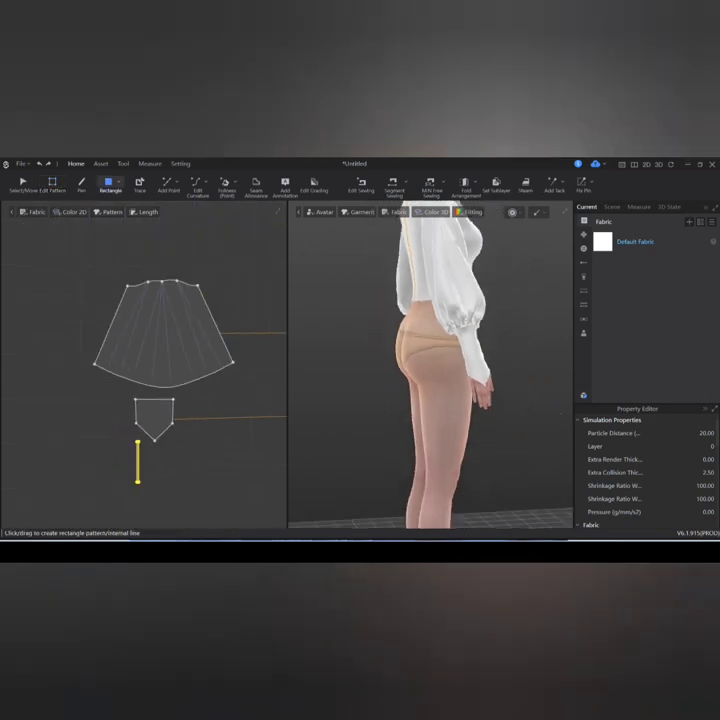
Sew the strip's short upper edge to one side of the cuff's lower point with free sewing.
{"action": "scroll", "coordinate": [430, 400], "scroll_direction": "up", "scroll_amount": 3}
{"action": "scroll", "coordinate": [212, 434], "scroll_direction": "up", "scroll_amount": 3}
{"action": "right_click_drag", "start_coordinate": [212, 434], "coordinate": [212, 384]}
{"action": "key", "text": "a"}
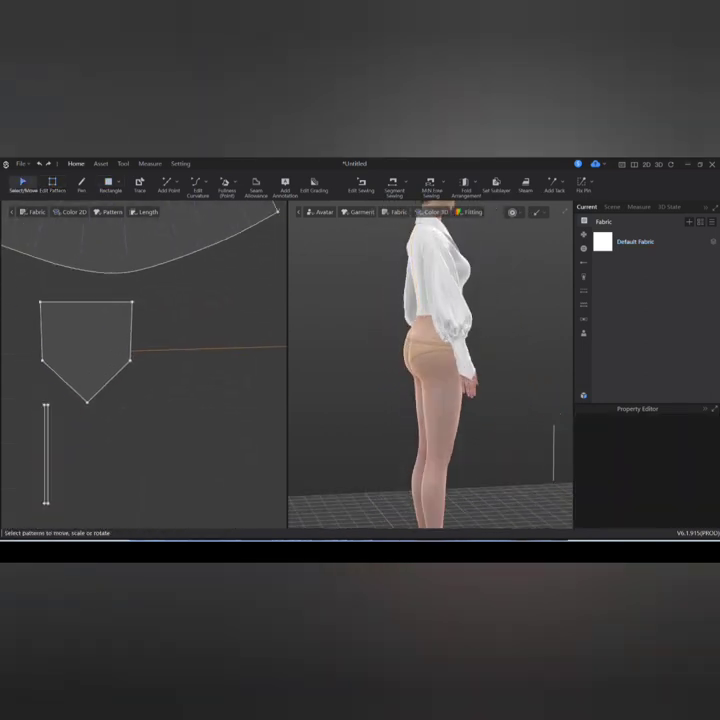
{"action": "left_click", "coordinate": [430, 183]}
{"action": "scroll", "coordinate": [49, 395], "scroll_direction": "up", "scroll_amount": 3}
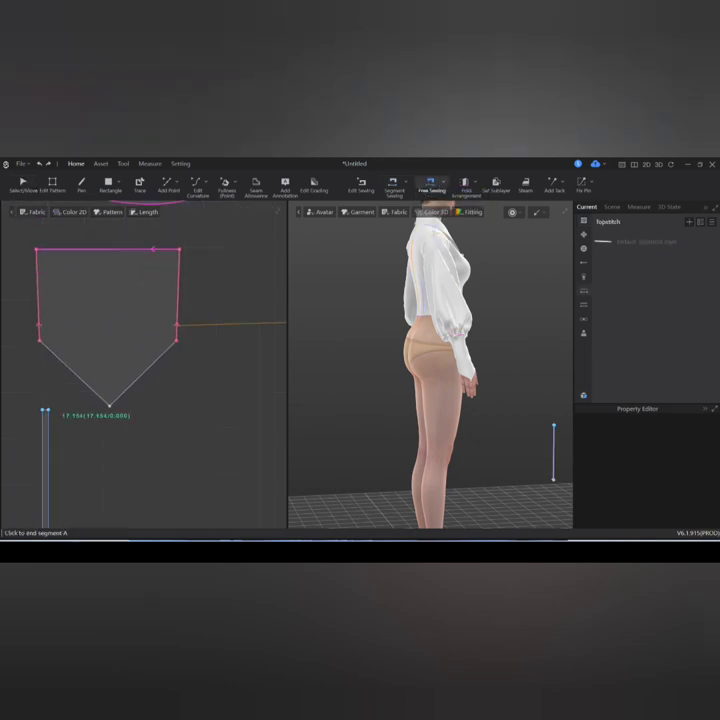
{"action": "scroll", "coordinate": [109, 403], "scroll_direction": "up", "scroll_amount": 3}
{"action": "left_click", "coordinate": [108, 401]}
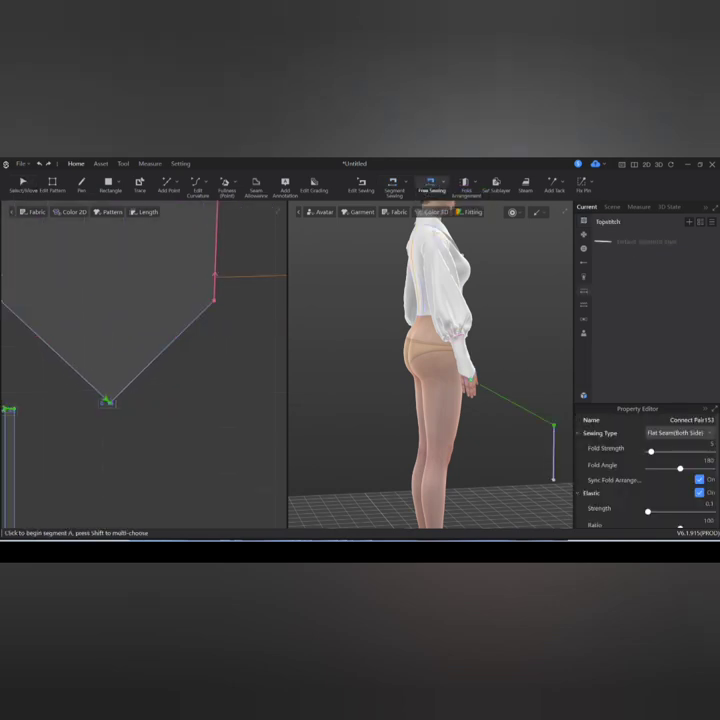
Sew the strip's short lower edge to the other side of the cuff's point to close the finger loop.
{"action": "scroll", "coordinate": [108, 401], "scroll_direction": "down", "scroll_amount": 3}
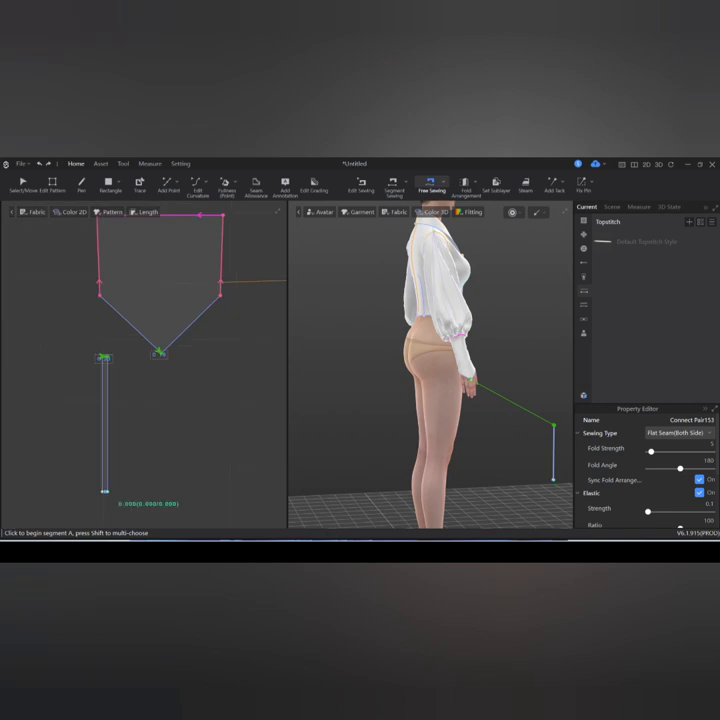
{"action": "left_click", "coordinate": [101, 490]}
{"action": "left_click", "coordinate": [108, 490]}
{"action": "scroll", "coordinate": [155, 350], "scroll_direction": "up", "scroll_amount": 2}
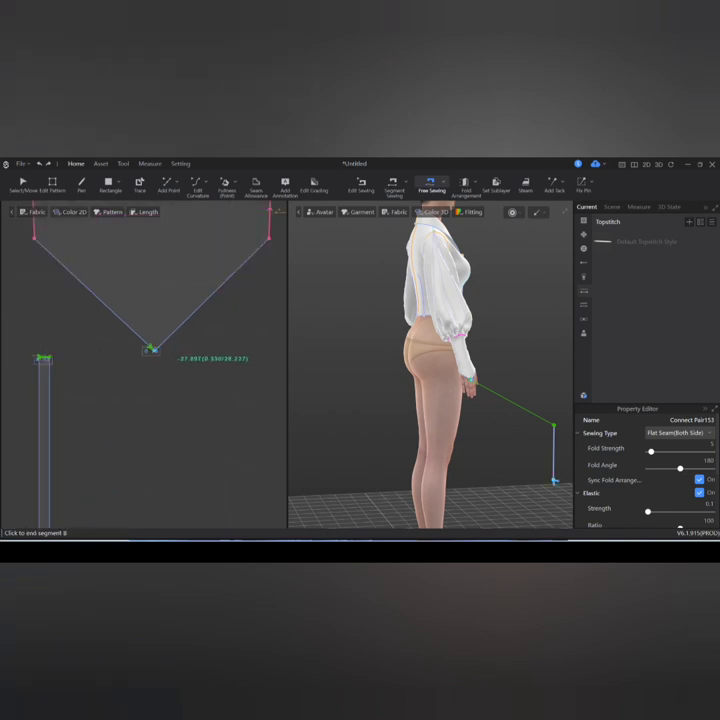
{"action": "left_click", "coordinate": [151, 349]}
{"action": "scroll", "coordinate": [164, 363], "scroll_direction": "down", "scroll_amount": 3}
{"action": "key", "text": "a"}
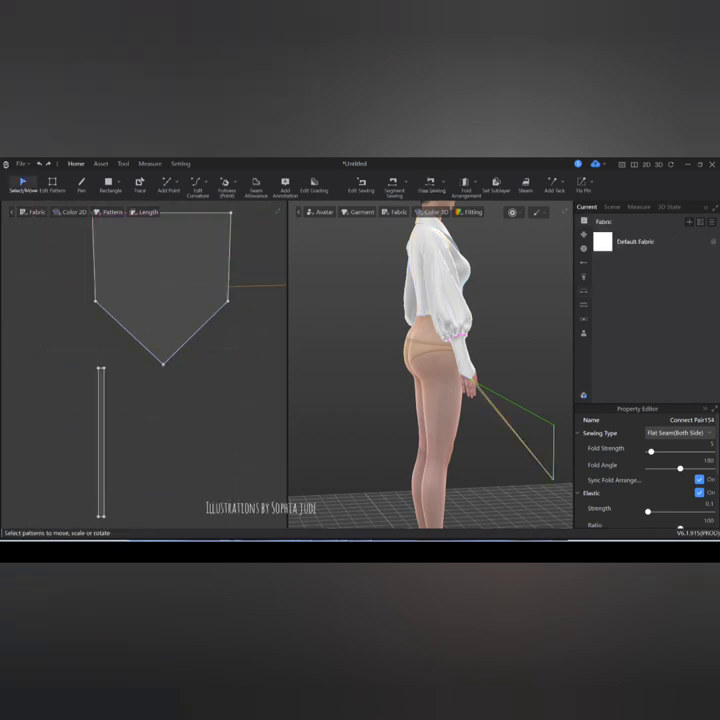
Simulate the finger-loop strip at the avatar's hand and set its particle distance to 5.
{"action": "left_click", "coordinate": [100, 440]}
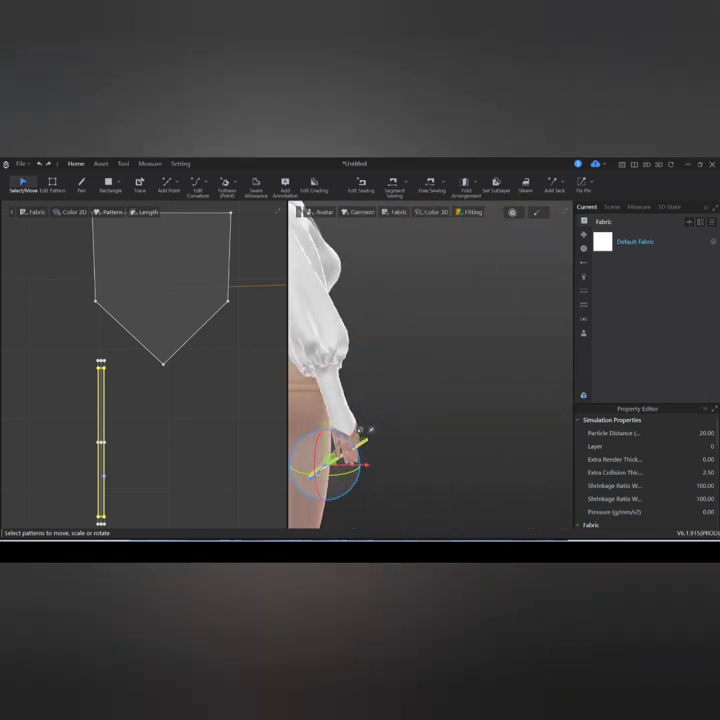
{"action": "key", "text": "space"}
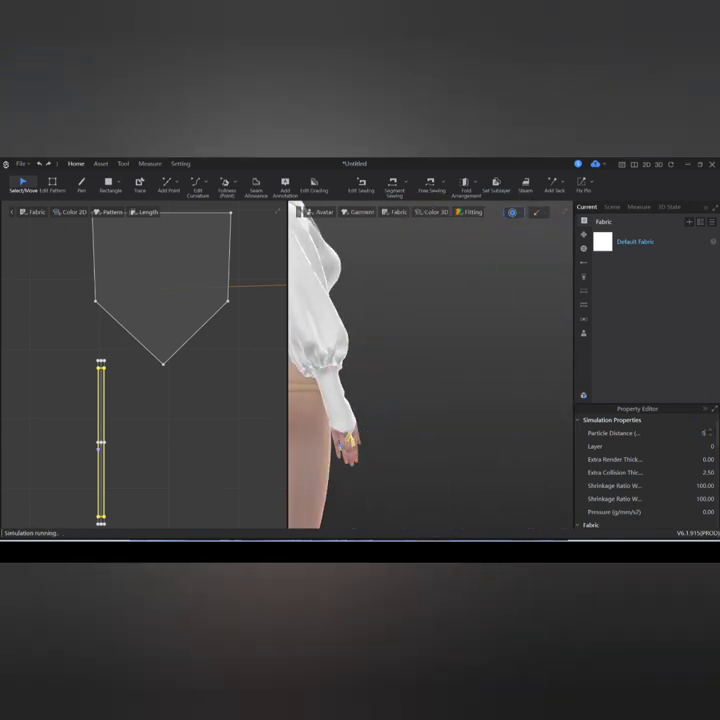
{"action": "key", "text": "space"}
{"action": "key", "text": "space"}
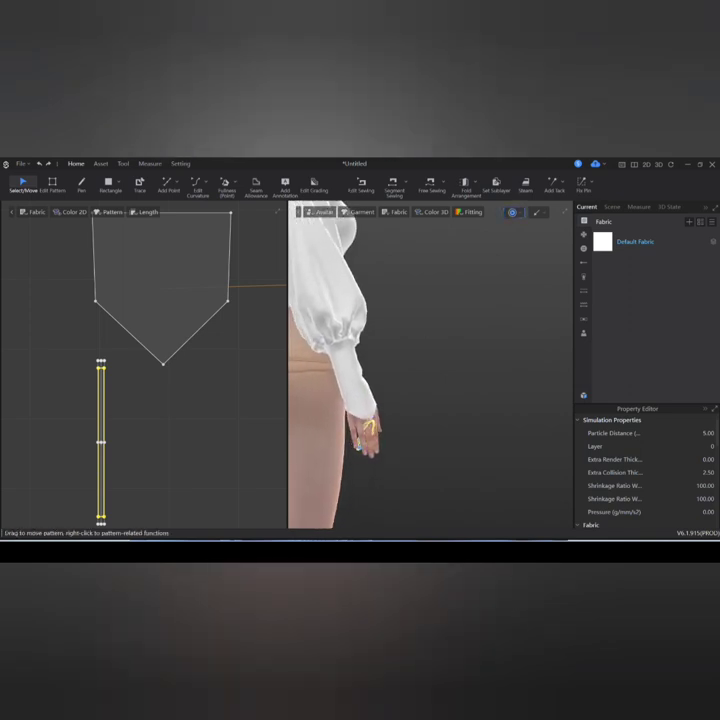
Shorten the finger-loop strip to less than half its length by scaling its lower end upward, and simulate.
{"action": "left_click", "coordinate": [163, 290]}
{"action": "left_click", "coordinate": [100, 440]}
{"action": "scroll", "coordinate": [99, 515], "scroll_direction": "up", "scroll_amount": 3}
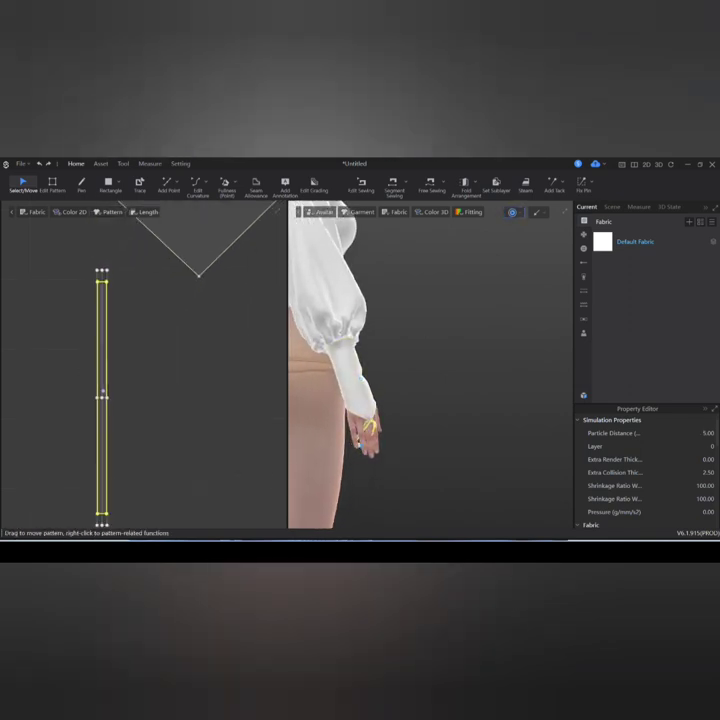
{"action": "middle_click_drag", "start_coordinate": [100, 520], "coordinate": [115, 489]}
{"action": "left_click_drag", "start_coordinate": [116, 493], "coordinate": [118, 355]}
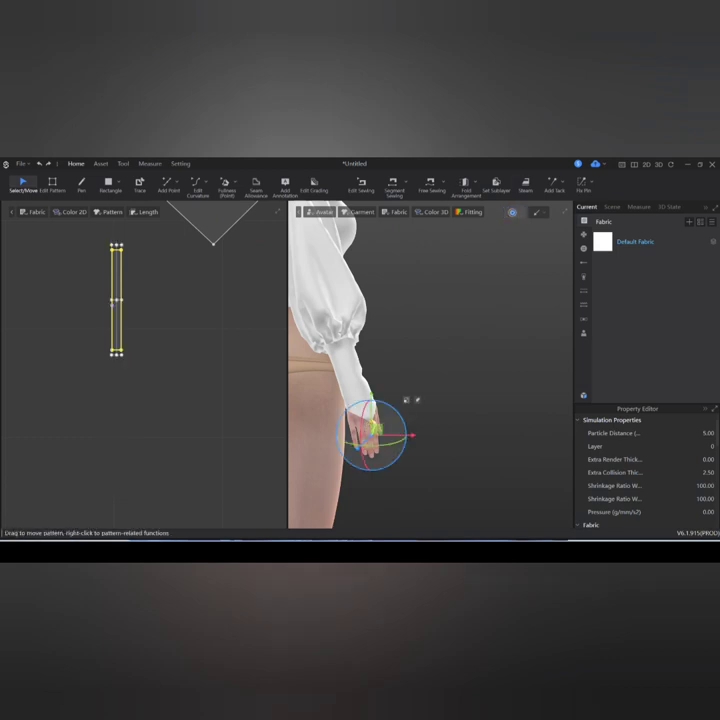
{"action": "key", "text": "space"}
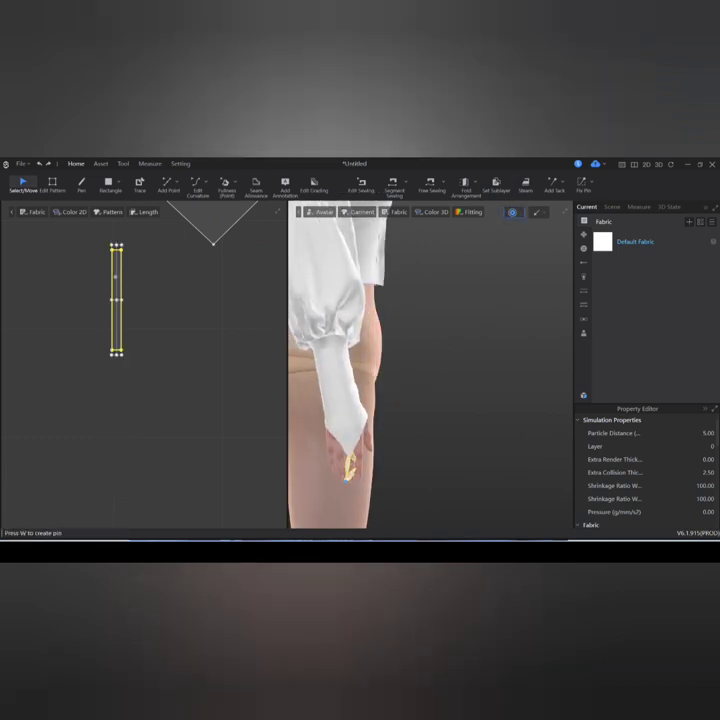
Adjust the cuff, finger loop and lower sleeve over the hand while the simulation is running.
{"action": "left_click", "coordinate": [342, 421]}
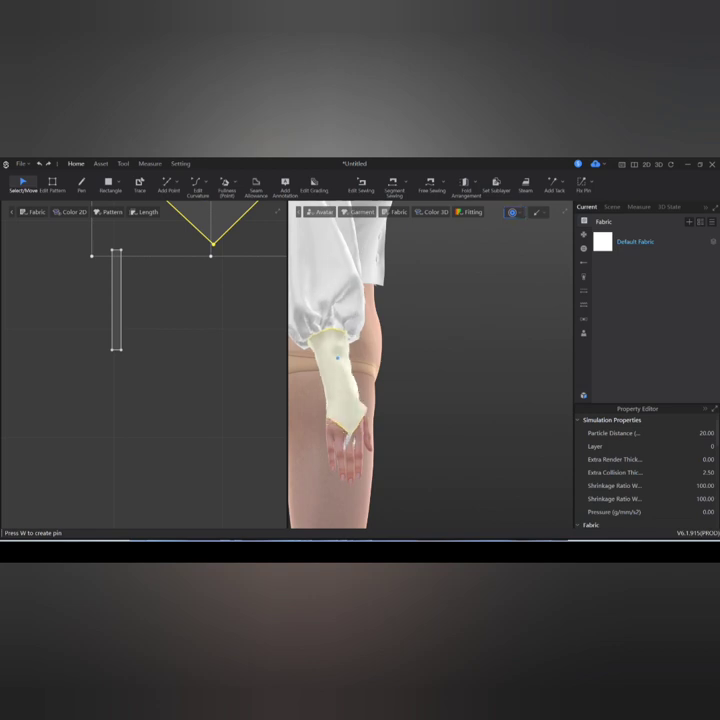
{"action": "left_click", "coordinate": [349, 334]}
{"action": "right_click", "coordinate": [349, 334]}
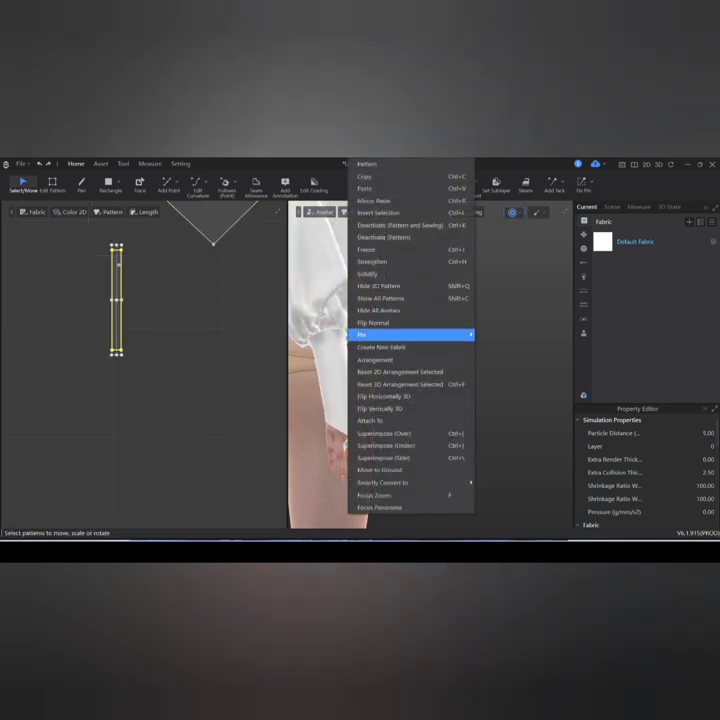
{"action": "left_click", "coordinate": [380, 213]}
{"action": "left_click", "coordinate": [345, 423]}
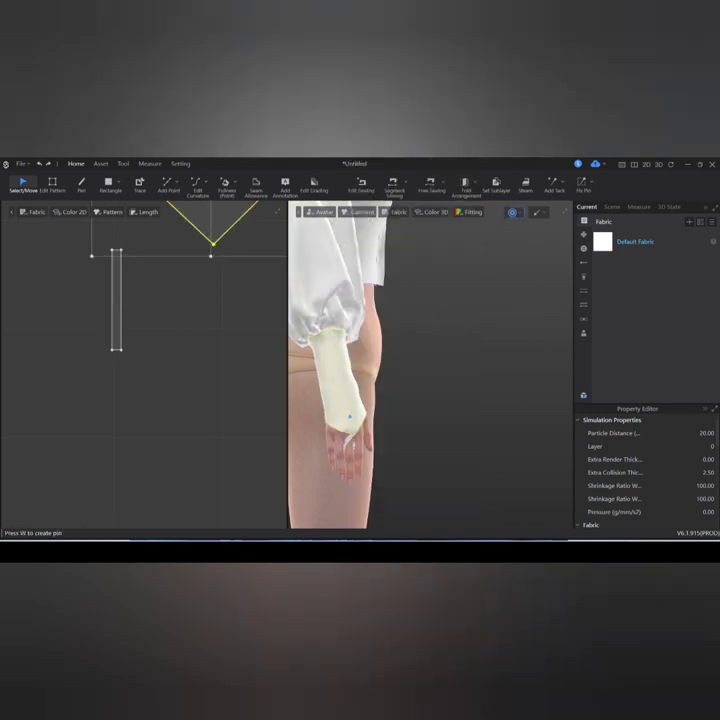
{"action": "left_click", "coordinate": [336, 309]}
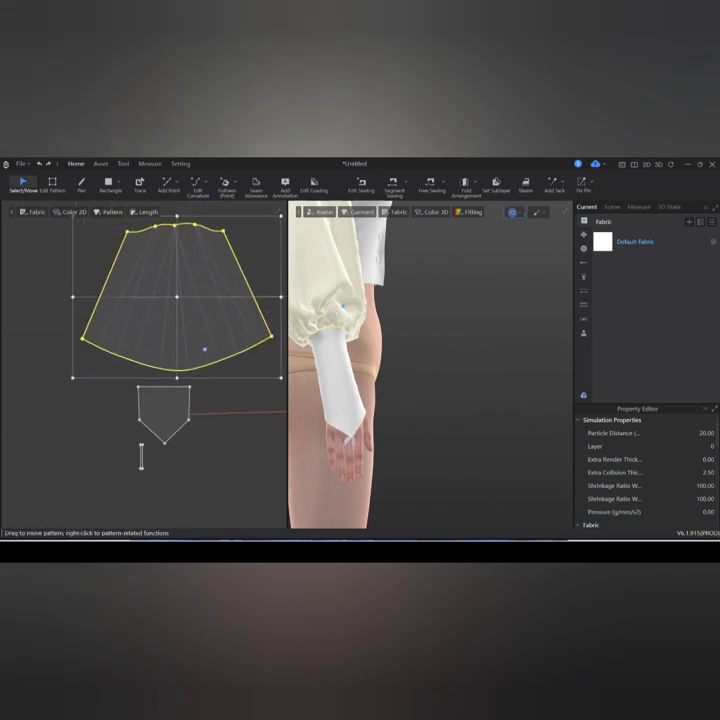
Select the sleeve and its cuff together, open their particle distance for editing, and simulate the garment.
{"action": "scroll", "coordinate": [178, 400], "scroll_direction": "down", "scroll_amount": 5}
{"action": "left_click", "coordinate": [88, 395]}
{"action": "scroll", "coordinate": [110, 415], "scroll_direction": "down", "scroll_amount": 3}
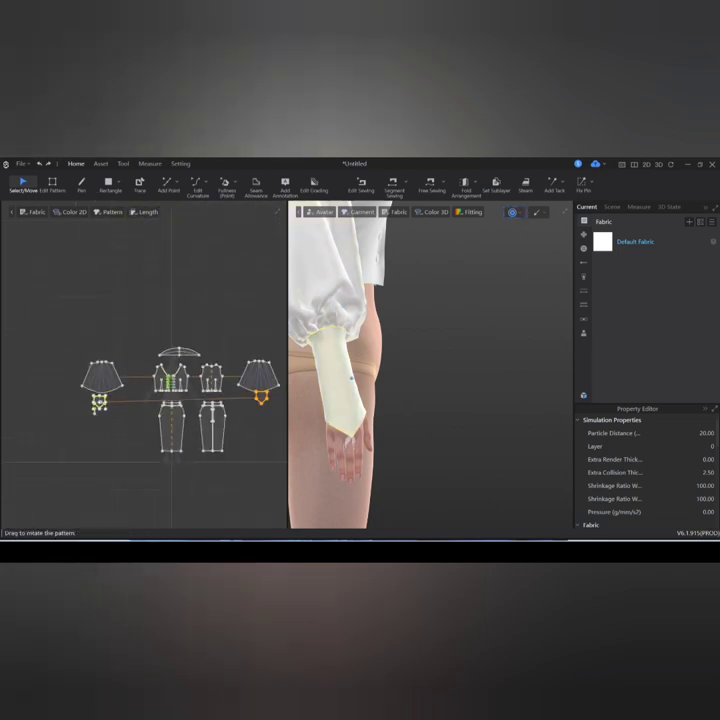
{"action": "left_click", "coordinate": [120, 430]}
{"action": "left_click_drag", "start_coordinate": [122, 403], "coordinate": [122, 410]}
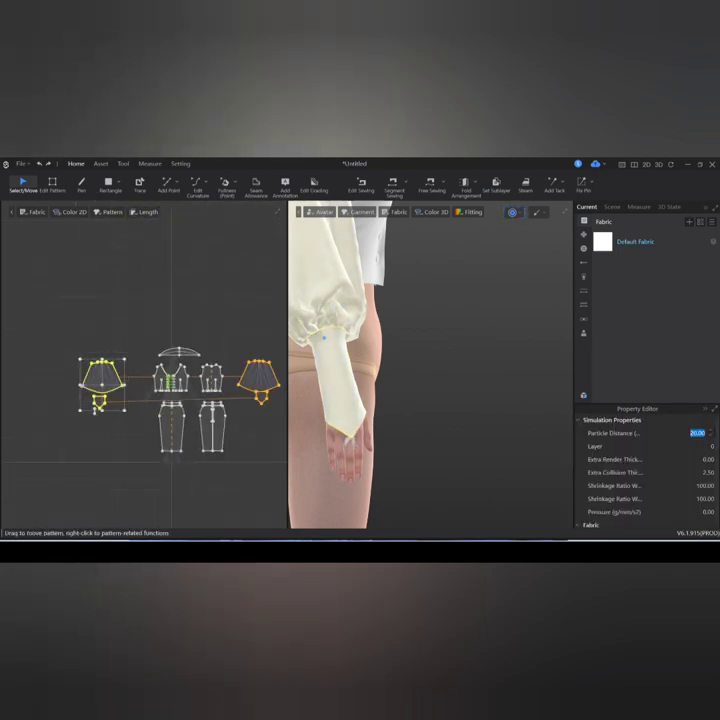
{"action": "key", "text": "Escape"}
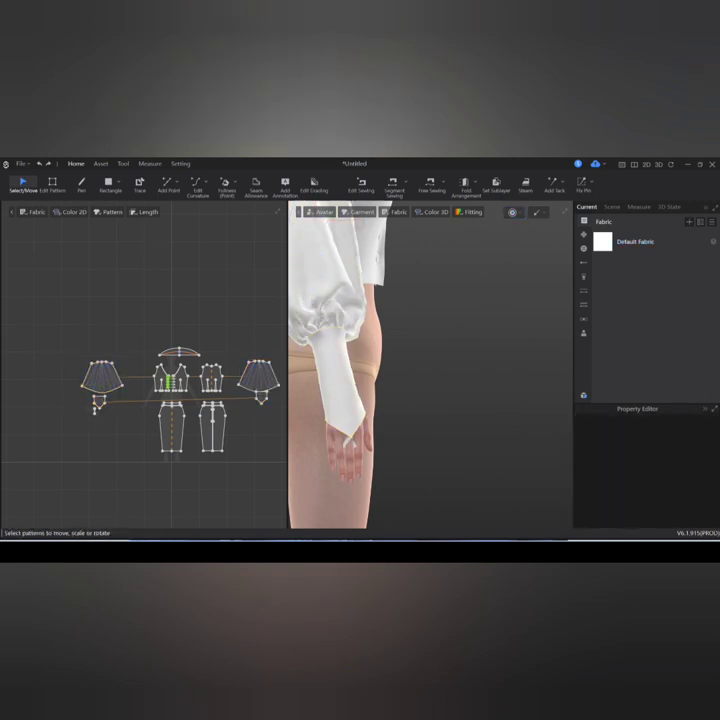
{"action": "key", "text": "space"}
{"action": "key", "text": "2"}
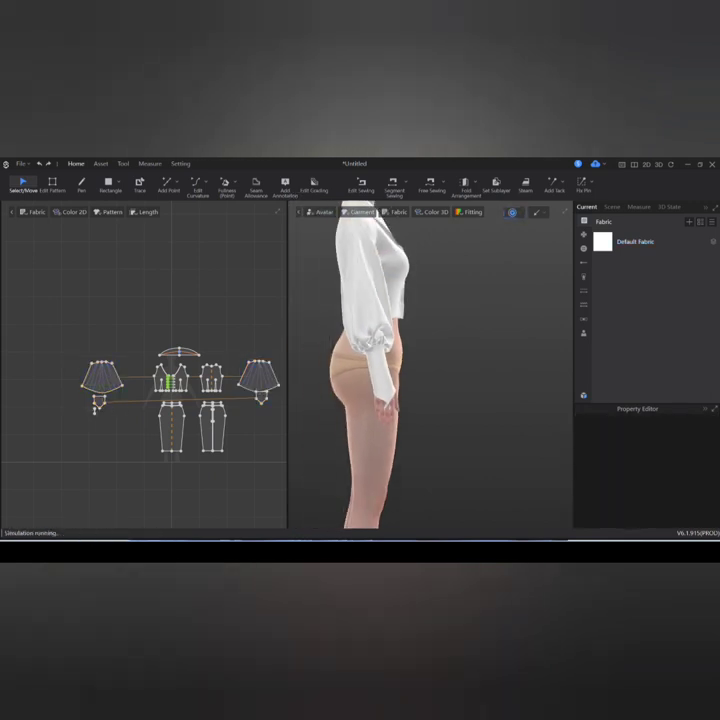
Create a symmetric copy of the finger-loop strip with its seams and place it below the opposite cuff.
{"action": "scroll", "coordinate": [90, 420], "scroll_direction": "up", "scroll_amount": 3}
{"action": "right_click", "coordinate": [100, 386]}
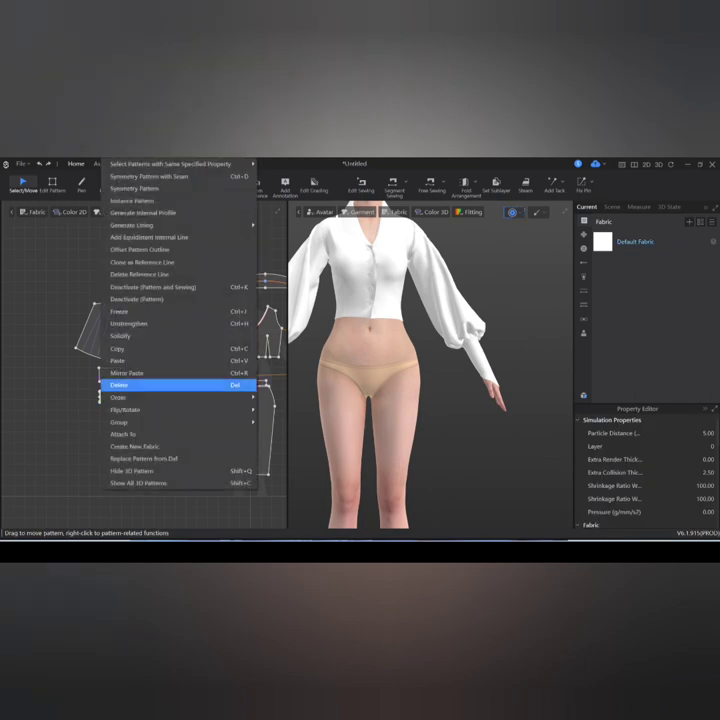
{"action": "left_click", "coordinate": [150, 176]}
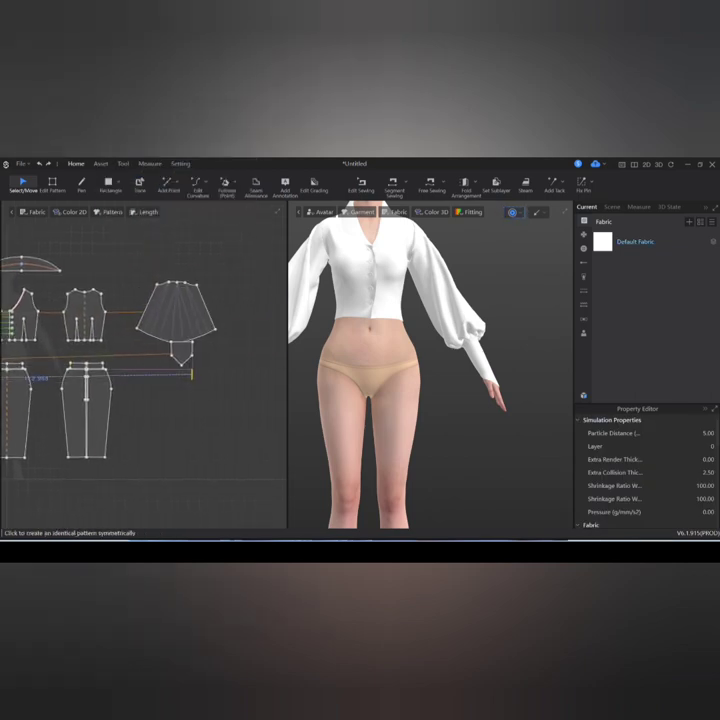
{"action": "left_click", "coordinate": [176, 315]}
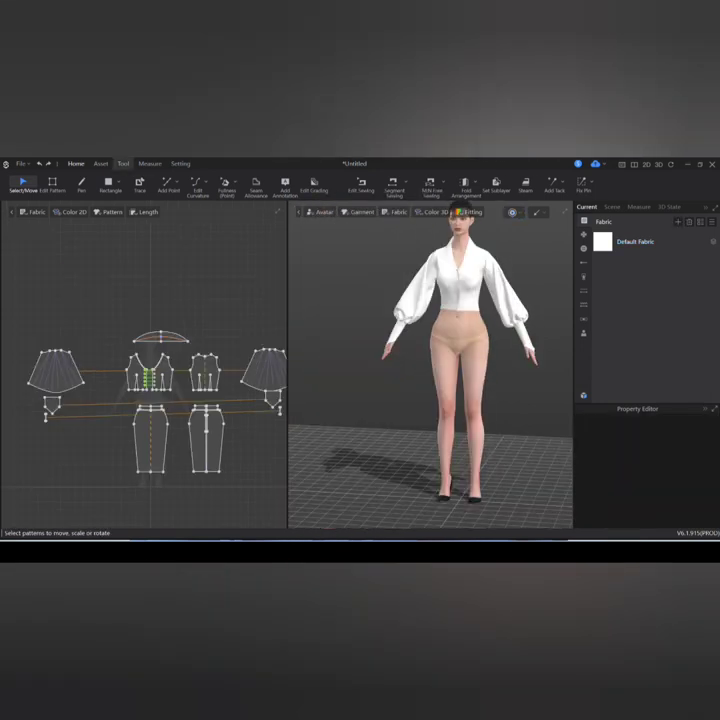
Draw a horizontal rectangle about 30.3 by 11.8 above the collar pattern and reduce its height to about 8.2.
{"action": "left_click", "coordinate": [110, 183]}
{"action": "left_click_drag", "start_coordinate": [156, 287], "coordinate": [218, 310]}
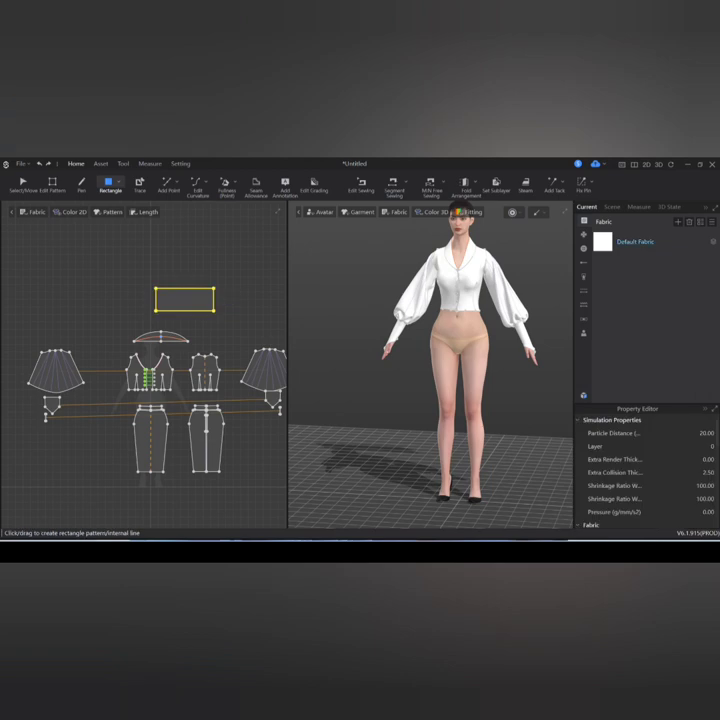
{"action": "middle_click_drag", "start_coordinate": [150, 400], "coordinate": [98, 410]}
{"action": "key", "text": "z"}
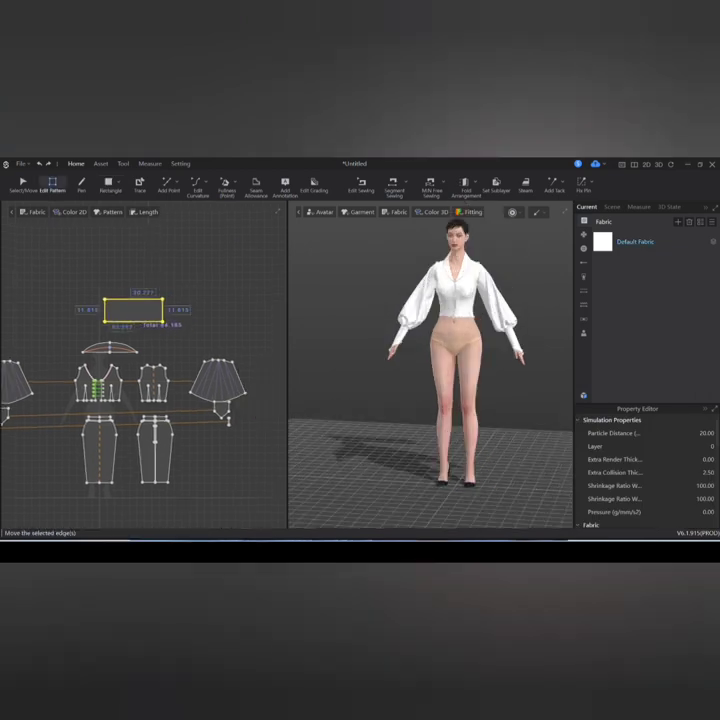
{"action": "scroll", "coordinate": [132, 321], "scroll_direction": "up", "scroll_amount": 3}
{"action": "left_click_drag", "start_coordinate": [135, 321], "coordinate": [135, 307]}
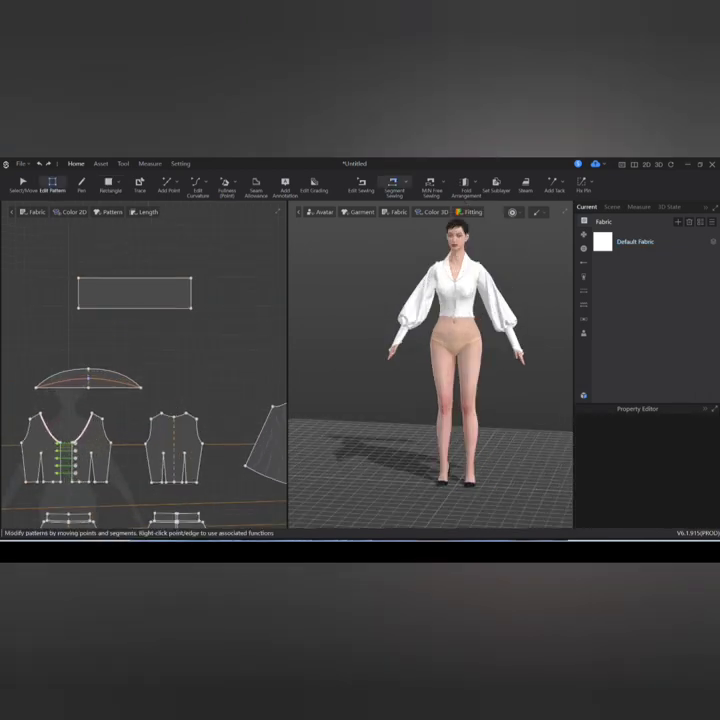
Set the new rectangle's whole upper edge as the first side of an M:N free sewing.
{"action": "left_click", "coordinate": [430, 184]}
{"action": "left_click", "coordinate": [79, 278]}
{"action": "left_click", "coordinate": [191, 278]}
{"action": "key", "text": "Return"}
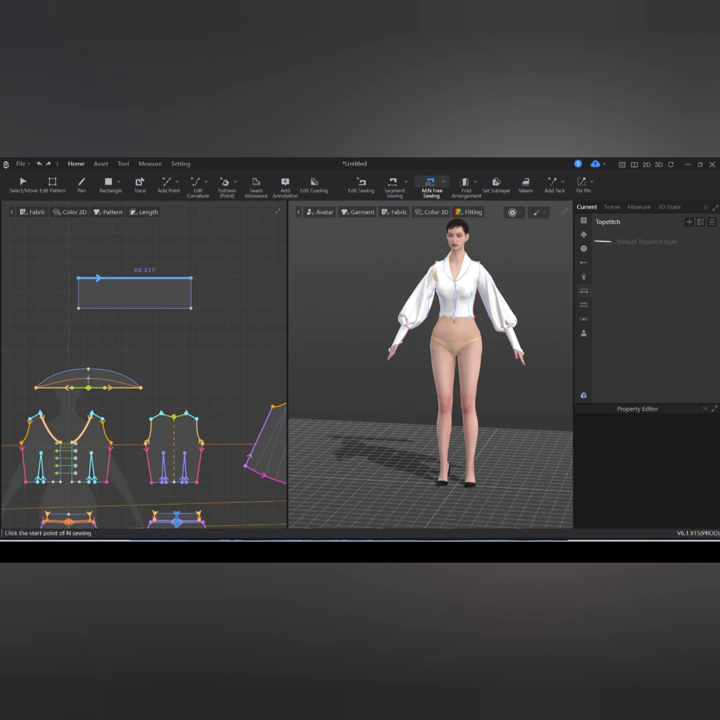
Add the front and back bodice hem segments between the darts as the second side and complete the M:N seam.
{"action": "scroll", "coordinate": [100, 420], "scroll_direction": "up", "scroll_amount": 3}
{"action": "left_click", "coordinate": [122, 387]}
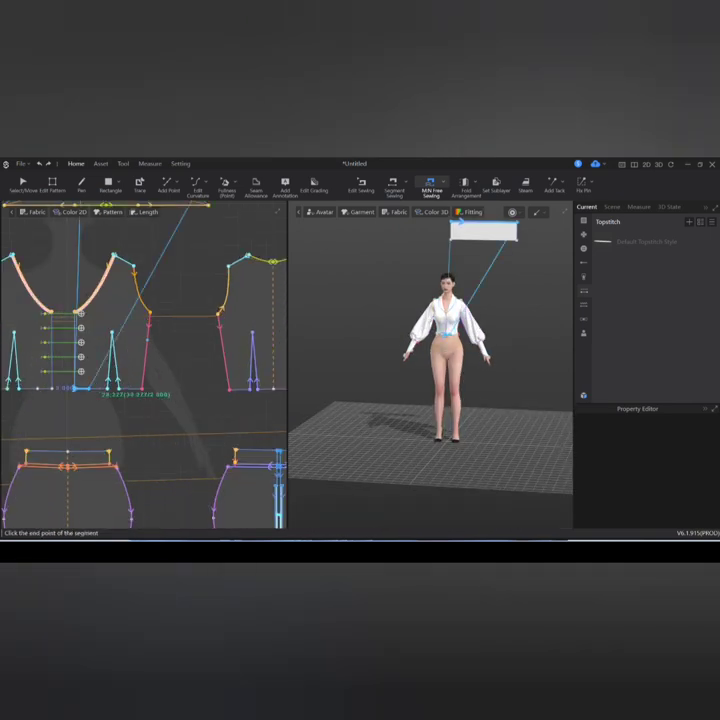
{"action": "left_click", "coordinate": [147, 387]}
{"action": "scroll", "coordinate": [150, 390], "scroll_direction": "up", "scroll_amount": 2}
{"action": "left_click", "coordinate": [140, 387]}
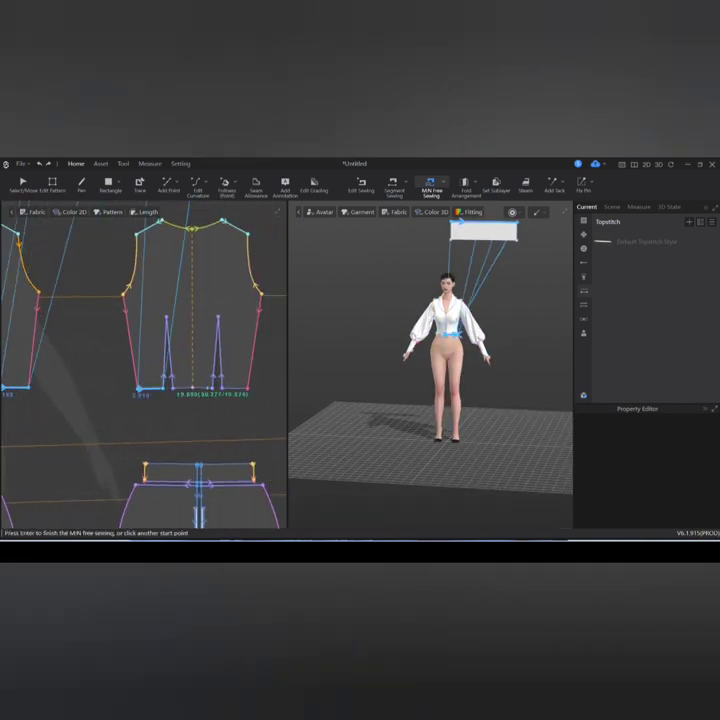
{"action": "left_click", "coordinate": [184, 387]}
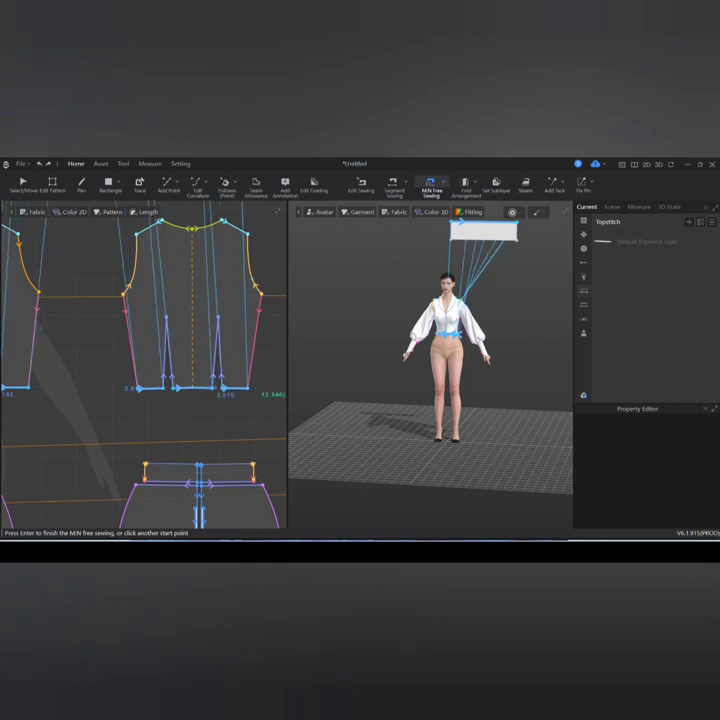
{"action": "scroll", "coordinate": [185, 388], "scroll_direction": "down", "scroll_amount": 3}
{"action": "scroll", "coordinate": [160, 390], "scroll_direction": "up", "scroll_amount": 3}
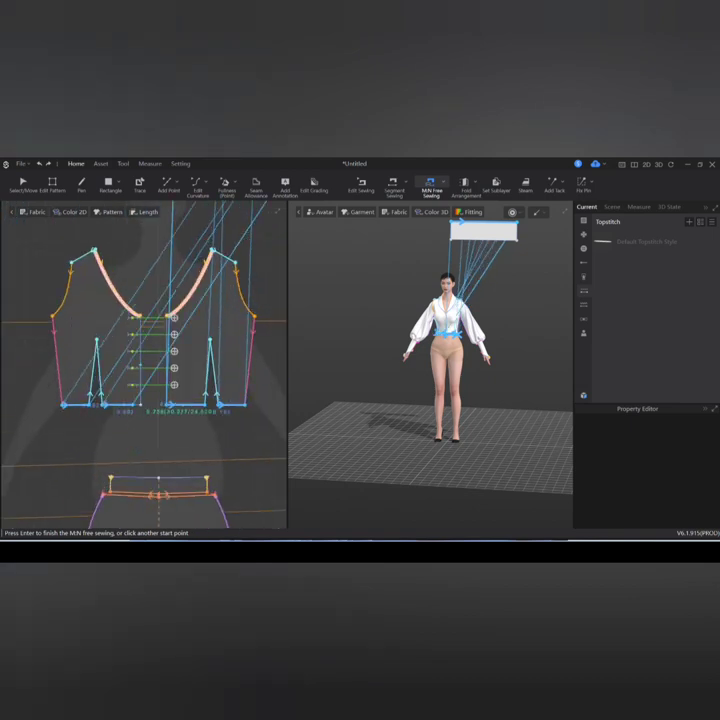
{"action": "key", "text": "Return"}
{"action": "scroll", "coordinate": [160, 400], "scroll_direction": "down", "scroll_amount": 3}
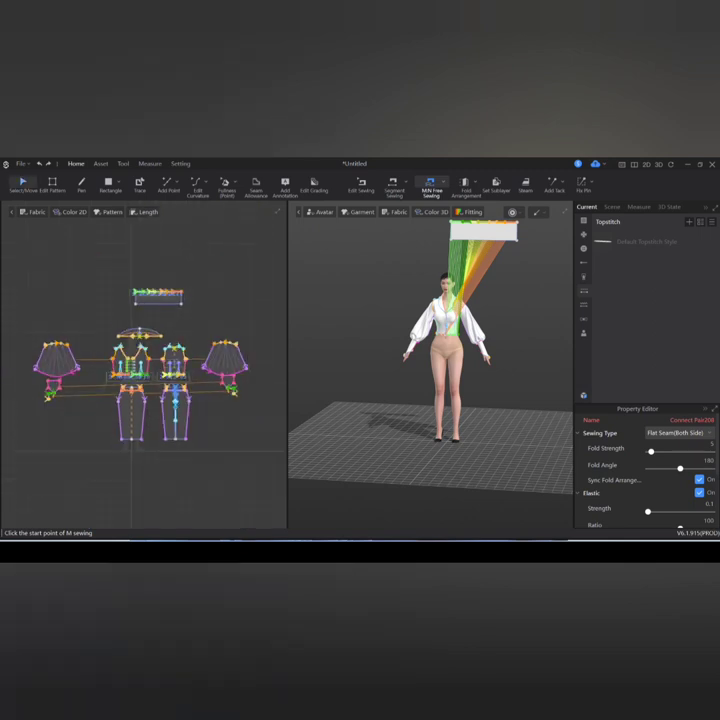
Widen the sewn rectangle by moving its short right edge outward with Edit Pattern.
{"action": "key", "text": "z"}
{"action": "scroll", "coordinate": [178, 292], "scroll_direction": "up", "scroll_amount": 4}
{"action": "left_click", "coordinate": [184, 296]}
{"action": "left_click_drag", "start_coordinate": [184, 296], "coordinate": [258, 296]}
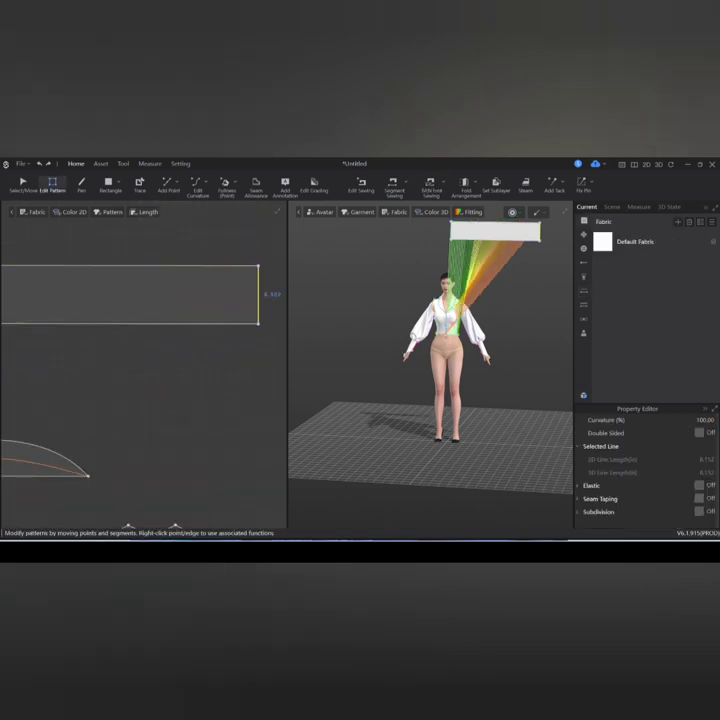
Bring the widened rectangle onto the bodice hem in the 3D view and simulate it.
{"action": "scroll", "coordinate": [430, 330], "scroll_direction": "down", "scroll_amount": 2}
{"action": "key", "text": "a"}
{"action": "right_click", "coordinate": [482, 297]}
{"action": "left_click", "coordinate": [540, 297]}
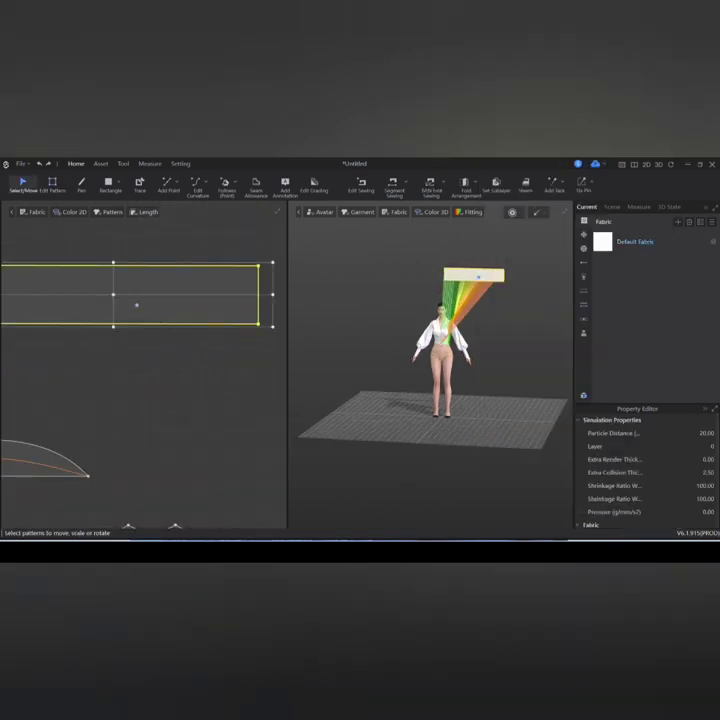
{"action": "scroll", "coordinate": [470, 330], "scroll_direction": "up", "scroll_amount": 5}
{"action": "scroll", "coordinate": [430, 350], "scroll_direction": "down", "scroll_amount": 3}
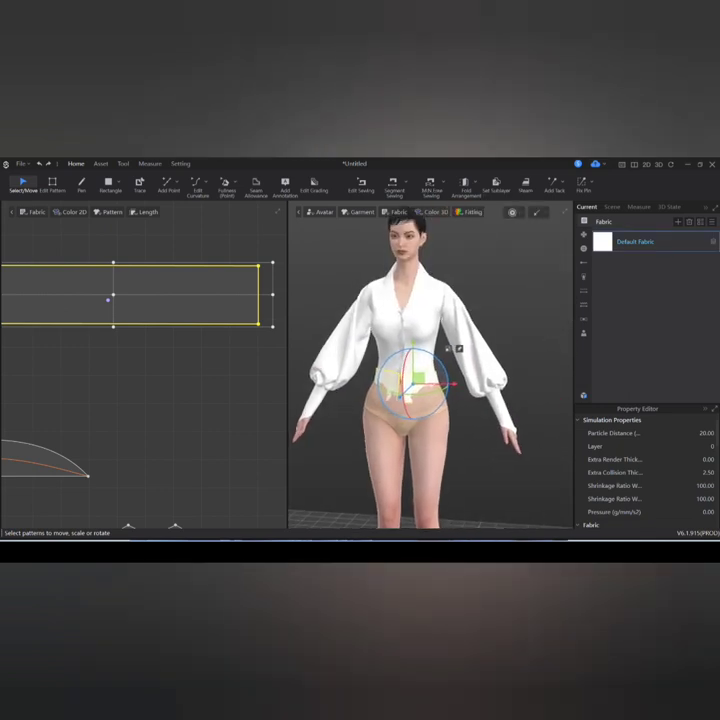
Rename the default fabric main fabric, add a copy named peplum for the hem strip, and give it the Leather_Cowhide preset.
{"action": "left_click", "coordinate": [635, 241]}
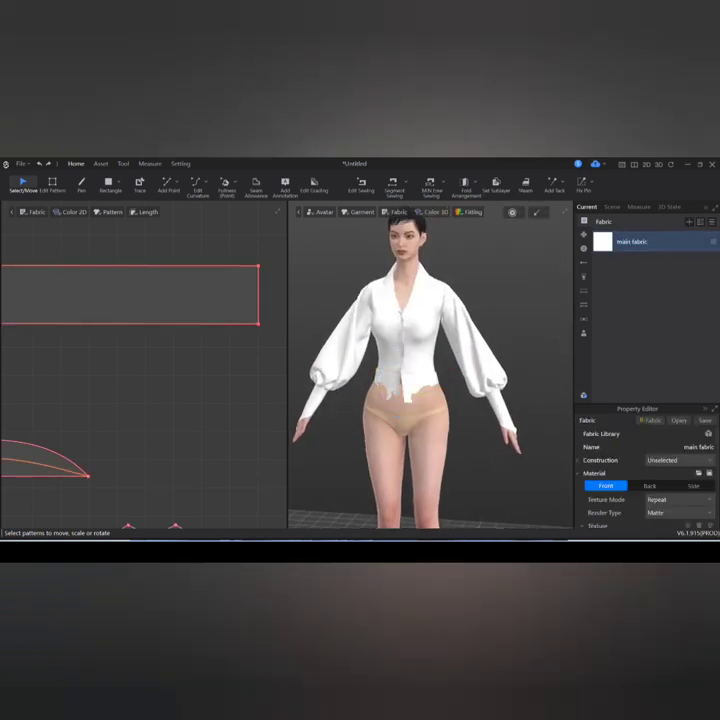
{"action": "key", "text": "ctrl+c"}
{"action": "key", "text": "ctrl+v"}
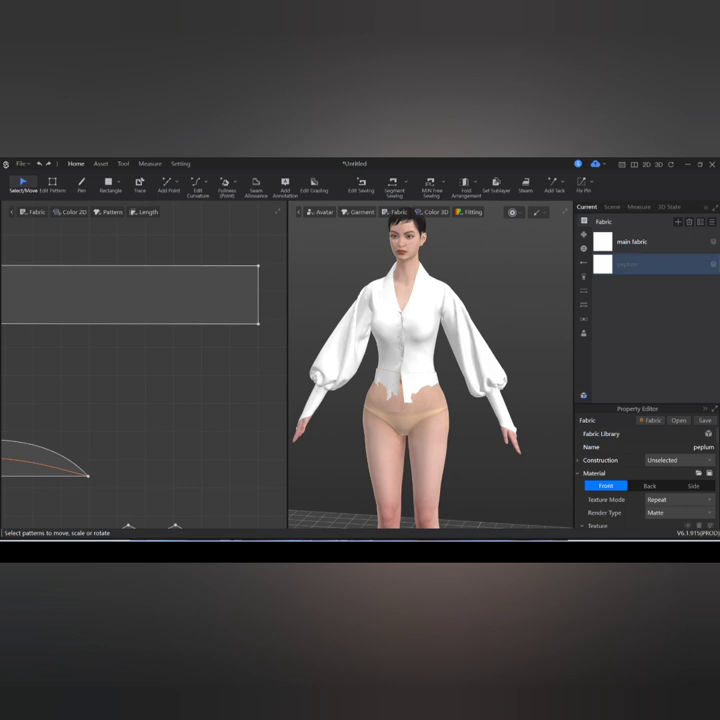
{"action": "scroll", "coordinate": [647, 470], "scroll_direction": "down", "scroll_amount": 5}
{"action": "left_click", "coordinate": [668, 516]}
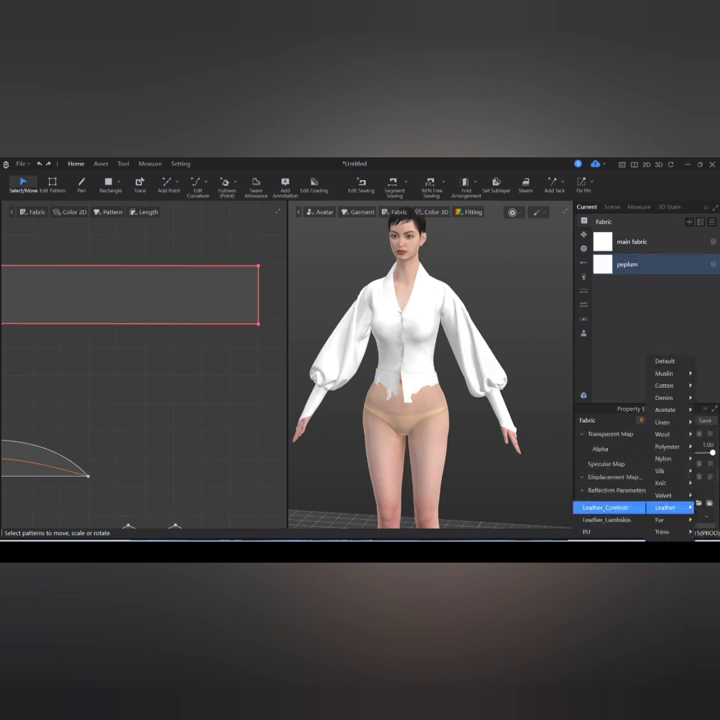
{"action": "left_click", "coordinate": [610, 508]}
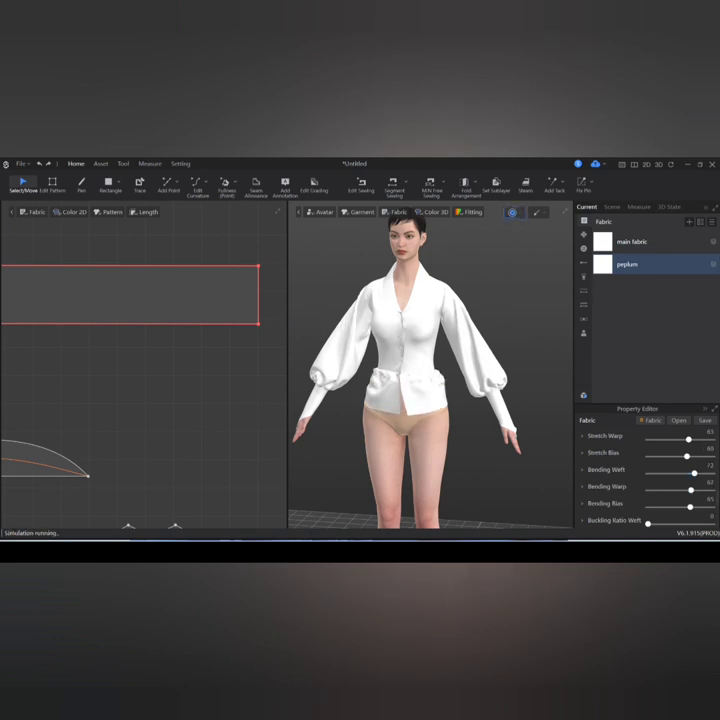
Stiffen the peplum fabric to Bending Weft 82, Bending Warp 81 and Bending Bias 85, checking the drape from behind.
{"action": "left_click_drag", "start_coordinate": [691, 489], "coordinate": [700, 489]}
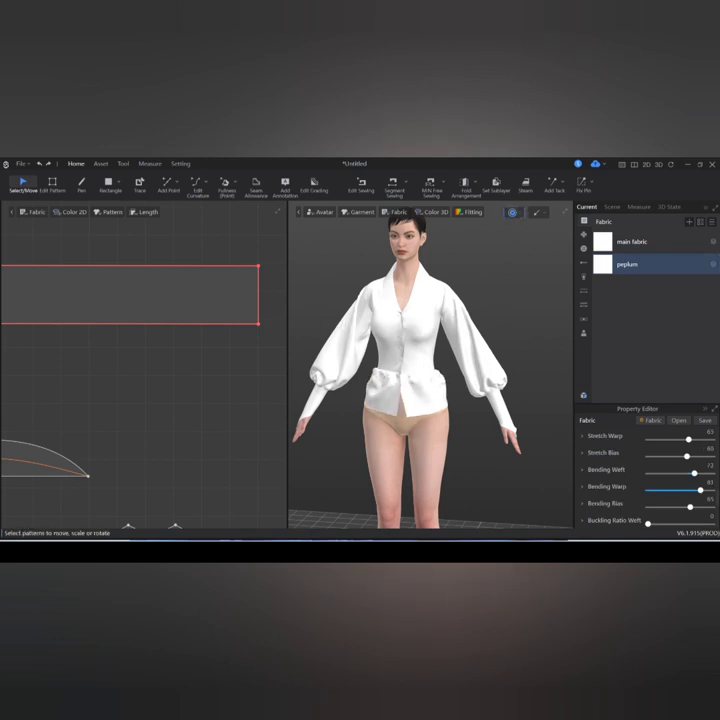
{"action": "key", "text": "8"}
{"action": "left_click", "coordinate": [379, 415]}
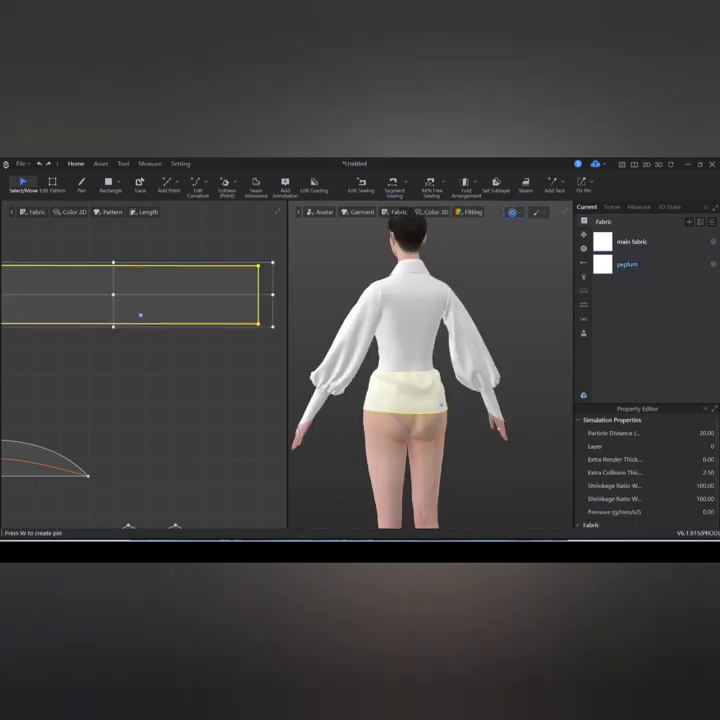
{"action": "left_click", "coordinate": [627, 264]}
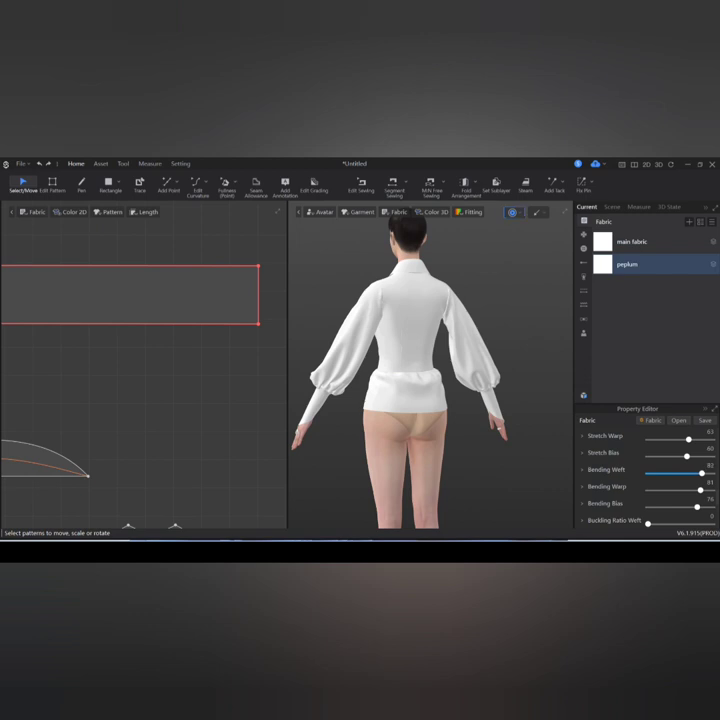
{"action": "key", "text": "2"}
Cut a Fullness slash line across the peplum strip near its right end and spread the lower edge by a distance of 2.
{"action": "scroll", "coordinate": [155, 392], "scroll_direction": "down", "scroll_amount": 5}
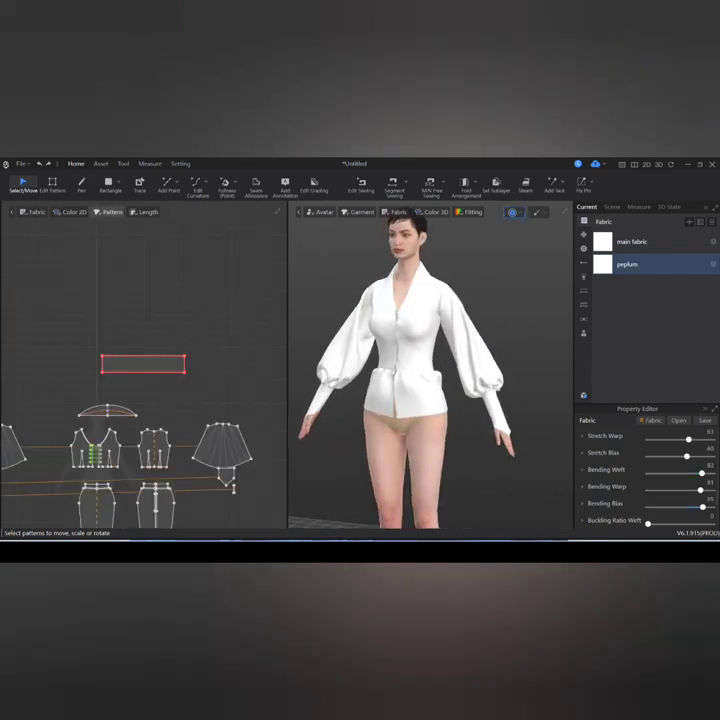
{"action": "left_click", "coordinate": [226, 184]}
{"action": "scroll", "coordinate": [155, 392], "scroll_direction": "up", "scroll_amount": 3}
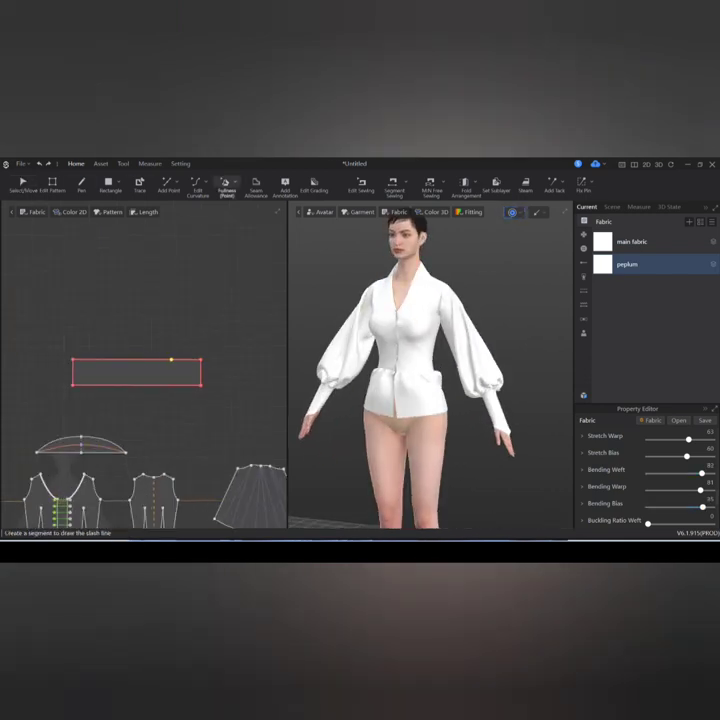
{"action": "left_click", "coordinate": [171, 359]}
{"action": "left_click", "coordinate": [175, 385]}
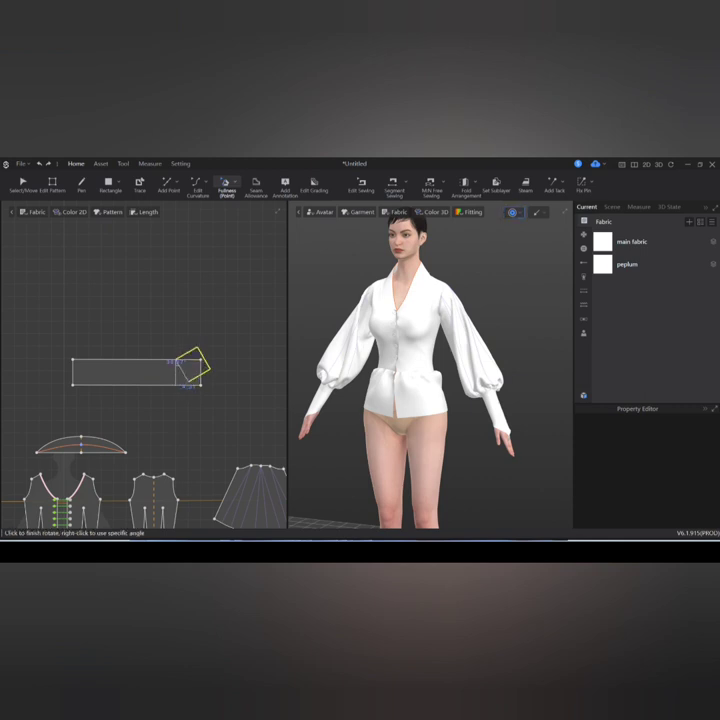
{"action": "right_click", "coordinate": [205, 360]}
{"action": "type", "text": "2"}
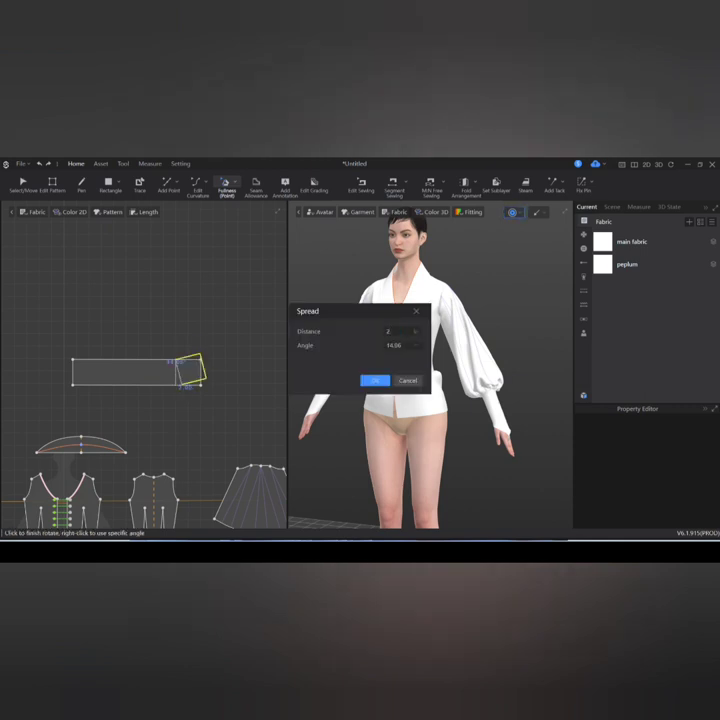
{"action": "key", "text": "Return"}
Spread the peplum strip's lower edge at a matching slash line near its left end by a distance of -2.
{"action": "left_click", "coordinate": [85, 372]}
{"action": "right_click", "coordinate": [78, 388]}
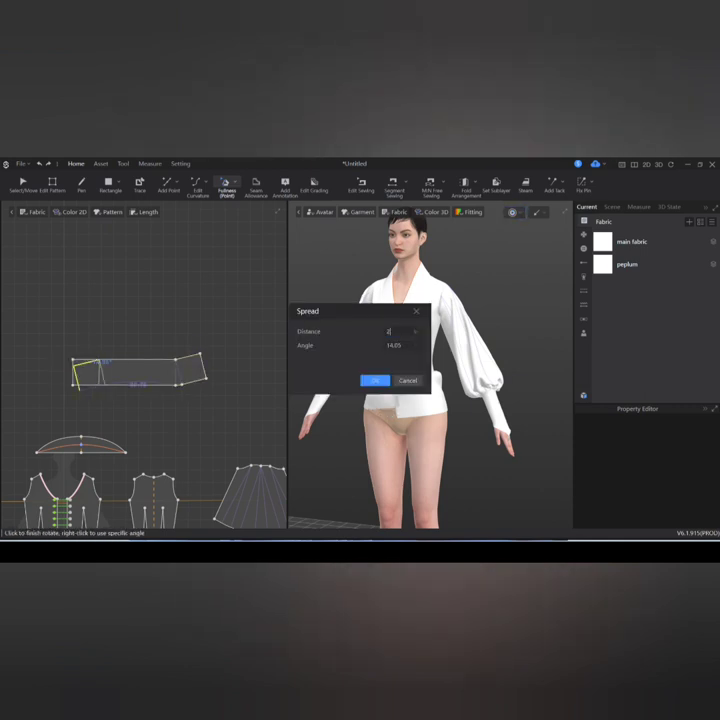
{"action": "type", "text": "-2"}
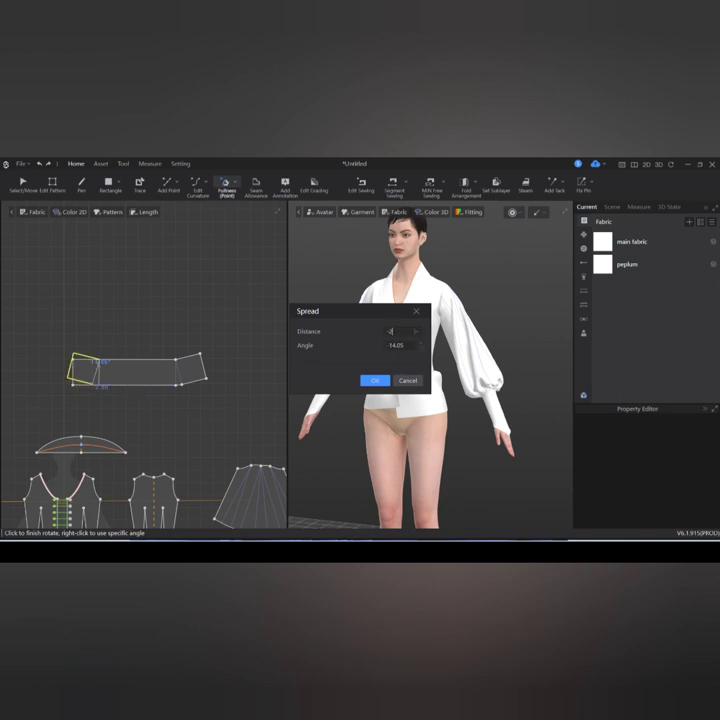
{"action": "key", "text": "Return"}
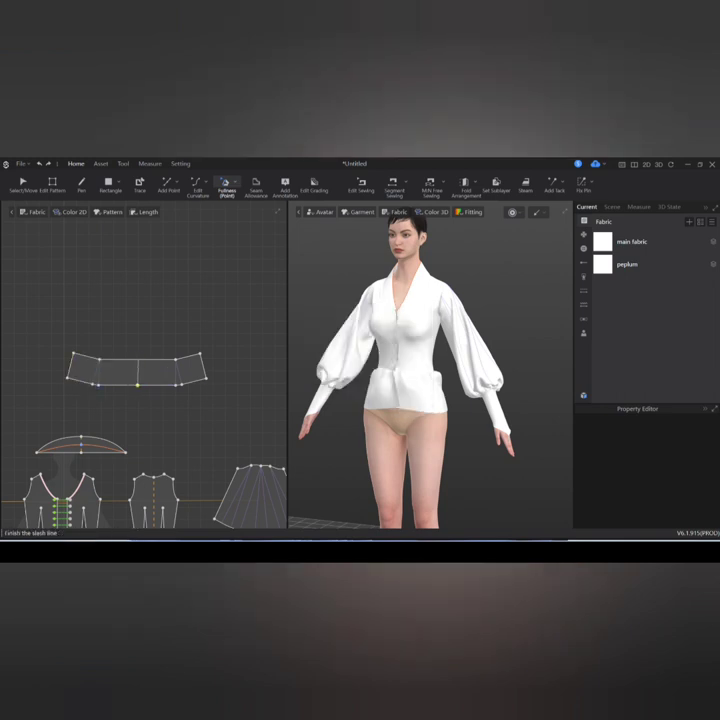
Spread the peplum strip's lower edge at a slash line through its centre.
{"action": "left_click", "coordinate": [138, 358]}
{"action": "left_click", "coordinate": [175, 370]}
{"action": "right_click", "coordinate": [160, 378]}
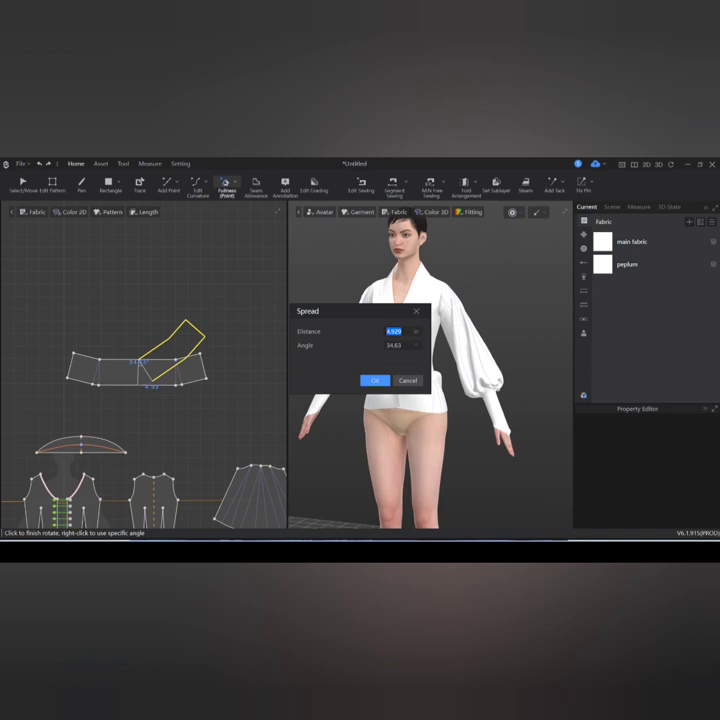
{"action": "key", "text": "Return"}
Rotate the spread peplum pattern roughly level and simulate its drape around the waist.
{"action": "key", "text": "a"}
{"action": "left_click", "coordinate": [120, 360]}
{"action": "left_click_drag", "start_coordinate": [220, 308], "coordinate": [240, 332]}
{"action": "key", "text": "Escape"}
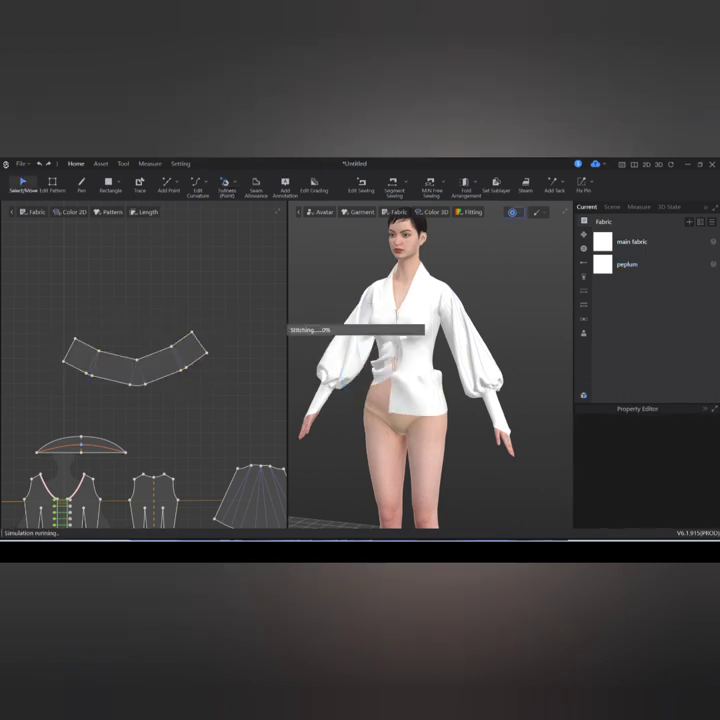
{"action": "left_click", "coordinate": [405, 395]}
{"action": "scroll", "coordinate": [407, 403], "scroll_direction": "up", "scroll_amount": 2}
{"action": "key", "text": "space"}
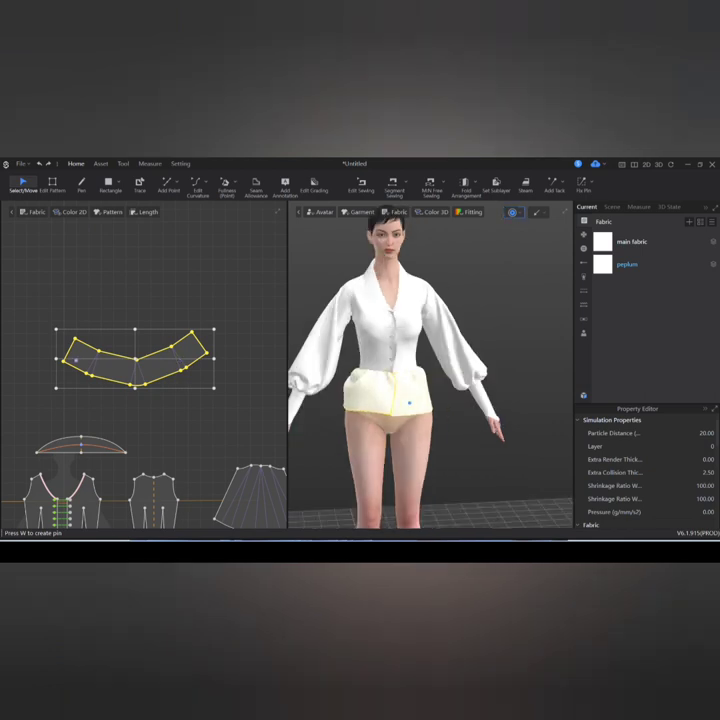
{"action": "key", "text": "Escape"}
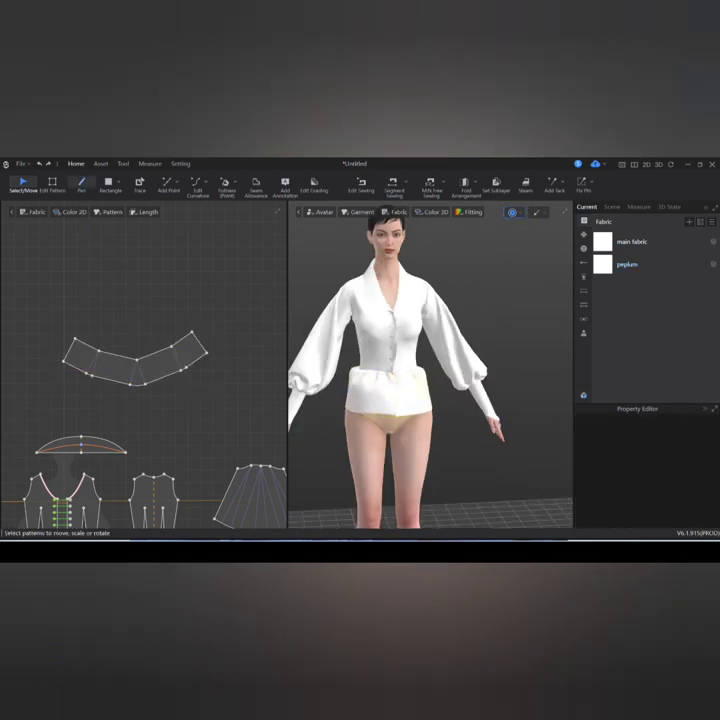
Select the corner points at the slashes on both long edges of the peplum and convert them to curve points.
{"action": "key", "text": "z"}
{"action": "left_click", "coordinate": [99, 350]}
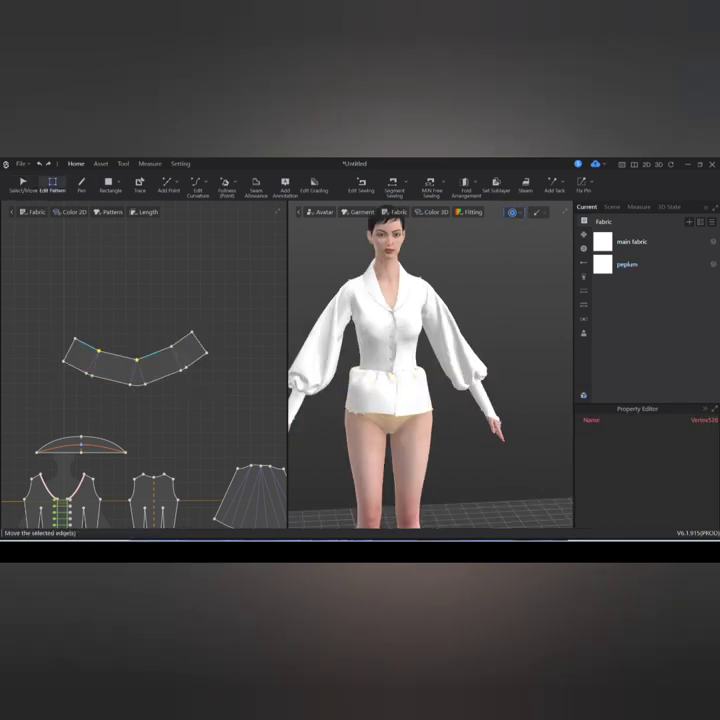
{"action": "left_click", "coordinate": [184, 368], "text": "shift"}
{"action": "right_click", "coordinate": [90, 374]}
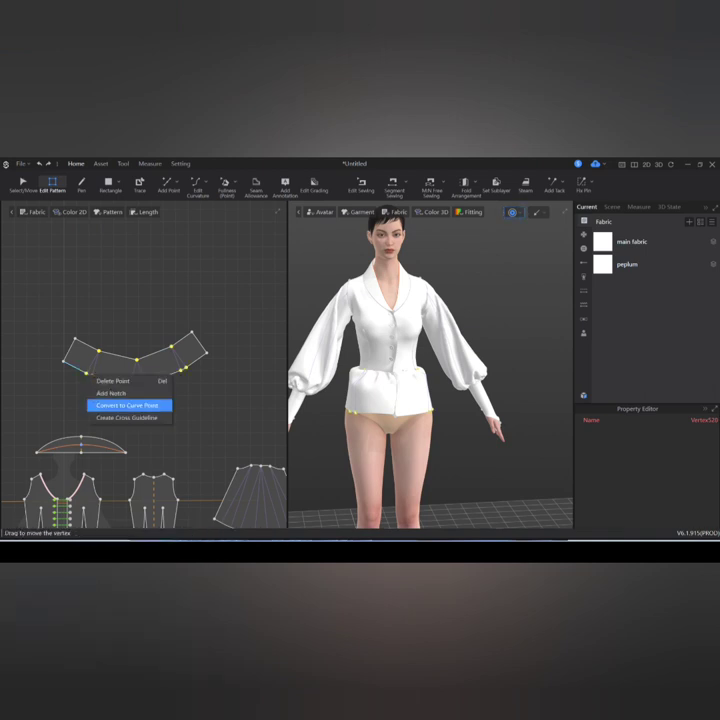
{"action": "left_click", "coordinate": [130, 403]}
Remove all curve points from the peplum's lower edge, reshape it as one smooth curve and simulate.
{"action": "key", "text": "v"}
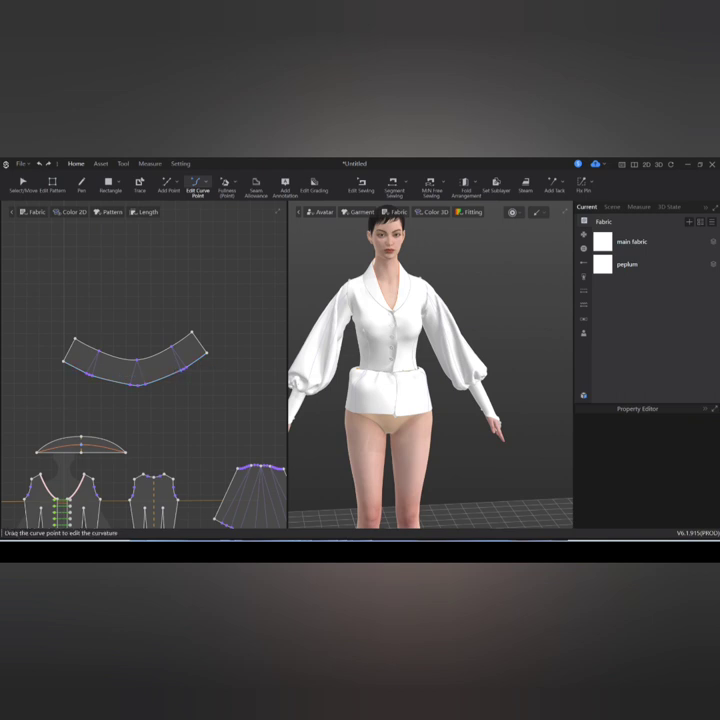
{"action": "left_click", "coordinate": [180, 369]}
{"action": "right_click", "coordinate": [184, 370]}
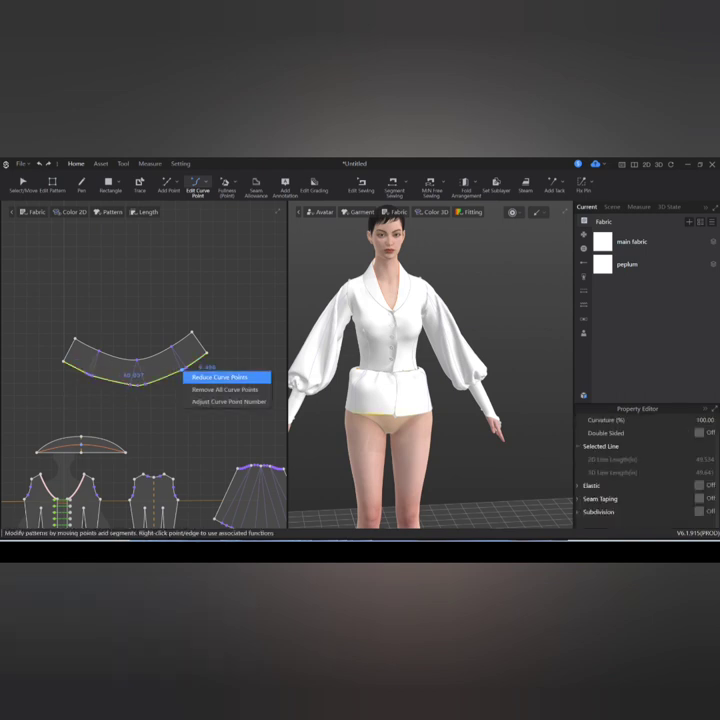
{"action": "left_click", "coordinate": [226, 389]}
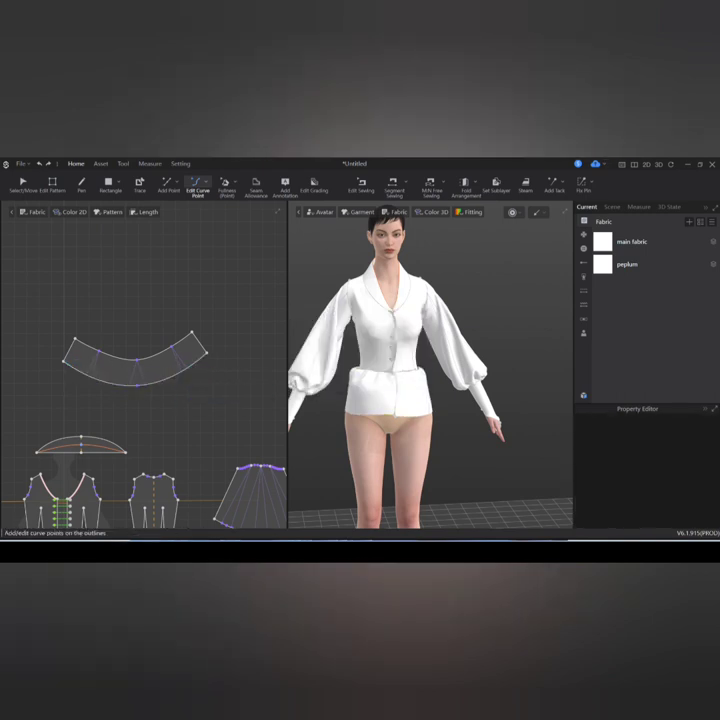
{"action": "key", "text": "space"}
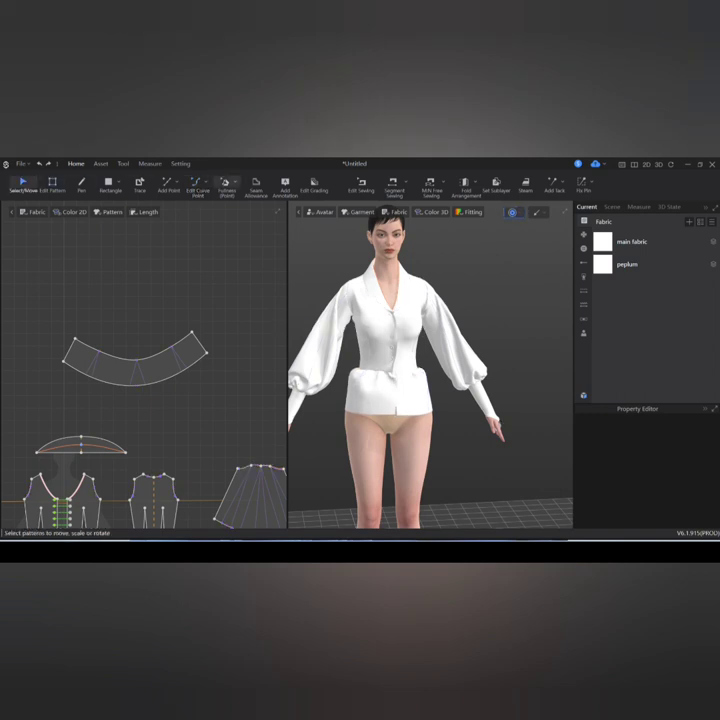
Add Fullness slash lines near both ends of the peplum, rotate the end pieces upward to flare the hem, and simulate.
{"action": "left_click", "coordinate": [225, 186]}
{"action": "left_click", "coordinate": [195, 340]}
{"action": "left_click", "coordinate": [172, 350]}
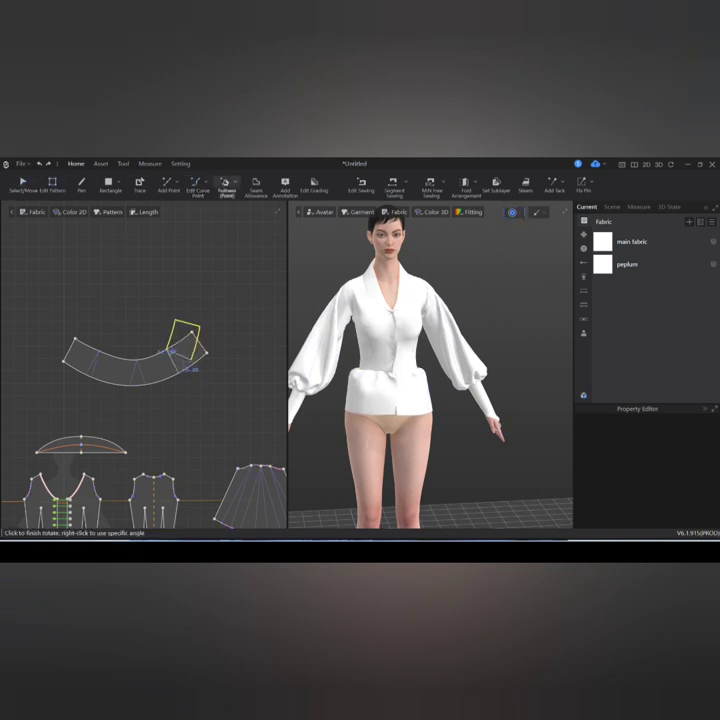
{"action": "left_click", "coordinate": [197, 352]}
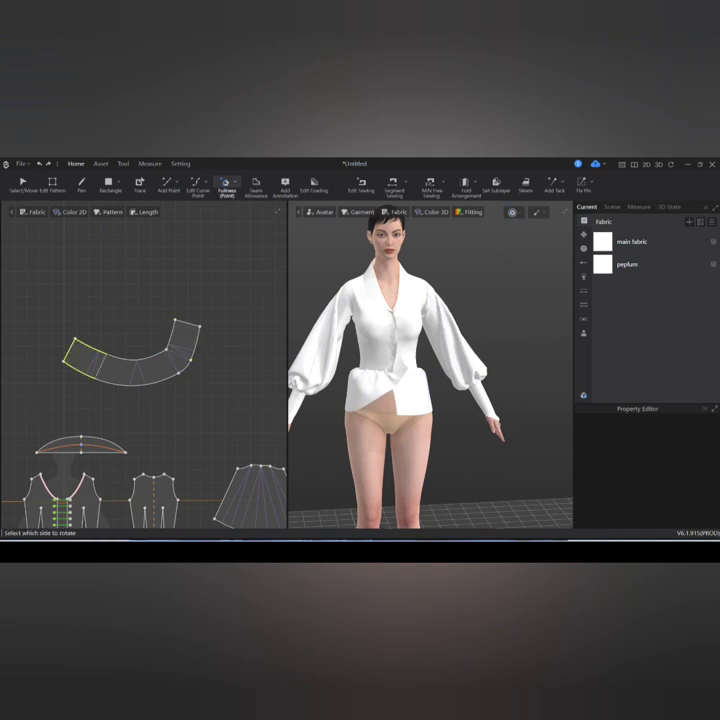
{"action": "left_click", "coordinate": [85, 347]}
{"action": "left_click", "coordinate": [97, 357]}
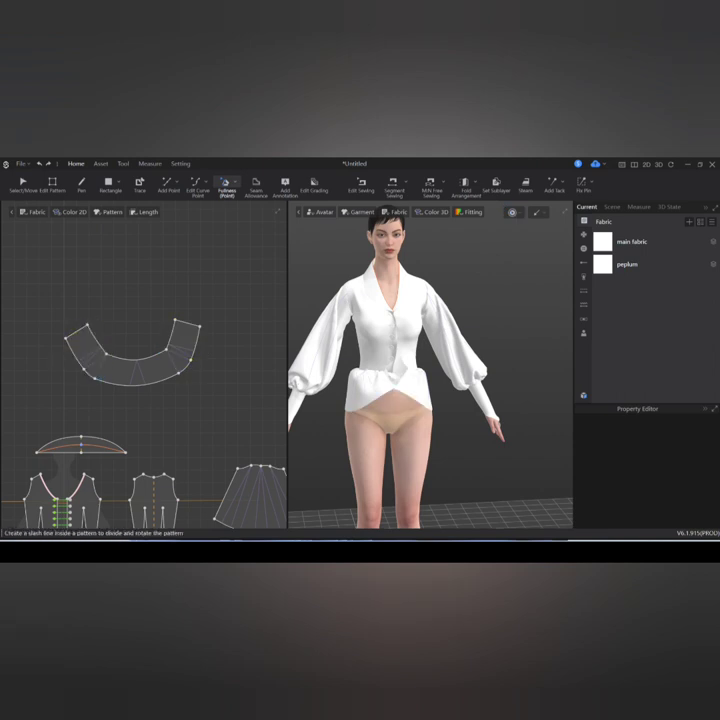
{"action": "key", "text": "a"}
{"action": "left_click", "coordinate": [193, 335]}
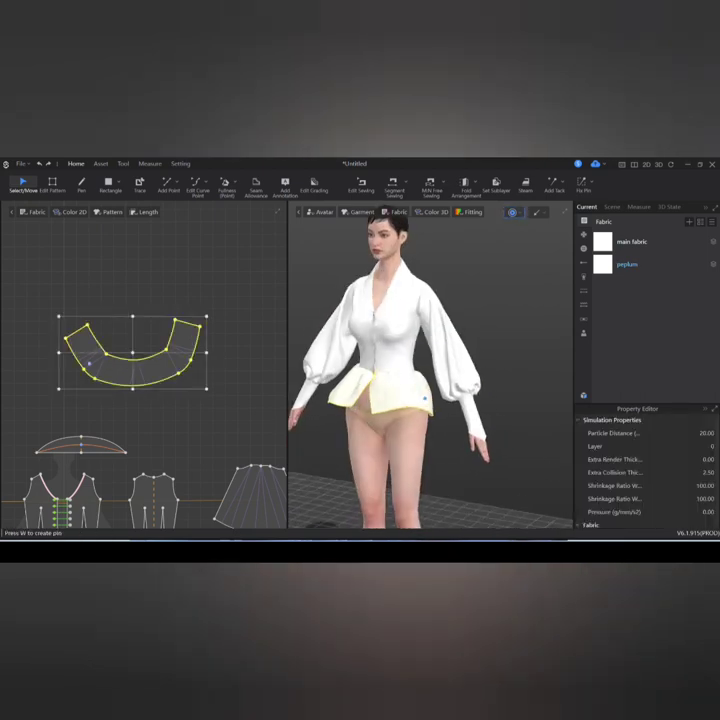
Soften the peplum fabric to Bending Weft 79, Bending Warp 64 and Bending Bias 80.
{"action": "left_click", "coordinate": [627, 264]}
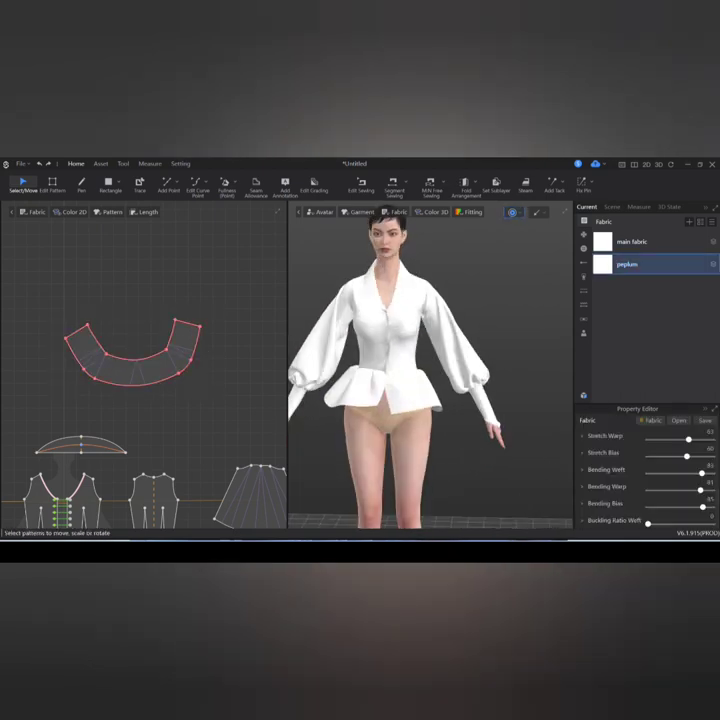
{"action": "left_click_drag", "start_coordinate": [702, 473], "coordinate": [698, 473]}
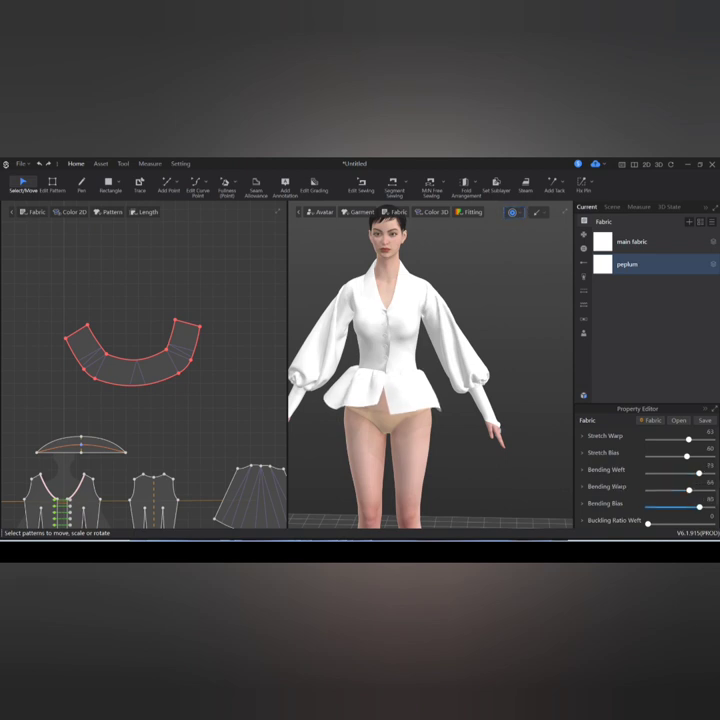
{"action": "key", "text": "Escape"}
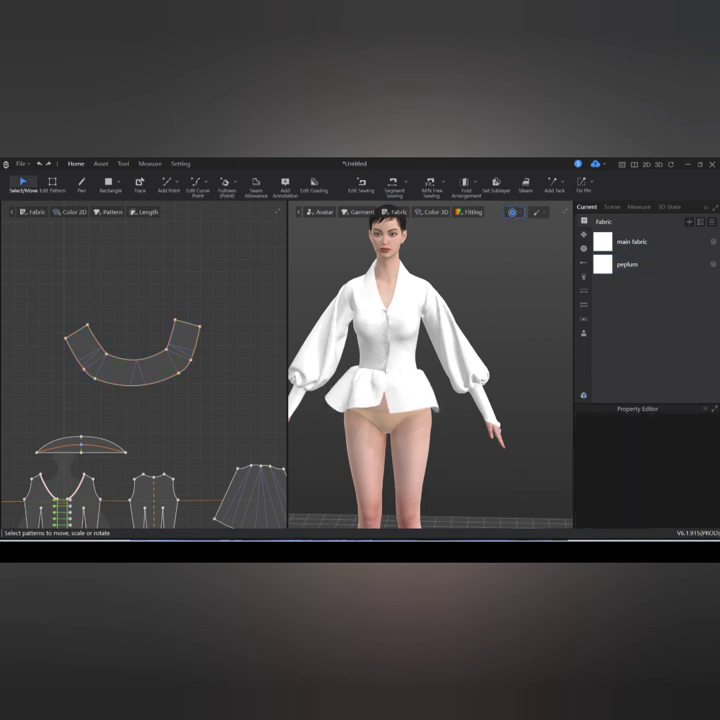
Move the outer corner at the peplum's left end outward and convert the nearby corner points on the lower edge to curve points.
{"action": "key", "text": "z"}
{"action": "left_click", "coordinate": [66, 339]}
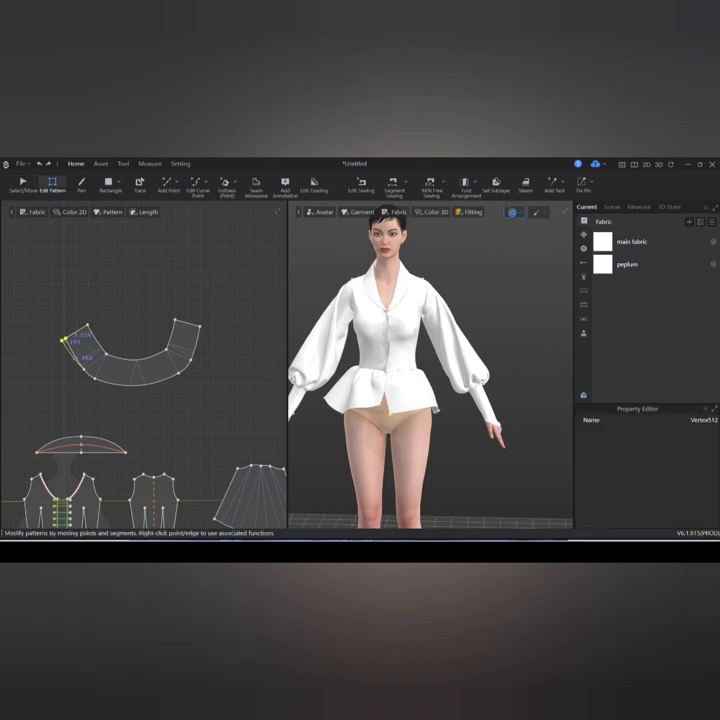
{"action": "right_click", "coordinate": [94, 378]}
{"action": "left_click", "coordinate": [128, 400]}
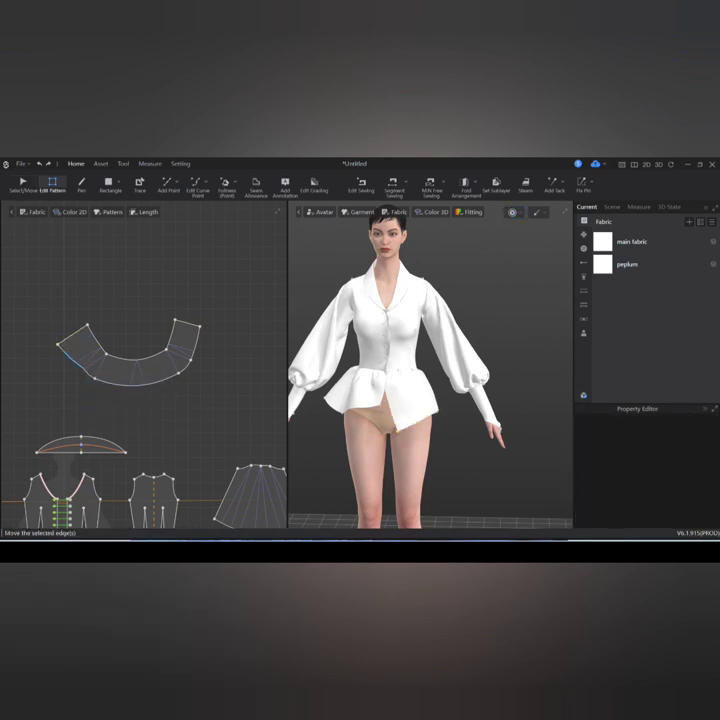
{"action": "right_click", "coordinate": [94, 380]}
{"action": "left_click", "coordinate": [137, 408]}
Remove the extra curve points from the peplum's lower edge, leaving a smooth curve to the extended corner, and simulate.
{"action": "key", "text": "v"}
{"action": "left_click", "coordinate": [120, 357]}
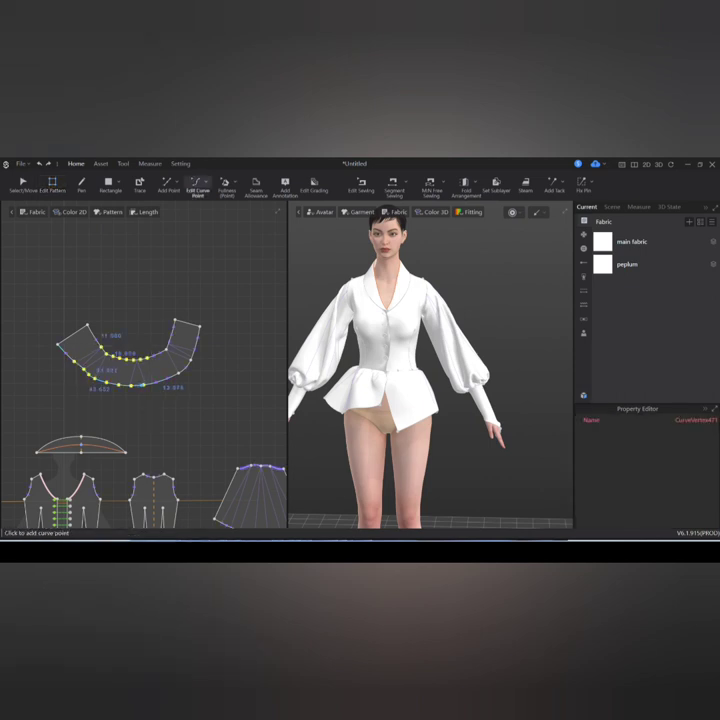
{"action": "right_click", "coordinate": [145, 384]}
{"action": "left_click", "coordinate": [190, 429]}
{"action": "left_click", "coordinate": [374, 379]}
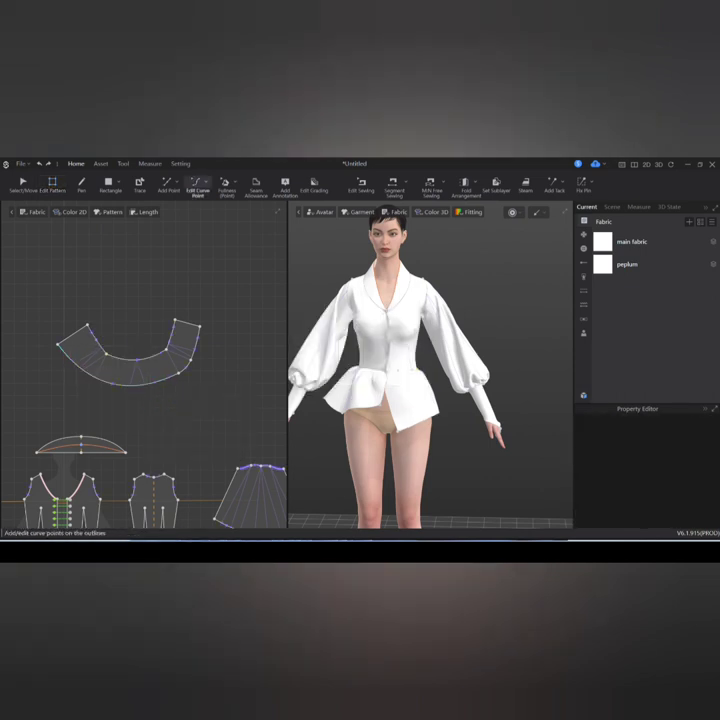
{"action": "key", "text": "space"}
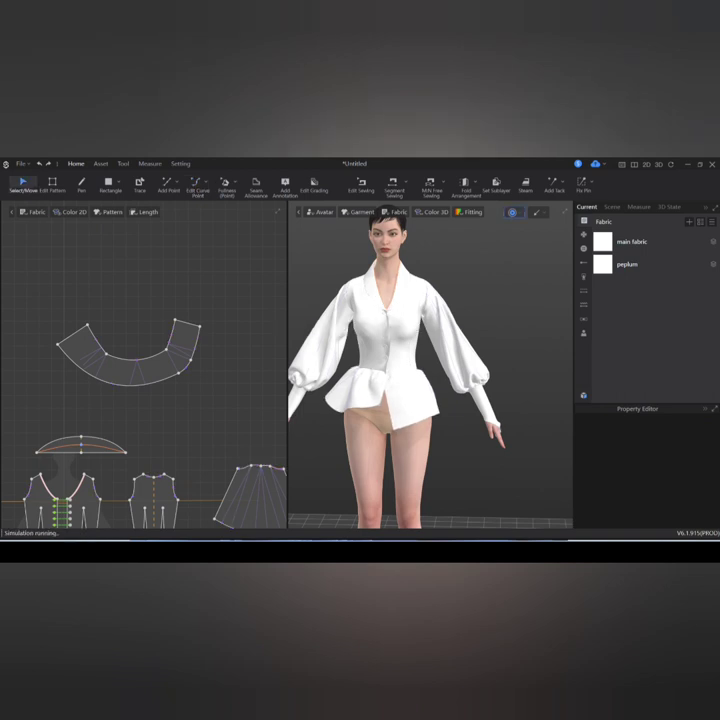
Settle the peplum's front edges in the simulation and adjust the Bending Weft of the peplum fabric.
{"action": "left_click", "coordinate": [380, 400]}
{"action": "key", "text": "2"}
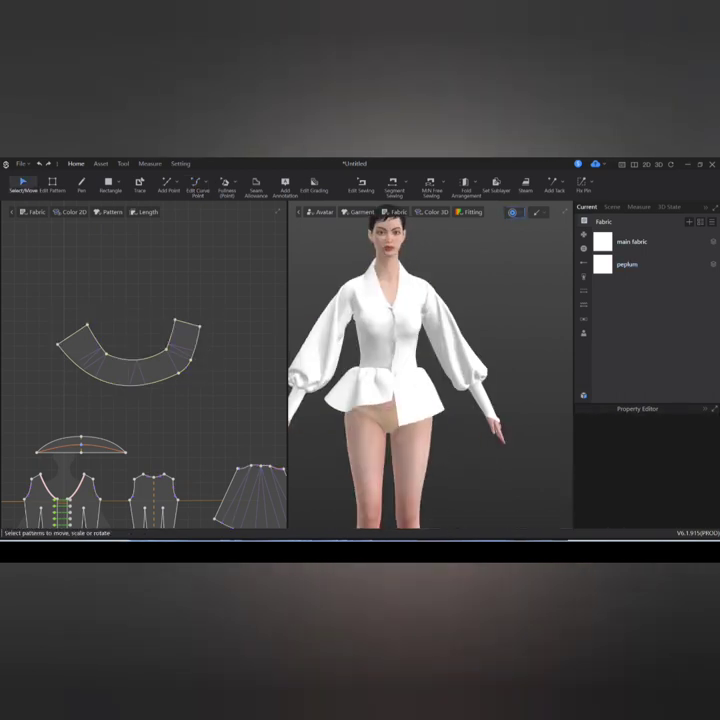
{"action": "left_click", "coordinate": [360, 400]}
{"action": "key", "text": "Escape"}
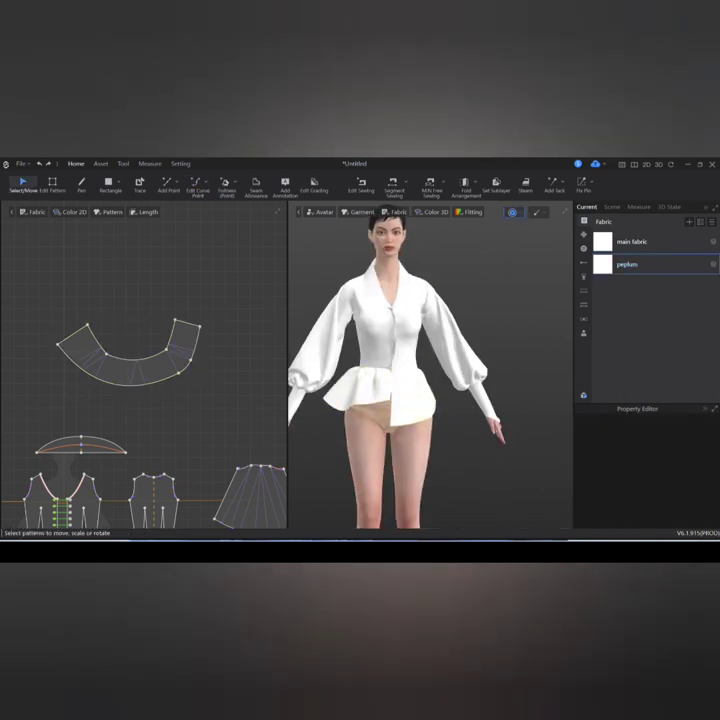
{"action": "left_click", "coordinate": [627, 264]}
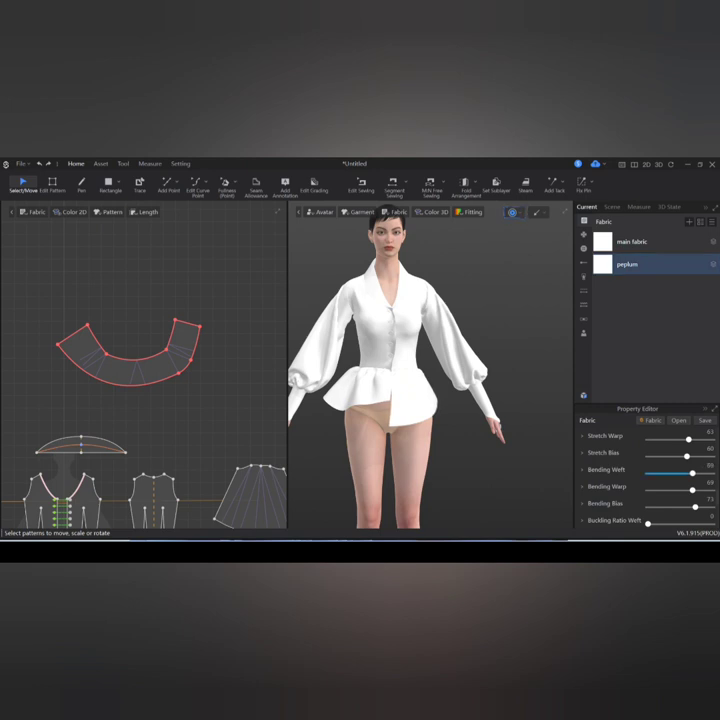
{"action": "key", "text": "Escape"}
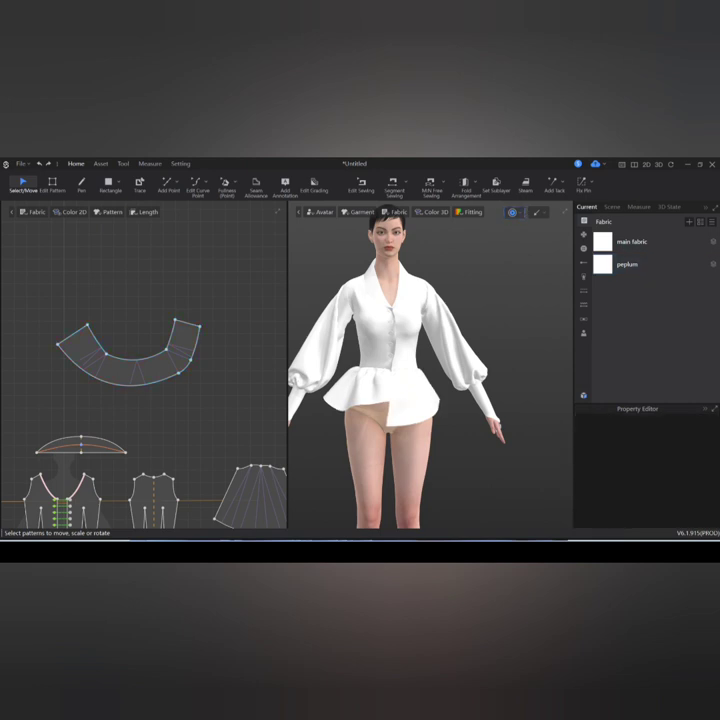
Extend the outer corner at the peplum's right end outward and round it off with Smooth Curve.
{"action": "key", "text": "z"}
{"action": "left_click", "coordinate": [203, 327]}
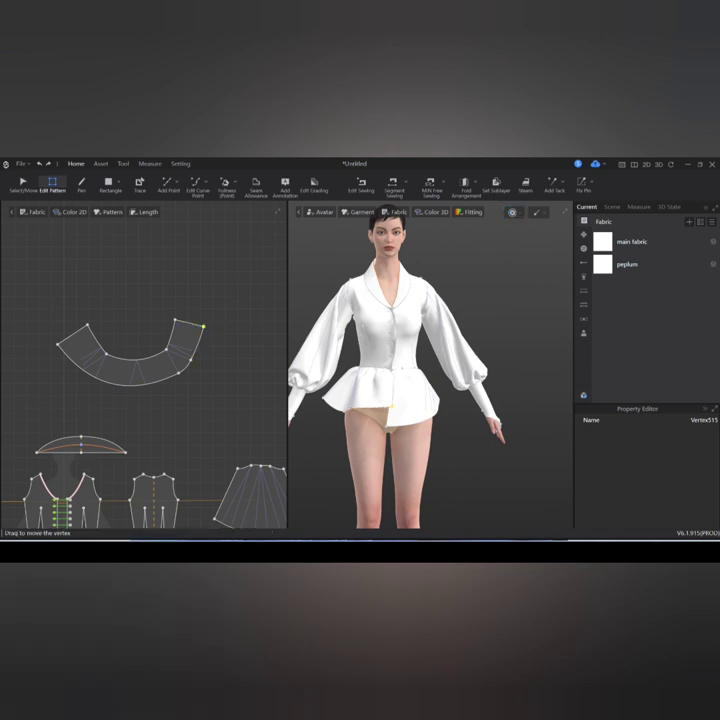
{"action": "left_click_drag", "start_coordinate": [203, 327], "coordinate": [206, 328]}
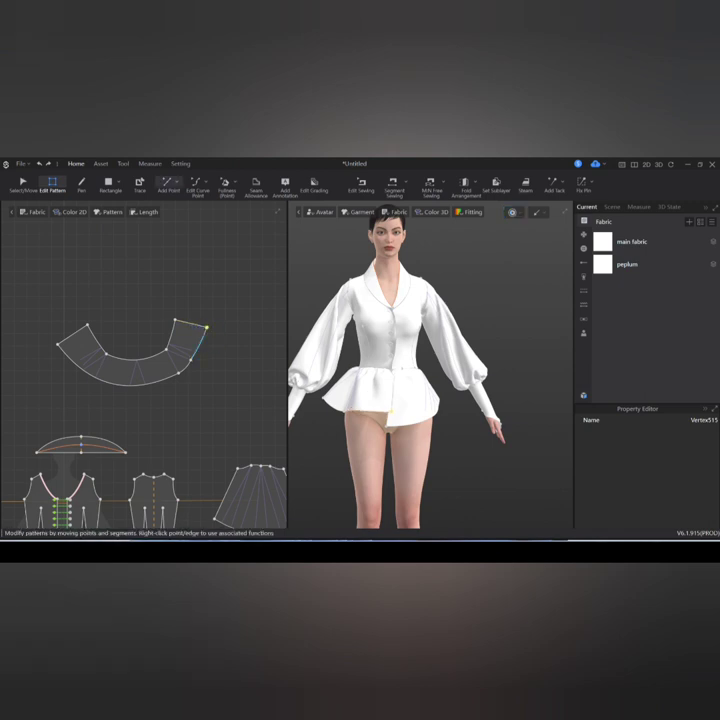
{"action": "left_click", "coordinate": [204, 182]}
{"action": "left_click", "coordinate": [210, 214]}
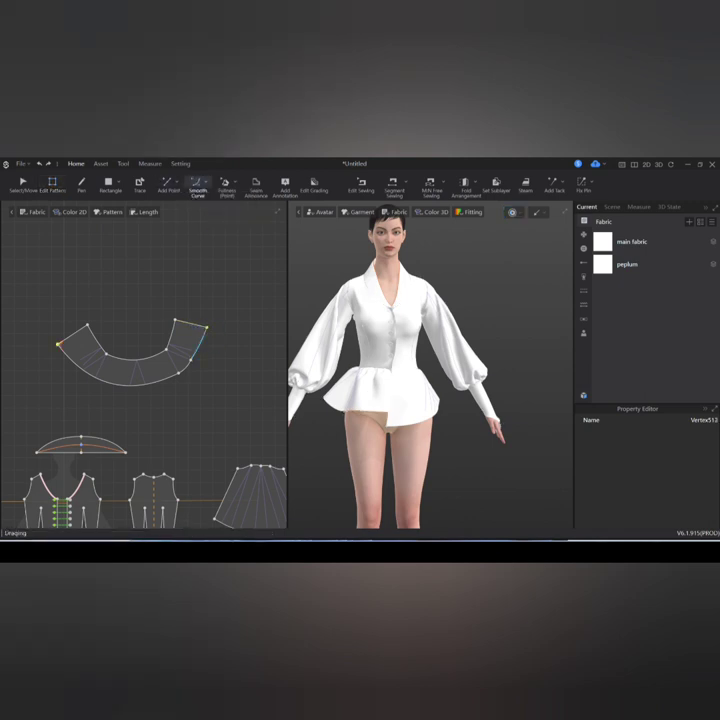
{"action": "left_click_drag", "start_coordinate": [58, 343], "coordinate": [62, 343]}
{"action": "left_click_drag", "start_coordinate": [205, 327], "coordinate": [206, 328]}
{"action": "left_click", "coordinate": [58, 344]}
Nudge the outer corner at the peplum's left end slightly outward, simulate and view the drape from the side.
{"action": "key", "text": "z"}
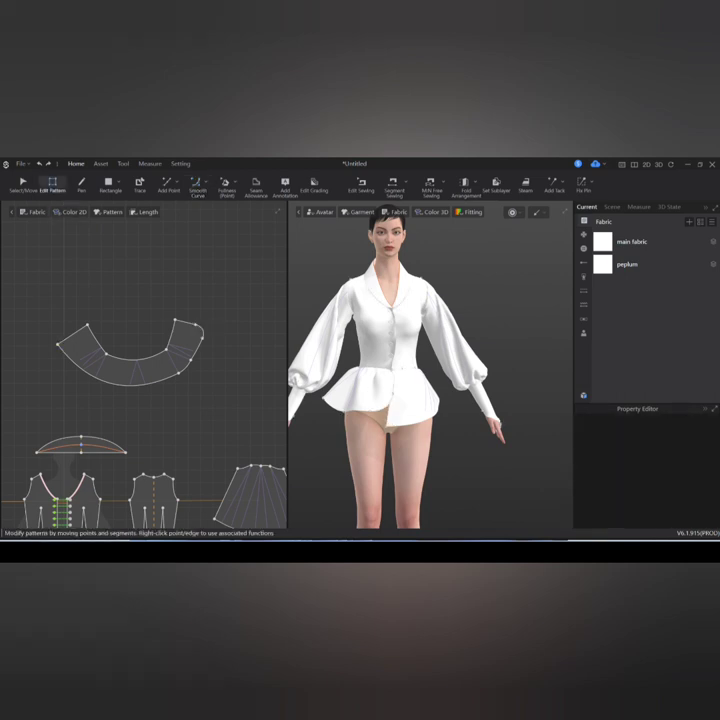
{"action": "left_click", "coordinate": [50, 347]}
{"action": "left_click_drag", "start_coordinate": [50, 347], "coordinate": [56, 344]}
{"action": "key", "text": "Escape"}
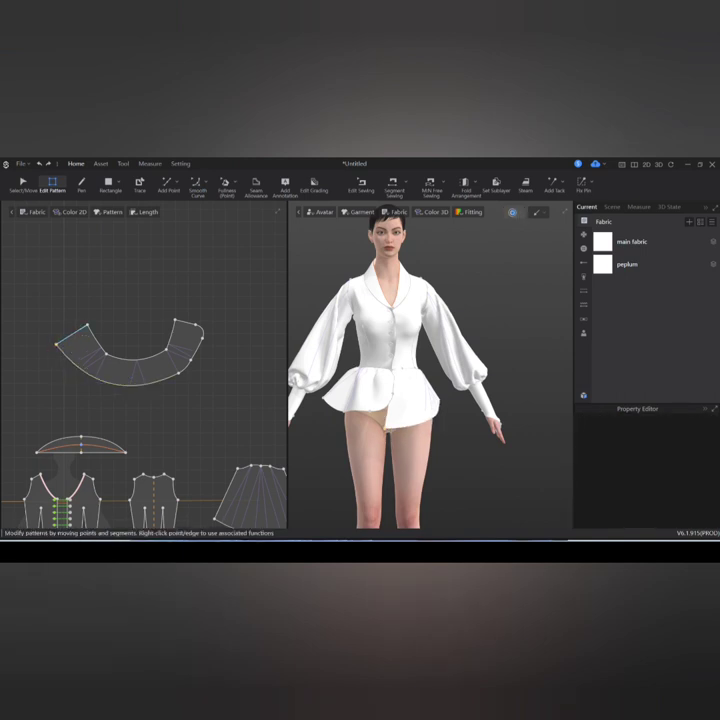
{"action": "key", "text": "space"}
{"action": "left_click", "coordinate": [400, 400]}
{"action": "right_click_drag", "start_coordinate": [400, 400], "coordinate": [505, 400]}
{"action": "key", "text": "2"}
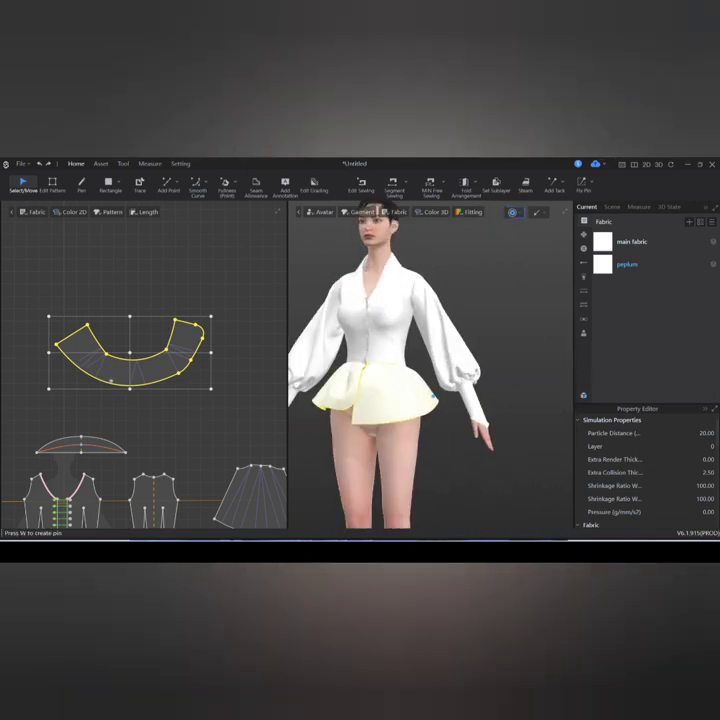
Select the front and back skirt patterns, reactivate them on the avatar and simulate the full outfit.
{"action": "key", "text": "z"}
{"action": "scroll", "coordinate": [115, 380], "scroll_direction": "down", "scroll_amount": 6}
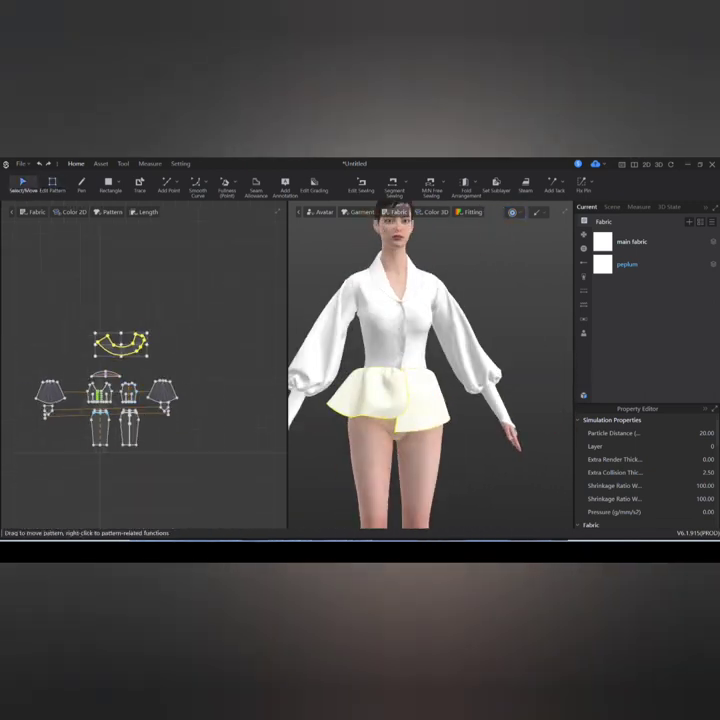
{"action": "key", "text": "a"}
{"action": "left_click", "coordinate": [110, 425]}
{"action": "right_click", "coordinate": [136, 425]}
{"action": "left_click", "coordinate": [136, 425]}
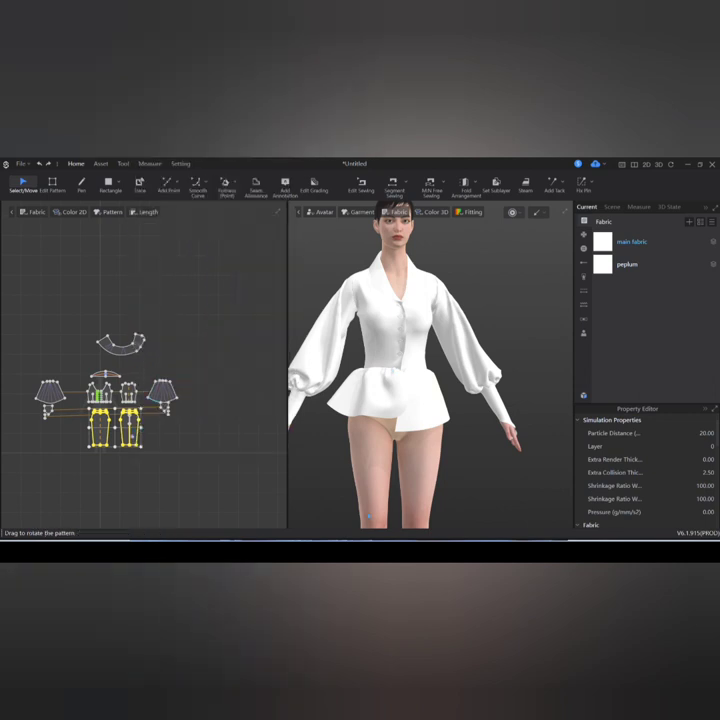
{"action": "right_click", "coordinate": [136, 425]}
{"action": "left_click", "coordinate": [176, 434]}
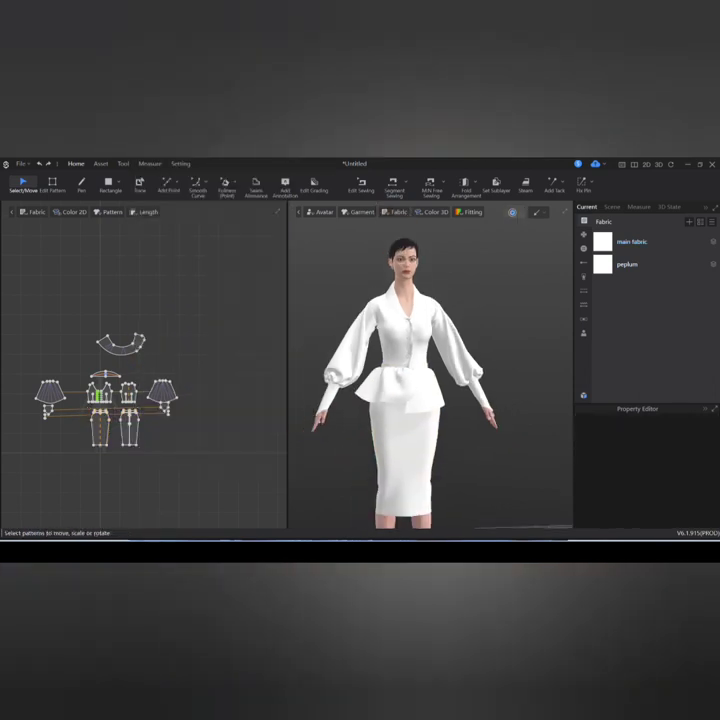
{"action": "key", "text": "space"}
Move the front and back skirt patterns down in the 2D layout, clear of the bodice and cuff pieces.
{"action": "left_click_drag", "start_coordinate": [32, 265], "coordinate": [202, 420]}
{"action": "key", "text": "Escape"}
{"action": "key", "text": "ctrl+a"}
{"action": "key", "text": "Escape"}
{"action": "scroll", "coordinate": [100, 433], "scroll_direction": "up", "scroll_amount": 5}
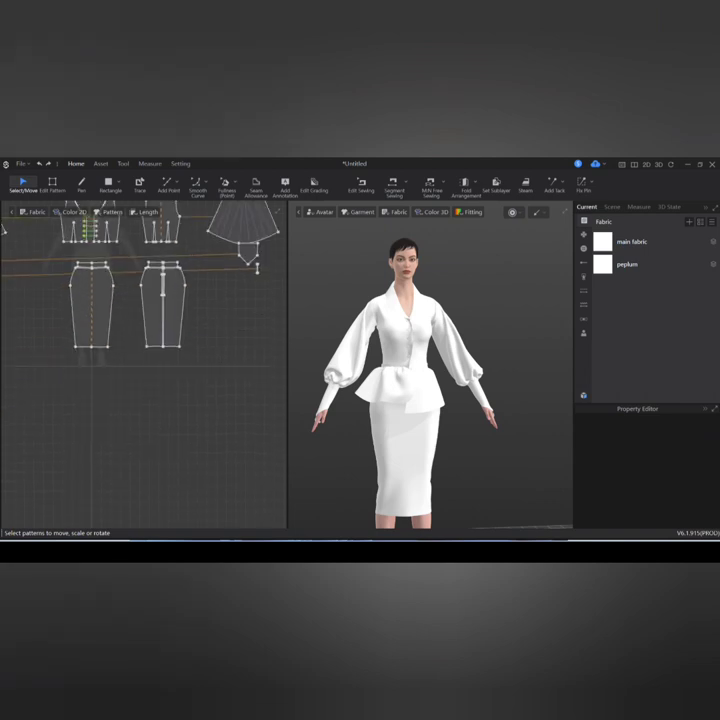
{"action": "key", "text": "ctrl+a"}
{"action": "key", "text": "Escape"}
{"action": "scroll", "coordinate": [144, 370], "scroll_direction": "down", "scroll_amount": 6}
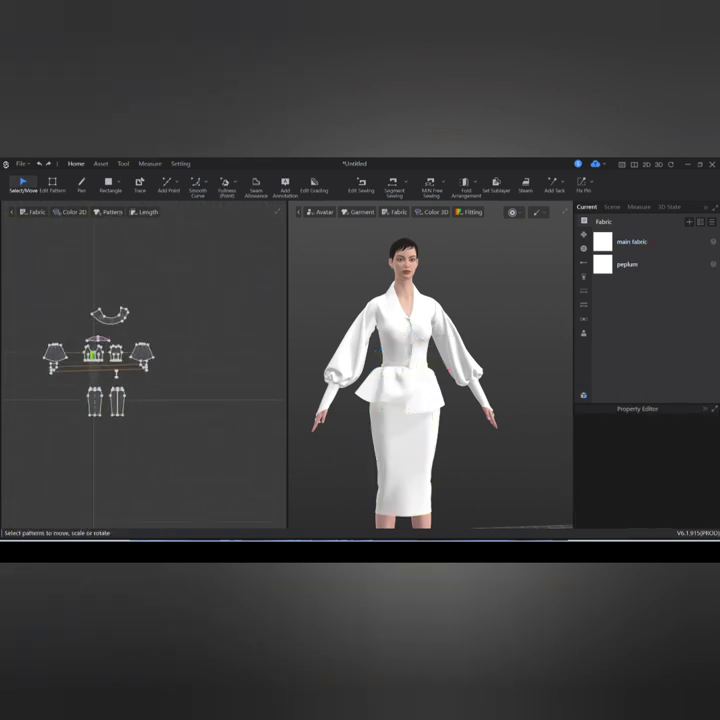
Set Layer to 1 for the bodice, collar, sleeve, cuff and peplum patterns, and simulate them over the skirt.
{"action": "left_click_drag", "start_coordinate": [14, 262], "coordinate": [193, 381]}
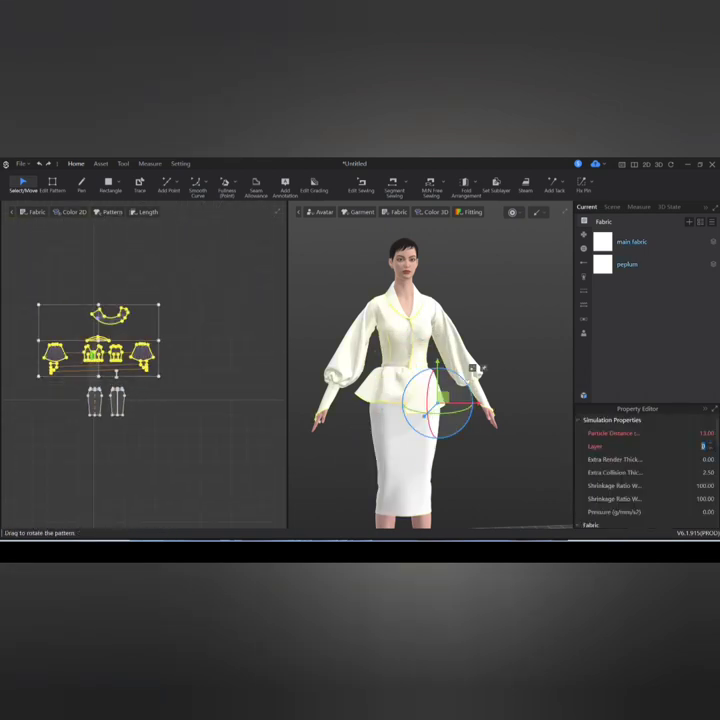
{"action": "left_click", "coordinate": [706, 443]}
{"action": "key", "text": "Return"}
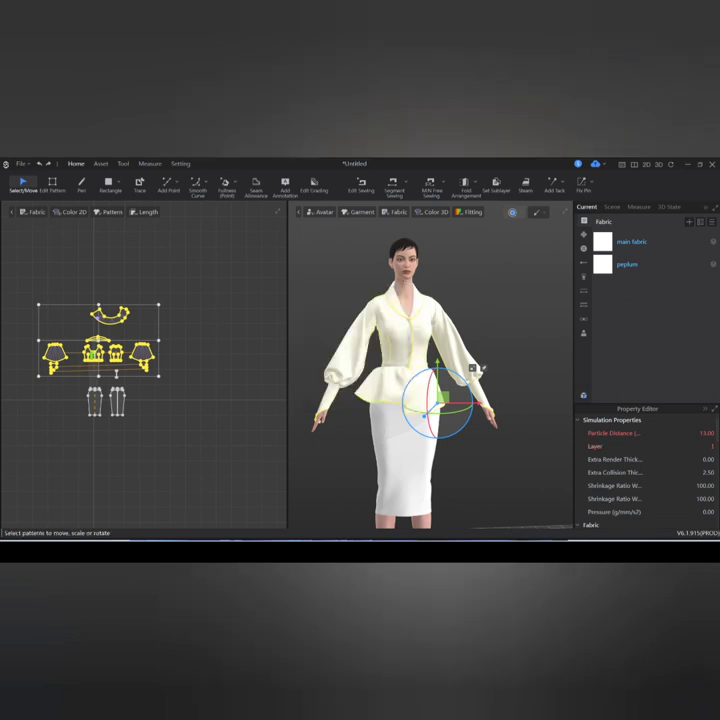
{"action": "key", "text": "space"}
{"action": "scroll", "coordinate": [430, 370], "scroll_direction": "up", "scroll_amount": 2}
{"action": "key", "text": "space"}
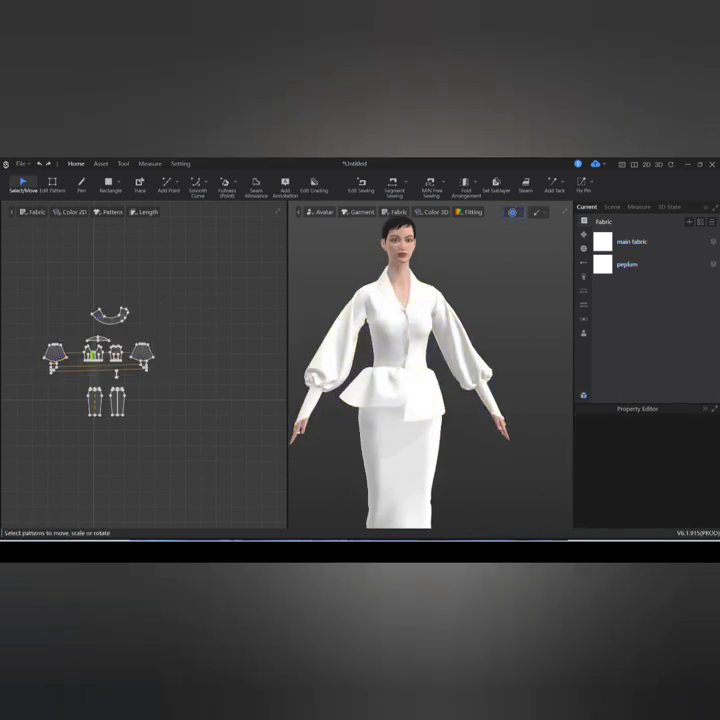
Browse the fabric swatches in the Resource Library and add RF2009053 to the project's fabrics.
{"action": "mouse_move", "coordinate": [440, 410]}
{"action": "right_mouse_down"}
{"action": "mouse_move", "coordinate": [380, 410]}
{"action": "mouse_move", "coordinate": [450, 410]}
{"action": "mouse_move", "coordinate": [380, 400]}
{"action": "mouse_move", "coordinate": [440, 400]}
{"action": "right_mouse_up"}
{"action": "scroll", "coordinate": [450, 410], "scroll_direction": "down", "scroll_amount": 2}
{"action": "scroll", "coordinate": [430, 370], "scroll_direction": "up", "scroll_amount": 3}
{"action": "scroll", "coordinate": [430, 370], "scroll_direction": "up", "scroll_amount": 6}
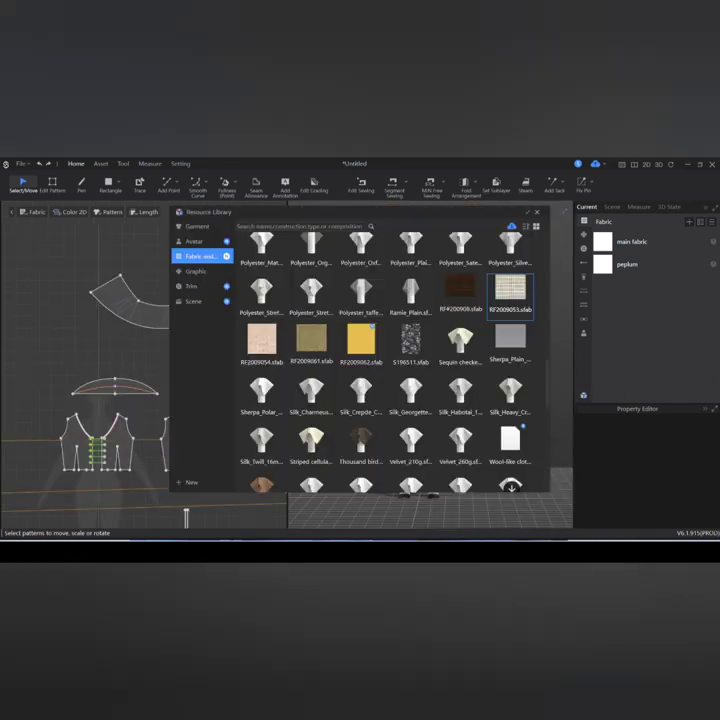
{"action": "mouse_move", "coordinate": [410, 345]}
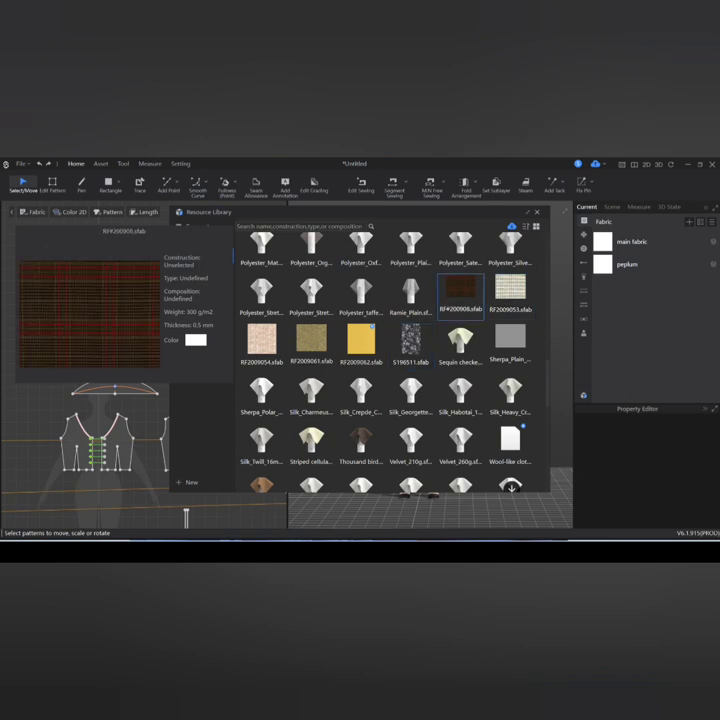
{"action": "scroll", "coordinate": [390, 360], "scroll_direction": "up", "scroll_amount": 5}
{"action": "scroll", "coordinate": [510, 342], "scroll_direction": "down", "scroll_amount": 4}
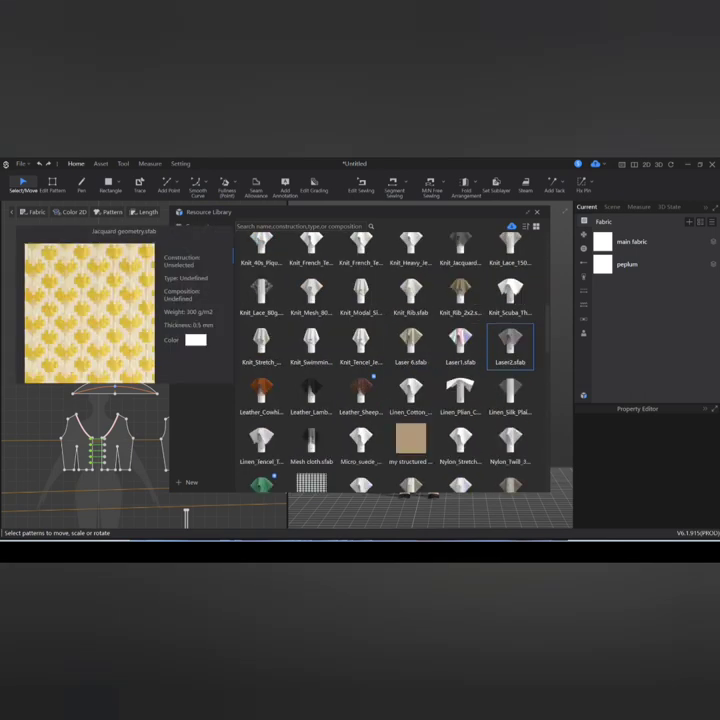
{"action": "scroll", "coordinate": [510, 342], "scroll_direction": "up", "scroll_amount": 4}
{"action": "mouse_move", "coordinate": [463, 345]}
{"action": "scroll", "coordinate": [490, 345], "scroll_direction": "down", "scroll_amount": 3}
{"action": "scroll", "coordinate": [460, 300], "scroll_direction": "up", "scroll_amount": 8}
{"action": "mouse_move", "coordinate": [510, 310]}
{"action": "scroll", "coordinate": [510, 345], "scroll_direction": "down", "scroll_amount": 10}
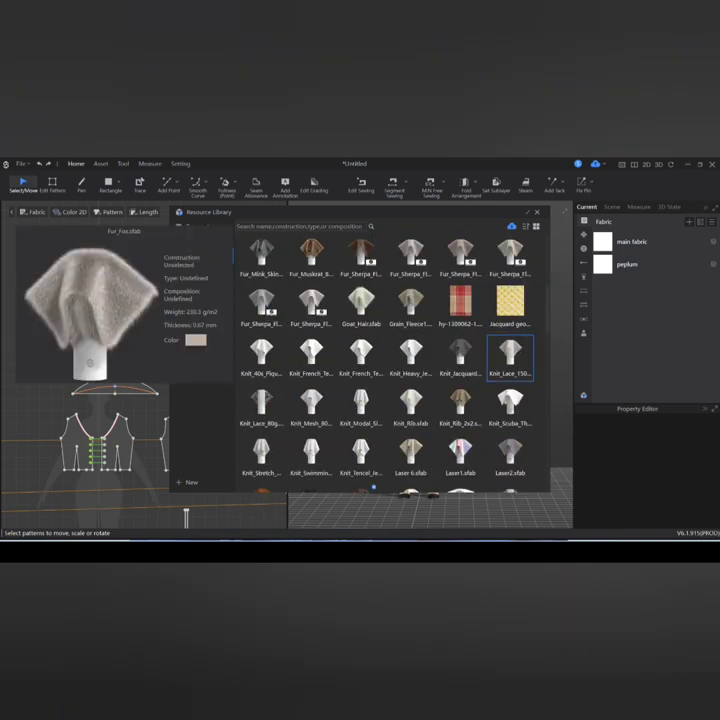
{"action": "left_click_drag", "start_coordinate": [510, 405], "coordinate": [600, 286]}
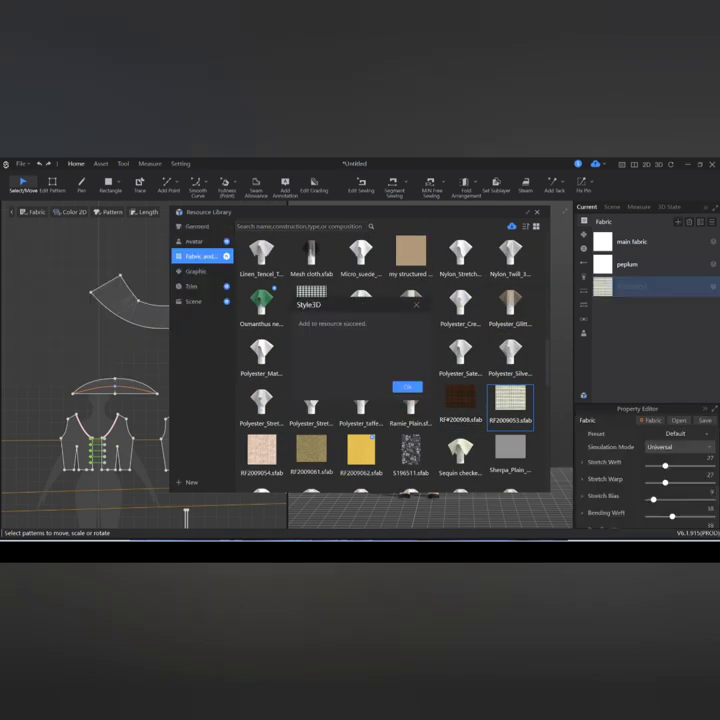
{"action": "left_click", "coordinate": [537, 212]}
Assign the RF2009053 fabric to the collar, front and back bodice, and skirt patterns.
{"action": "scroll", "coordinate": [430, 370], "scroll_direction": "down", "scroll_amount": 3}
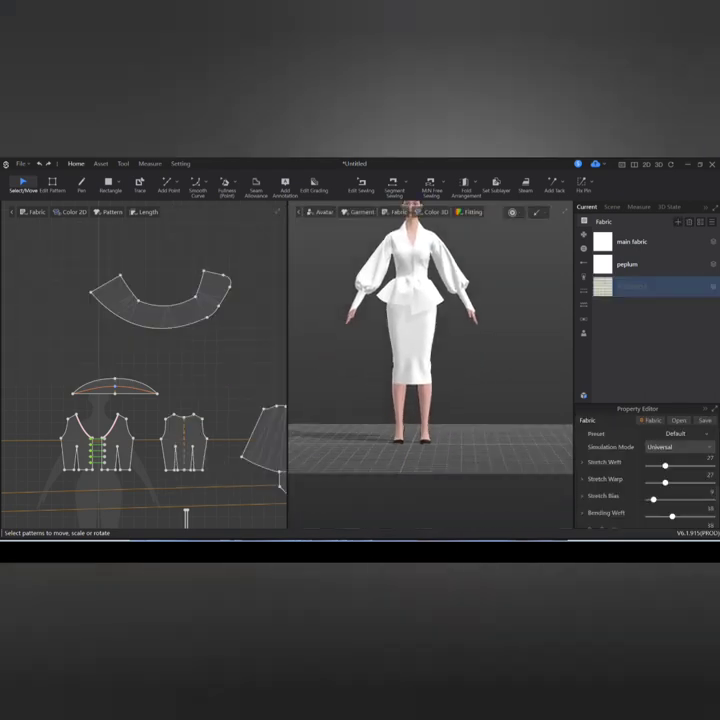
{"action": "scroll", "coordinate": [145, 370], "scroll_direction": "down", "scroll_amount": 4}
{"action": "key", "text": "Escape"}
{"action": "key", "text": "ctrl+a"}
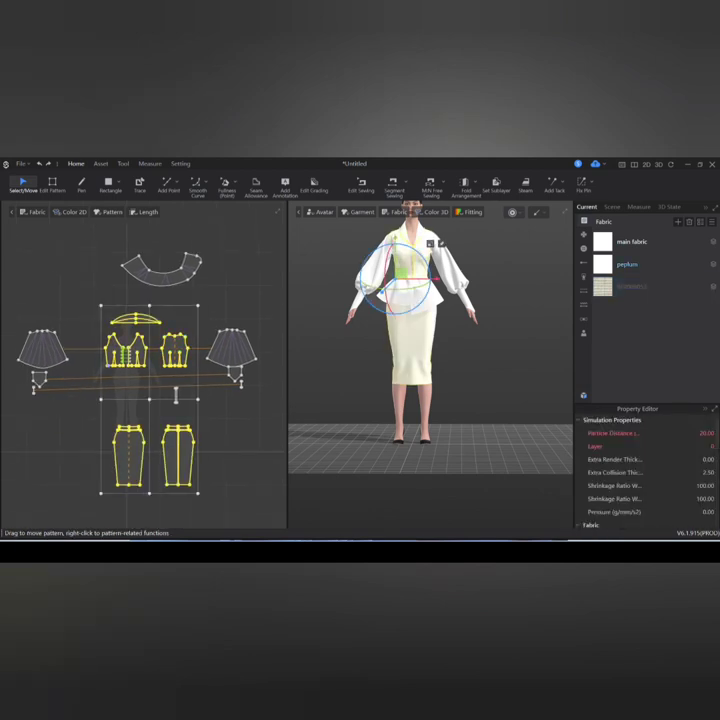
{"action": "right_click", "coordinate": [605, 288]}
{"action": "left_click", "coordinate": [625, 321]}
{"action": "key", "text": "Escape"}
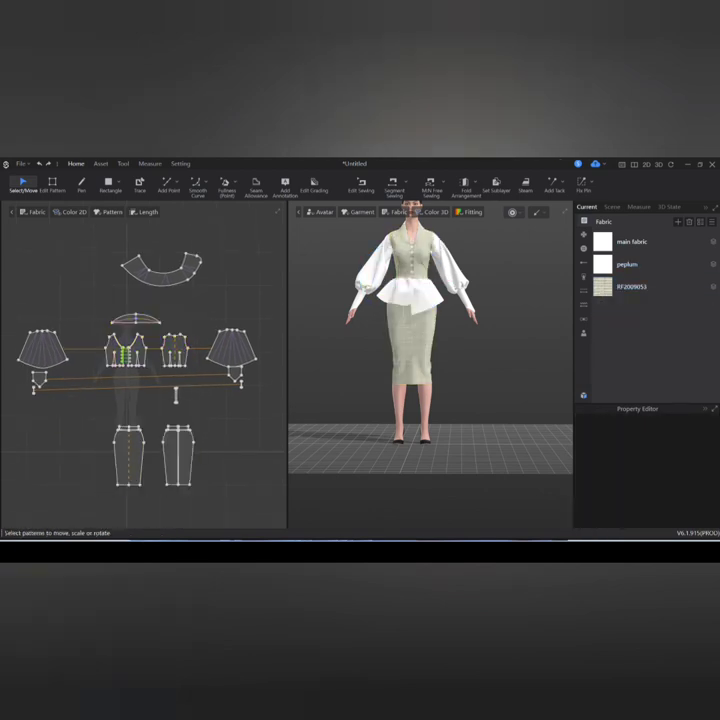
Select all pattern pieces, including the sleeves, cuffs and peplum, and assign the RF2009053 fabric to them.
{"action": "left_click", "coordinate": [630, 287]}
{"action": "scroll", "coordinate": [430, 350], "scroll_direction": "up", "scroll_amount": 2}
{"action": "right_click", "coordinate": [452, 302]}
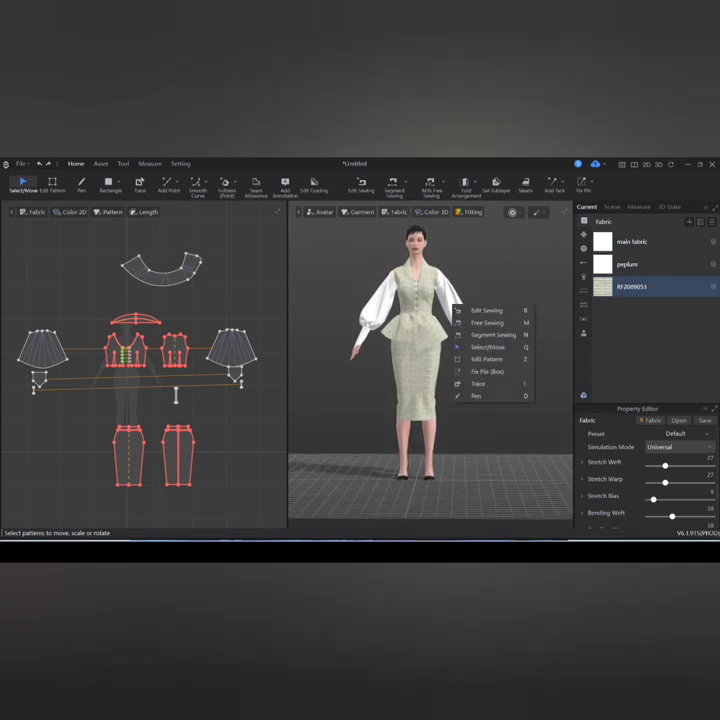
{"action": "left_click", "coordinate": [485, 370]}
{"action": "scroll", "coordinate": [145, 370], "scroll_direction": "down", "scroll_amount": 3}
{"action": "left_click_drag", "start_coordinate": [39, 257], "coordinate": [200, 460]}
{"action": "right_click", "coordinate": [630, 287]}
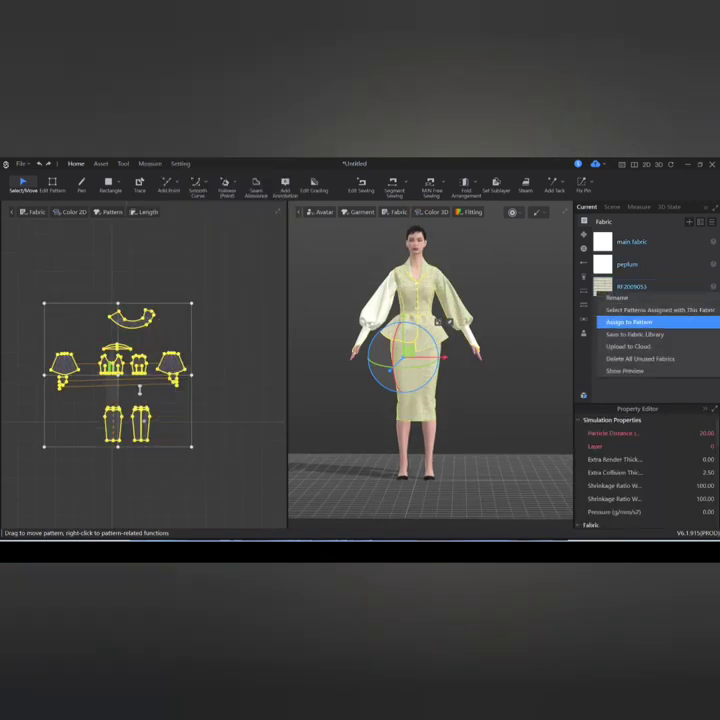
{"action": "left_click", "coordinate": [612, 320]}
{"action": "left_click", "coordinate": [520, 430]}
Delete all unused fabrics from the project's fabric list.
{"action": "scroll", "coordinate": [430, 360], "scroll_direction": "up", "scroll_amount": 2}
{"action": "right_click", "coordinate": [598, 258]}
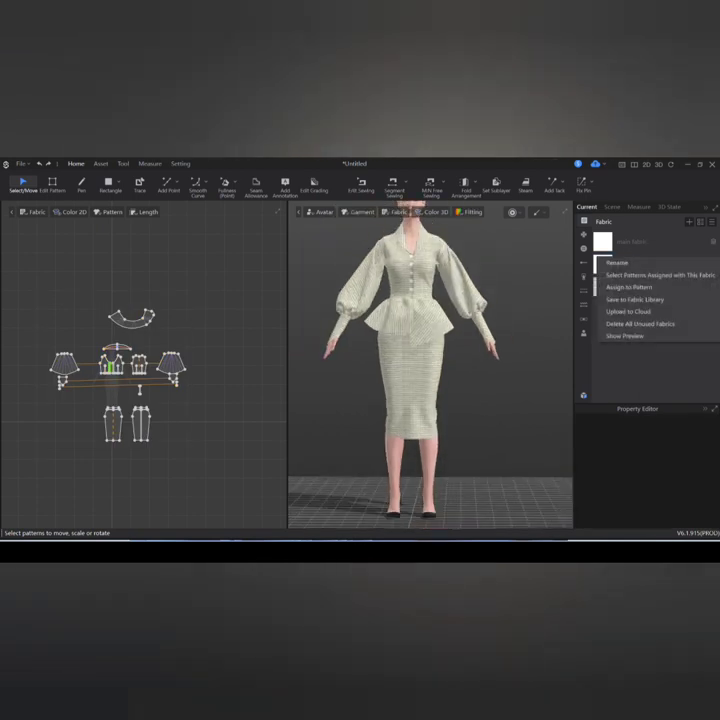
{"action": "left_click", "coordinate": [640, 324]}
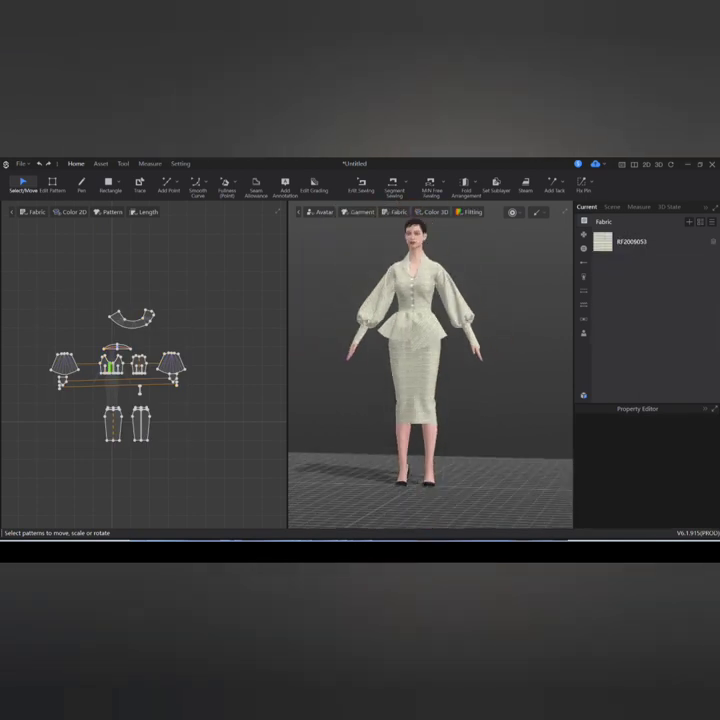
Undo the deletion of the unused fabrics and re-simulate the outfit with RF2009053 applied.
{"action": "key", "text": "ctrl+z"}
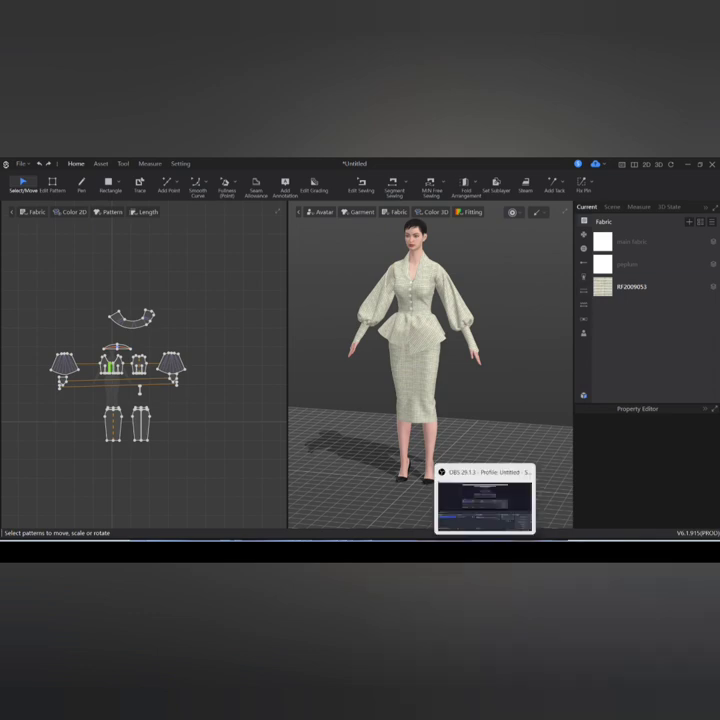
{"action": "left_click", "coordinate": [632, 287]}
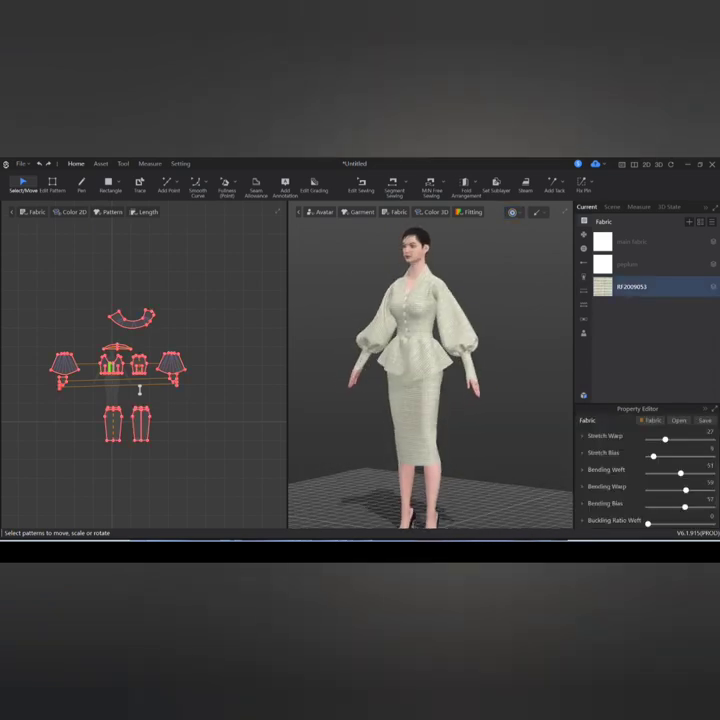
{"action": "key", "text": "Escape"}
{"action": "key", "text": "2"}
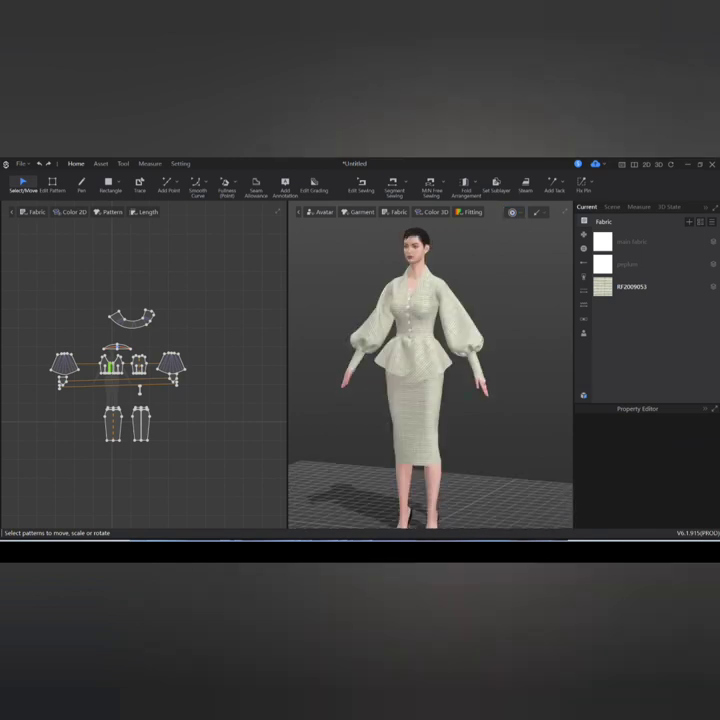
{"action": "scroll", "coordinate": [105, 440], "scroll_direction": "up", "scroll_amount": 6}
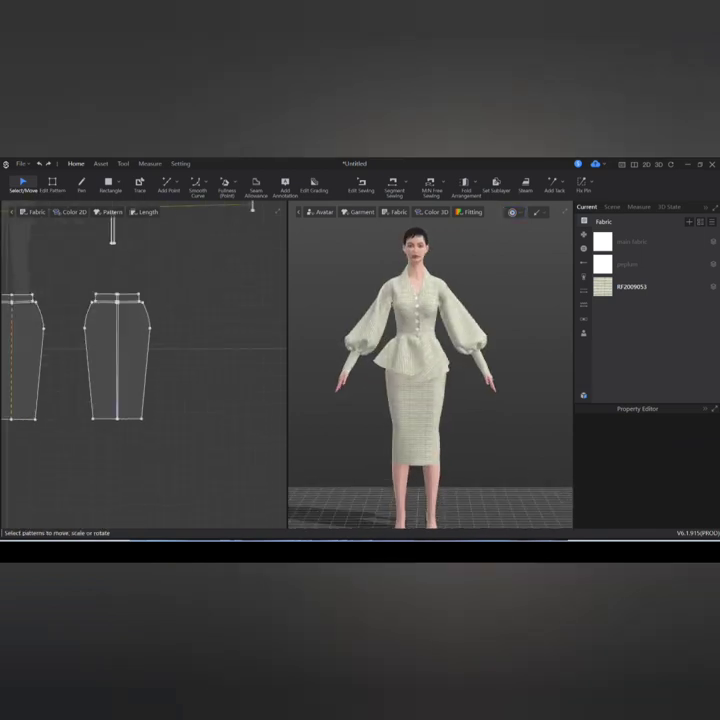
{"action": "scroll", "coordinate": [187, 402], "scroll_direction": "down", "scroll_amount": 6}
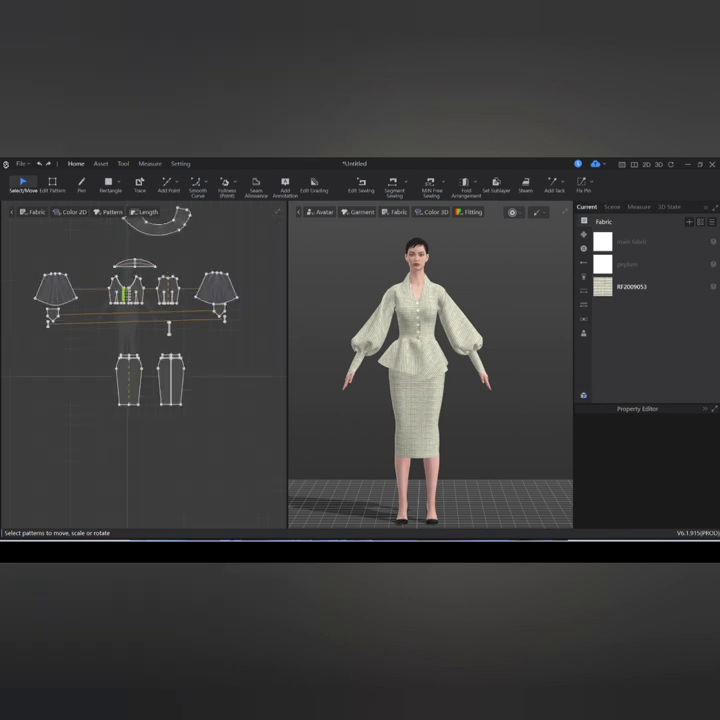
{"action": "scroll", "coordinate": [430, 370], "scroll_direction": "up", "scroll_amount": 2}
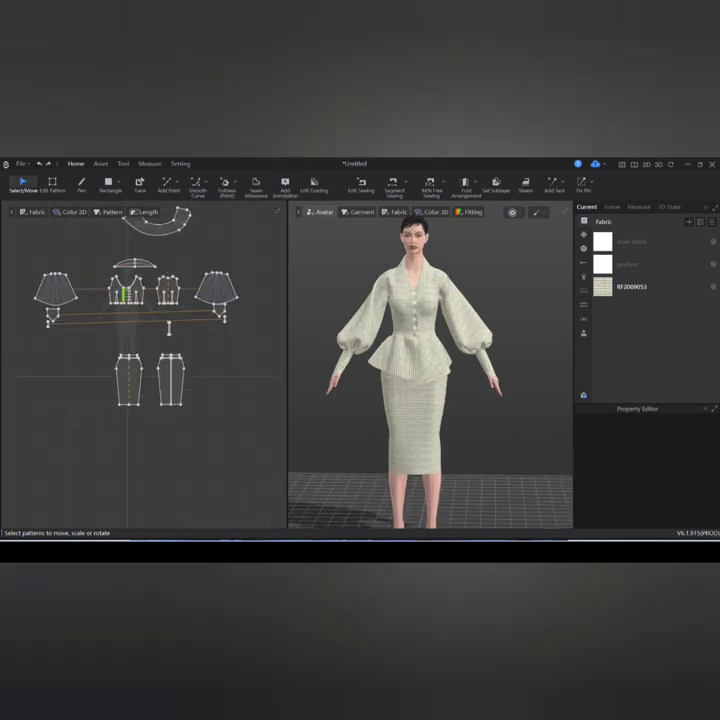
Create round piping in the peplum fabric along one half of the collar's outer edge.
{"action": "left_click", "coordinate": [100, 163]}
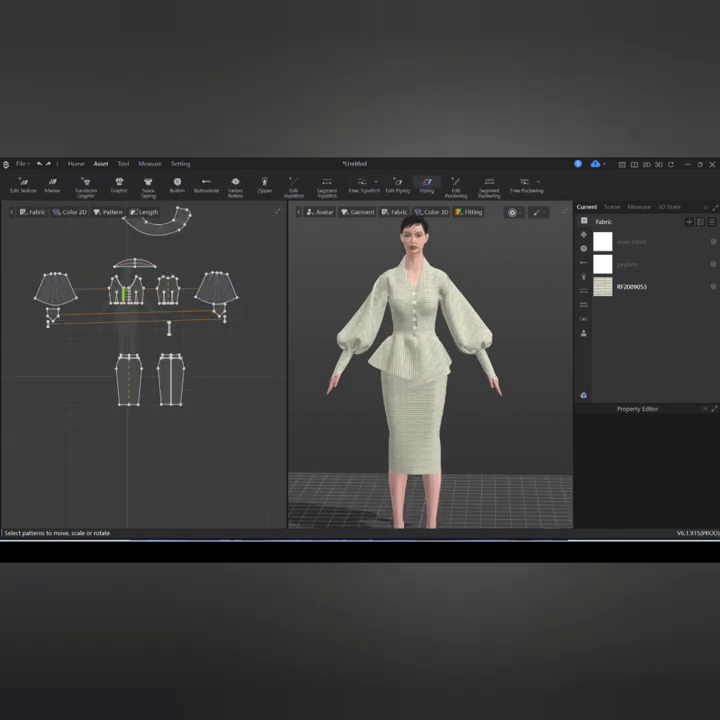
{"action": "left_click", "coordinate": [630, 263]}
{"action": "scroll", "coordinate": [188, 342], "scroll_direction": "up", "scroll_amount": 1}
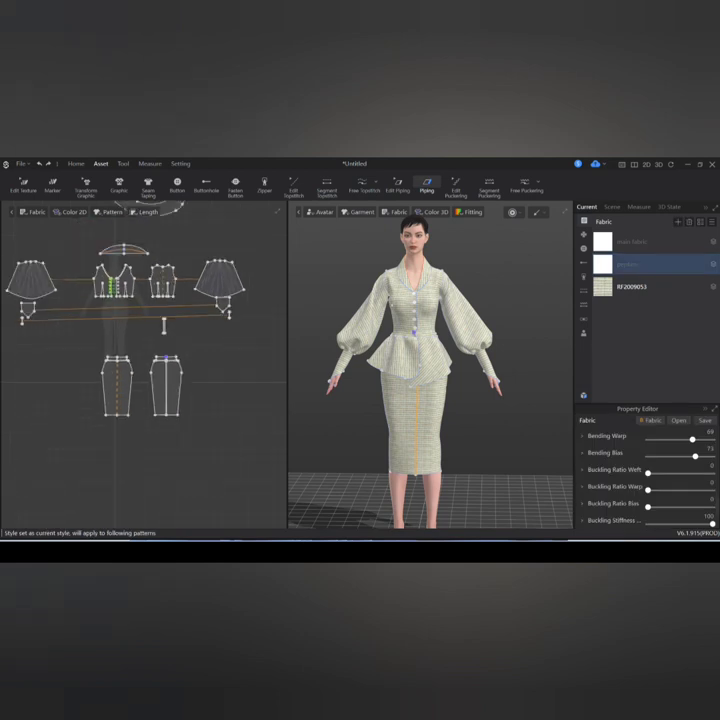
{"action": "middle_click_drag", "start_coordinate": [140, 300], "coordinate": [140, 490]}
{"action": "scroll", "coordinate": [140, 400], "scroll_direction": "down", "scroll_amount": 1}
{"action": "scroll", "coordinate": [140, 400], "scroll_direction": "up", "scroll_amount": 2}
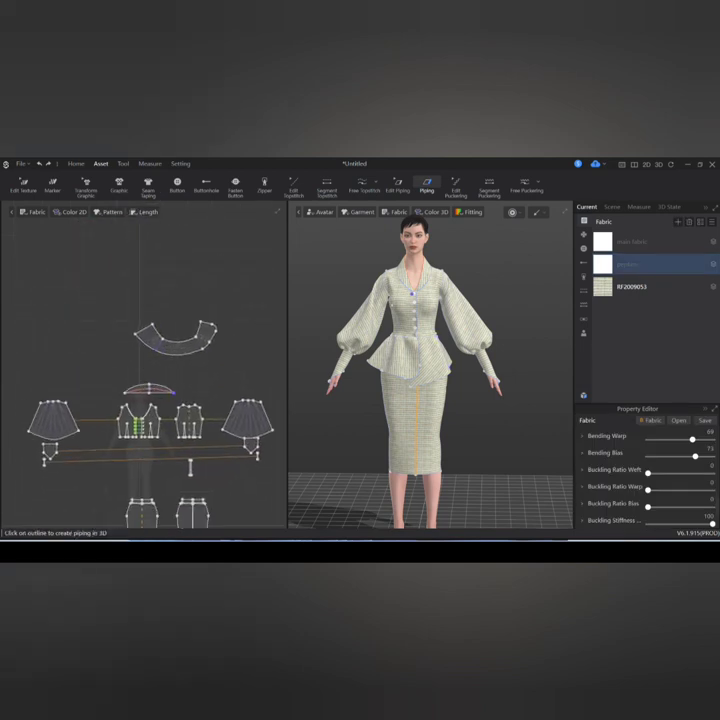
{"action": "scroll", "coordinate": [170, 390], "scroll_direction": "up", "scroll_amount": 2}
{"action": "left_click", "coordinate": [412, 293]}
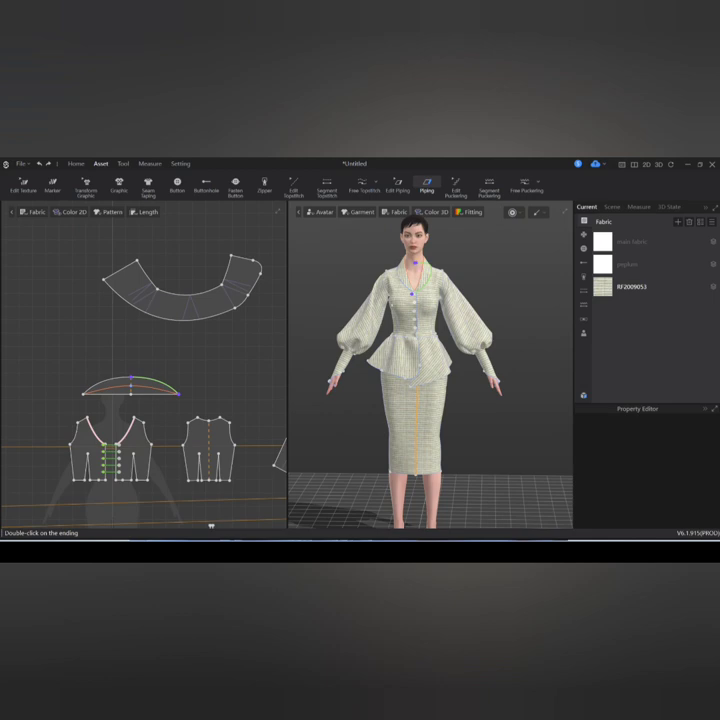
{"action": "double_click", "coordinate": [418, 263]}
{"action": "scroll", "coordinate": [473, 323], "scroll_direction": "up", "scroll_amount": 5}
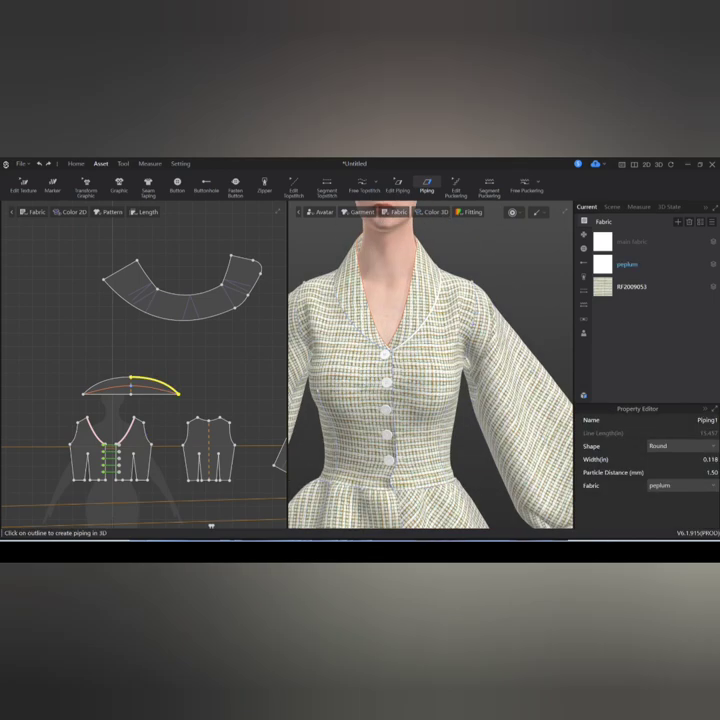
Create piping along the other half of the collar's outer edge and set the width of both collar pipings to 0.2 in.
{"action": "left_click", "coordinate": [390, 257]}
{"action": "double_click", "coordinate": [409, 284]}
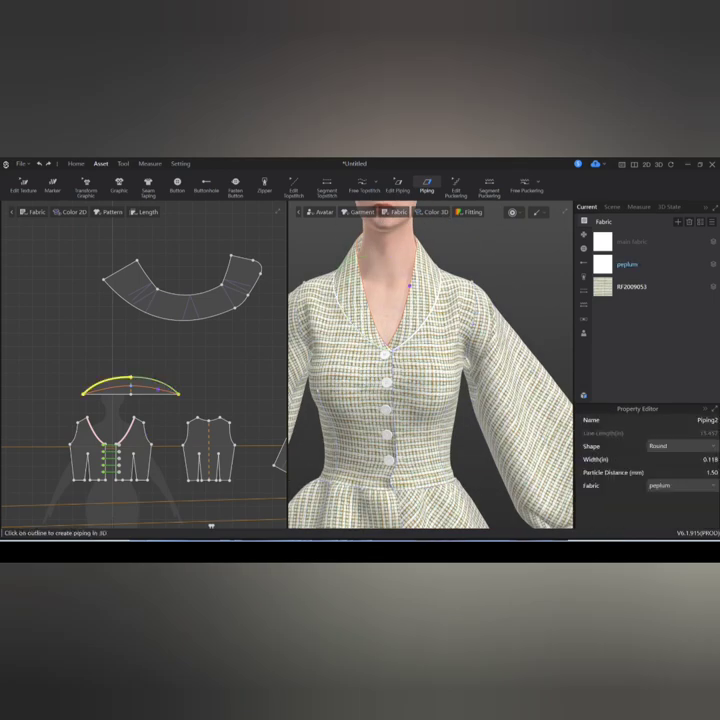
{"action": "key", "text": "Escape"}
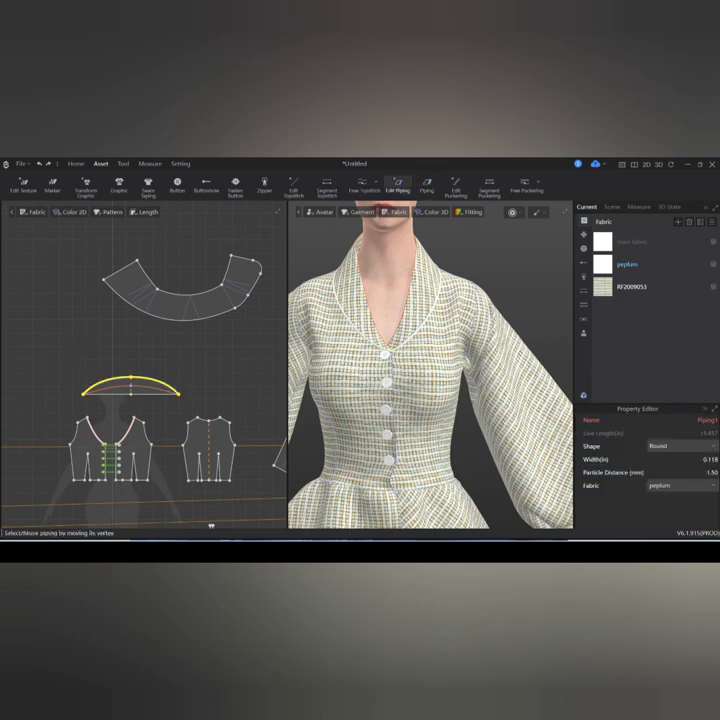
{"action": "key", "text": "Escape"}
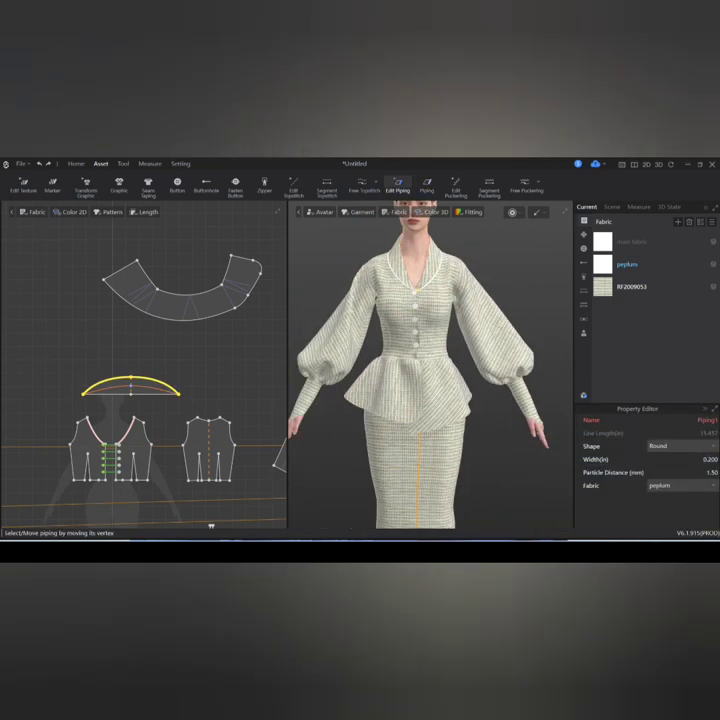
Create piping in the peplum fabric along the front opening and lower edges of the peplum.
{"action": "scroll", "coordinate": [145, 370], "scroll_direction": "up", "scroll_amount": 2}
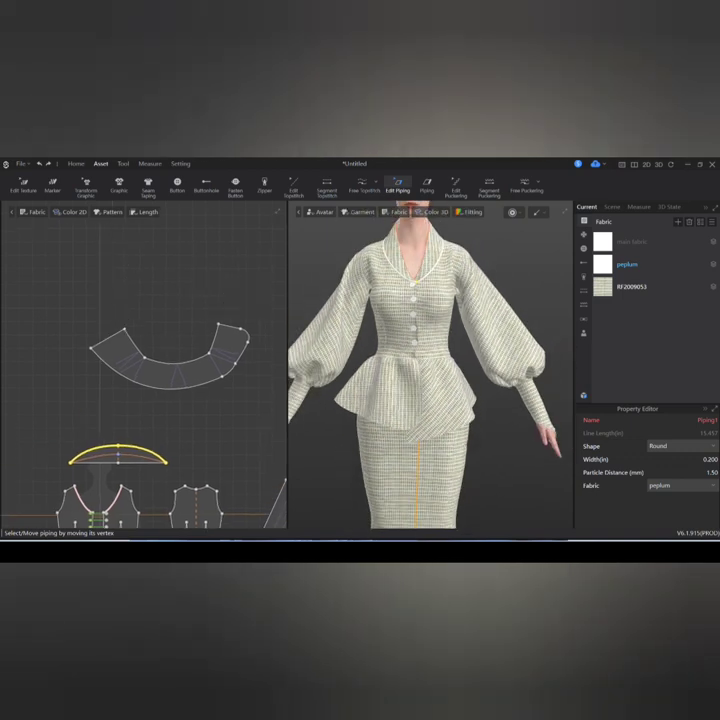
{"action": "key", "text": "shift+p"}
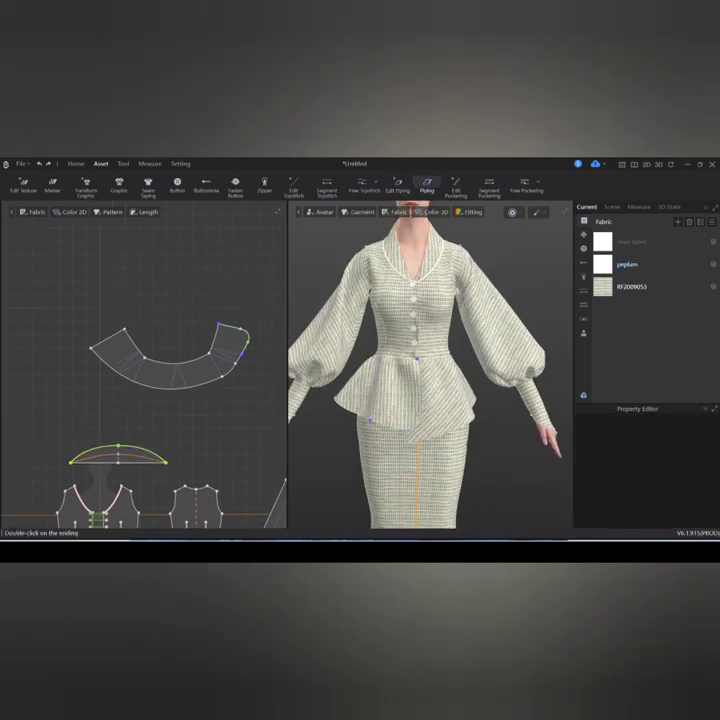
{"action": "left_click", "coordinate": [440, 401]}
{"action": "double_click", "coordinate": [474, 398]}
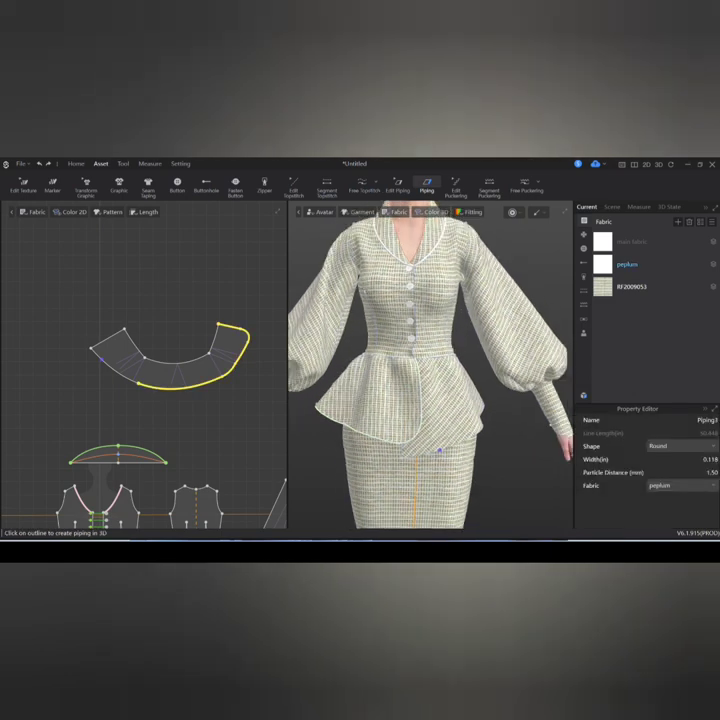
Create piping in the peplum fabric along the hem of the front and back skirt patterns.
{"action": "scroll", "coordinate": [430, 370], "scroll_direction": "down", "scroll_amount": 2}
{"action": "scroll", "coordinate": [430, 370], "scroll_direction": "down", "scroll_amount": 2}
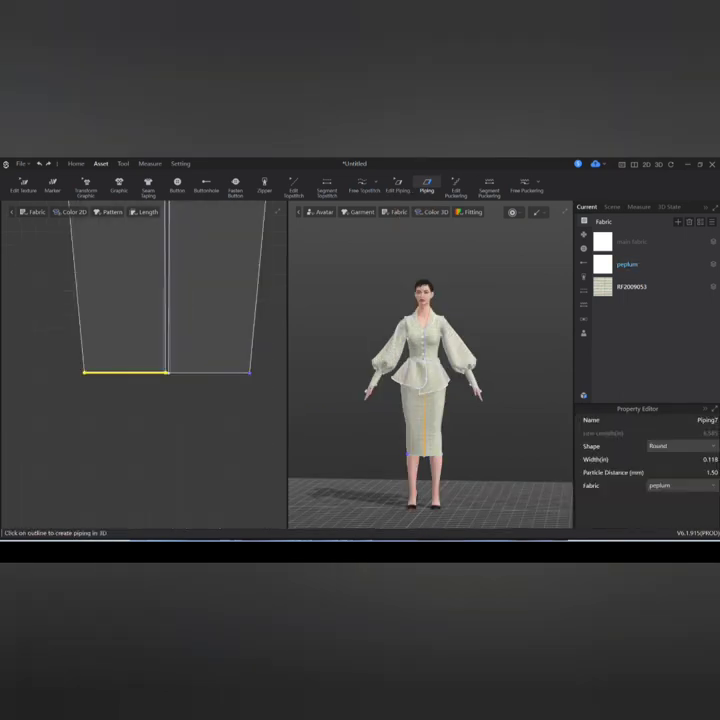
{"action": "left_click", "coordinate": [85, 373]}
{"action": "scroll", "coordinate": [143, 365], "scroll_direction": "down", "scroll_amount": 5}
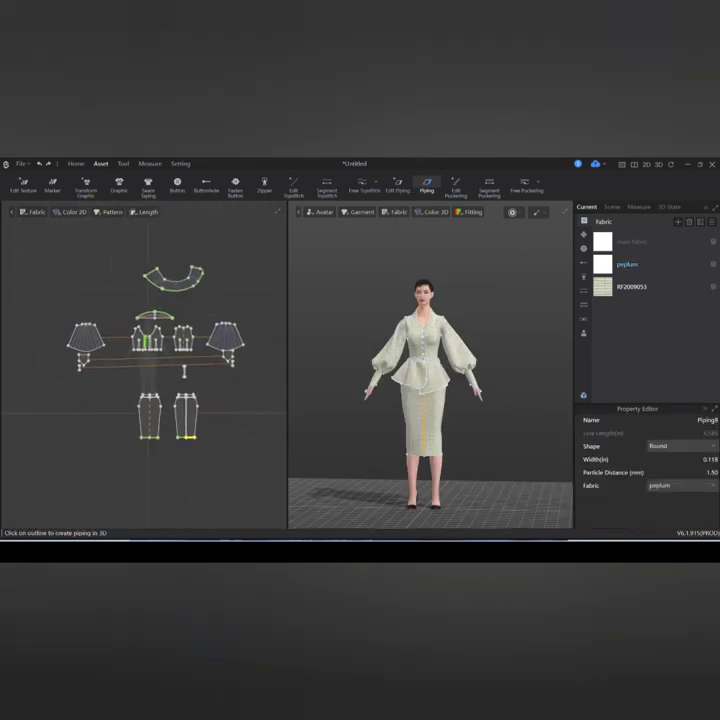
Create piping along the pointed lower edges of the cuffs and set the width of all pipings to 0.2 in.
{"action": "scroll", "coordinate": [143, 365], "scroll_direction": "up", "scroll_amount": 5}
{"action": "left_click", "coordinate": [85, 385]}
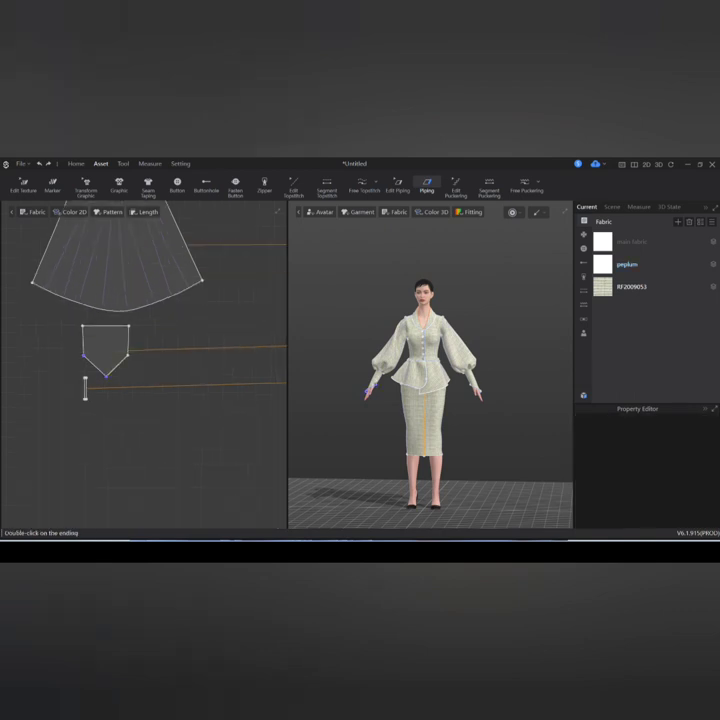
{"action": "double_click", "coordinate": [128, 354]}
{"action": "scroll", "coordinate": [114, 387], "scroll_direction": "up", "scroll_amount": 2}
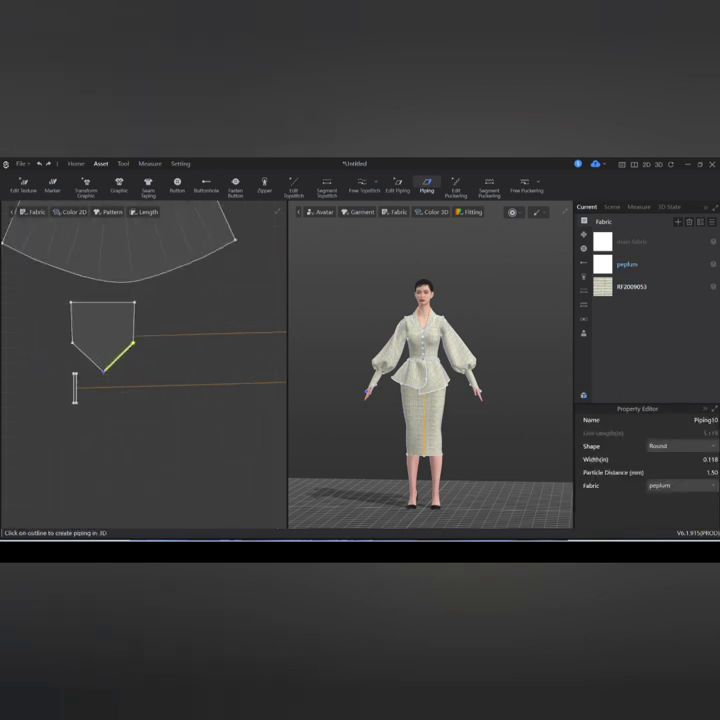
{"action": "left_click", "coordinate": [73, 343]}
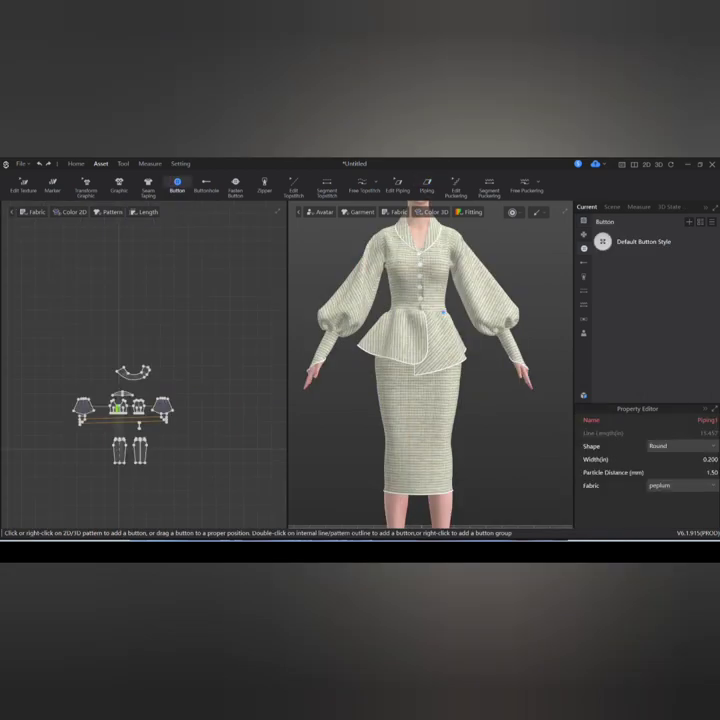
Change the default button style to a smooth round model without holes and set its render type to Plastic.
{"action": "left_click", "coordinate": [643, 241]}
{"action": "left_click", "coordinate": [687, 460]}
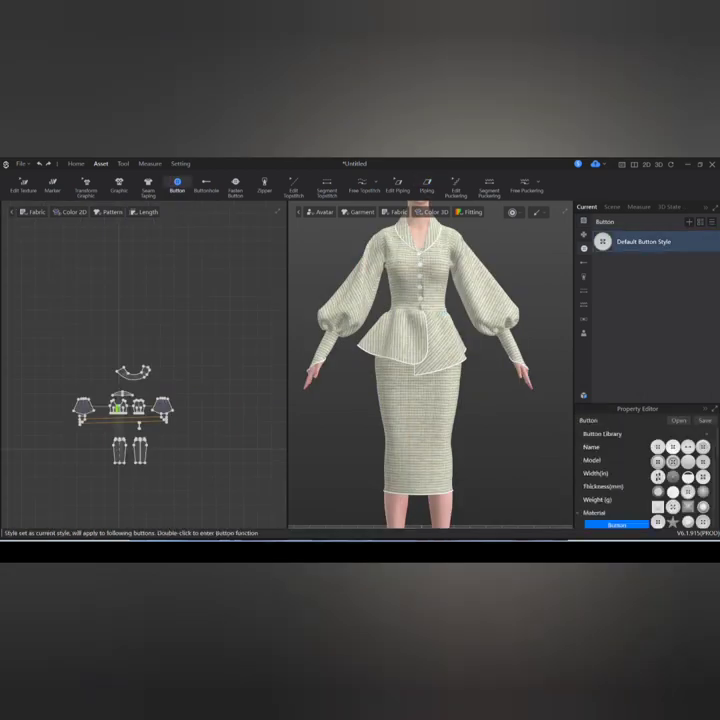
{"action": "left_click", "coordinate": [659, 447]}
{"action": "scroll", "coordinate": [645, 470], "scroll_direction": "down", "scroll_amount": 3}
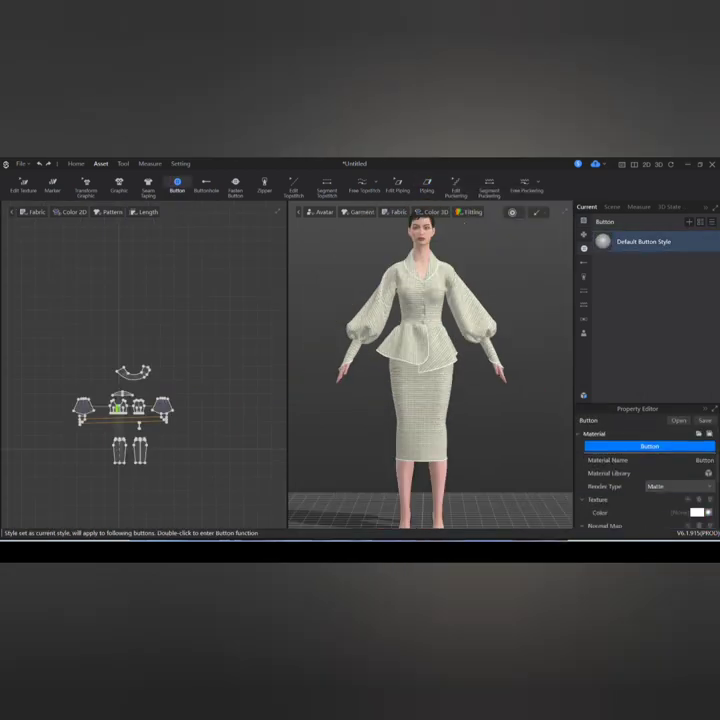
{"action": "left_click", "coordinate": [680, 486]}
{"action": "left_click", "coordinate": [636, 447]}
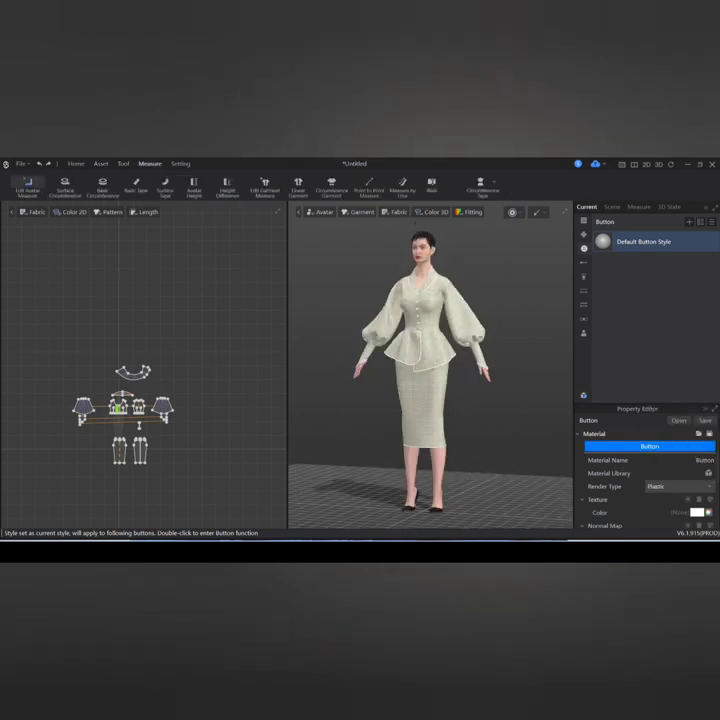
Put the avatar in a standing pose with lowered arms, simulate the outfit, and check it from several sides.
{"action": "key", "text": "a"}
{"action": "key", "text": "2"}
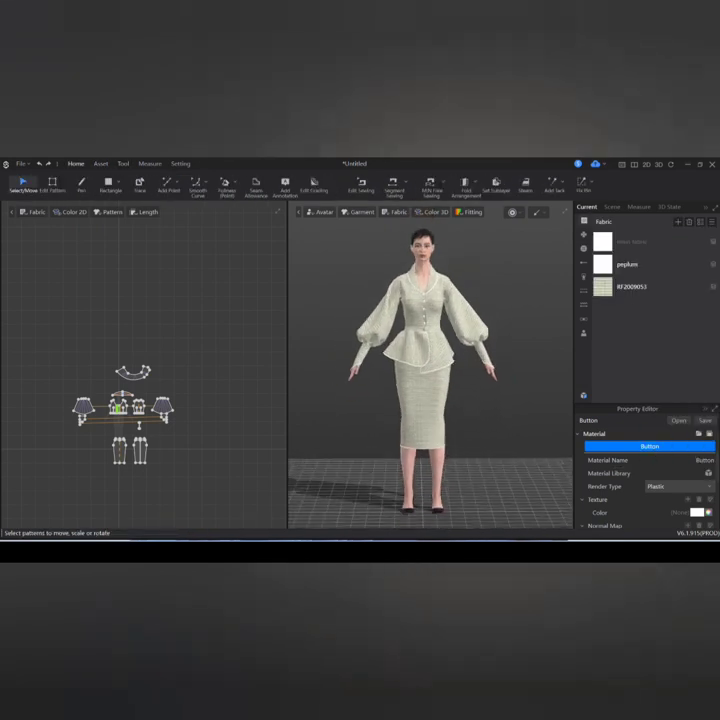
{"action": "scroll", "coordinate": [120, 450], "scroll_direction": "up", "scroll_amount": 10}
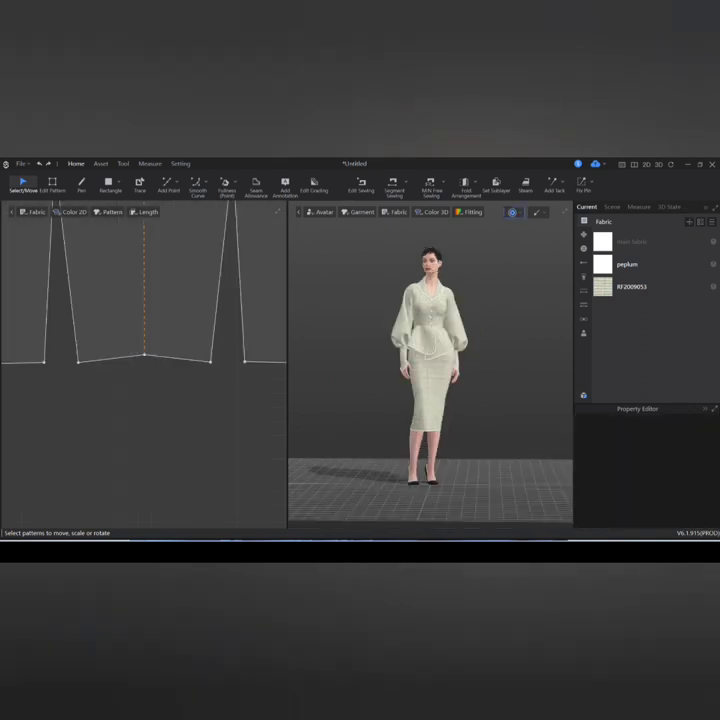
{"action": "key", "text": "8"}
{"action": "key", "text": "6"}
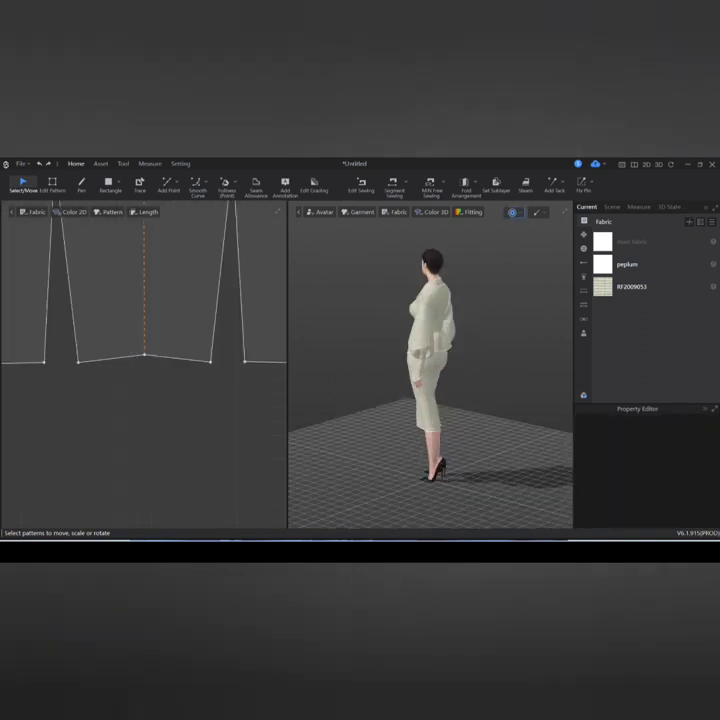
{"action": "key", "text": "2"}
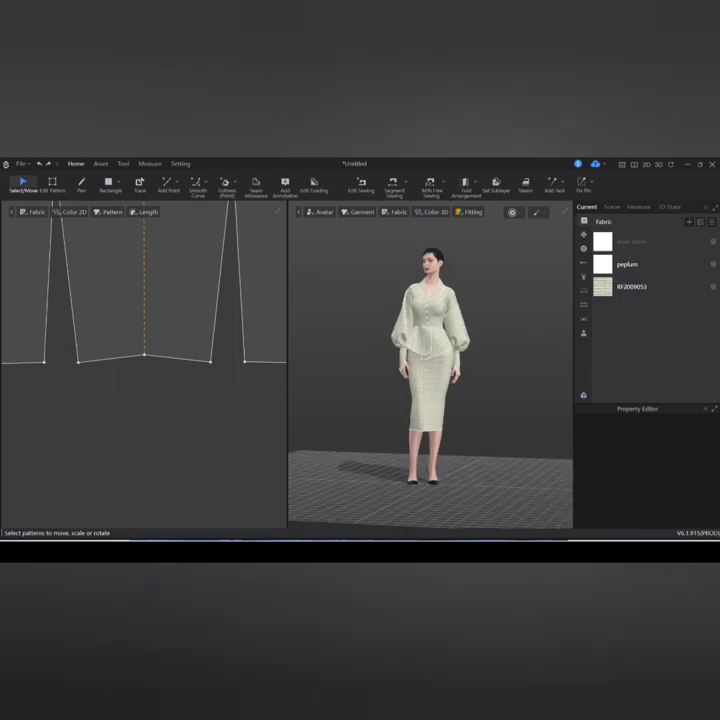
{"action": "scroll", "coordinate": [206, 511], "scroll_direction": "down", "scroll_amount": 5}
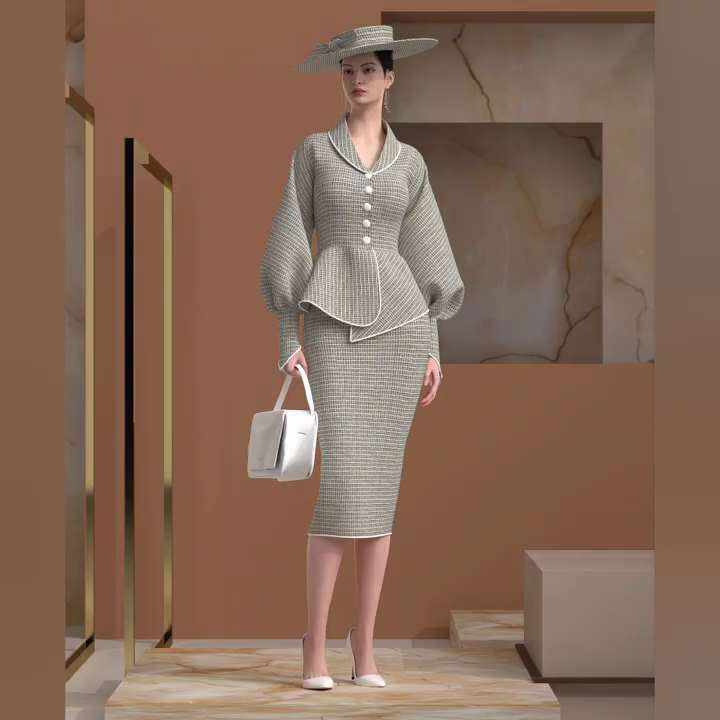